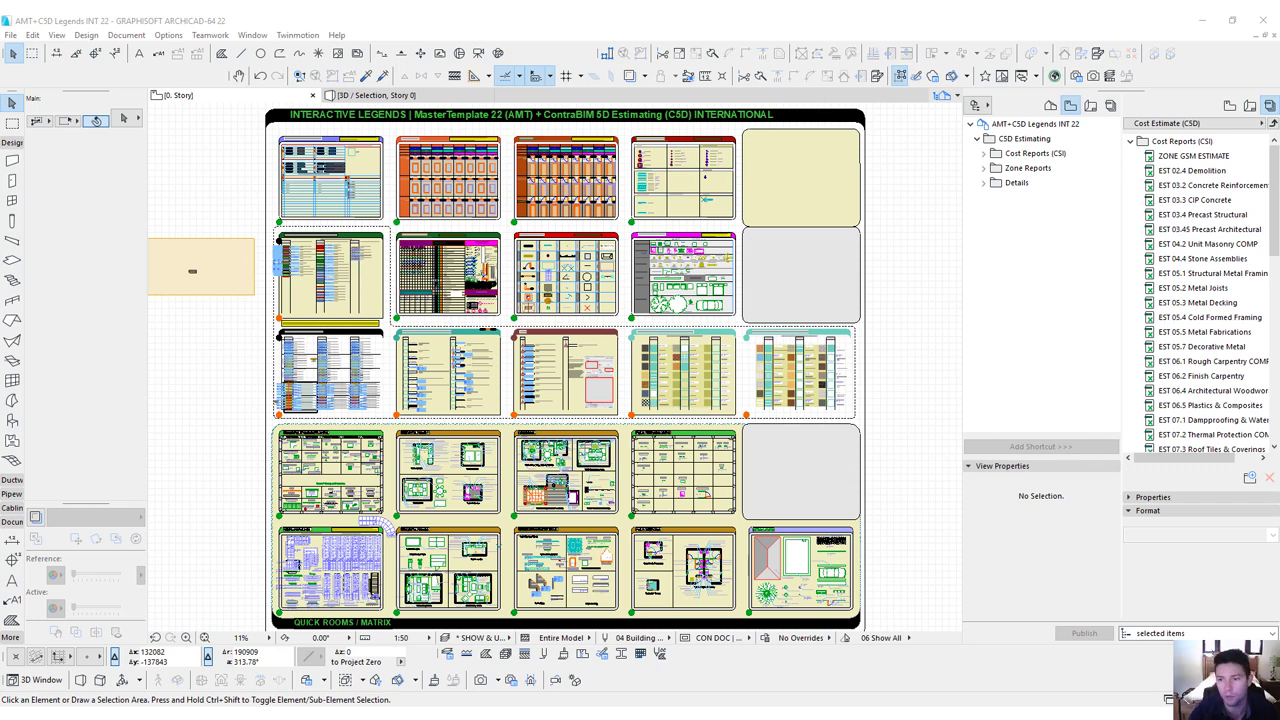
# Open the properties of the 140 Block Insulated Cavity wall in the Block Cavity Walls (Exterior) legend.
pyautogui.click(565, 318)
pyautogui.moveTo(572, 325); pyautogui.dragTo(586, 326, button='middle')
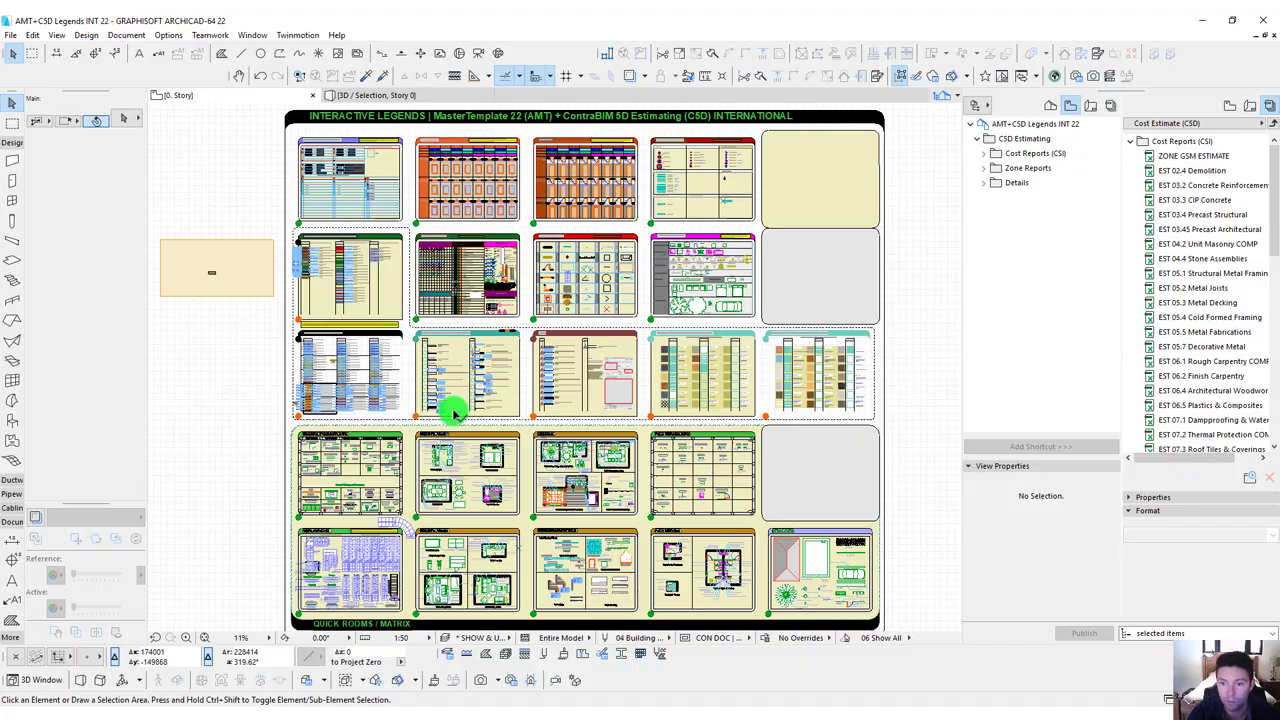
pyautogui.scroll(5, 318, 288)
pyautogui.scroll(5, 347, 460)
pyautogui.scroll(-1, 563, 430)
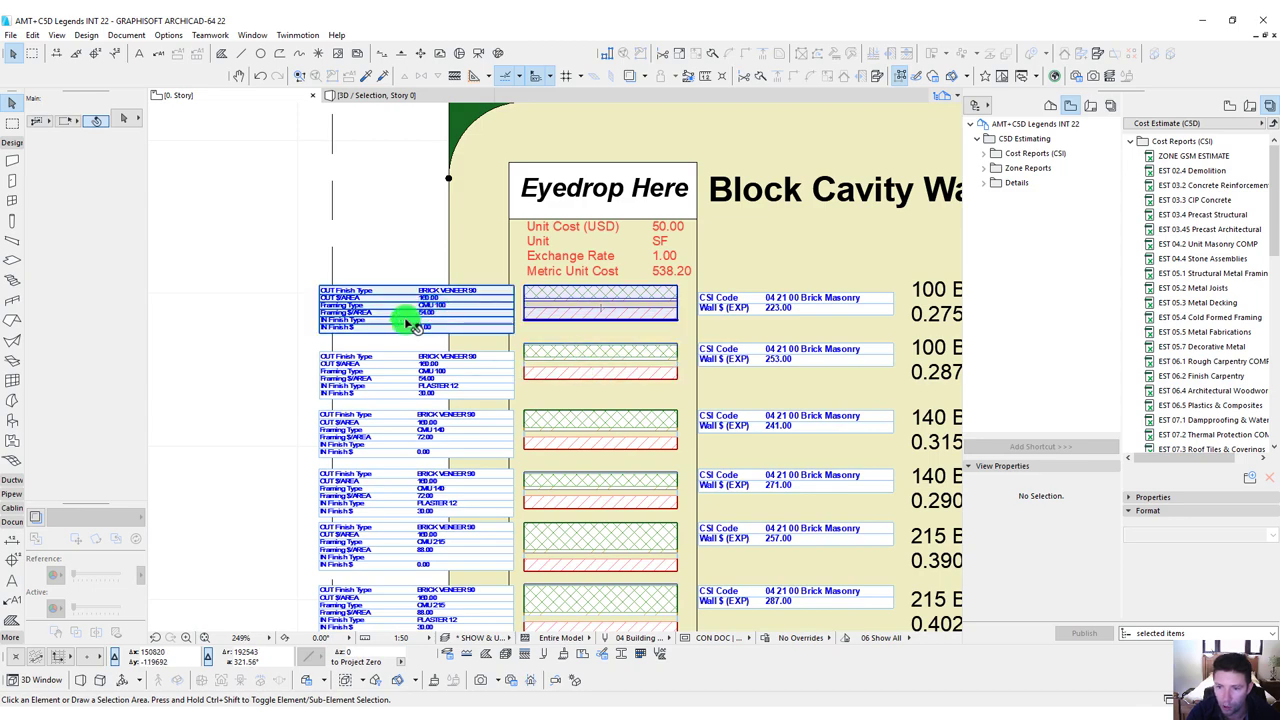
pyautogui.moveTo(455, 456); pyautogui.dragTo(457, 286, button='middle')
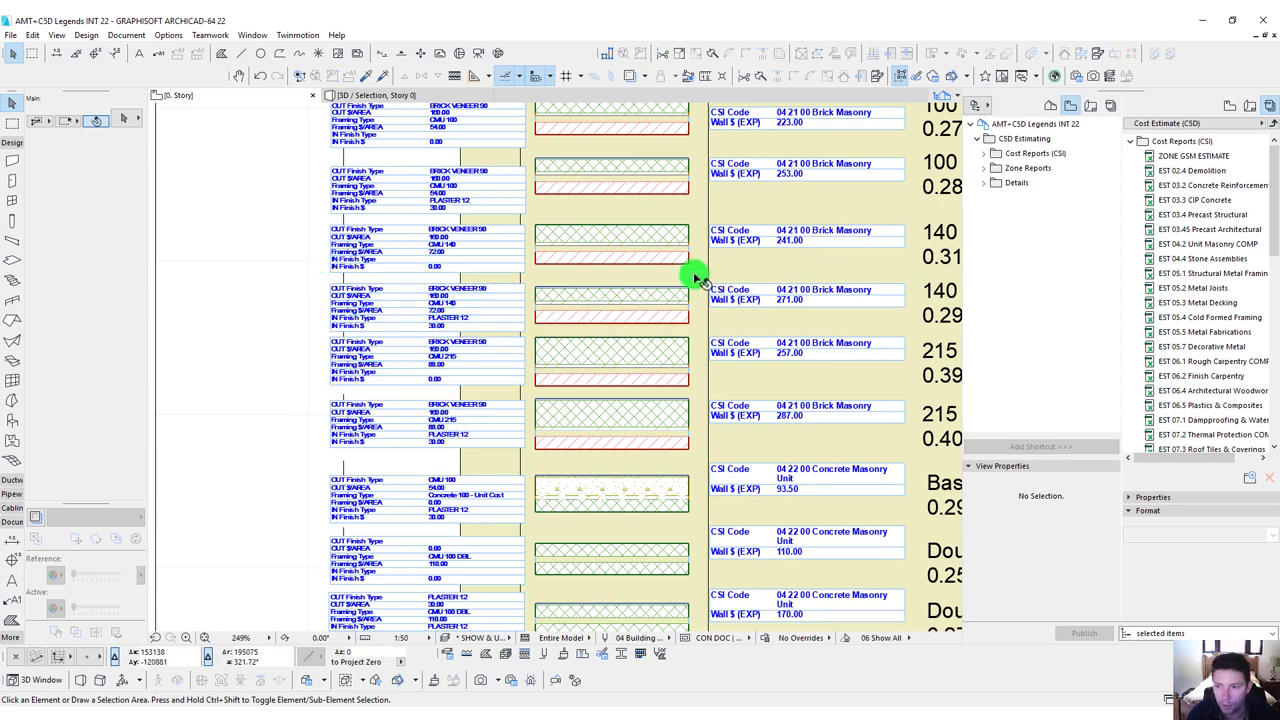
pyautogui.click(670, 262)
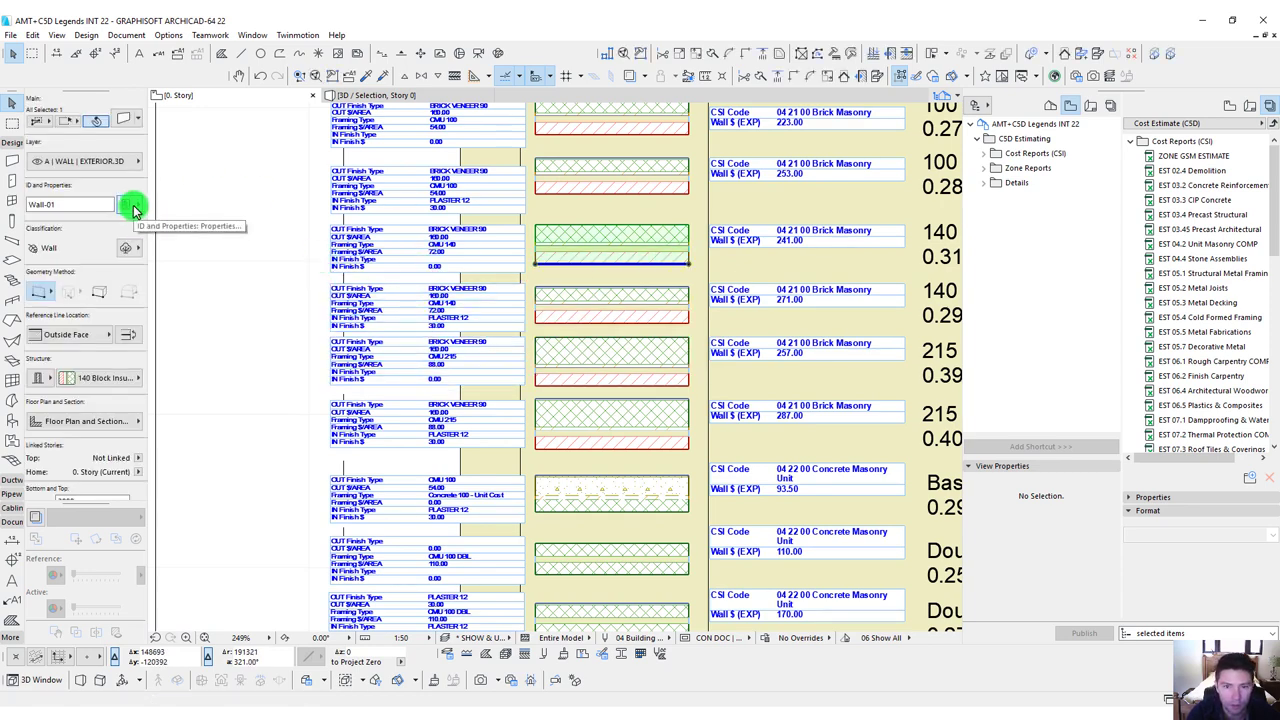
pyautogui.click(133, 205)
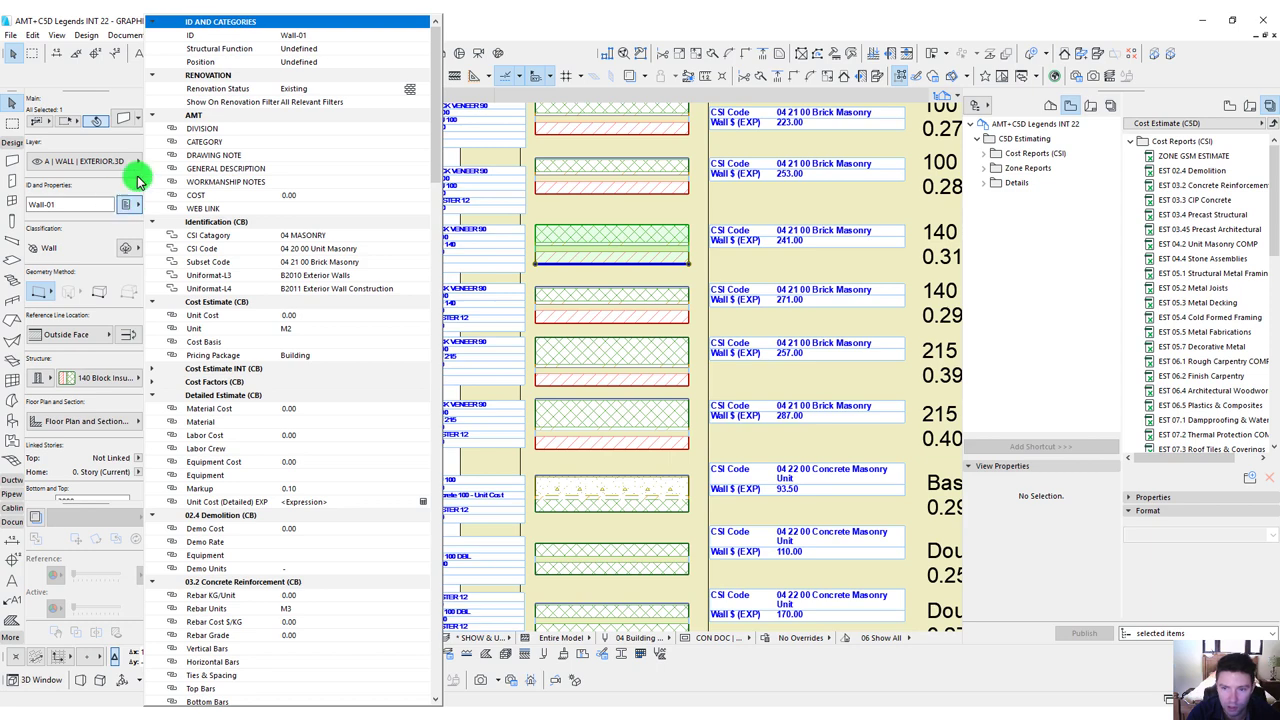
# Review the available Unit options under Cost Estimate (CB), then close the wall's properties without choosing another unit.
pyautogui.click(273, 329)
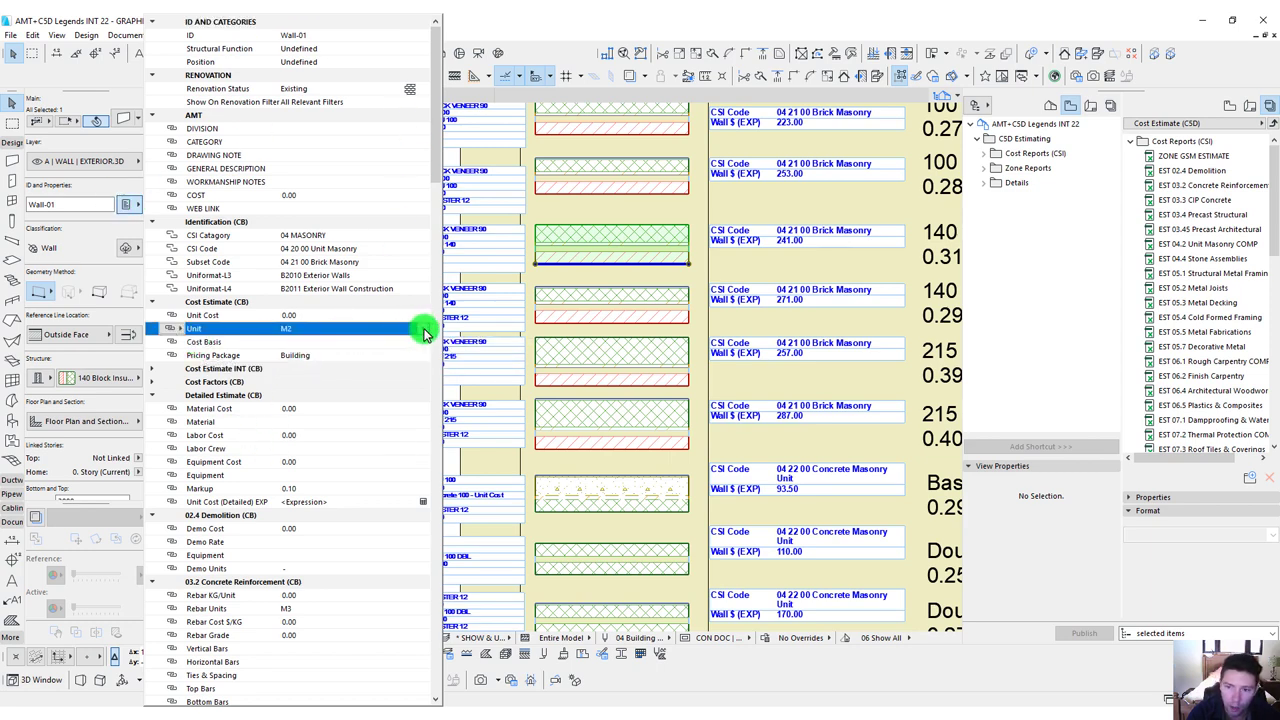
pyautogui.click(426, 331)
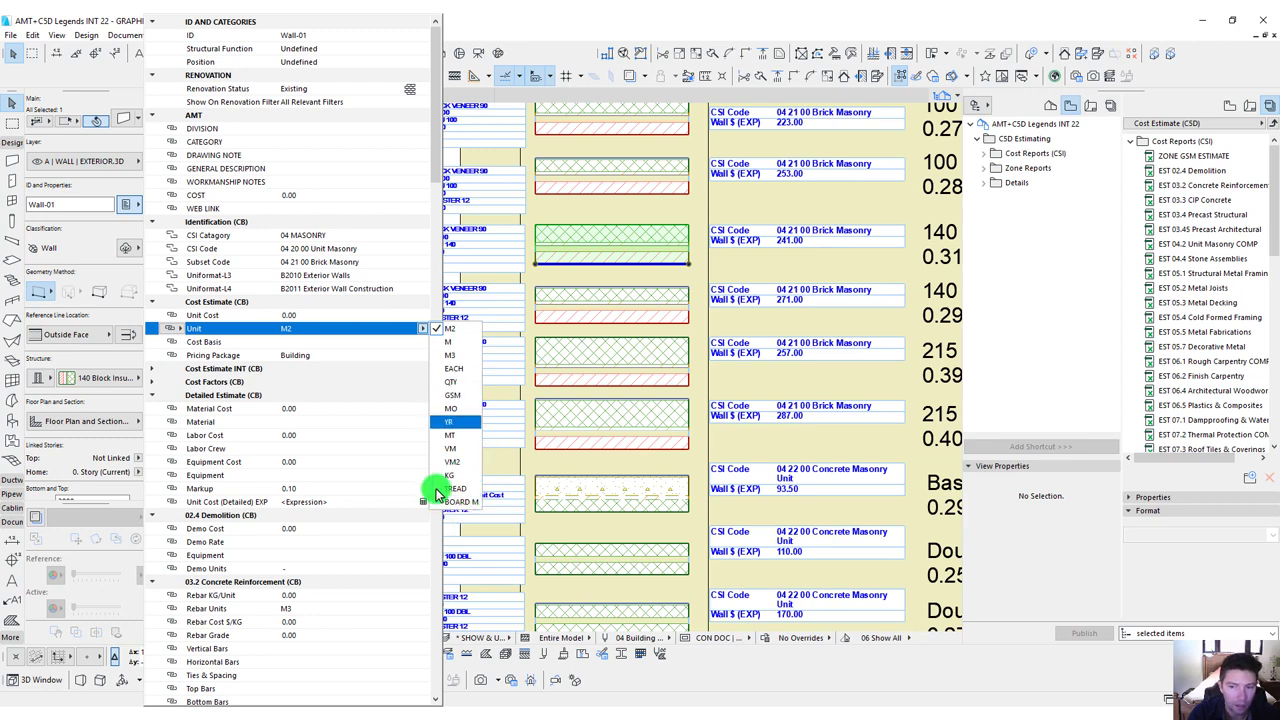
pyautogui.click(384, 334)
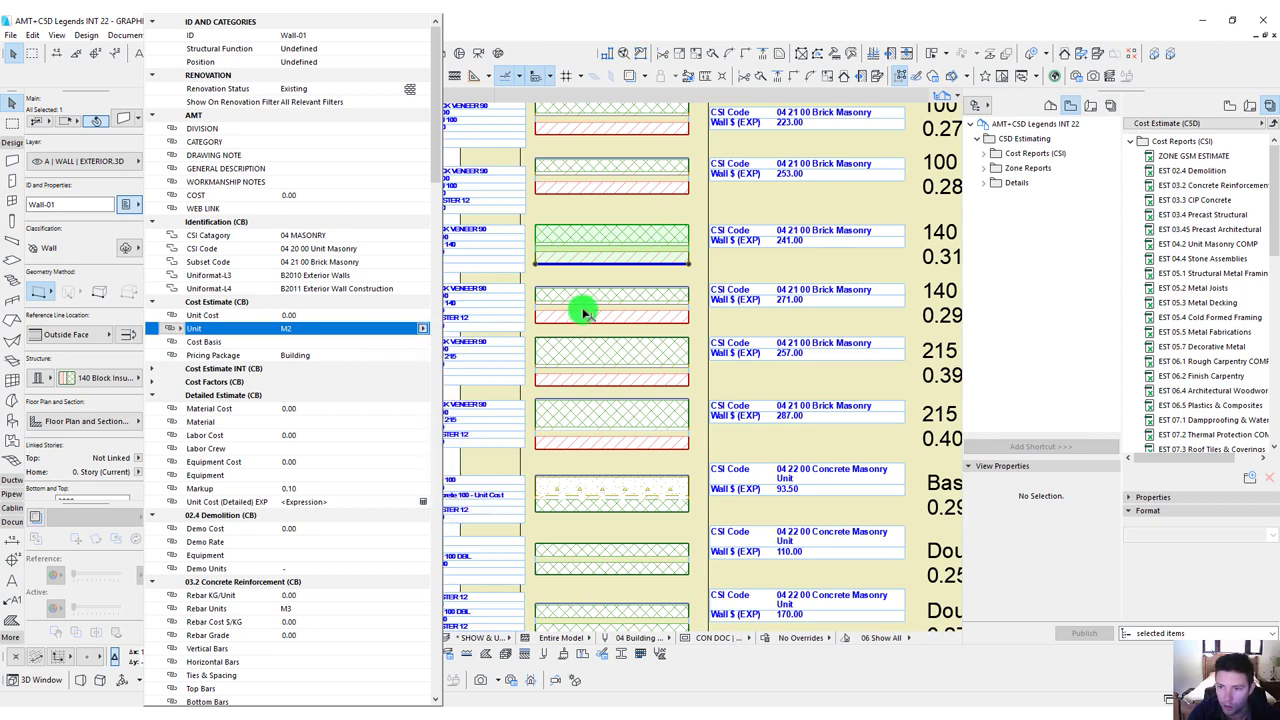
pyautogui.click(576, 309)
pyautogui.moveTo(510, 313); pyautogui.dragTo(536, 298, button='middle')
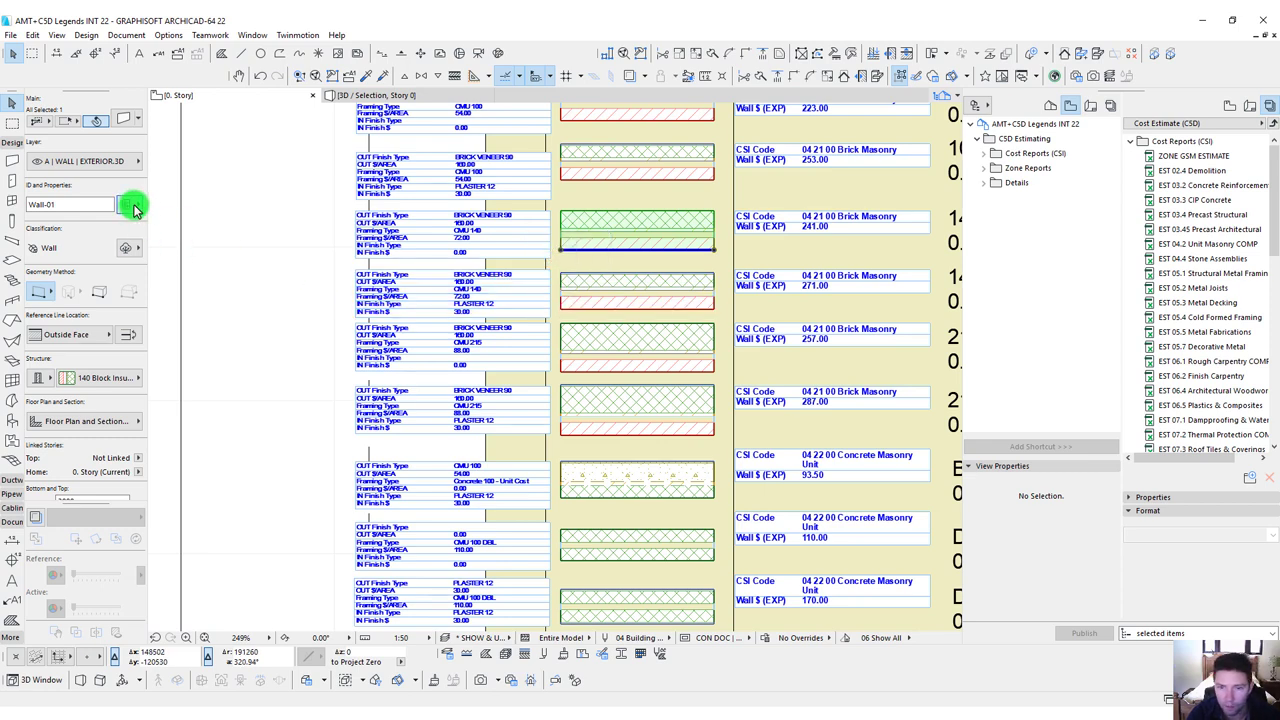
# Reopen the selected wall's properties, expand Cost Estimate INT (CB), and collapse the Detailed Estimate and 02.4 Demolition groups.
pyautogui.click(133, 205)
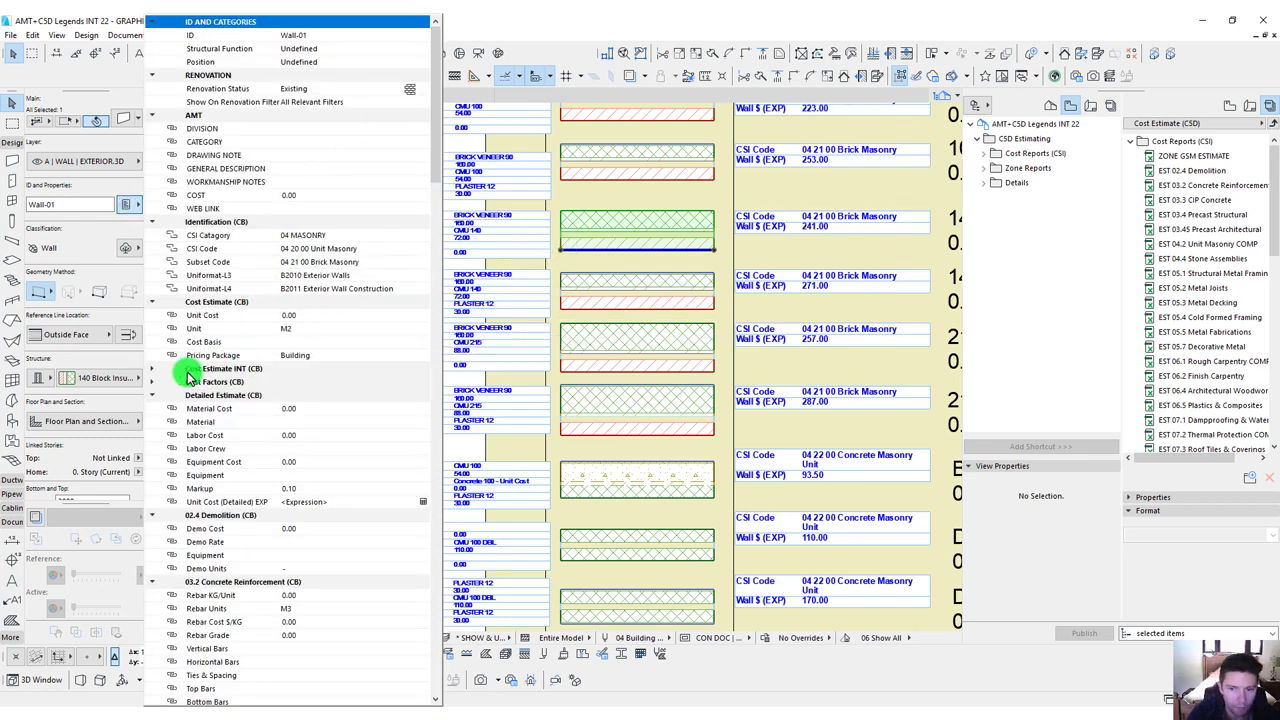
pyautogui.click(152, 368)
pyautogui.click(151, 448)
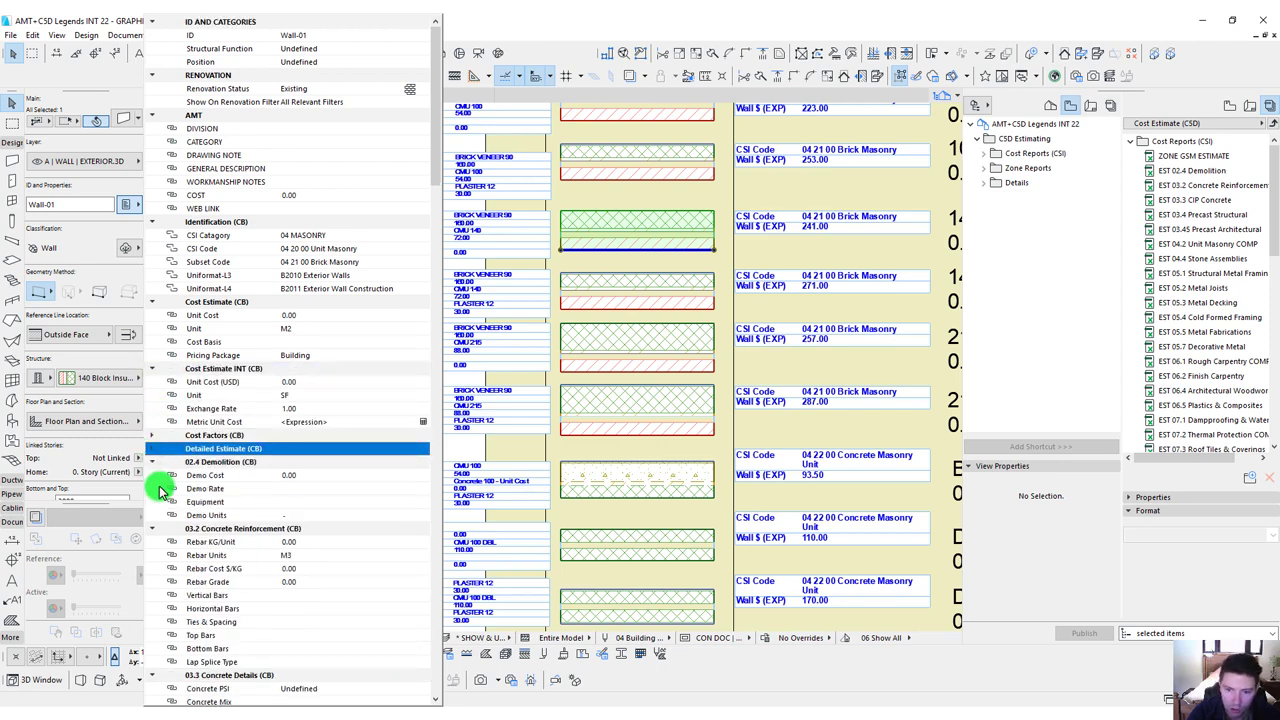
pyautogui.click(152, 461)
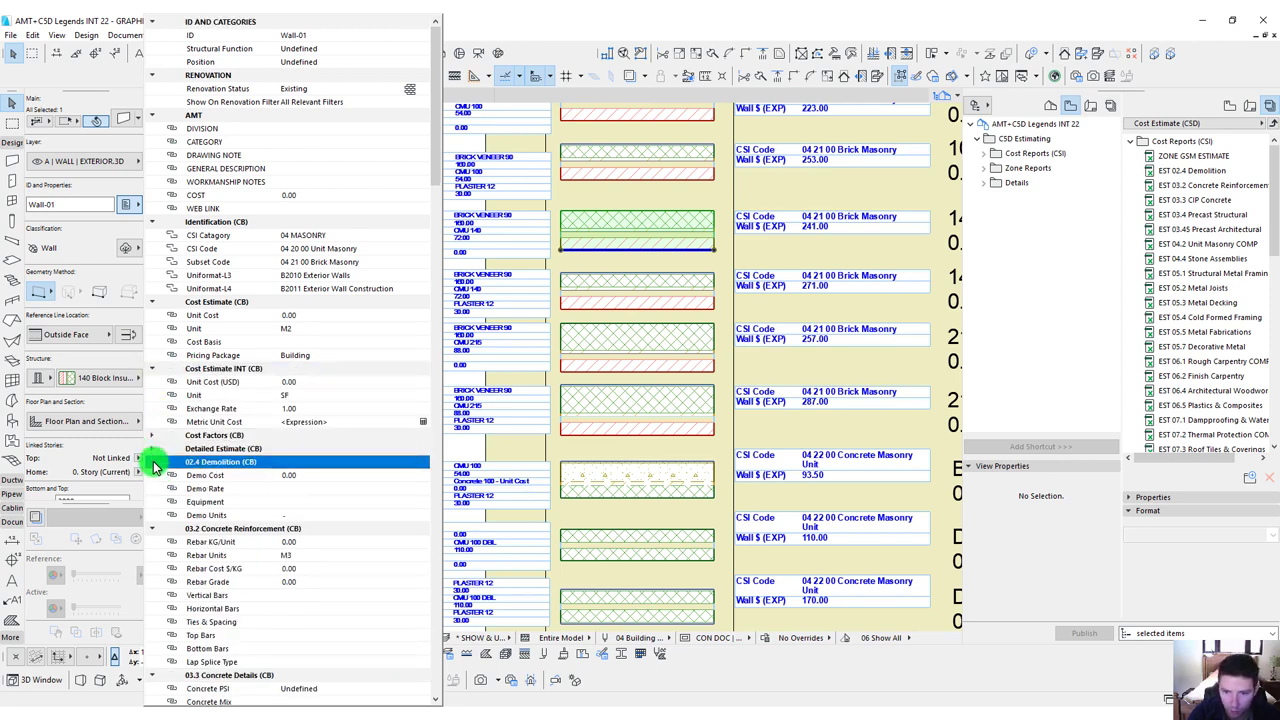
# Set the wall's Unit Cost (USD) to 15 and evaluate its Metric Unit Cost expression.
pyautogui.click(320, 395)
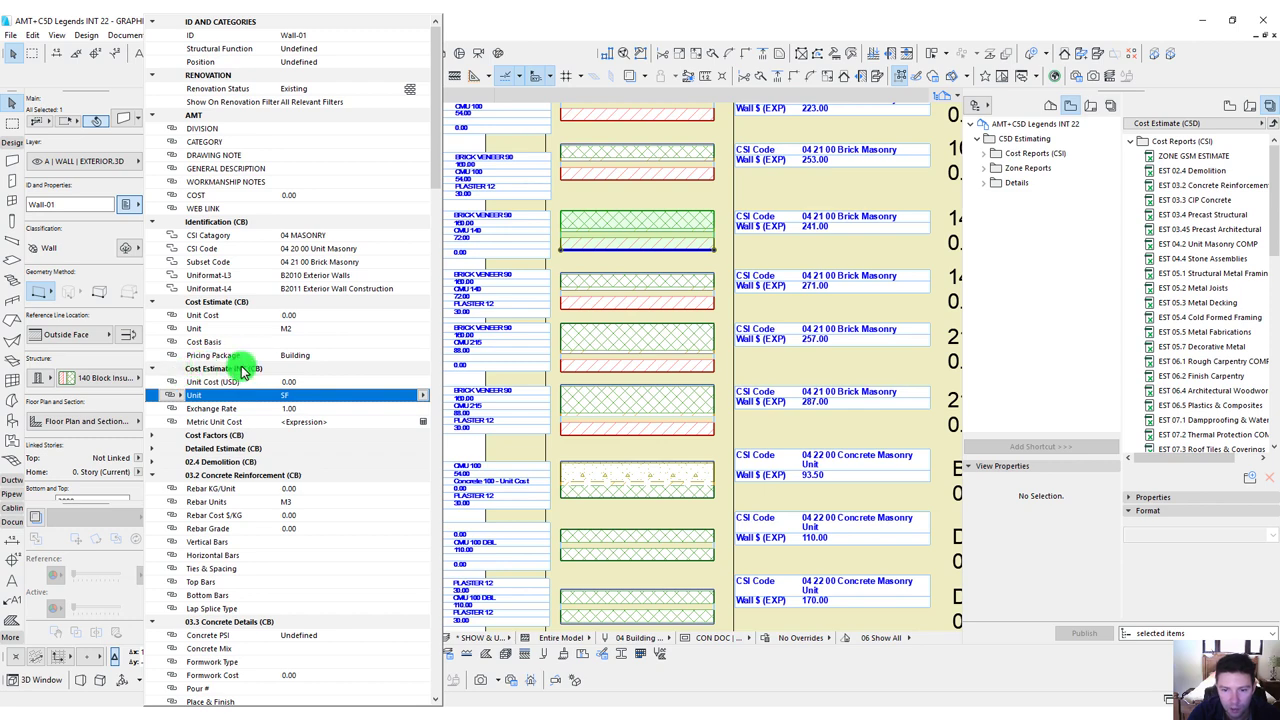
pyautogui.doubleClick(300, 381)
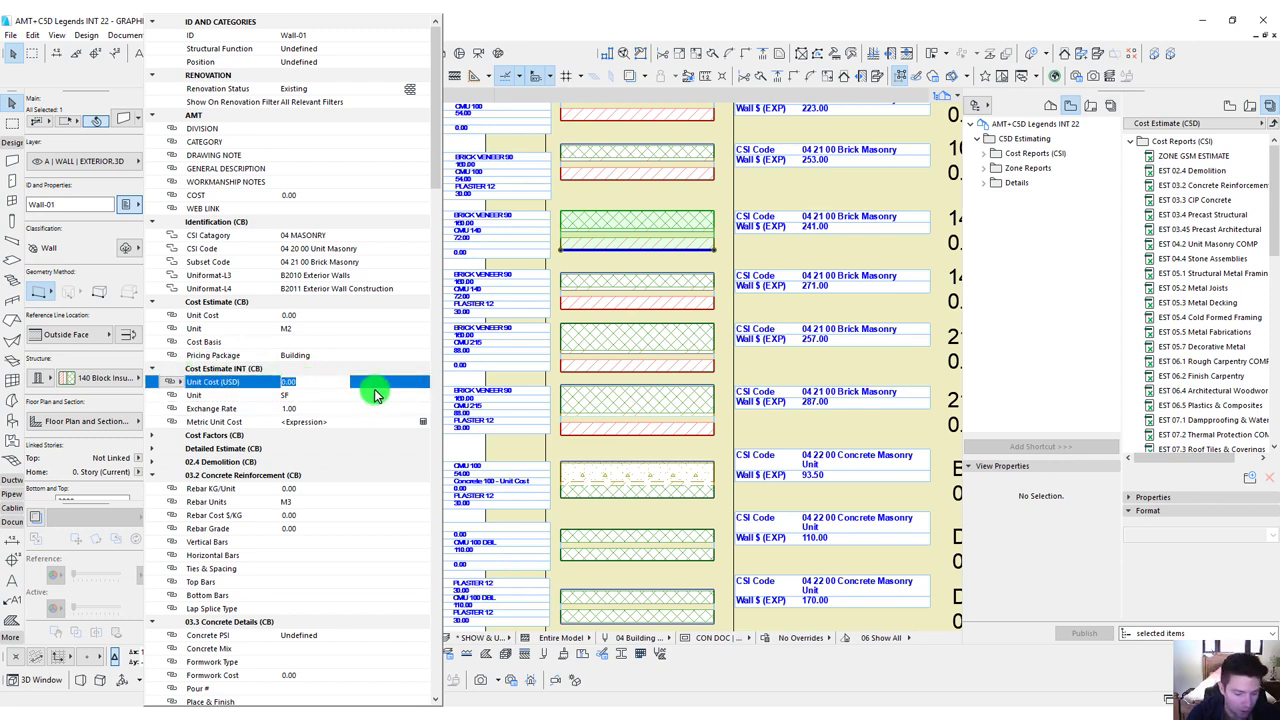
pyautogui.write('15')
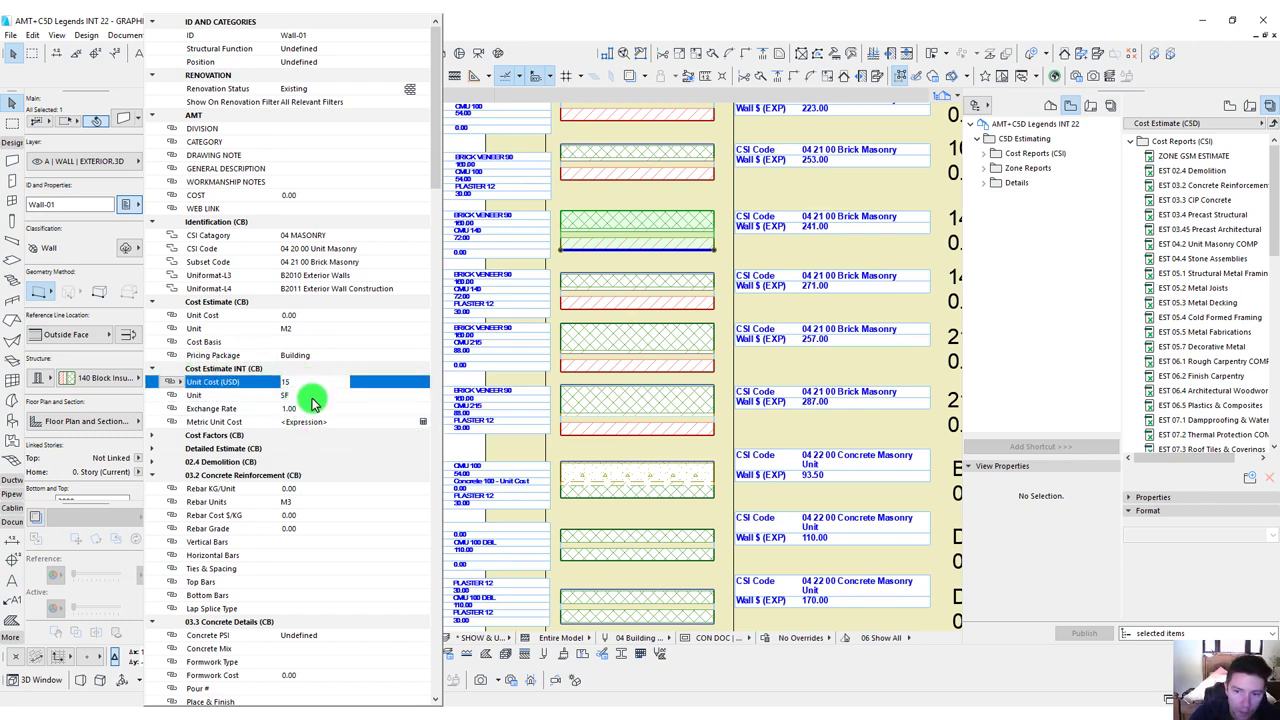
pyautogui.press('Return')
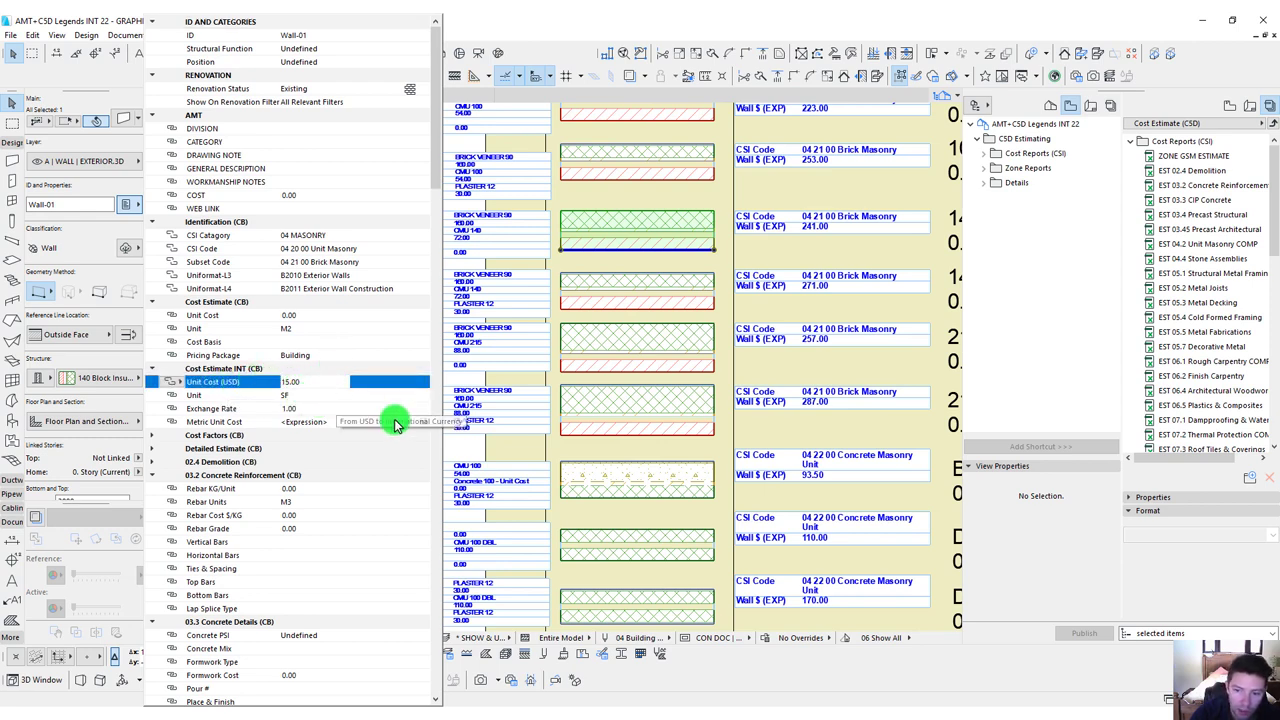
pyautogui.click(318, 395)
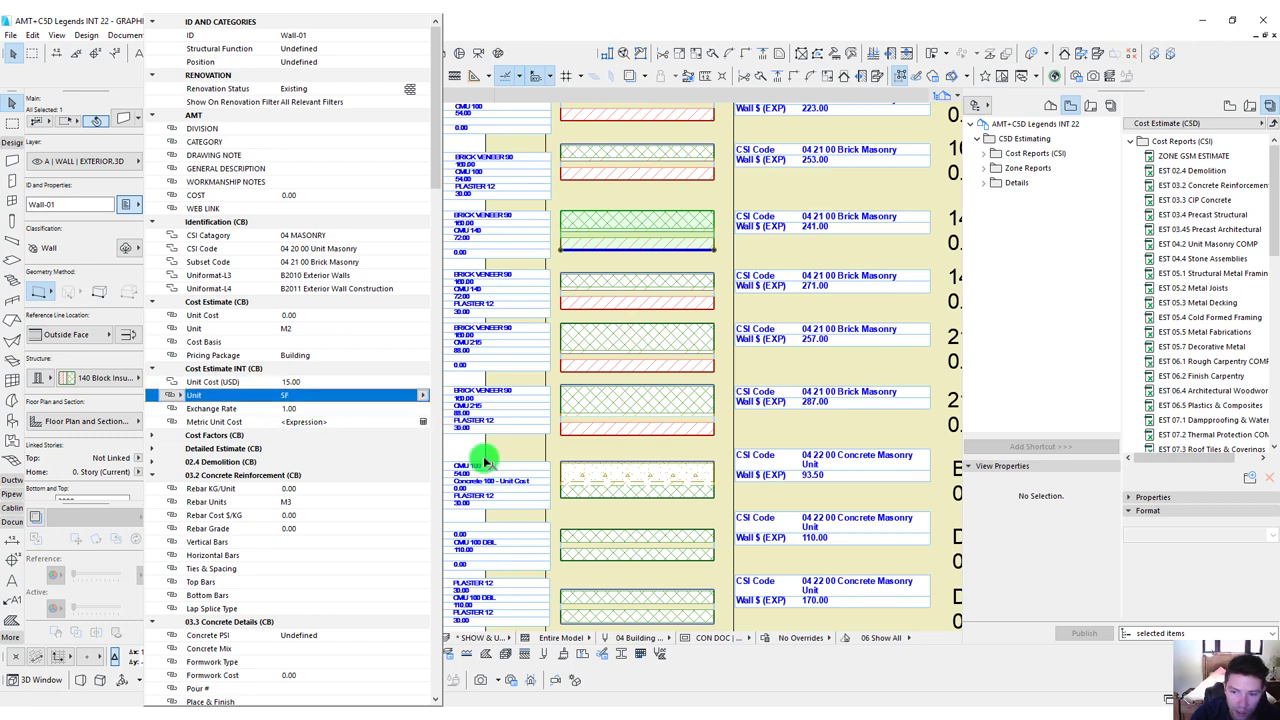
pyautogui.click(420, 421)
pyautogui.click(314, 421)
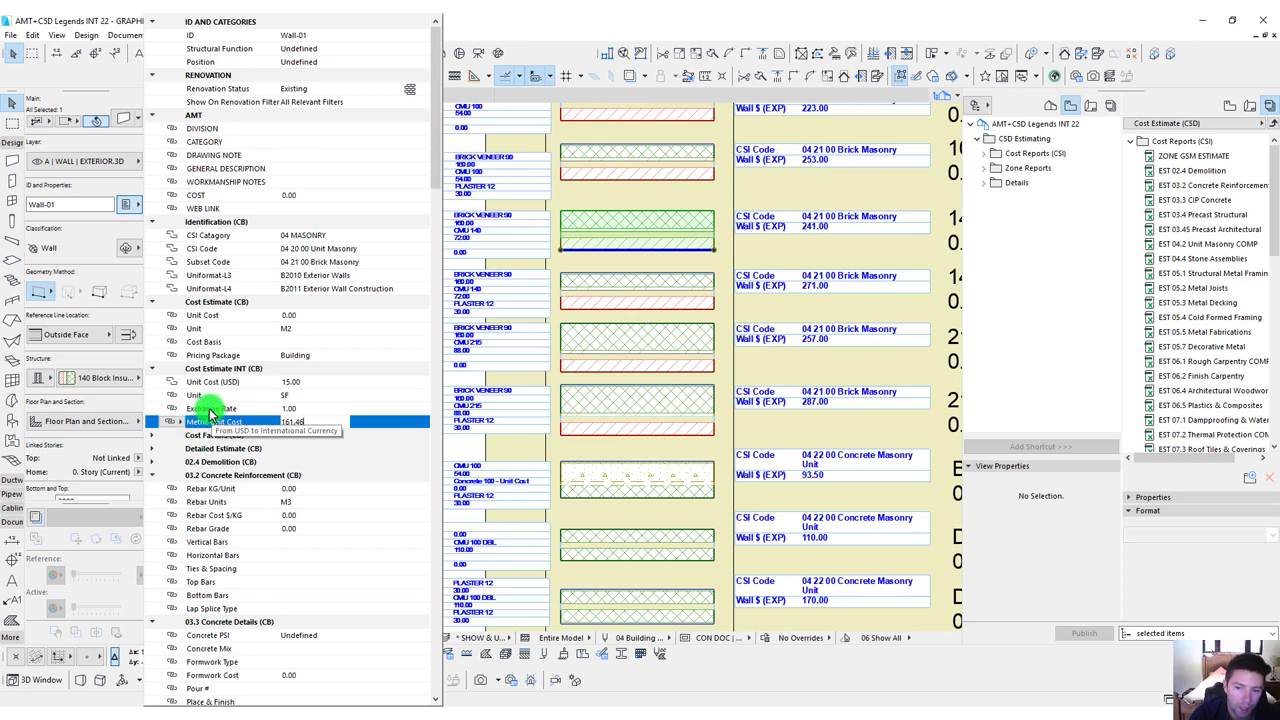
# Set the Cost Estimate INT unit to LF and re-evaluate the Metric Unit Cost.
pyautogui.click(285, 395)
pyautogui.click(421, 395)
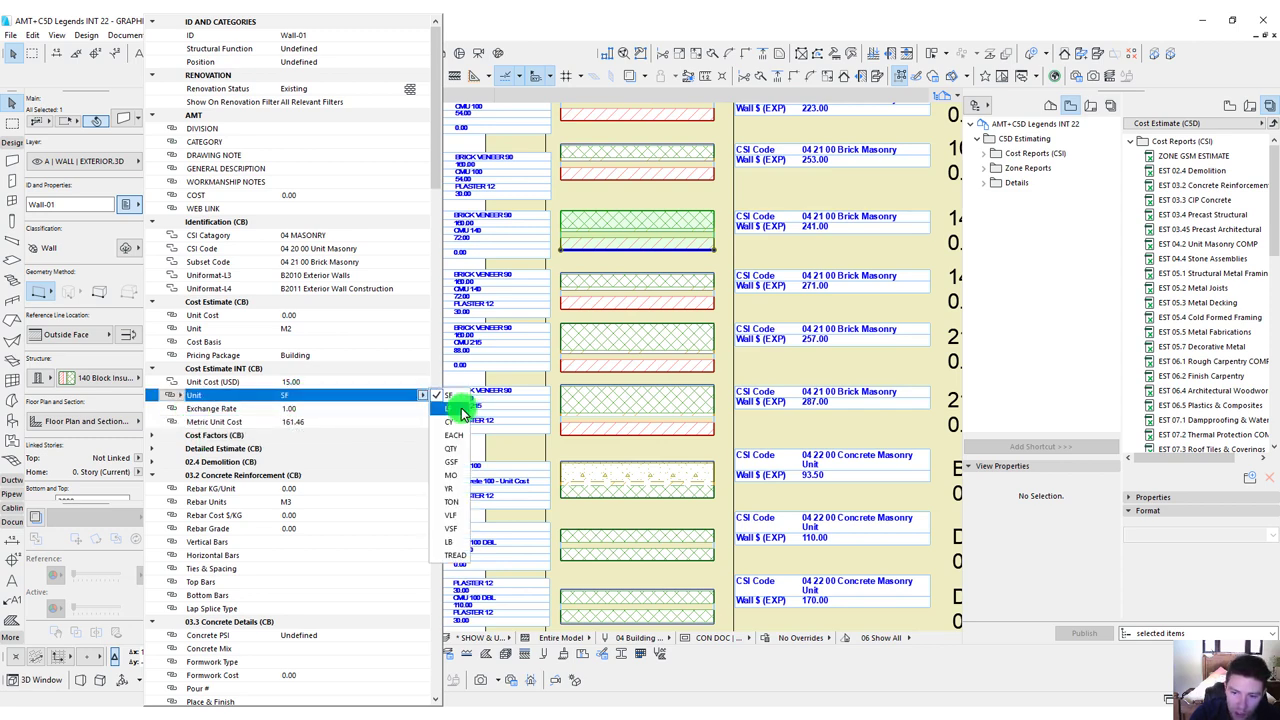
pyautogui.click(455, 409)
pyautogui.click(421, 423)
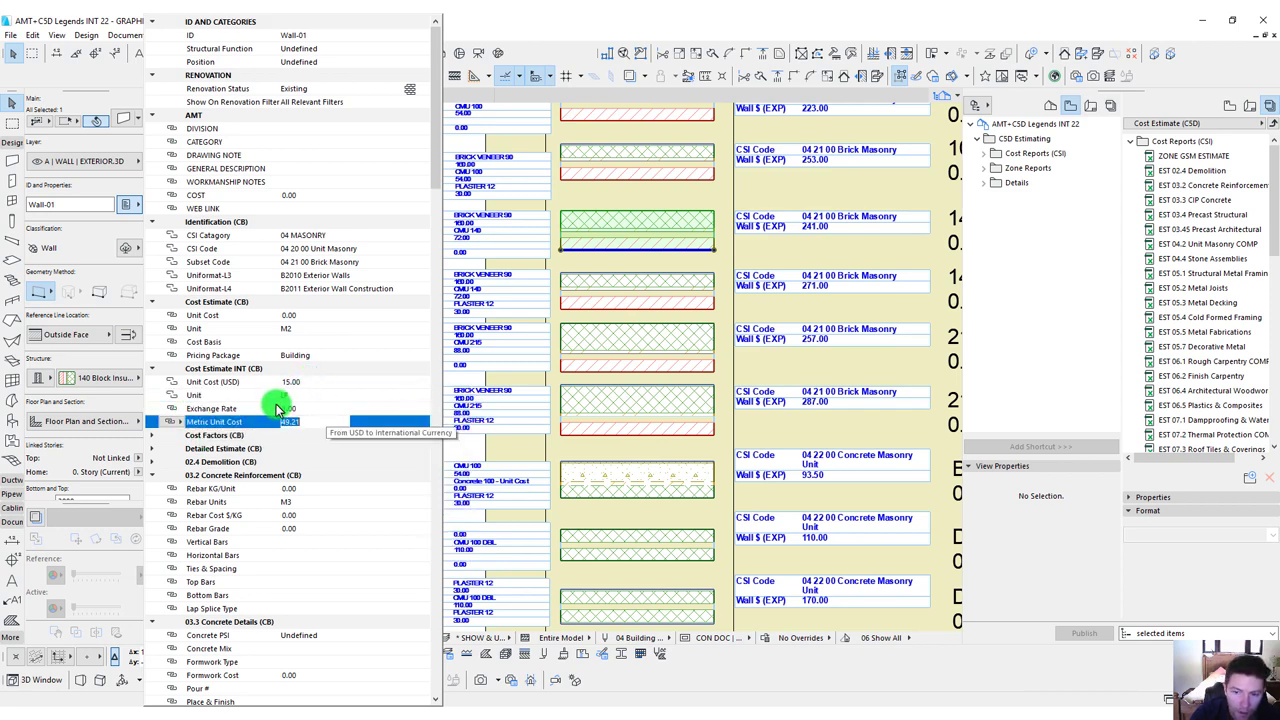
pyautogui.click(304, 421)
# Set the Cost Estimate INT unit to CY, re-evaluate the Metric Unit Cost, and close the properties, leaving the wall deselected.
pyautogui.click(330, 398)
pyautogui.click(421, 395)
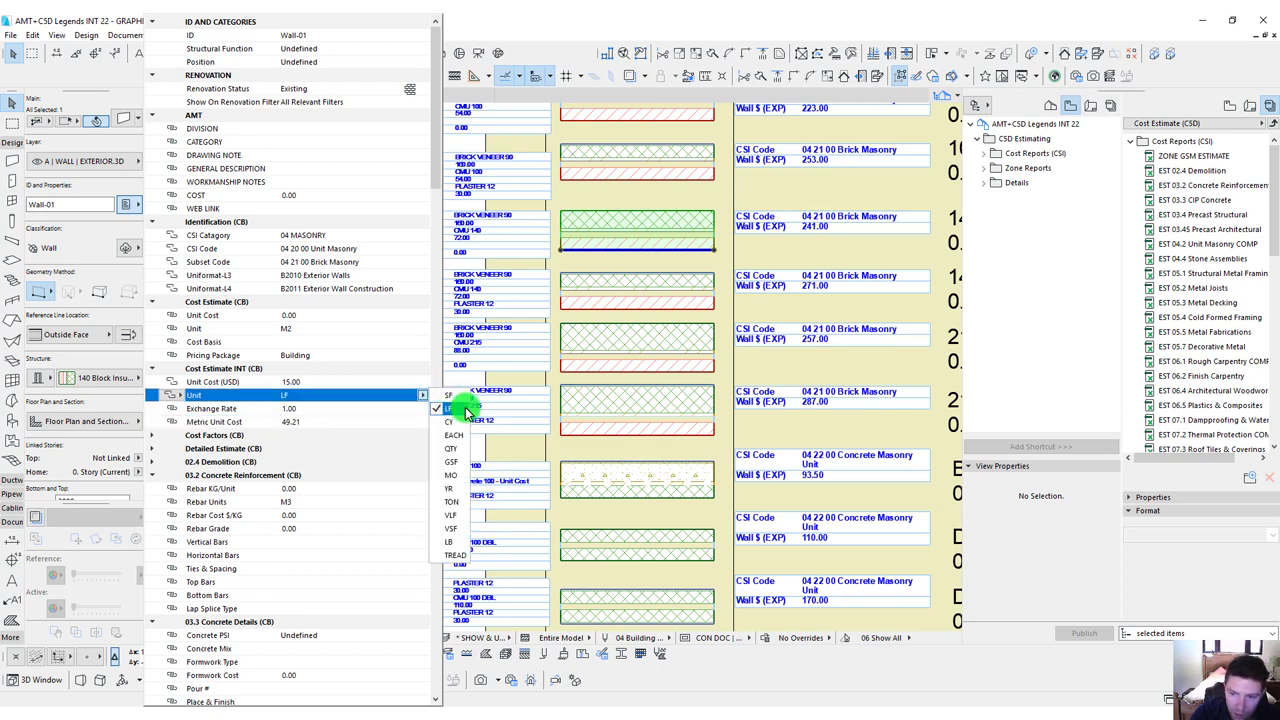
pyautogui.click(455, 434)
pyautogui.click(423, 422)
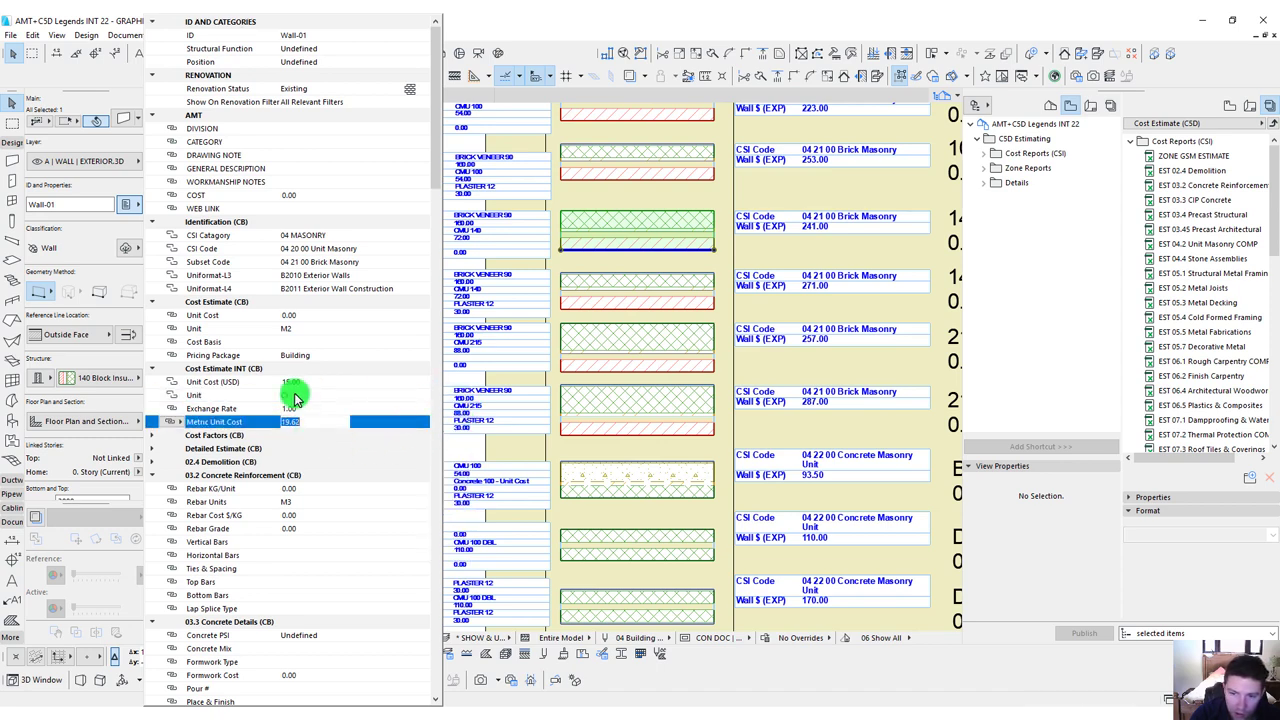
pyautogui.click(298, 420)
pyautogui.click(304, 397)
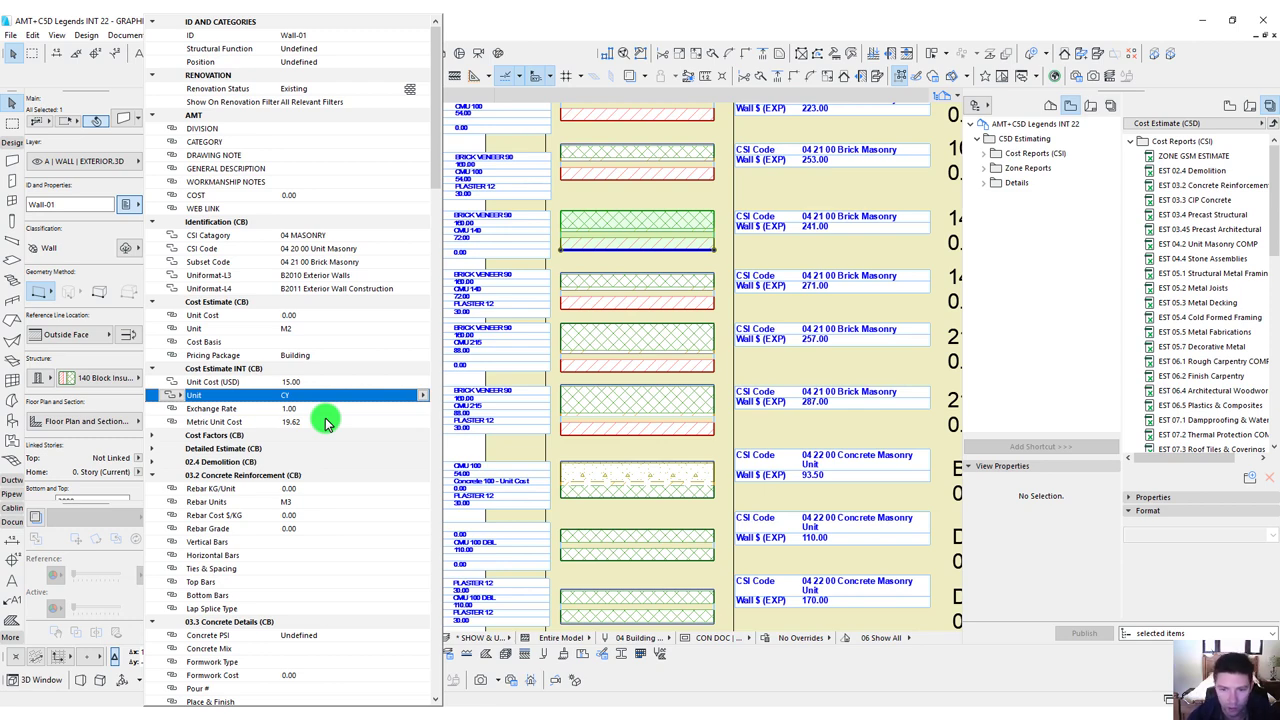
pyautogui.click(423, 396)
pyautogui.click(422, 396)
pyautogui.click(608, 490)
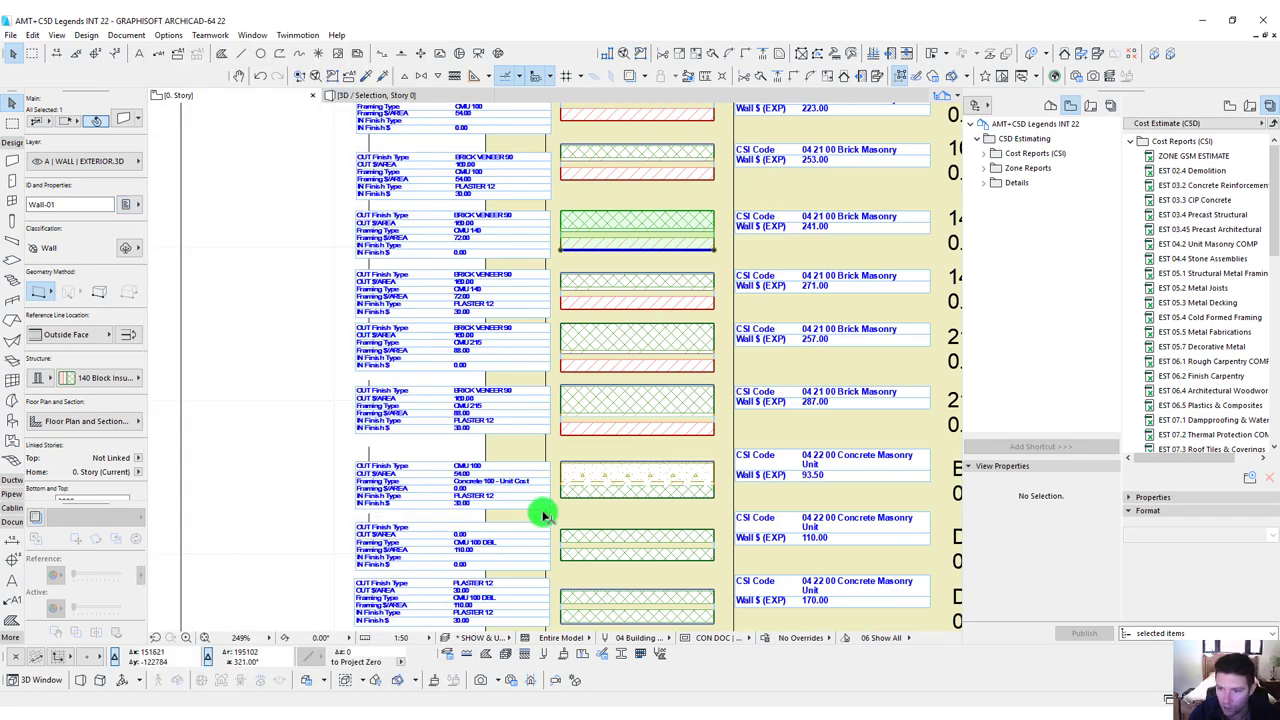
pyautogui.press('Escape')
# Examine the CSI codes and wall costs of the interior Wallboard BS walls in the Skinned Timber & Metal Stud Walls legend.
pyautogui.scroll(-5, 542, 417)
pyautogui.moveTo(708, 541); pyautogui.dragTo(388, 366, button='middle')
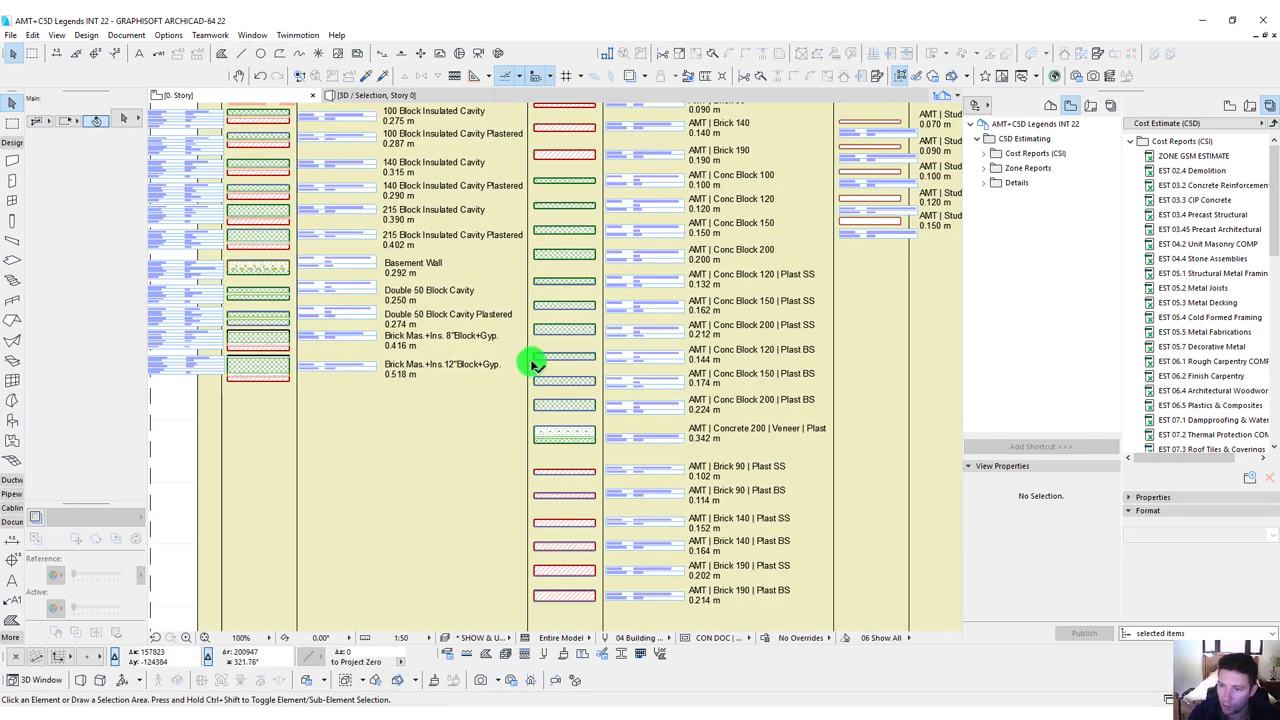
pyautogui.scroll(-2, 533, 363)
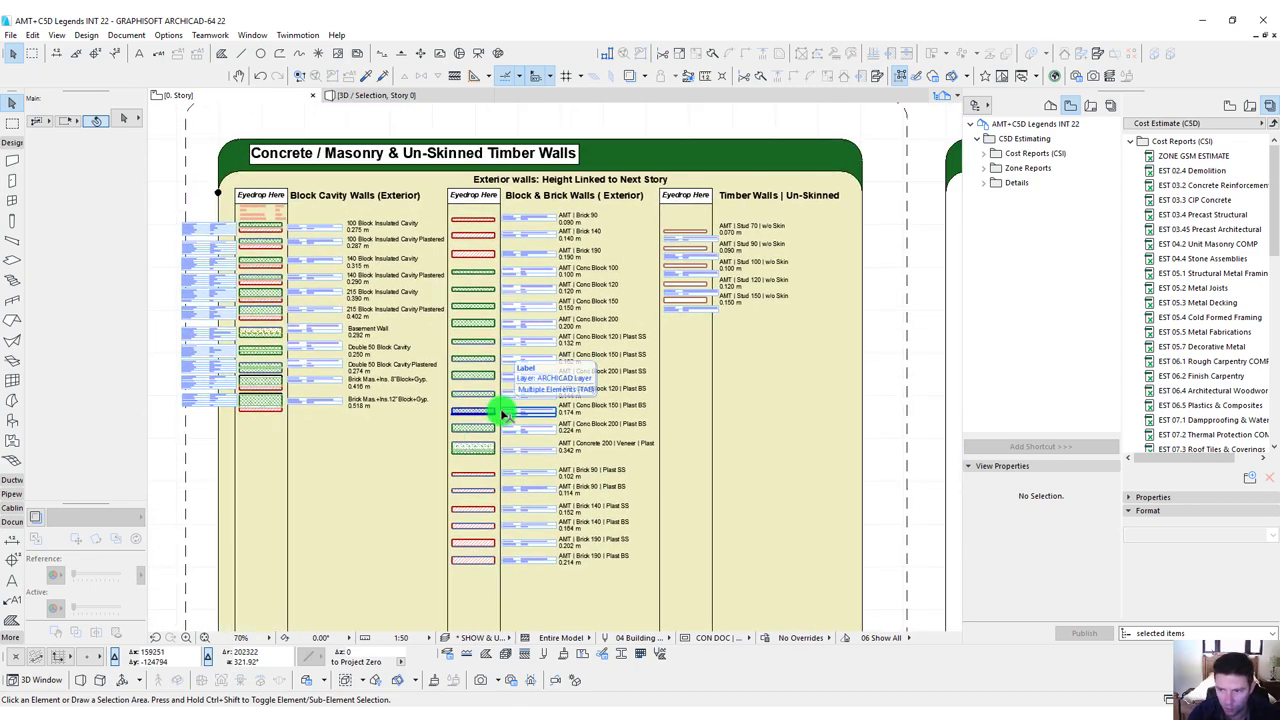
pyautogui.moveTo(480, 457); pyautogui.dragTo(520, 140, button='middle')
pyautogui.moveTo(590, 332); pyautogui.dragTo(590, 309, button='middle')
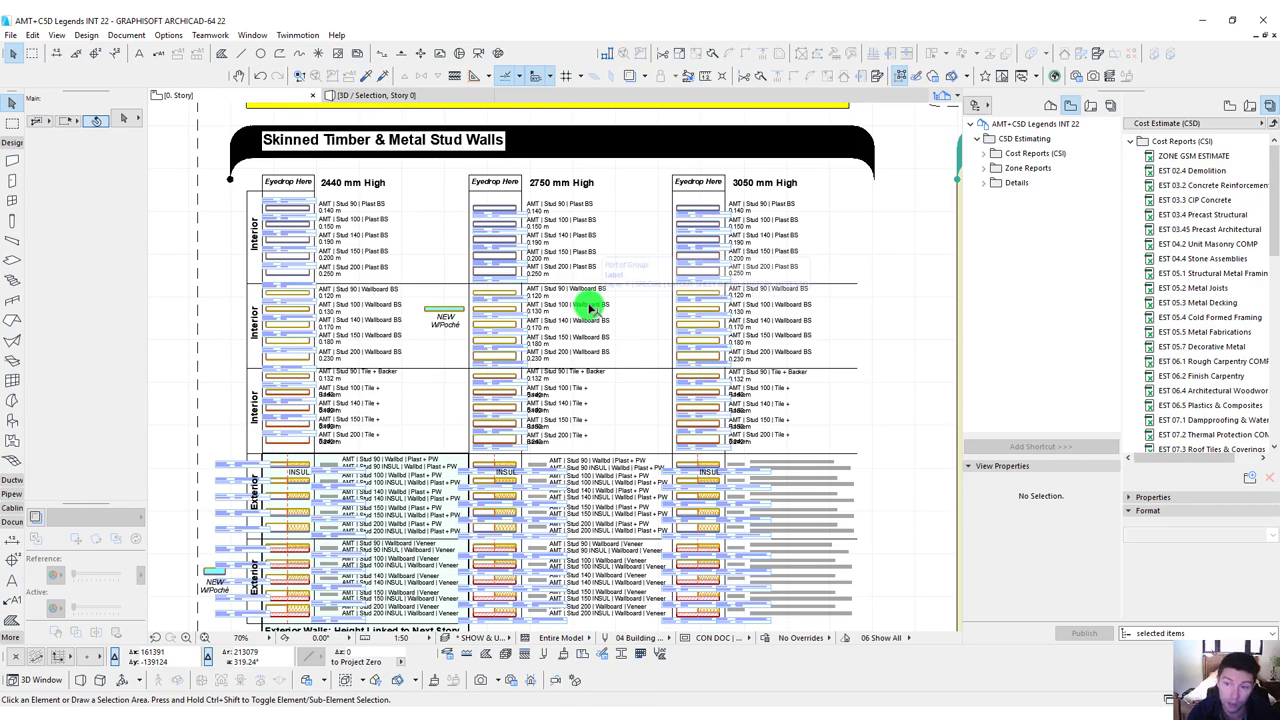
pyautogui.scroll(-1, 571, 337)
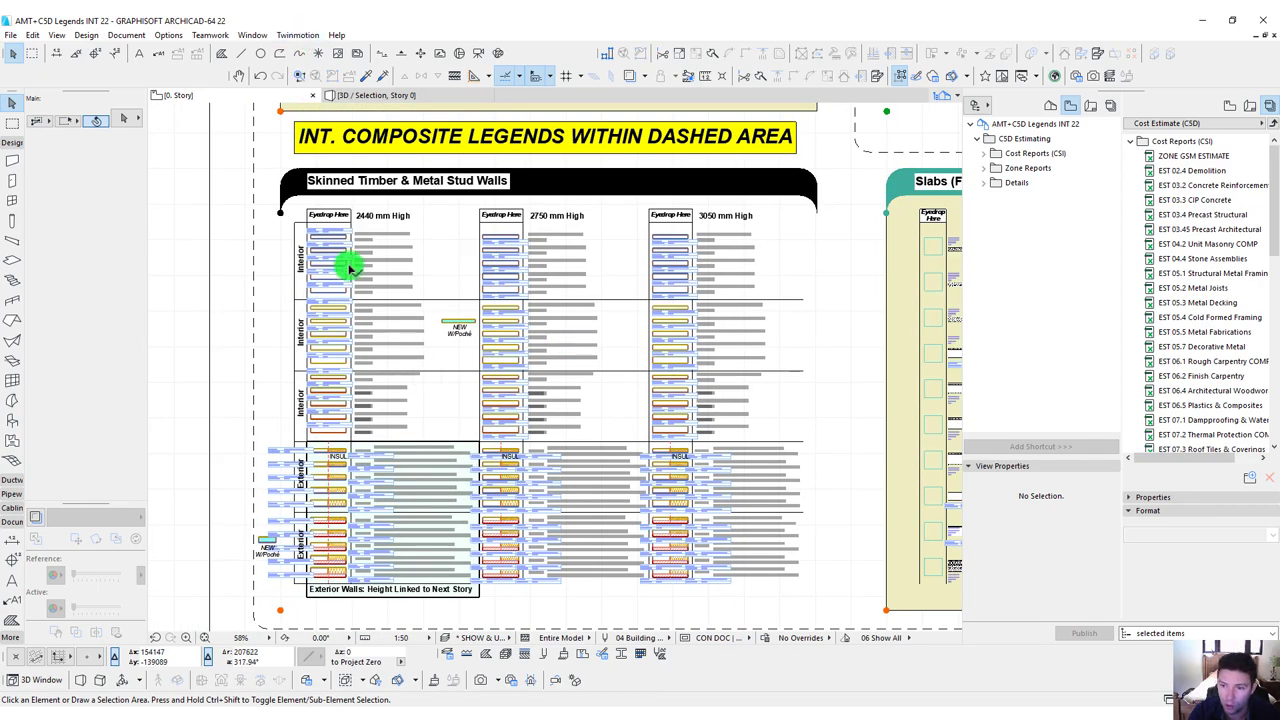
pyautogui.scroll(3, 343, 242)
pyautogui.scroll(2, 306, 257)
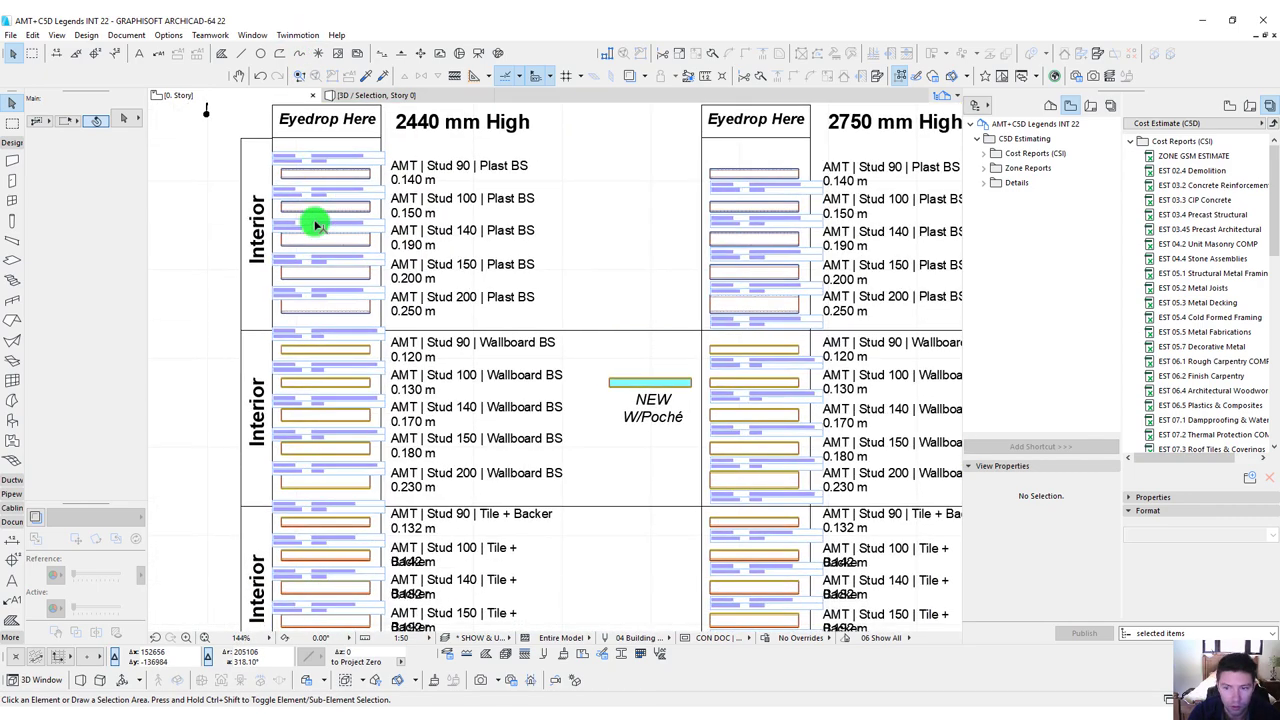
pyautogui.scroll(4, 362, 475)
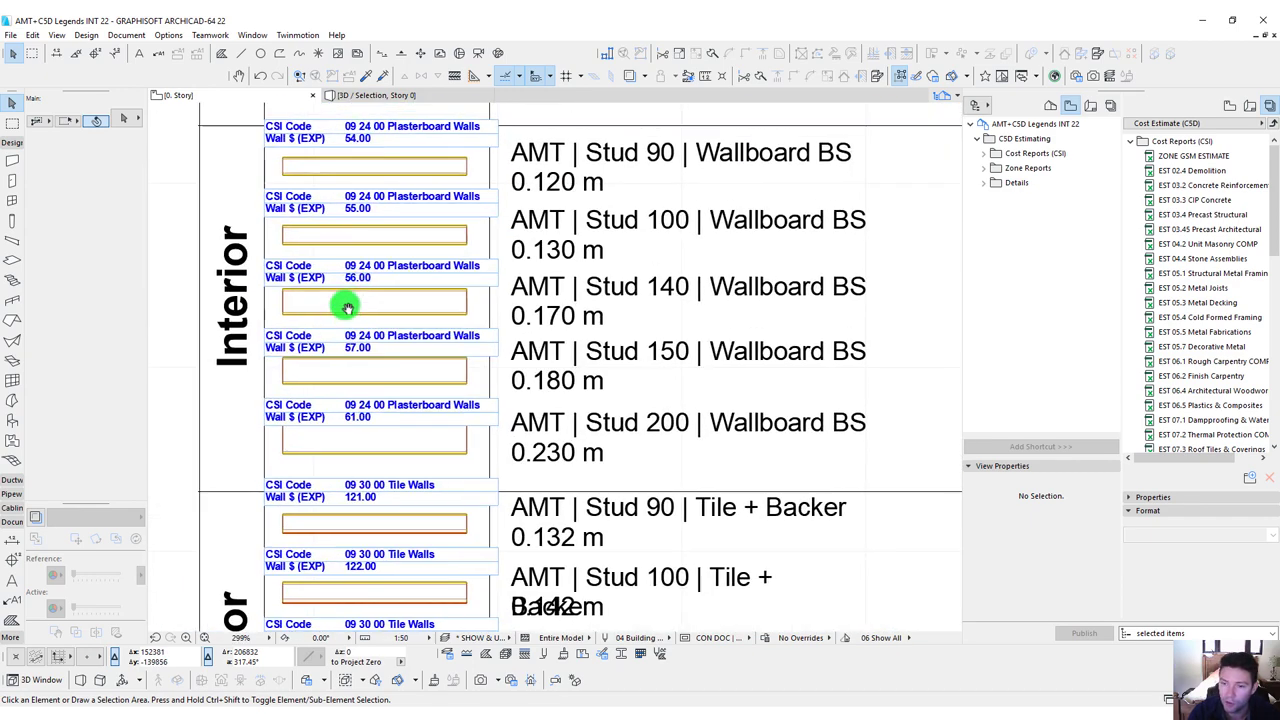
pyautogui.moveTo(343, 318); pyautogui.dragTo(331, 346, button='middle')
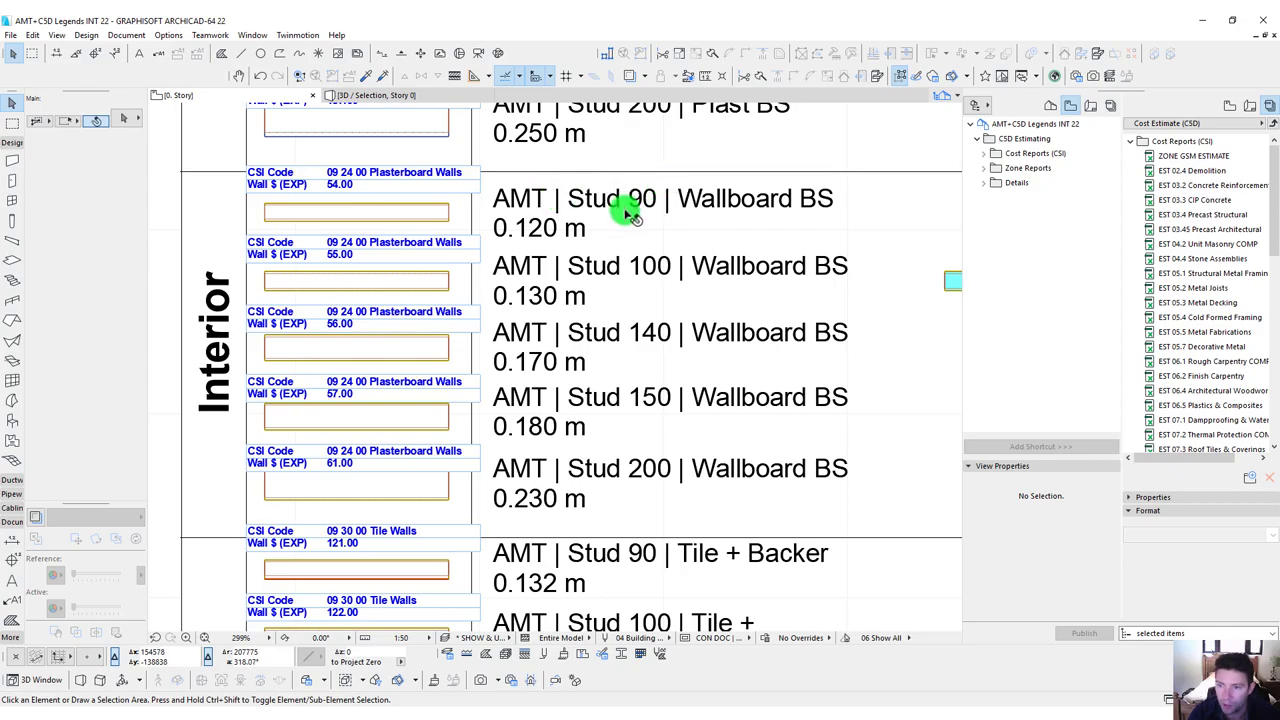
# Examine the exterior wall rows of the Skinned Timber & Metal Stud Walls legend across the three height columns.
pyautogui.scroll(-3, 620, 206)
pyautogui.moveTo(552, 280); pyautogui.dragTo(386, 157, button='middle')
pyautogui.scroll(-3, 560, 420)
pyautogui.moveTo(585, 451); pyautogui.dragTo(491, 168, button='middle')
pyautogui.moveTo(663, 381); pyautogui.dragTo(583, 428, button='middle')
pyautogui.scroll(-4, 582, 427)
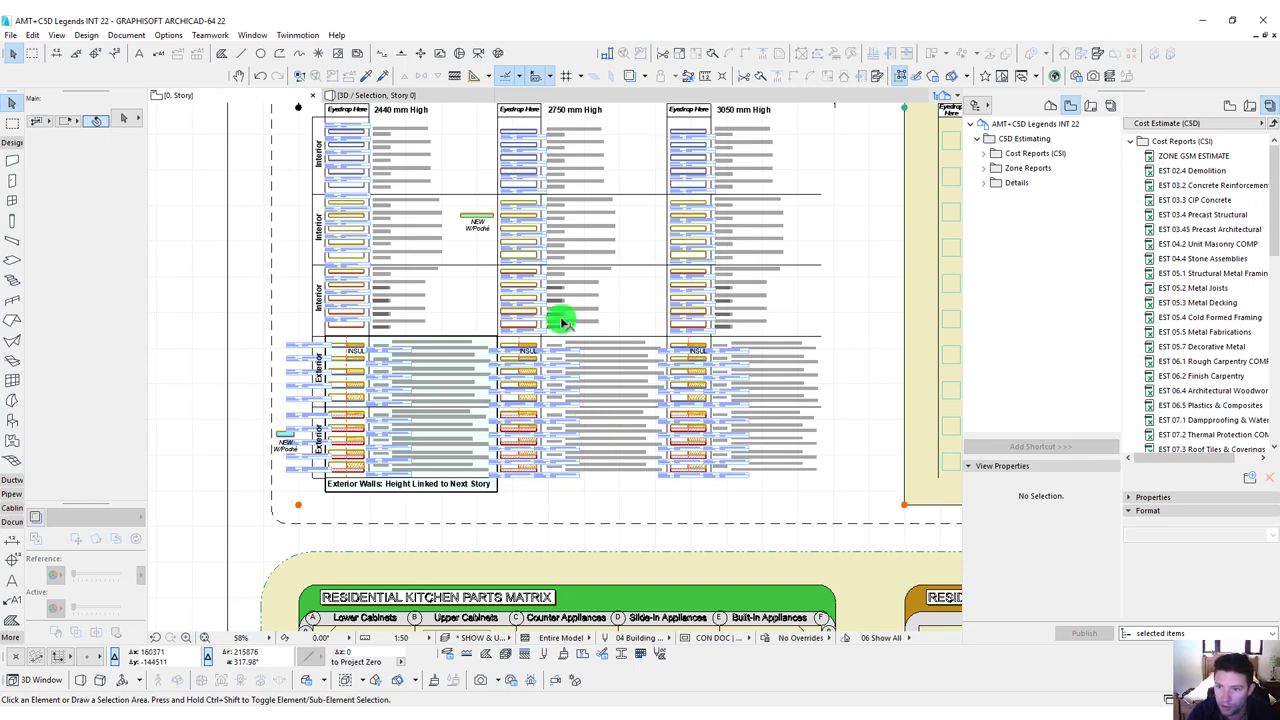
pyautogui.scroll(2, 540, 352)
pyautogui.scroll(3, 535, 357)
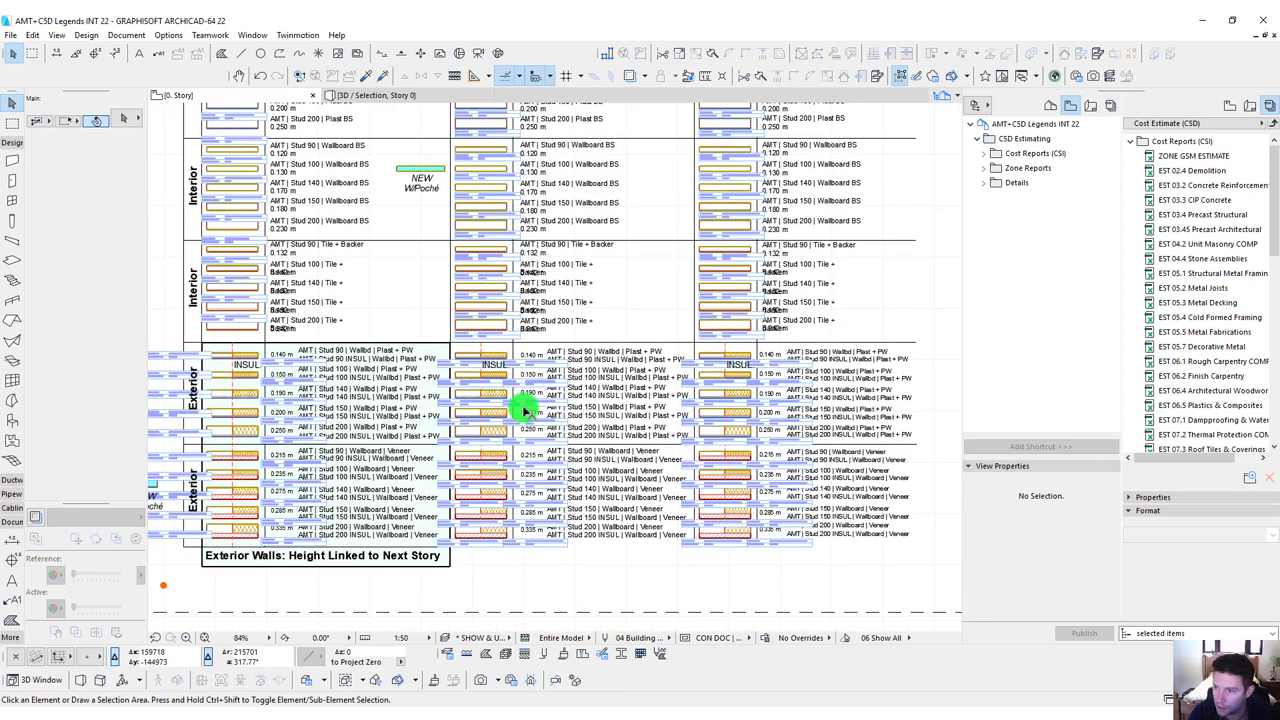
# Open the DETAILS Finished Walls schedule from the Details views of C5D Estimating.
pyautogui.doubleClick(1017, 183)
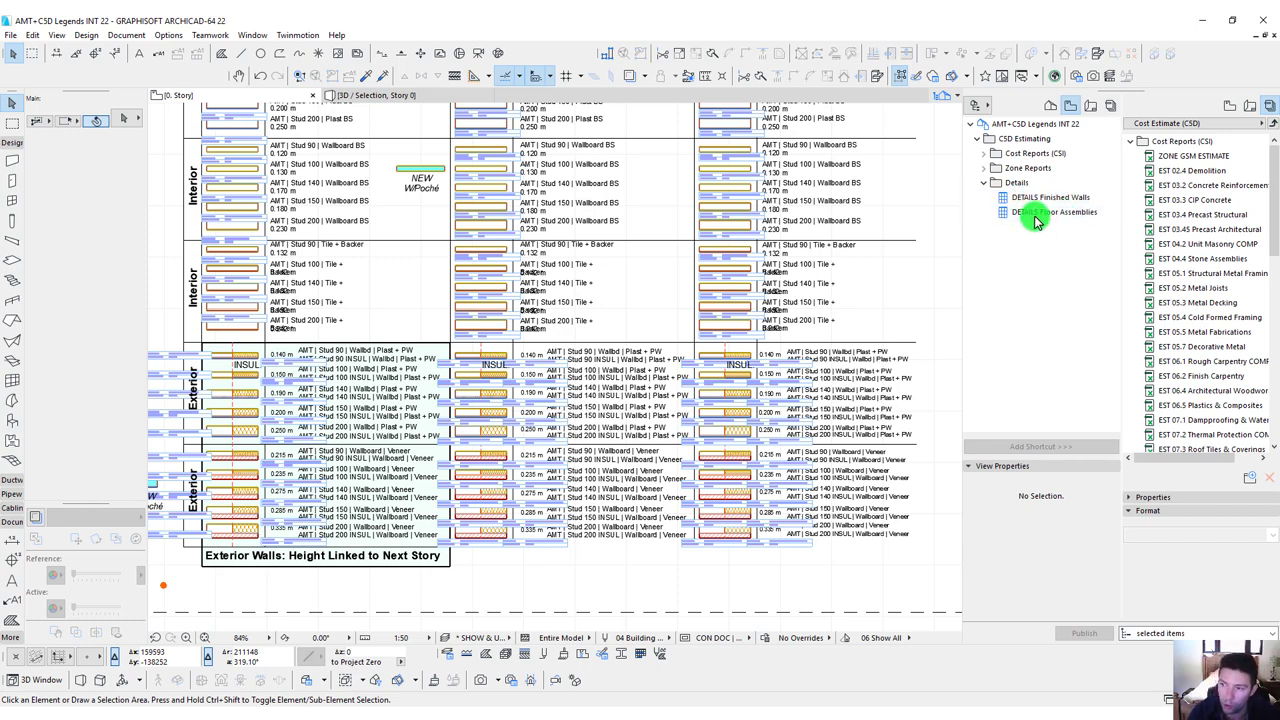
pyautogui.click(1035, 199)
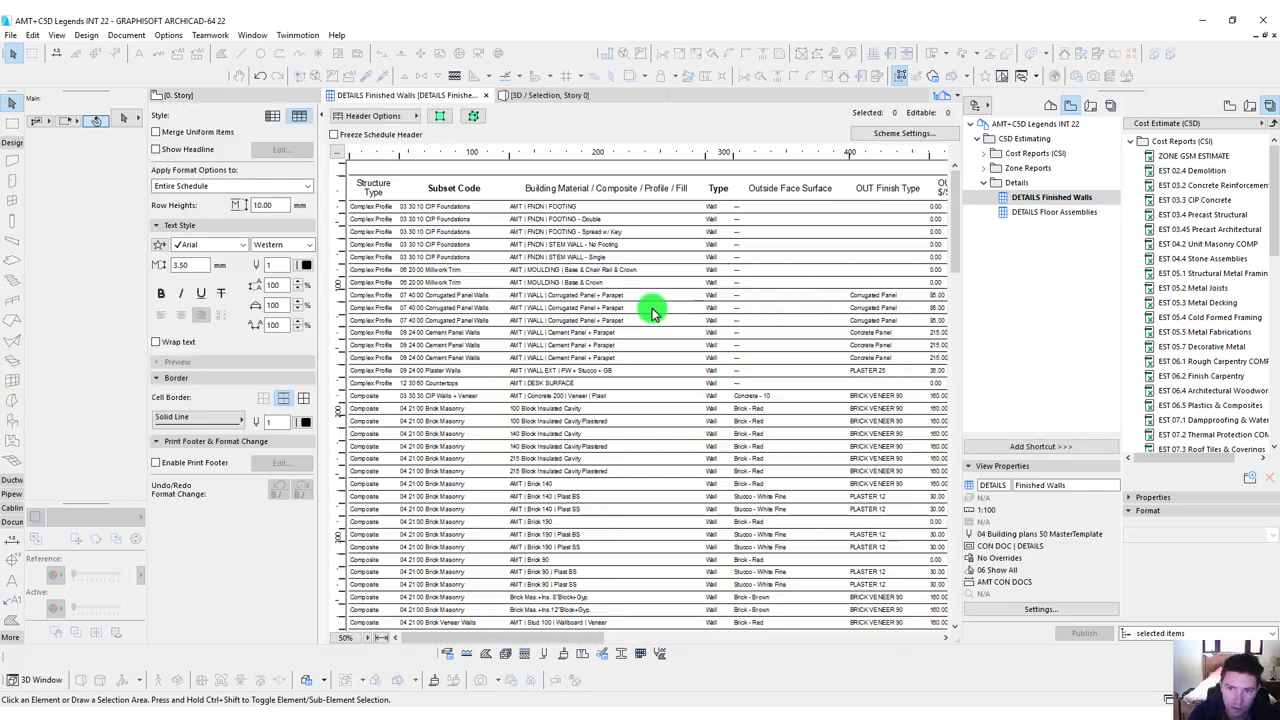
# Examine the finish and framing types and their unit costs across the wall rows of the Finished Walls schedule.
pyautogui.moveTo(519, 645); pyautogui.dragTo(660, 640)
pyautogui.click(530, 328)
pyautogui.scroll(-5, 567, 402)
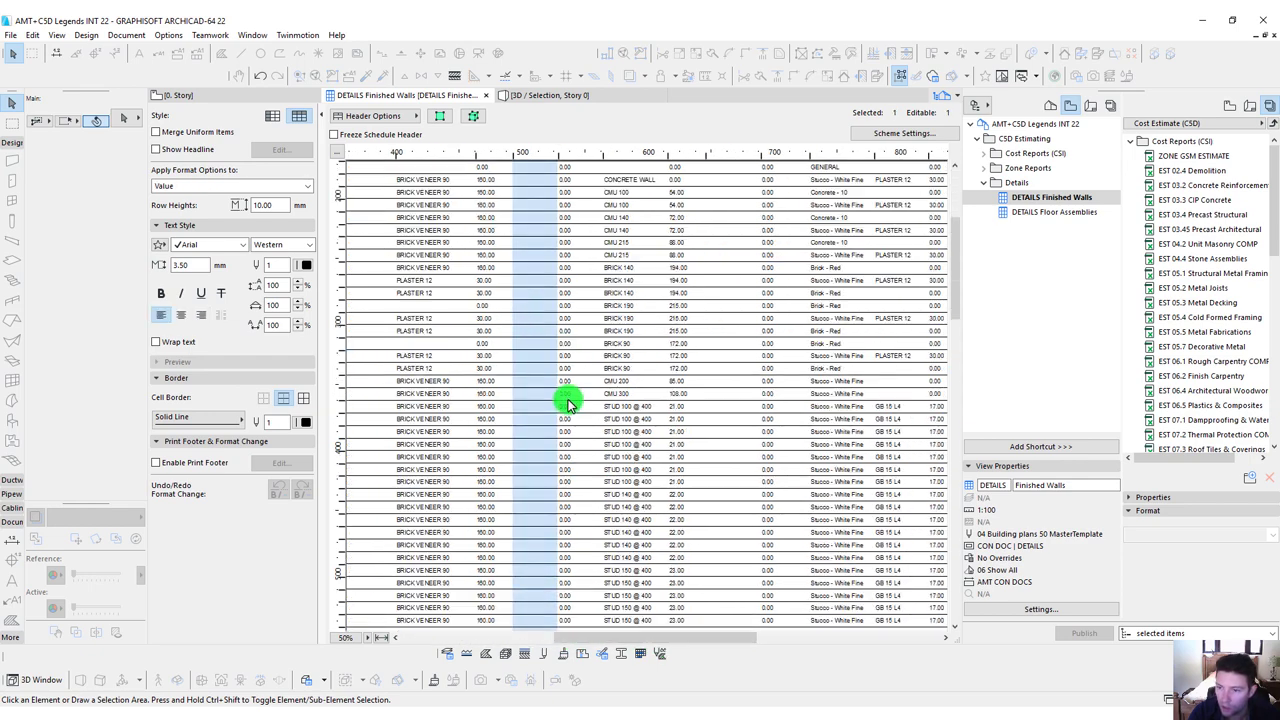
pyautogui.scroll(-8, 567, 410)
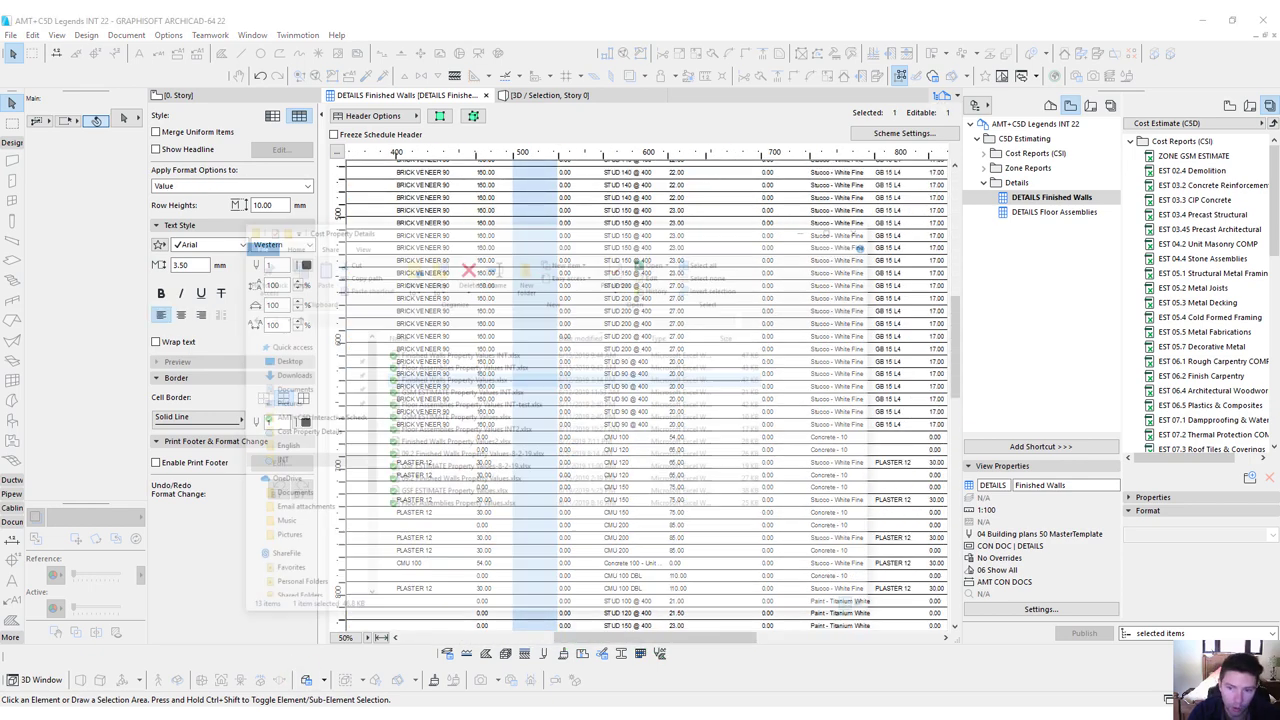
# Switch to the Cost Property Details folder and open Finished Walls Property Values INT.xlsx in Excel.
pyautogui.hotkey('alt', 'Tab')
pyautogui.click(533, 517)
pyautogui.doubleClick(493, 290)
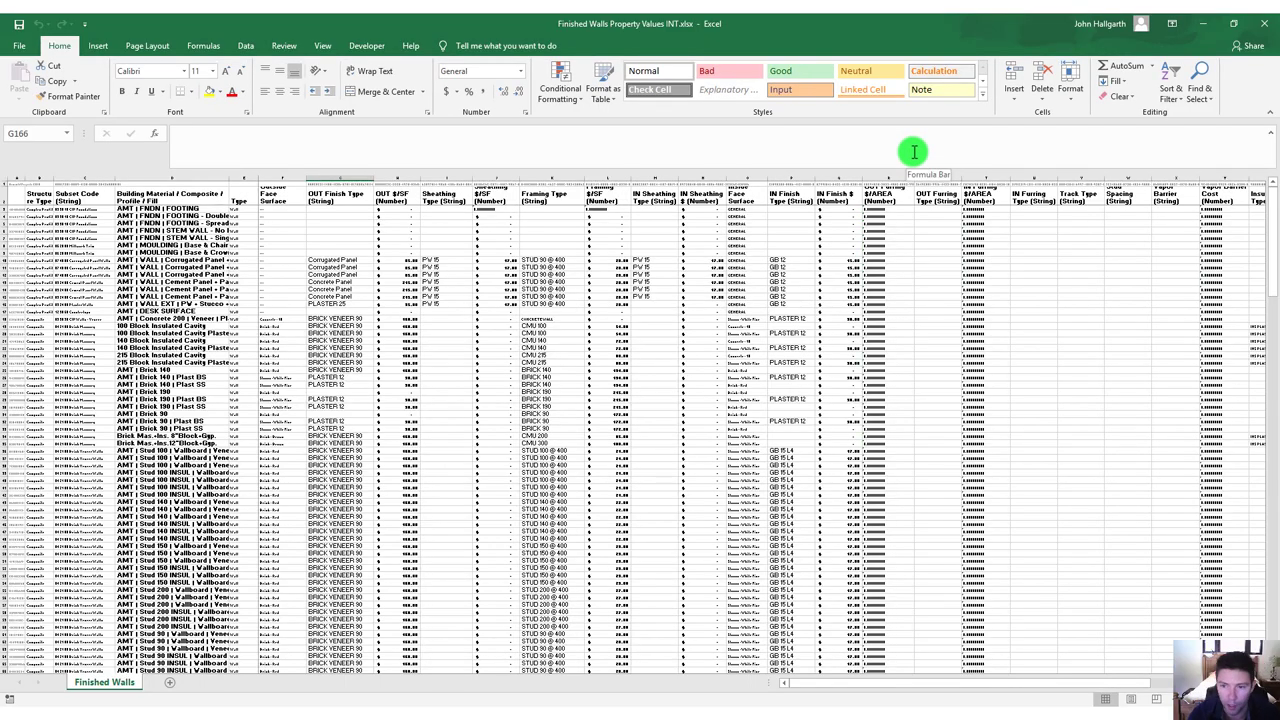
# Review the exported wall composites and their finish and framing costs down to the unit cost table starting at row 174.
pyautogui.click(432, 341)
pyautogui.keyDown('ctrl'); pyautogui.scroll(2, 267, 393); pyautogui.keyUp('ctrl')
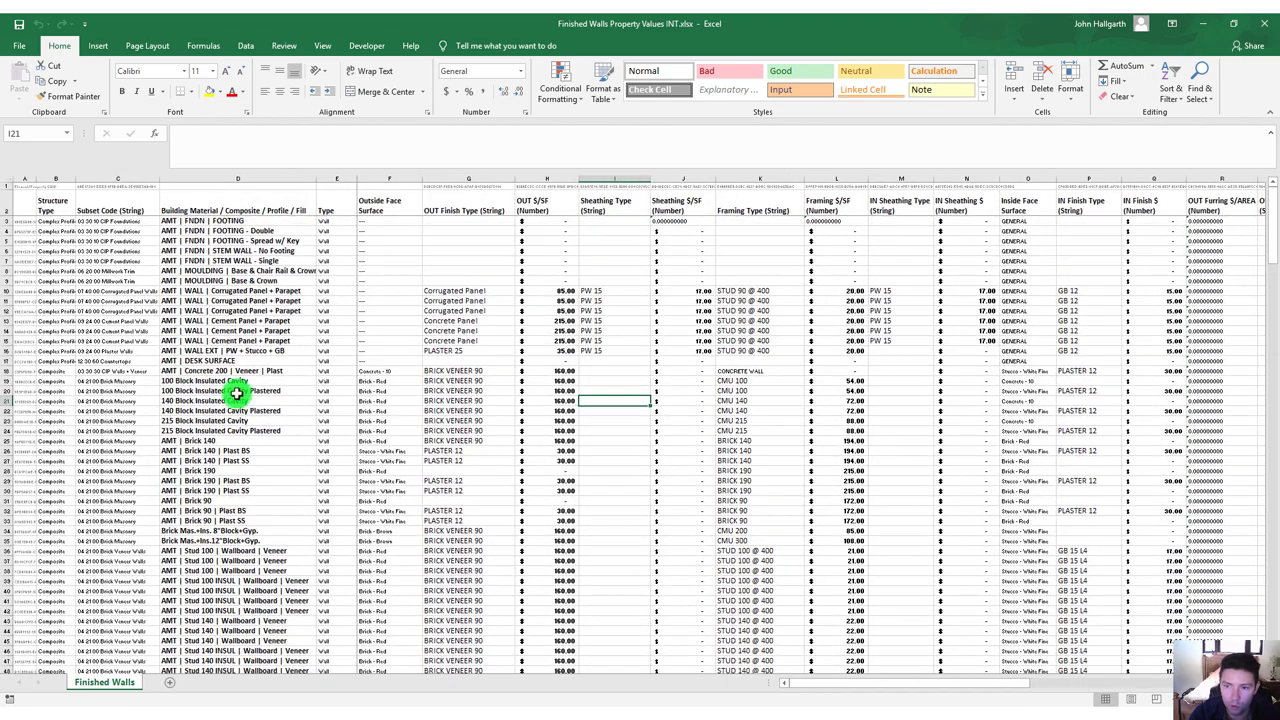
pyautogui.scroll(-4, 763, 376)
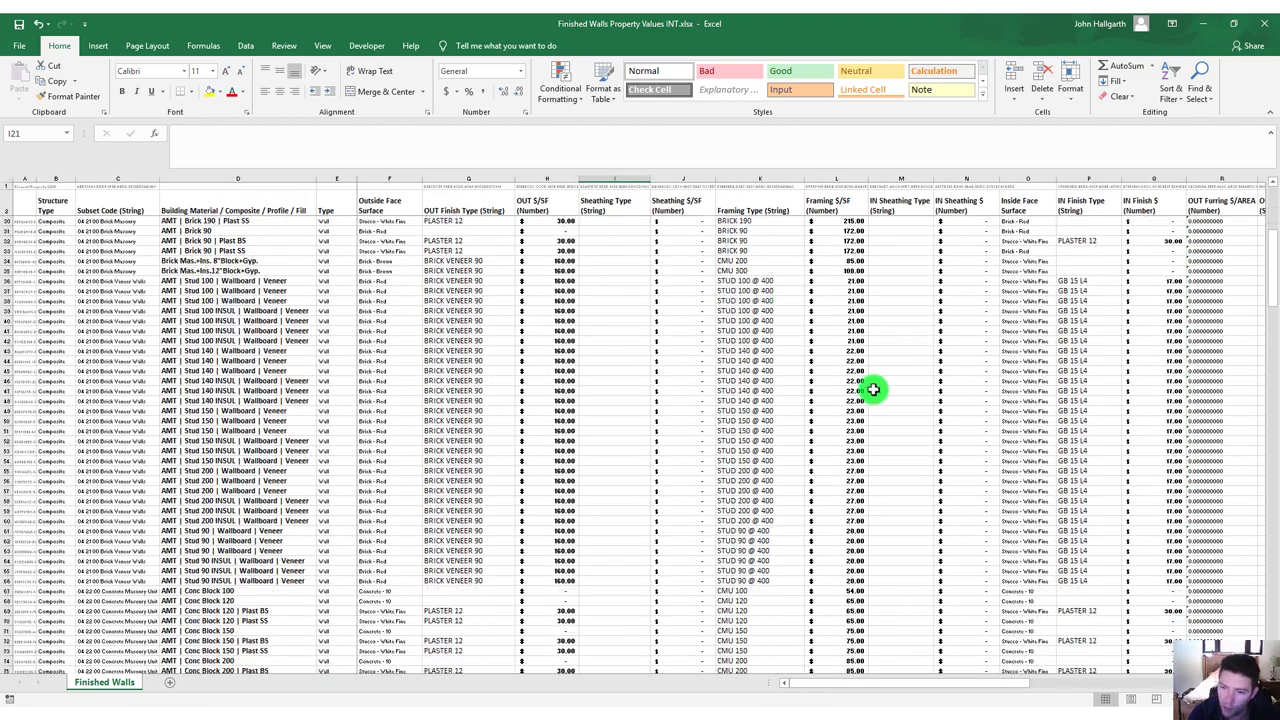
pyautogui.moveTo(1275, 303); pyautogui.dragTo(1274, 522)
pyautogui.click(640, 543)
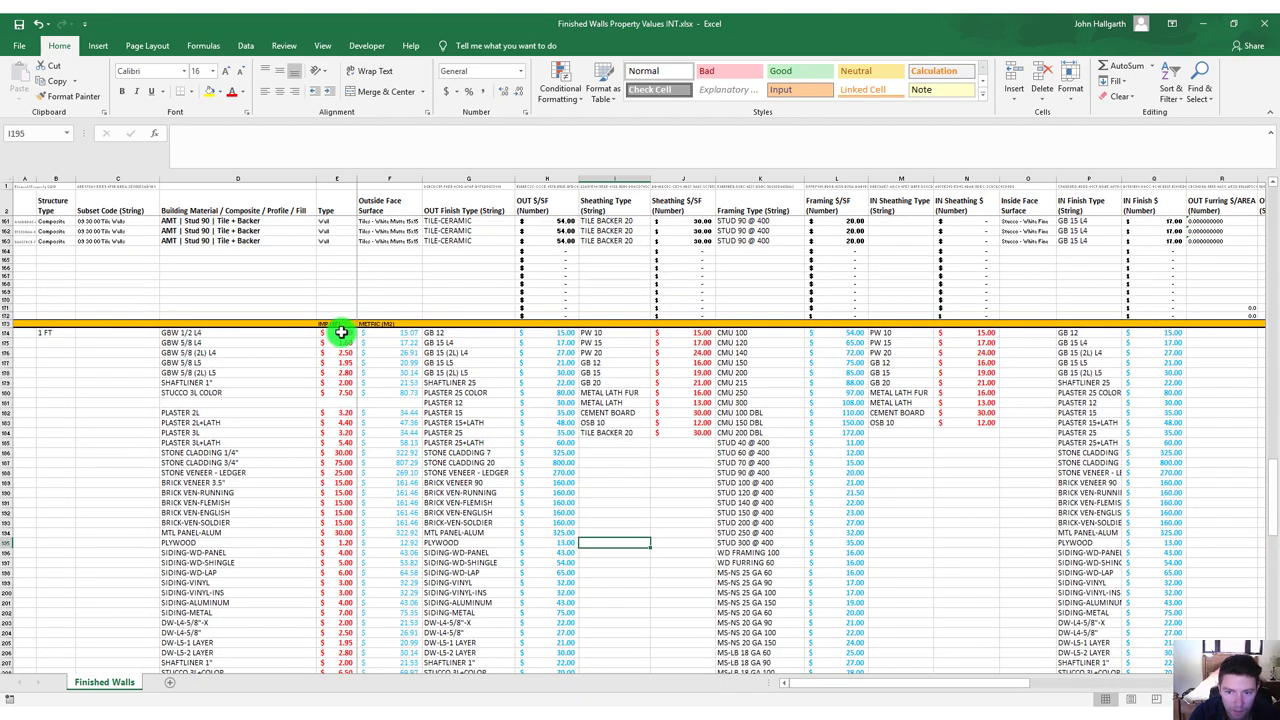
# Examine the imperial unit costs in column E and the metric conversion formula in cell F174.
pyautogui.moveTo(335, 332); pyautogui.dragTo(266, 580)
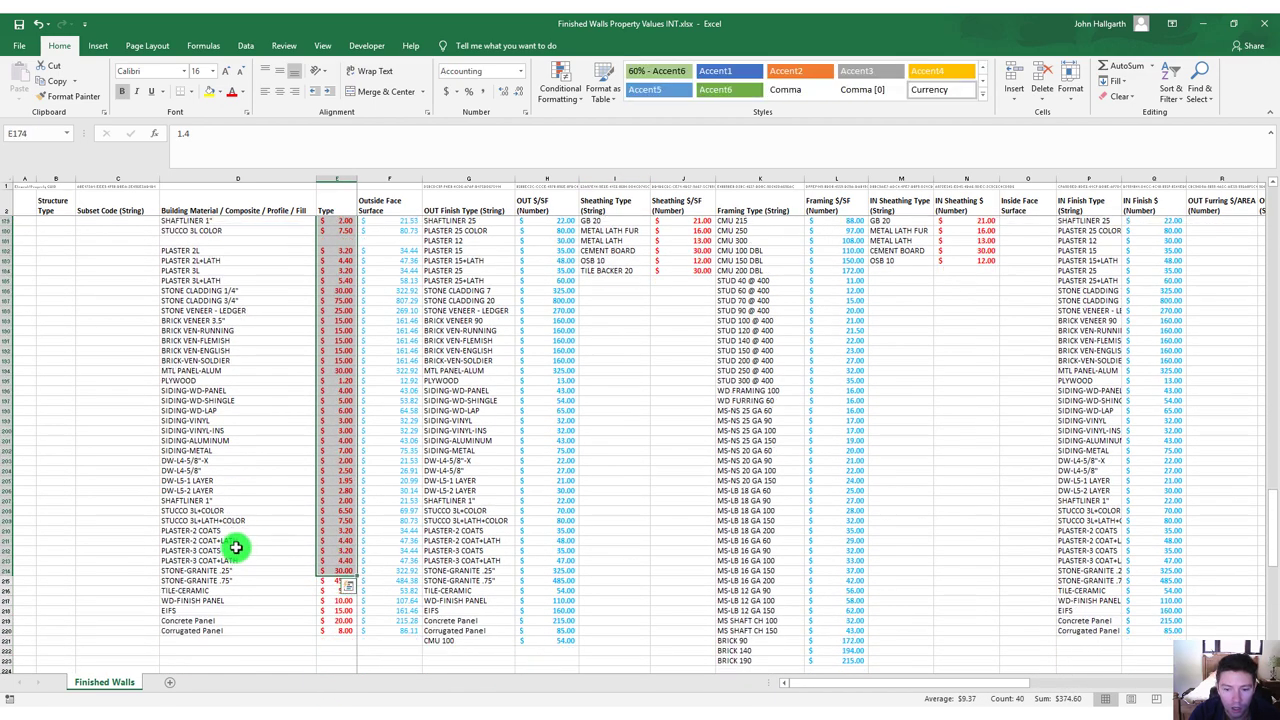
pyautogui.moveTo(338, 629); pyautogui.dragTo(328, 348)
pyautogui.click(388, 354)
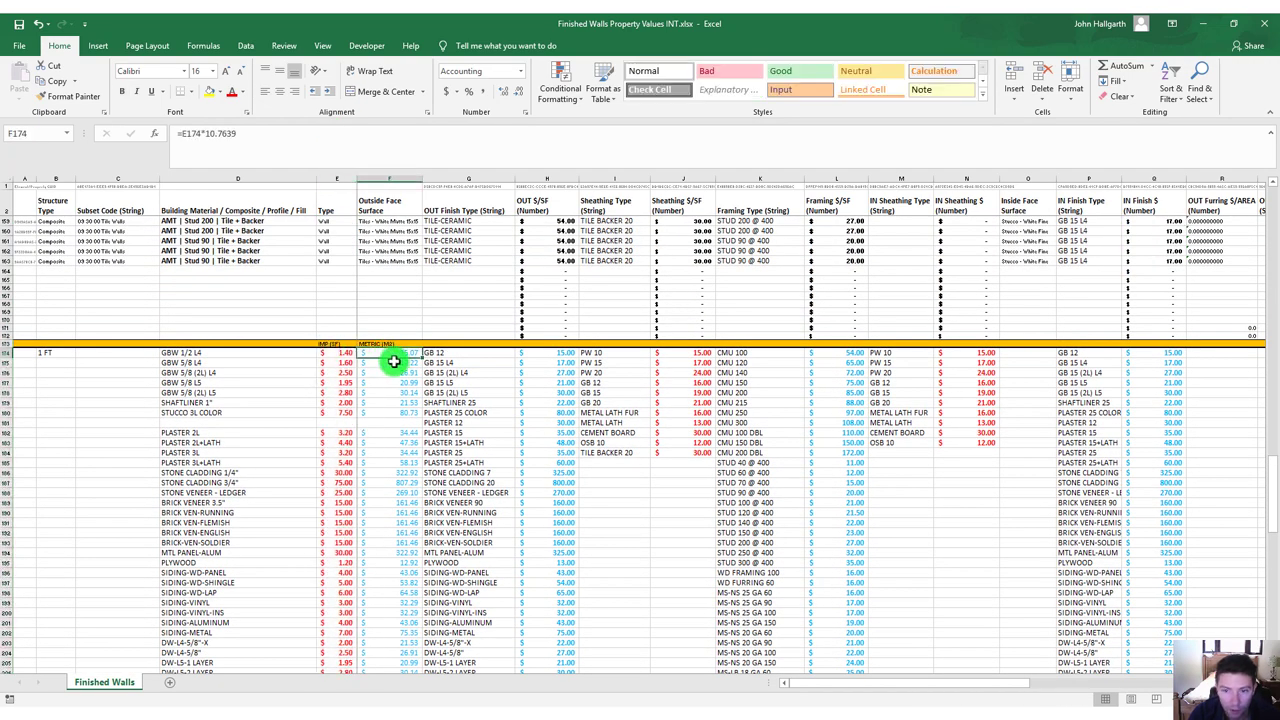
pyautogui.click(266, 136)
pyautogui.press('Escape')
# Compare the rounded OUT $/SF costs in column H with the converted metric costs in column F of the unit cost table.
pyautogui.click(553, 353)
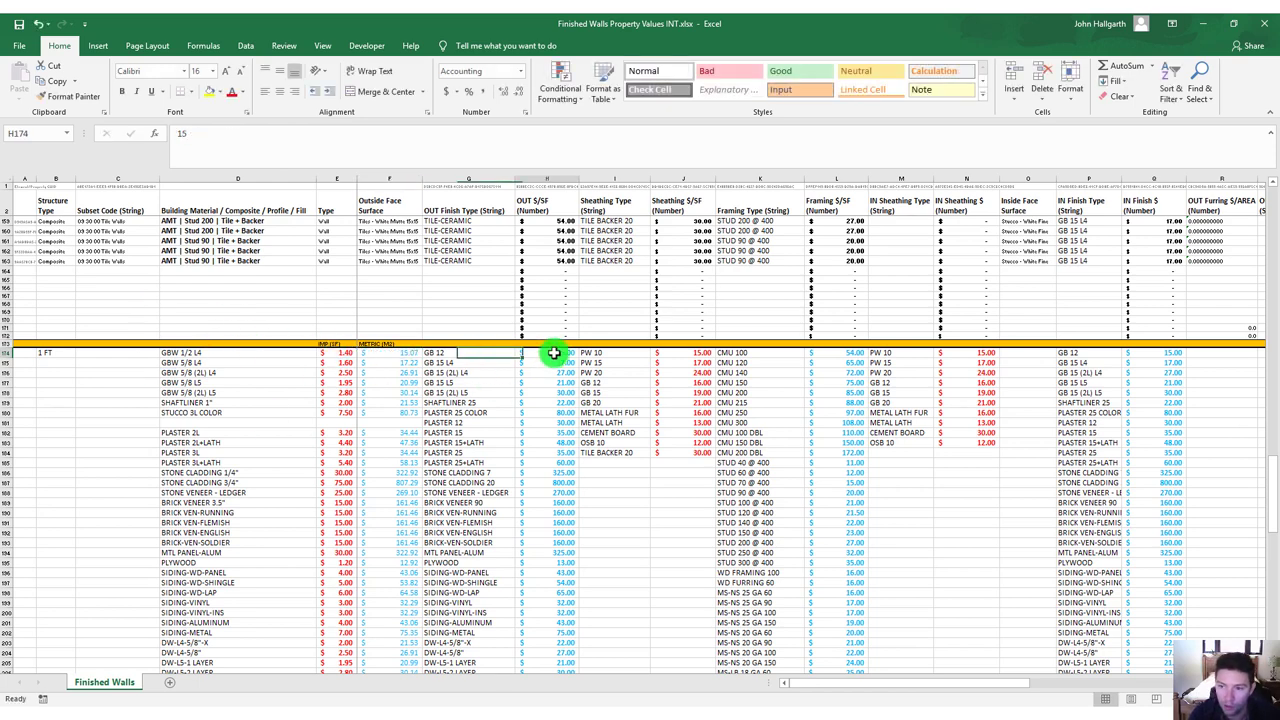
pyautogui.click(544, 177)
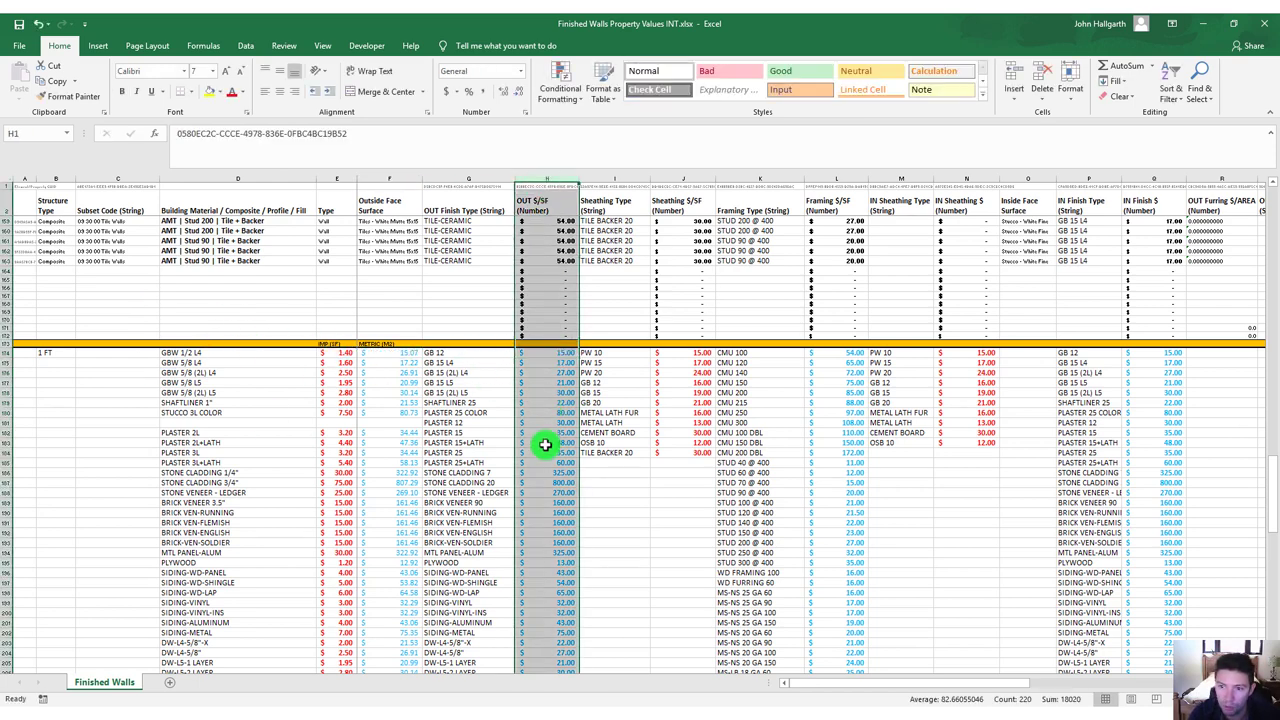
pyautogui.click(546, 372)
pyautogui.scroll(-3, 549, 380)
pyautogui.scroll(3, 535, 372)
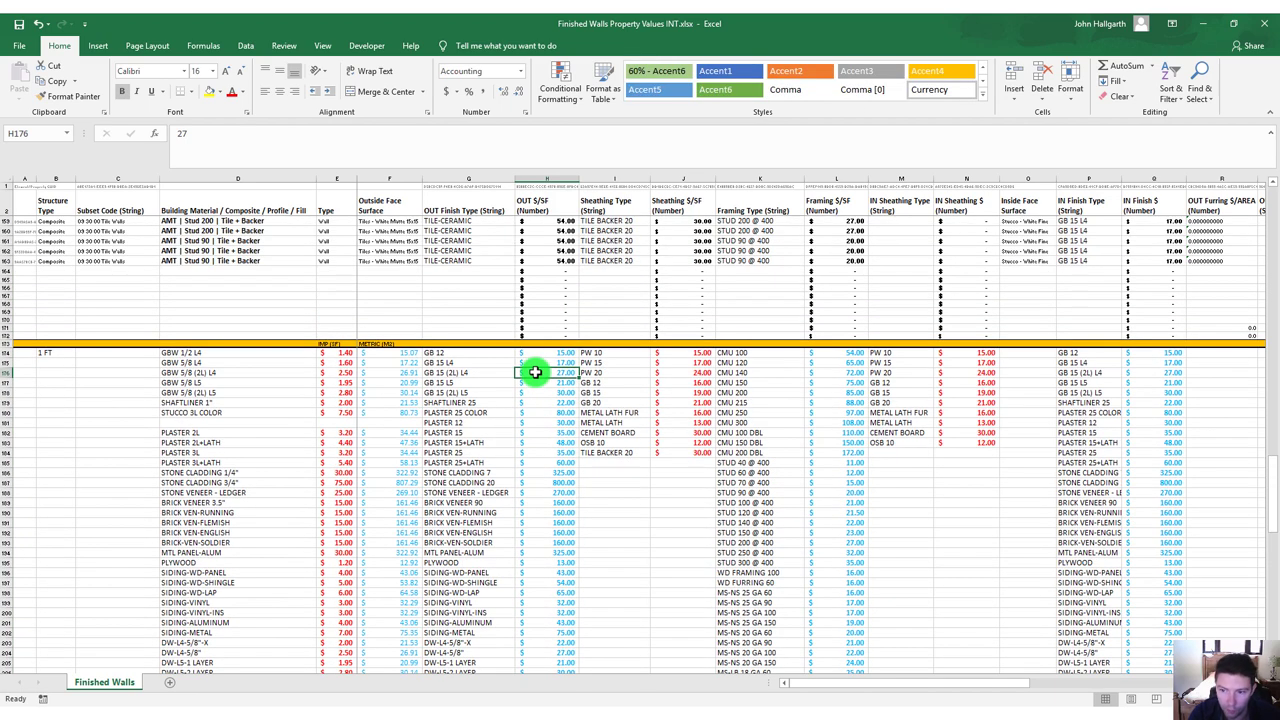
pyautogui.click(393, 364)
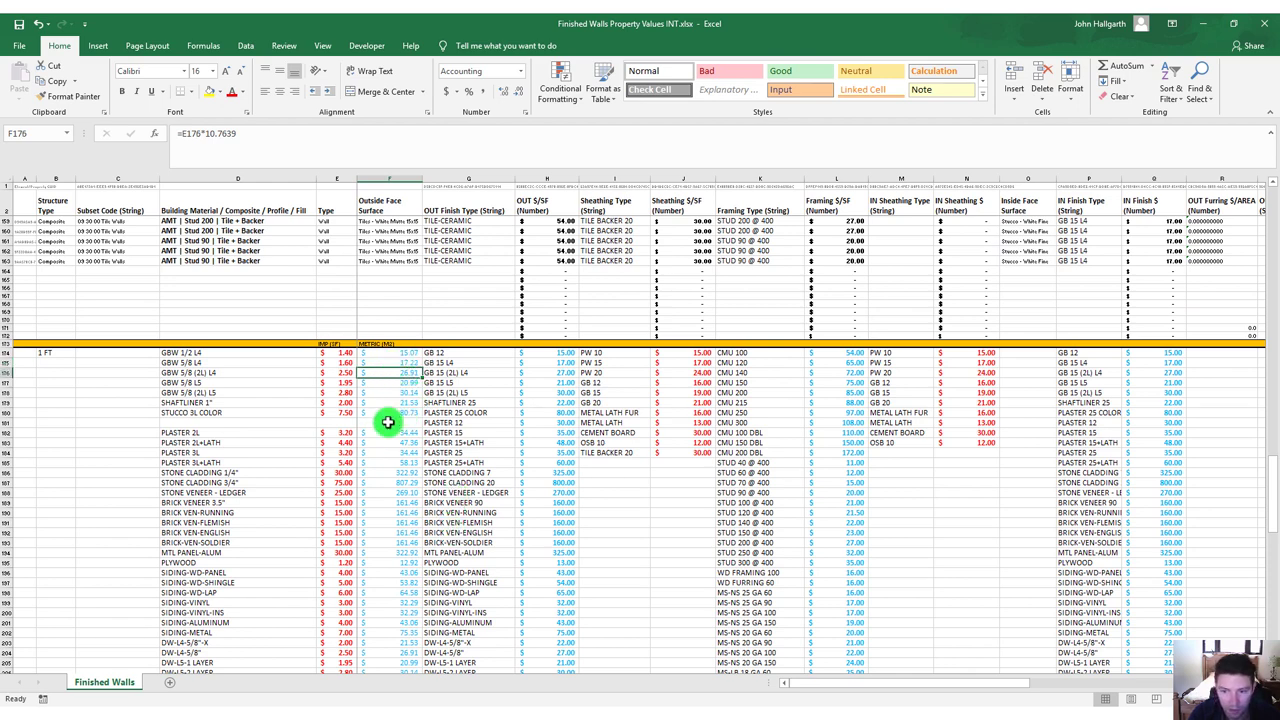
pyautogui.click(548, 390)
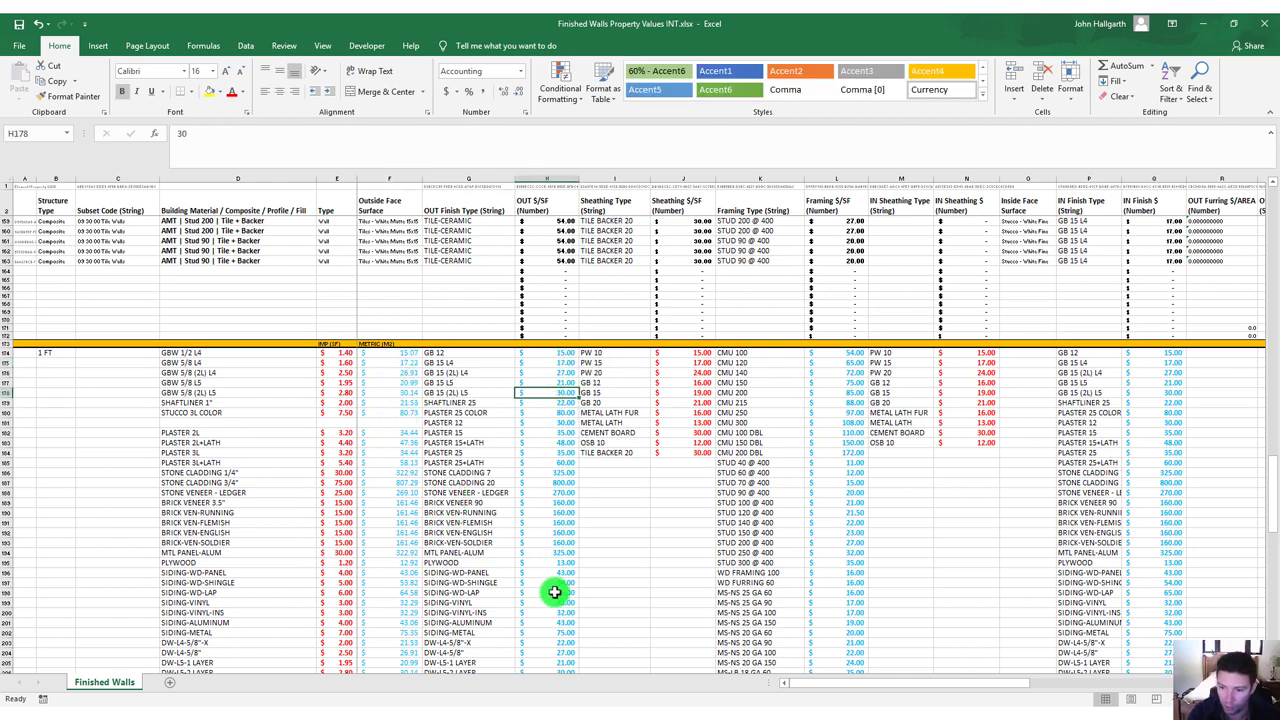
pyautogui.scroll(2, 527, 511)
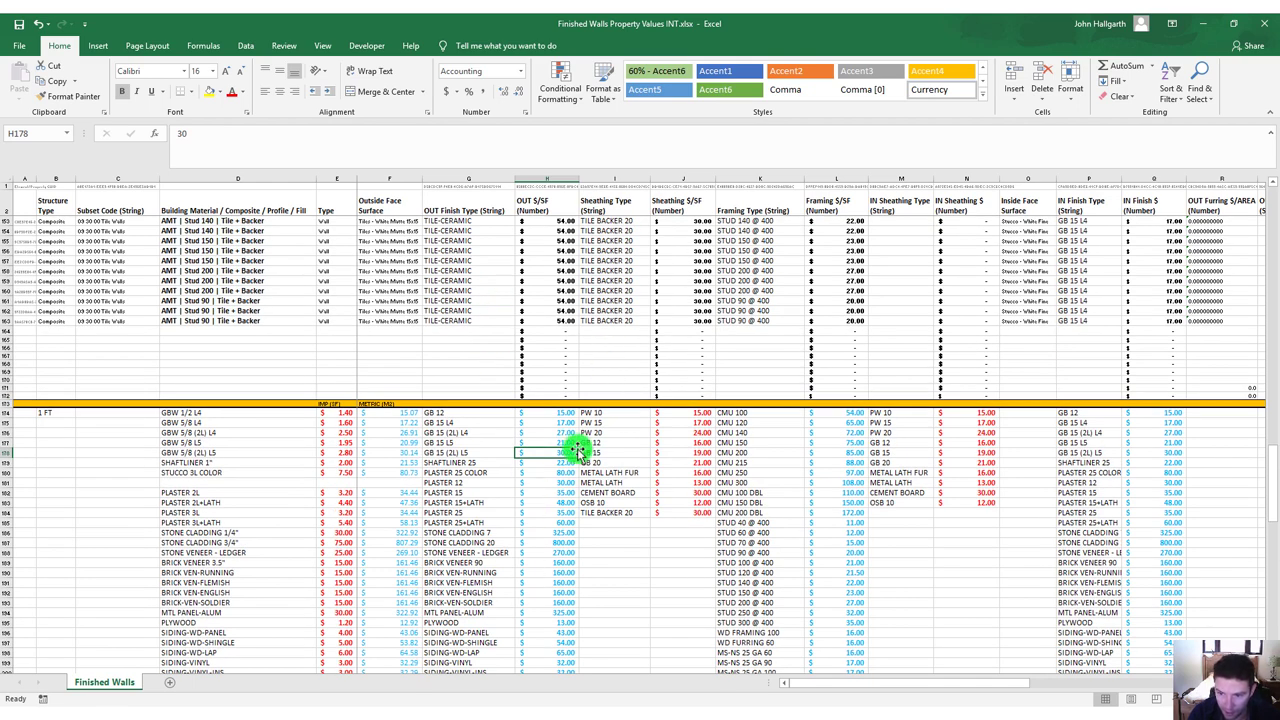
# Inspect the TILE-CERAMIC finish of the Tile + Backer walls and the lookup formula behind its OUT $/SF cost.
pyautogui.click(468, 285)
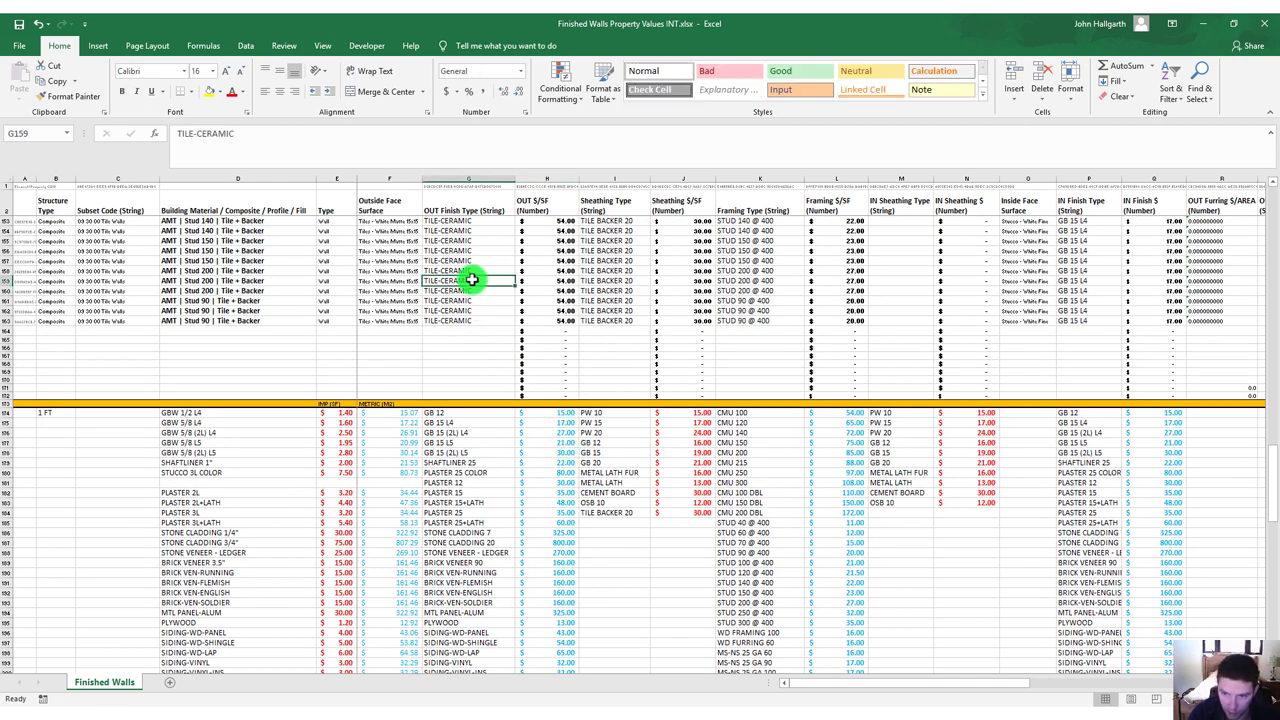
pyautogui.scroll(-4, 539, 411)
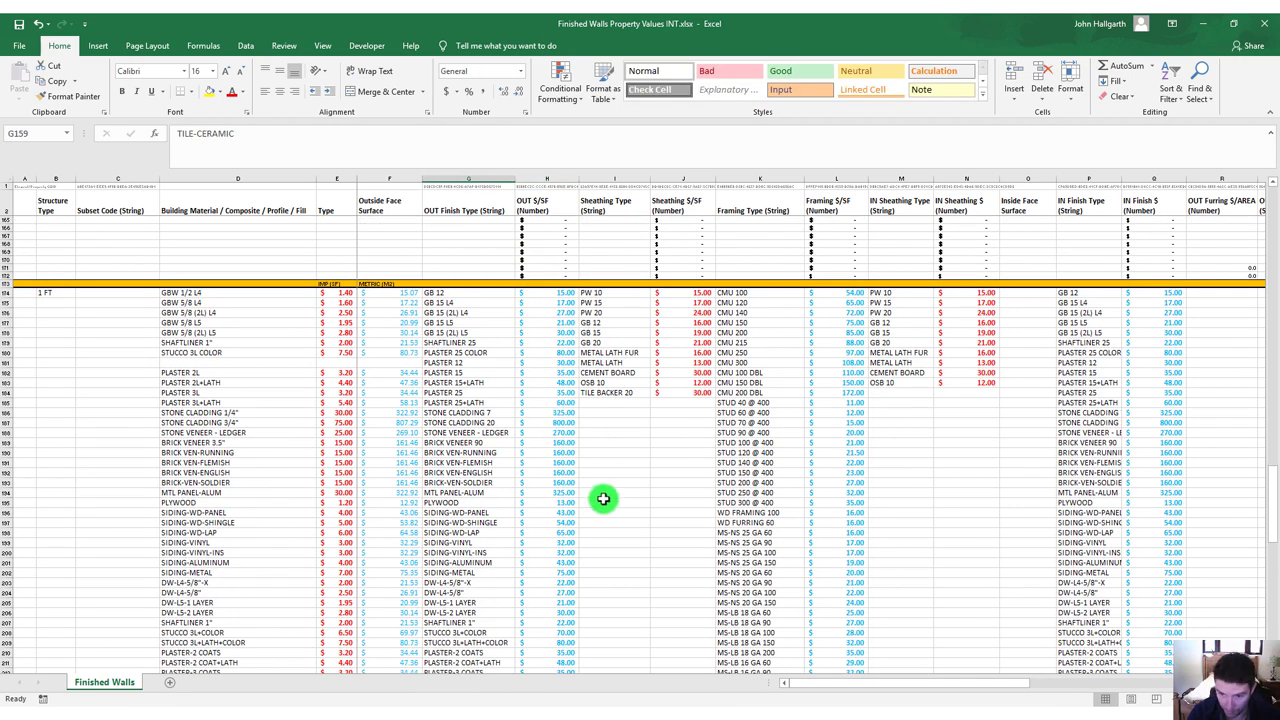
pyautogui.scroll(9, 517, 266)
pyautogui.click(551, 391)
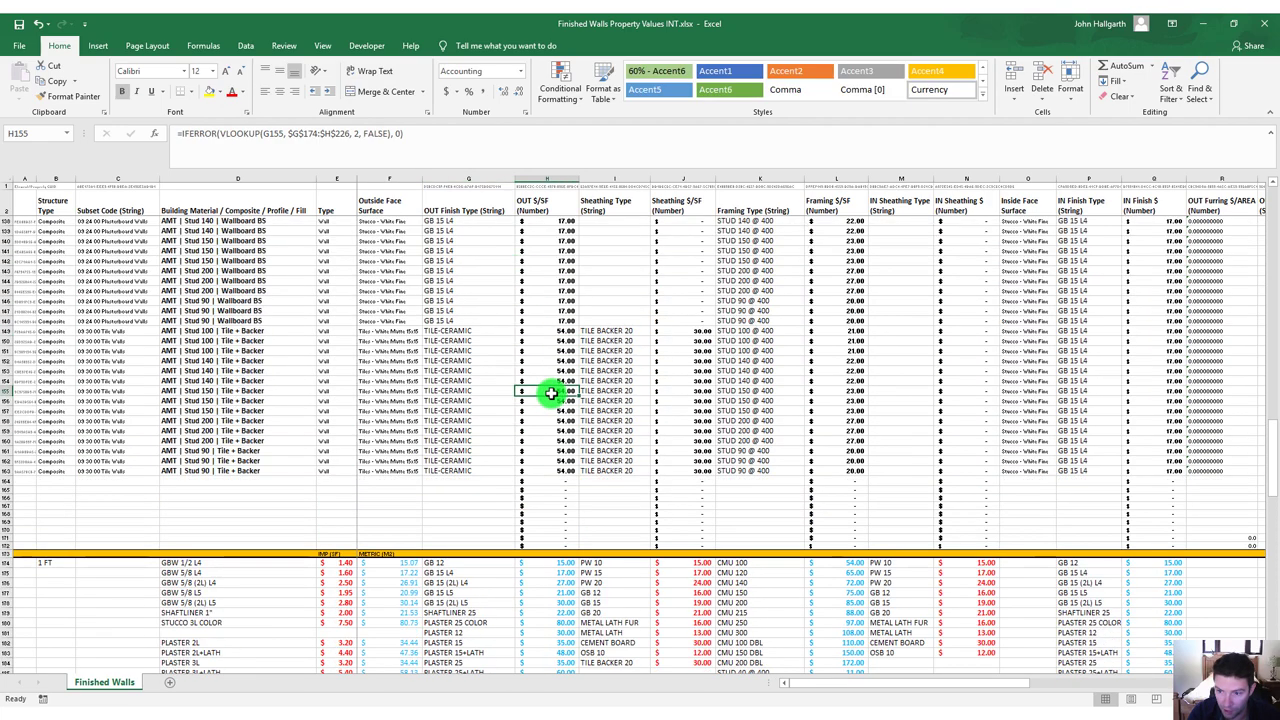
pyautogui.scroll(-16, 502, 416)
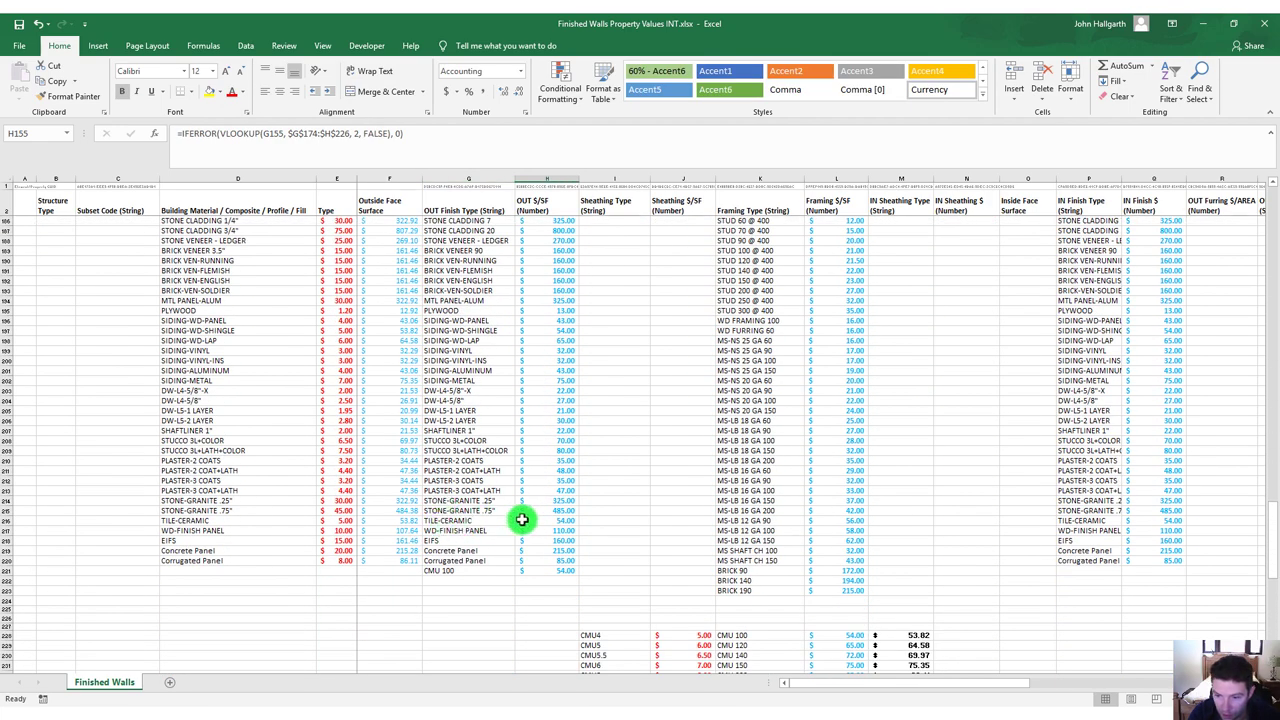
# Set the TILE-CERAMIC unit cost in cell H216 of the exterior finish table to 58.
pyautogui.click(521, 520)
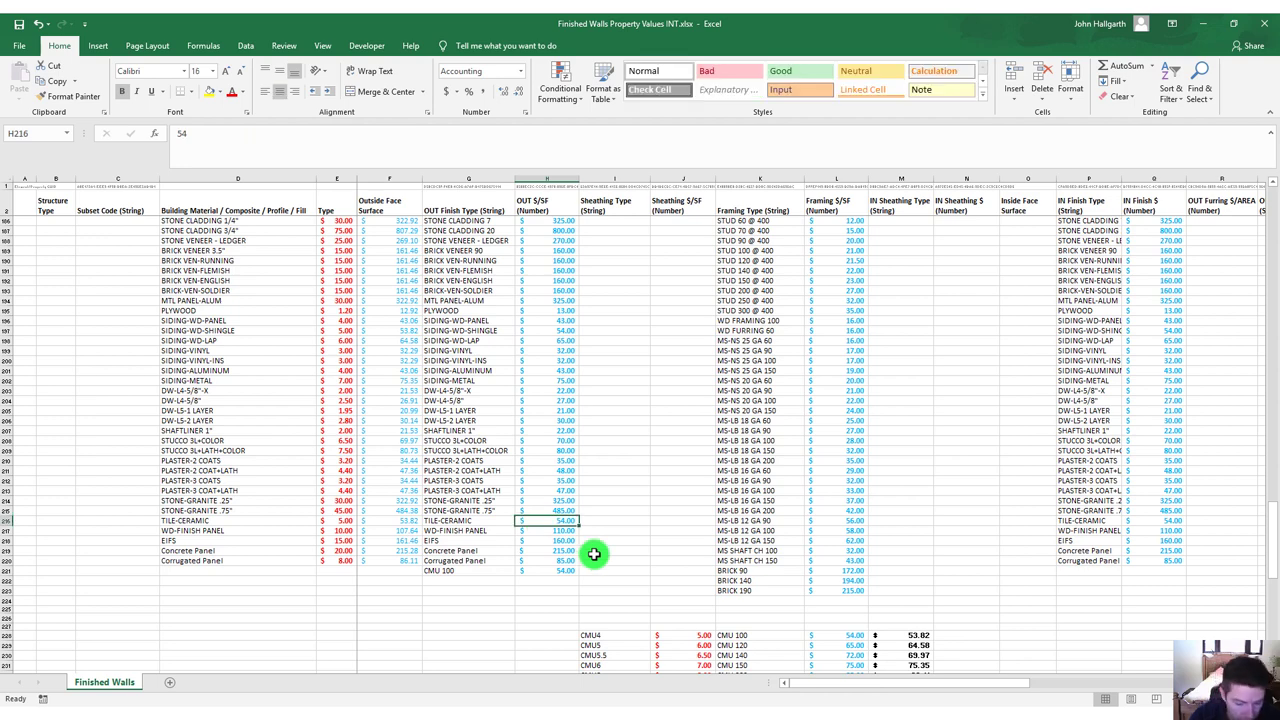
pyautogui.write('5')
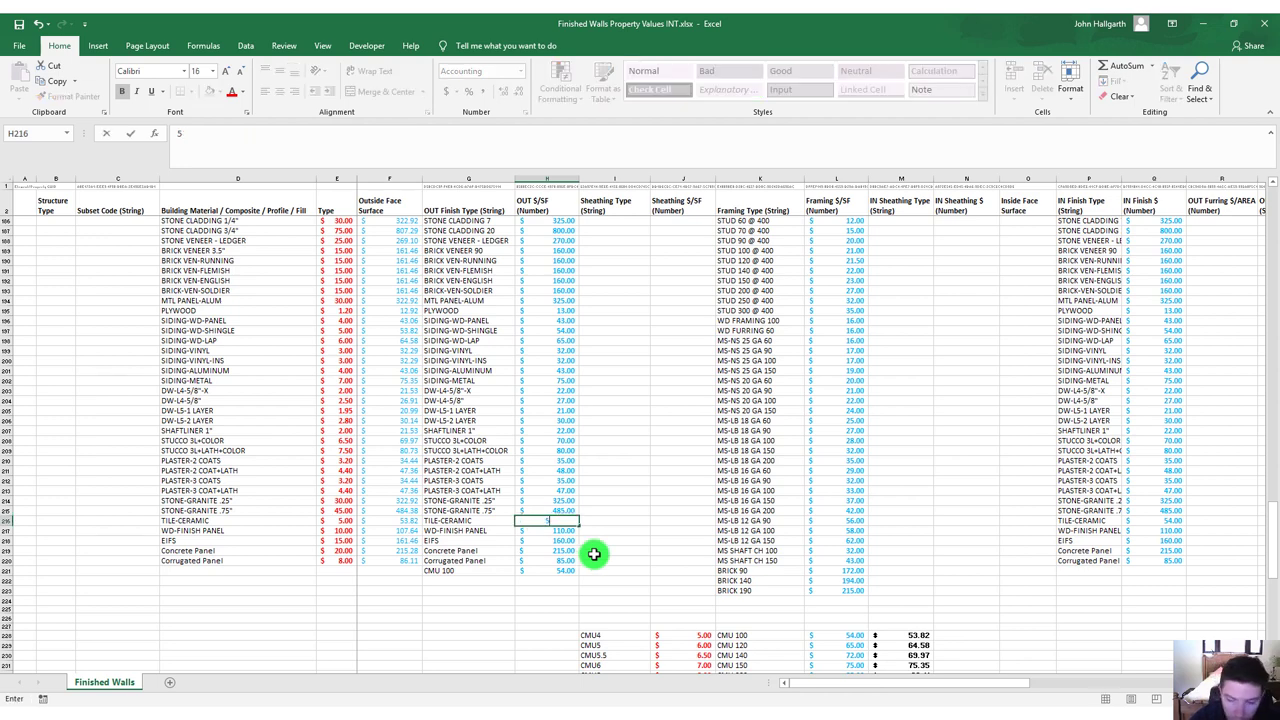
pyautogui.write('8')
pyautogui.press('Return')
# Check the exterior finish costs of all TILE-CERAMIC wall rows, G149 to H163.
pyautogui.scroll(14, 570, 500)
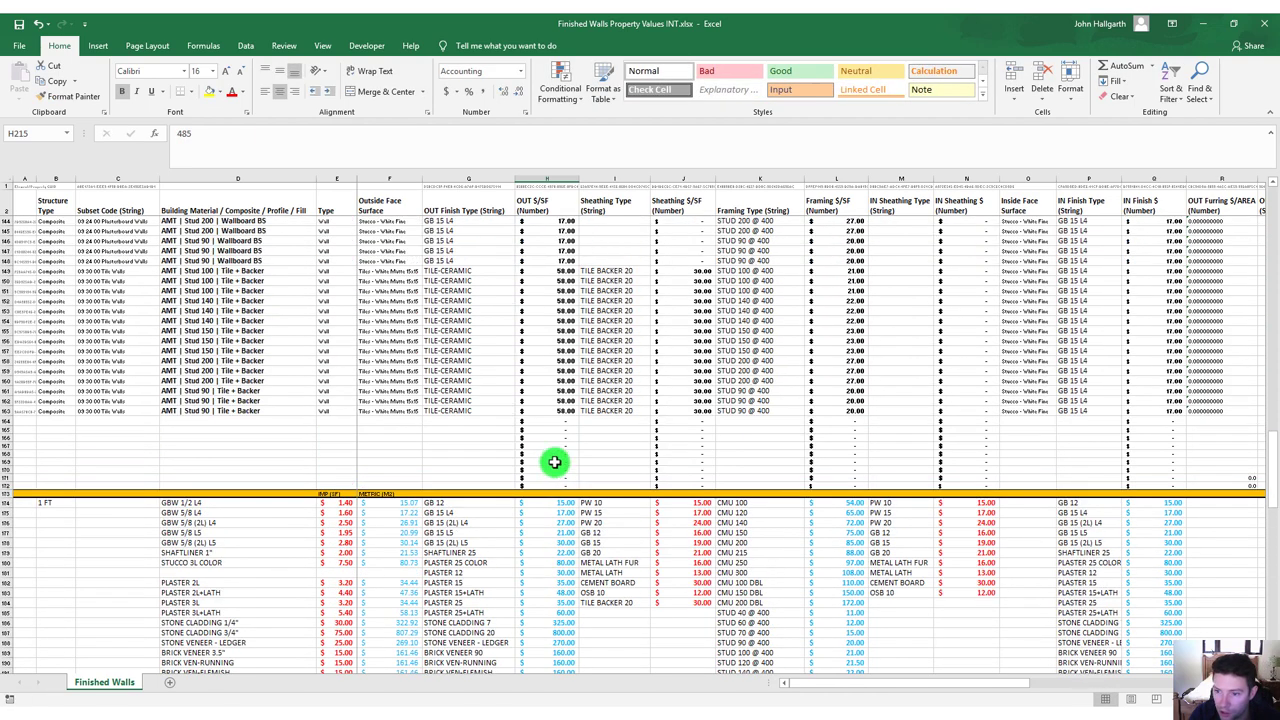
pyautogui.click(548, 390)
pyautogui.moveTo(548, 273); pyautogui.dragTo(478, 410)
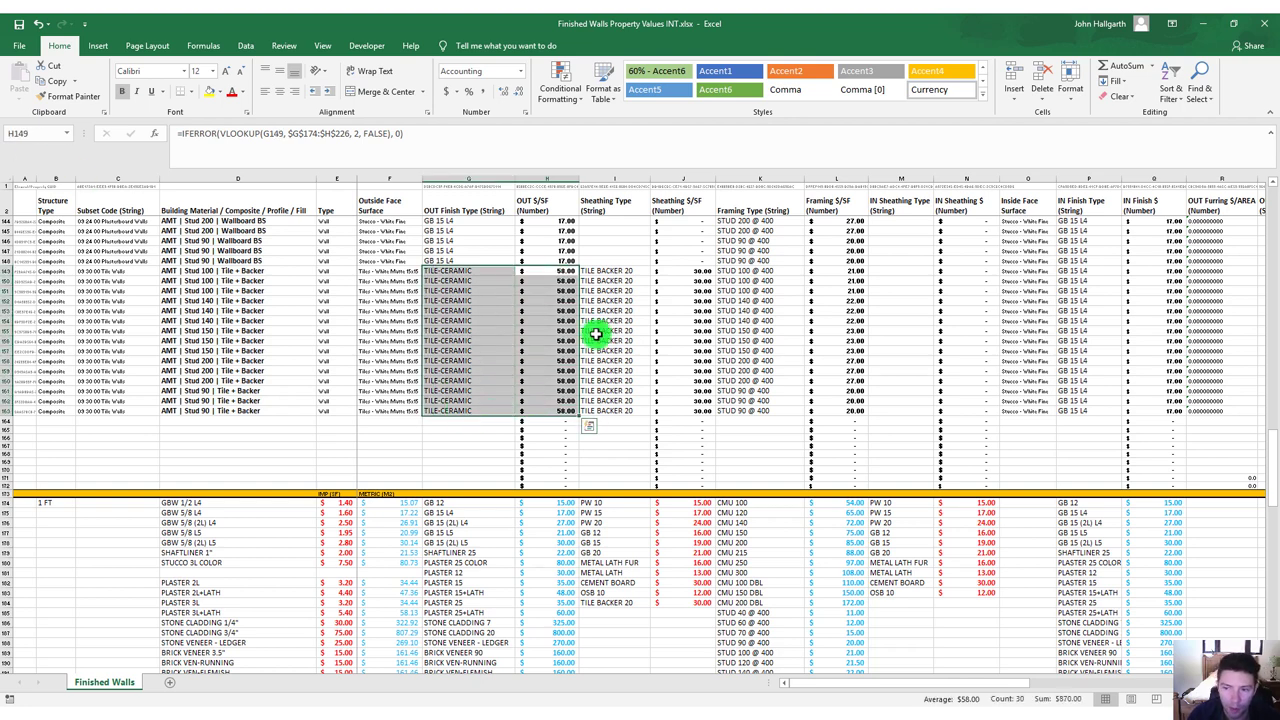
pyautogui.scroll(3, 574, 369)
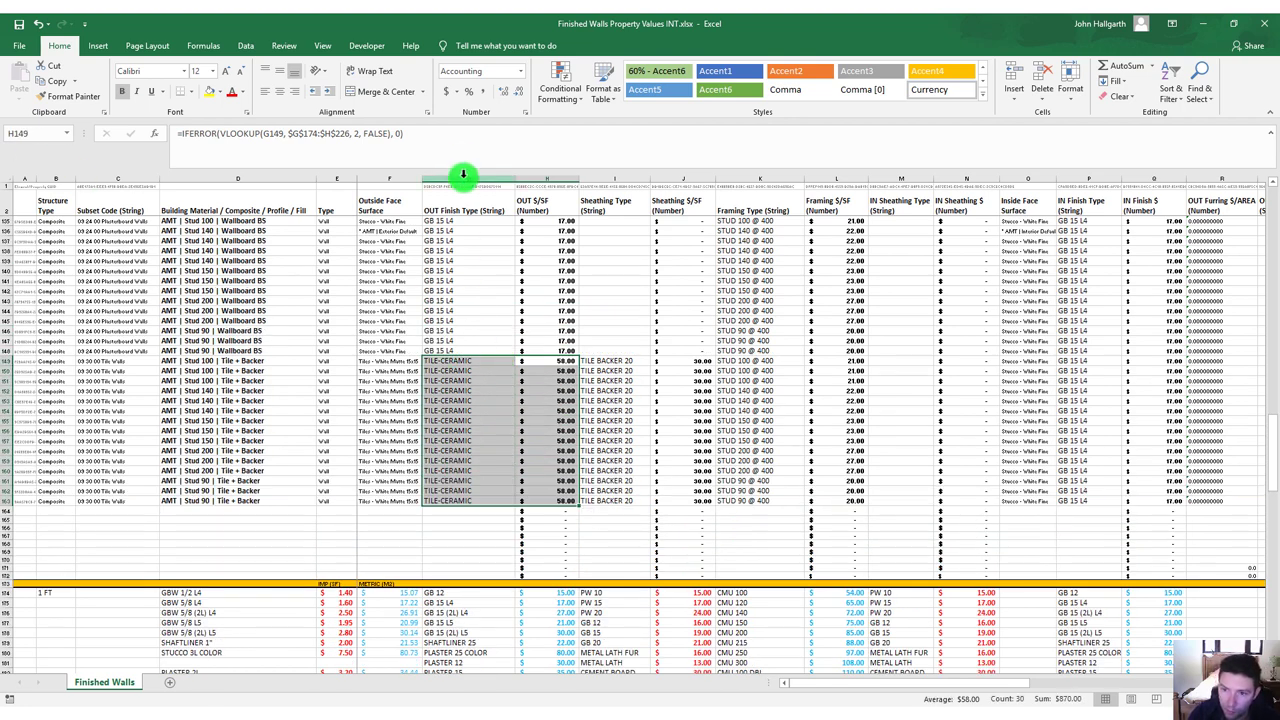
# Inspect the Framing Type and Framing $/SF columns and the matching stud entries in the unit cost table.
pyautogui.moveTo(463, 175); pyautogui.dragTo(827, 181)
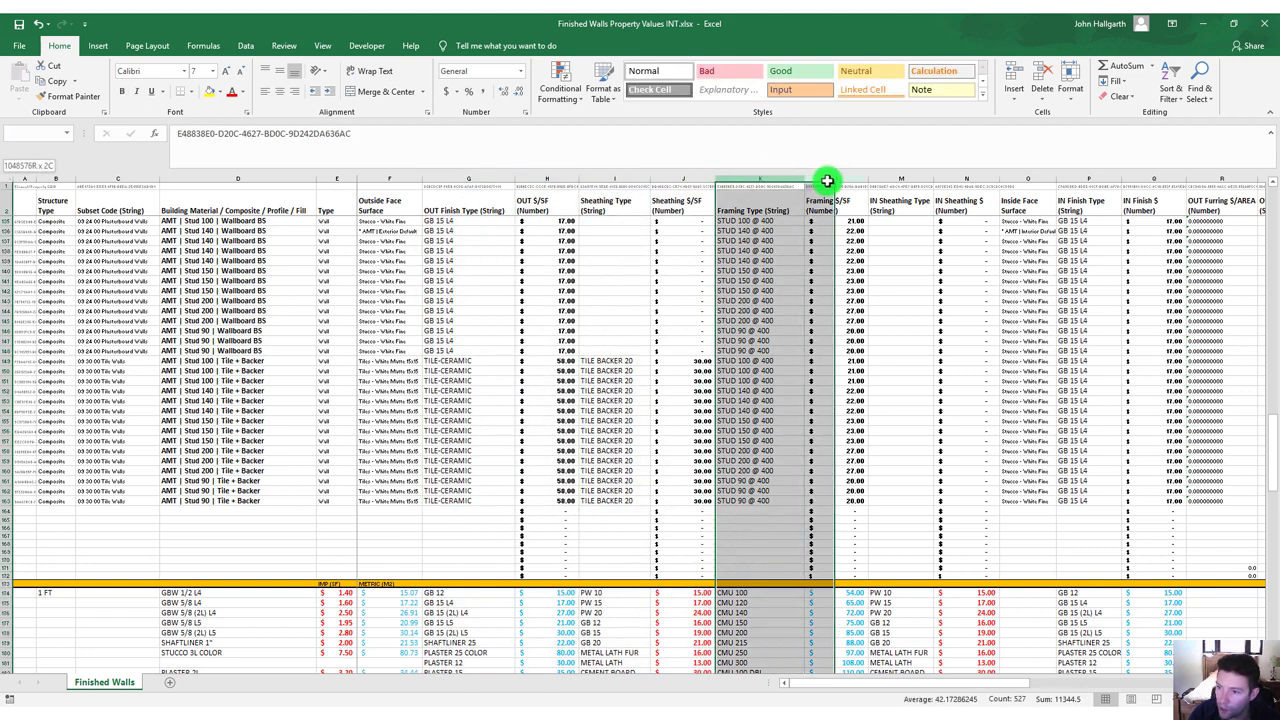
pyautogui.click(777, 321)
pyautogui.scroll(-2, 765, 380)
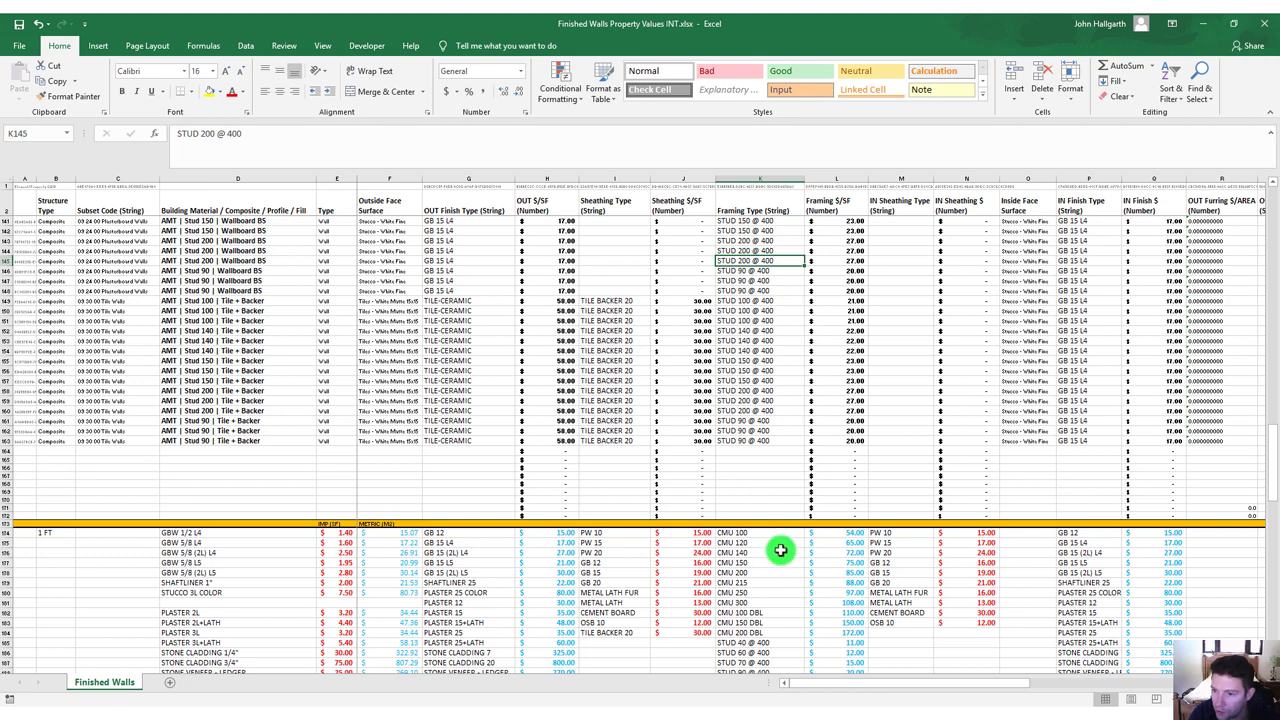
pyautogui.scroll(-5, 780, 520)
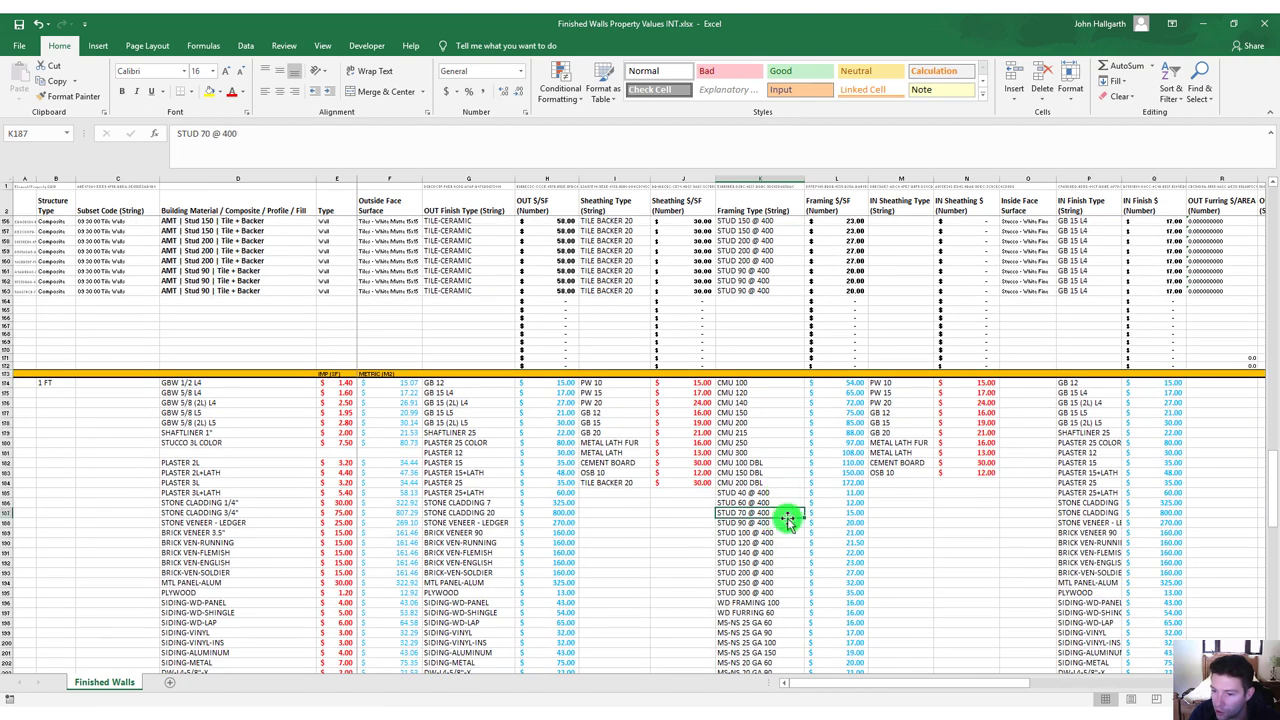
pyautogui.click(838, 515)
pyautogui.click(768, 561)
# Set the framing unit cost of STUD 150 @ 400 to 24 and STUD 140 @ 400 to 23.
pyautogui.click(845, 562)
pyautogui.scroll(1, 776, 215)
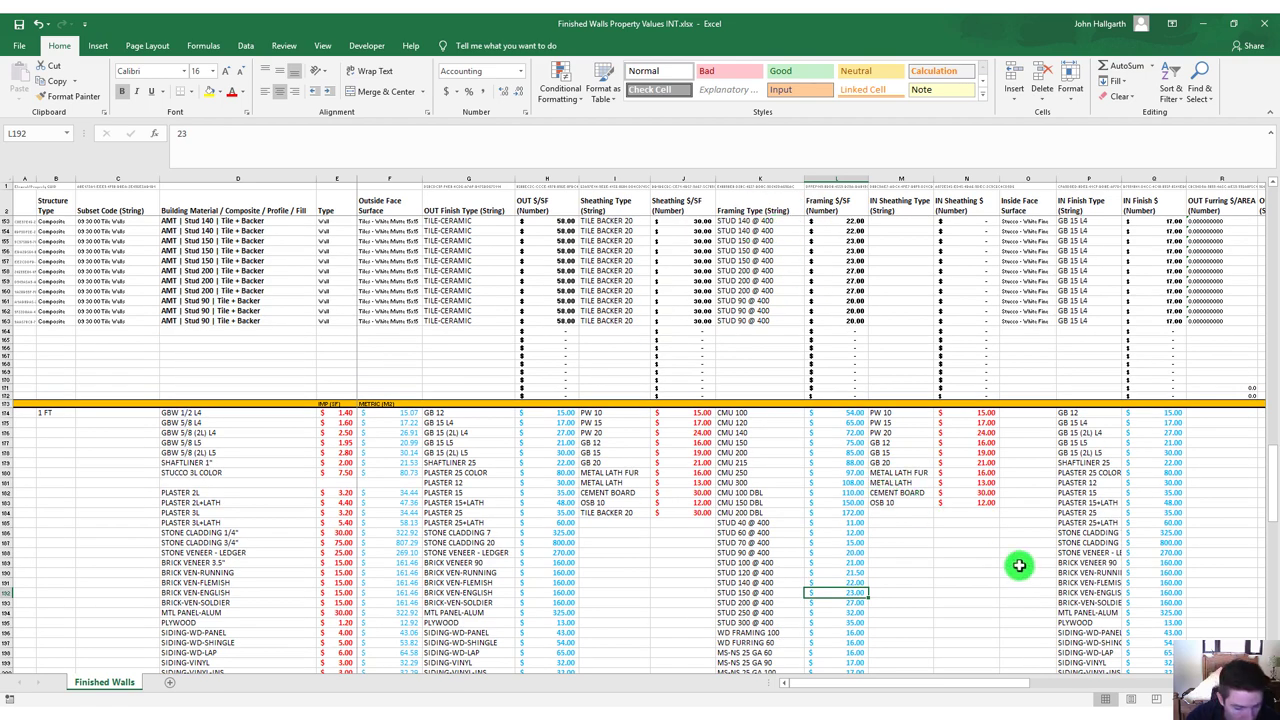
pyautogui.write('24')
pyautogui.press('Up')
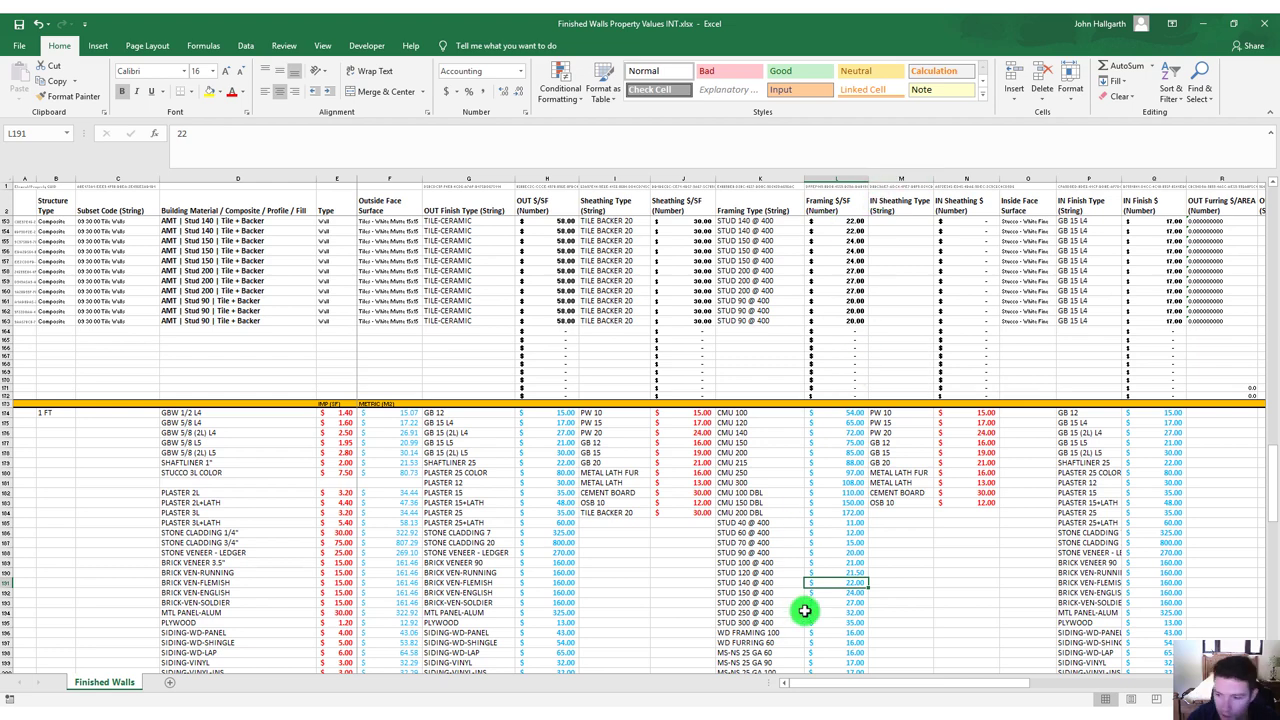
pyautogui.write('23')
pyautogui.hotkey('shift', 'Return')
# Examine the CMU, stud and brick framing conversion table beneath the main unit cost table.
pyautogui.scroll(-7, 670, 530)
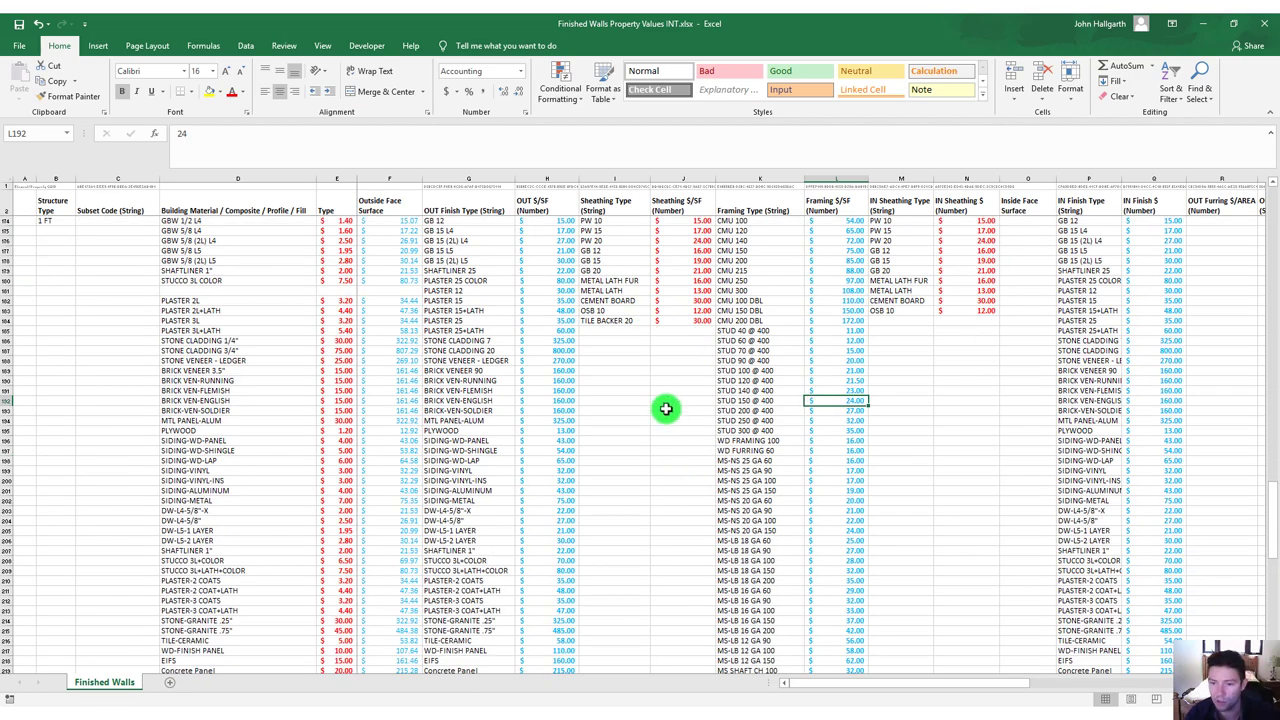
pyautogui.keyDown('ctrl'); pyautogui.scroll(-2, 660, 410); pyautogui.keyUp('ctrl')
pyautogui.scroll(-2, 530, 375)
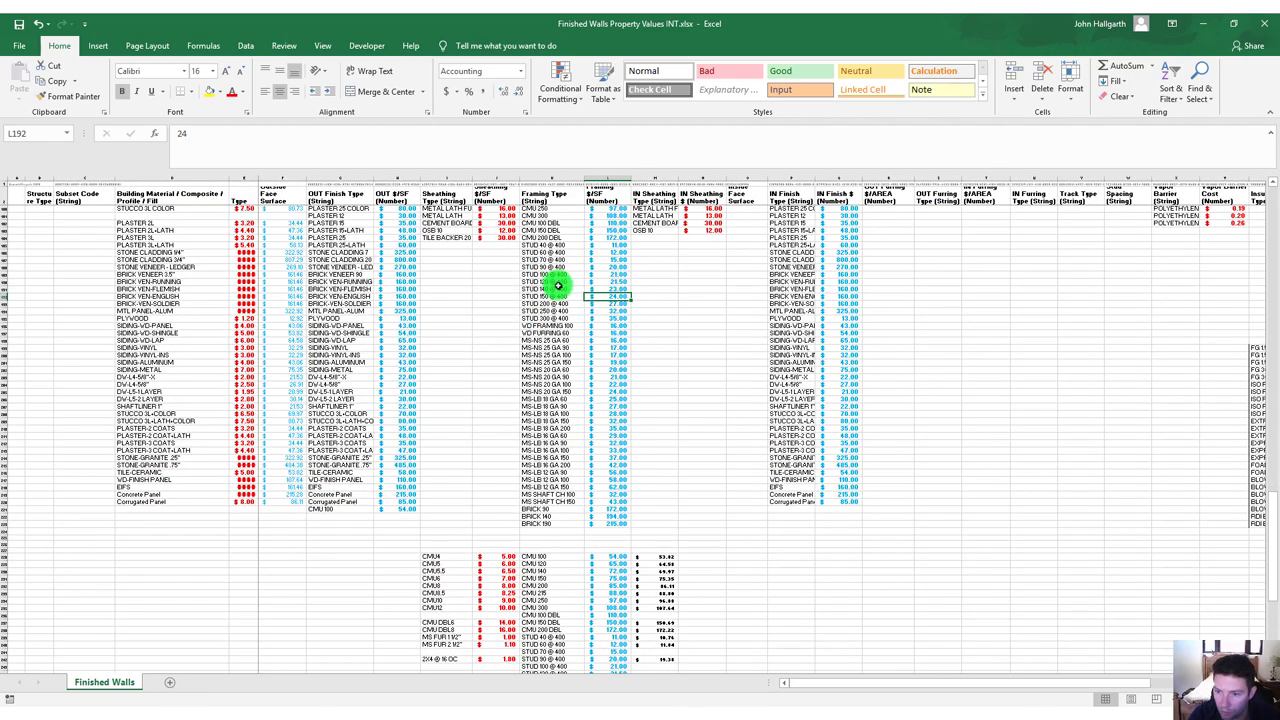
pyautogui.scroll(-12, 558, 289)
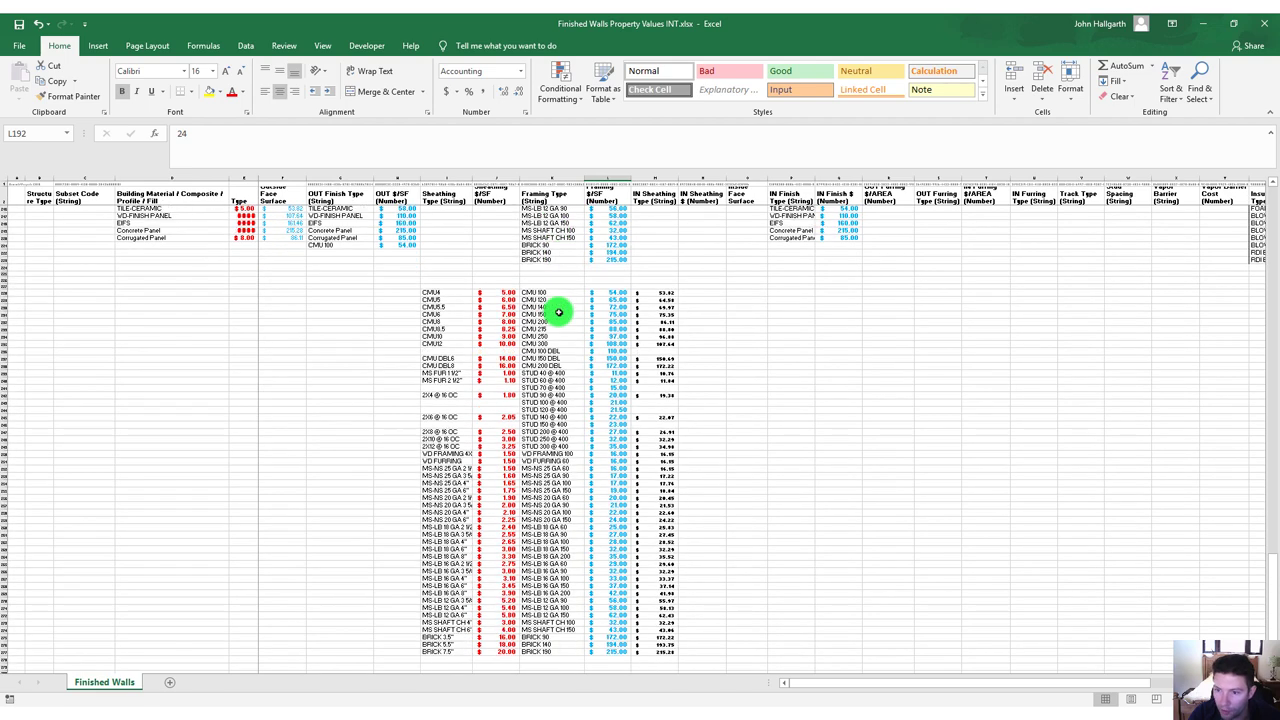
pyautogui.keyDown('ctrl'); pyautogui.scroll(-2, 558, 312); pyautogui.keyUp('ctrl')
pyautogui.scroll(3, 420, 346)
pyautogui.keyDown('ctrl'); pyautogui.scroll(-2, 408, 366); pyautogui.keyUp('ctrl')
pyautogui.scroll(3, 266, 346)
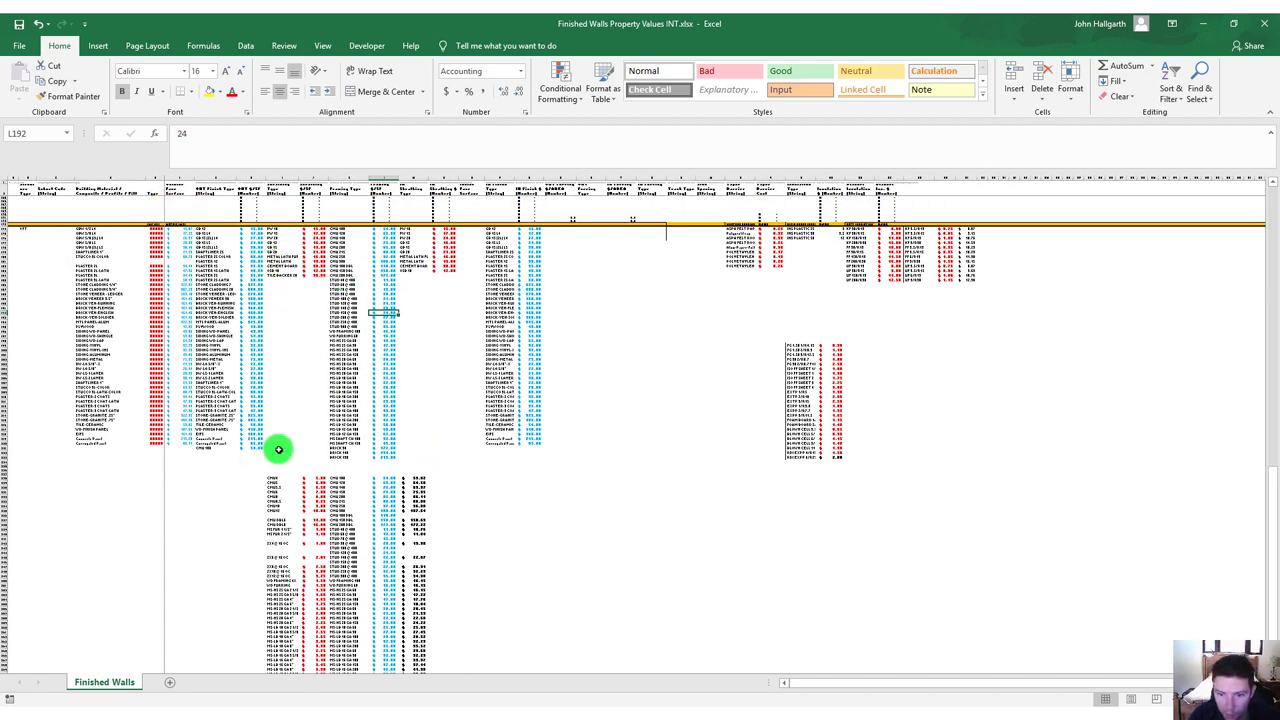
# Review the framing cost lists and the interior finish types and costs from GB 12 to Corrugated Panel.
pyautogui.moveTo(342, 231); pyautogui.dragTo(384, 668)
pyautogui.scroll(-2, 361, 471)
pyautogui.click(334, 506)
pyautogui.scroll(8, 523, 386)
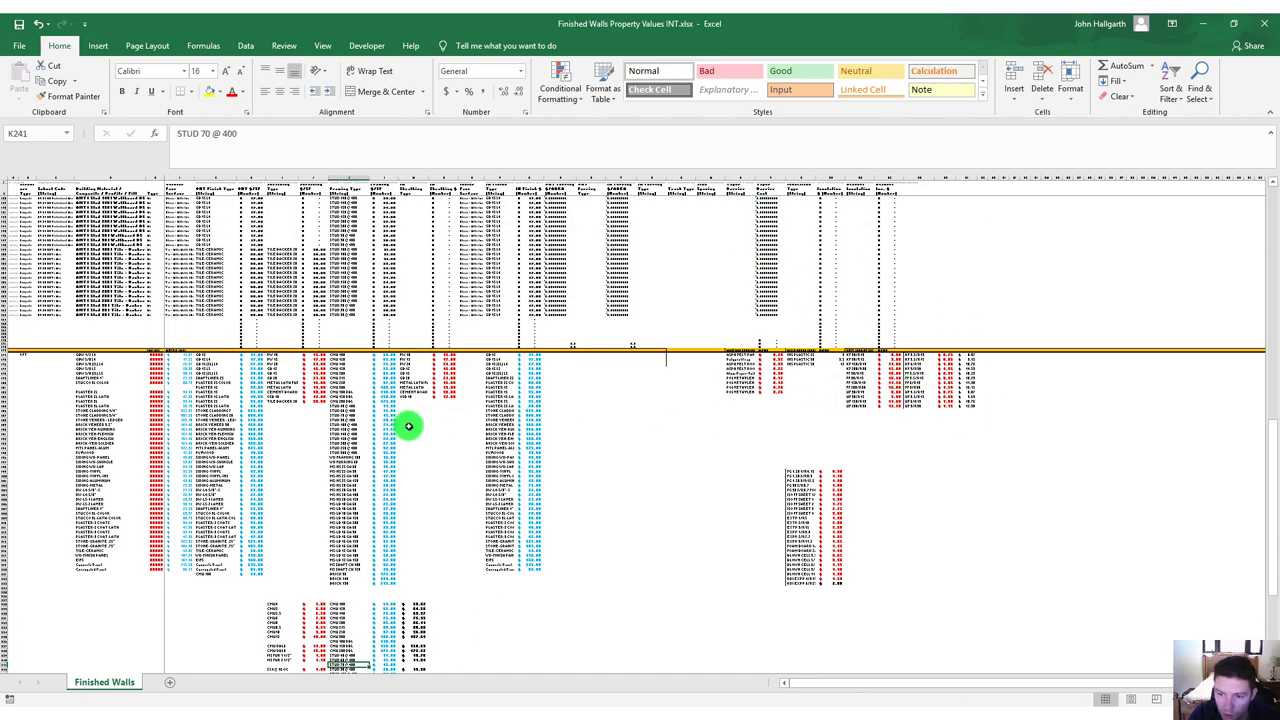
pyautogui.keyDown('ctrl'); pyautogui.scroll(4, 381, 428); pyautogui.keyUp('ctrl')
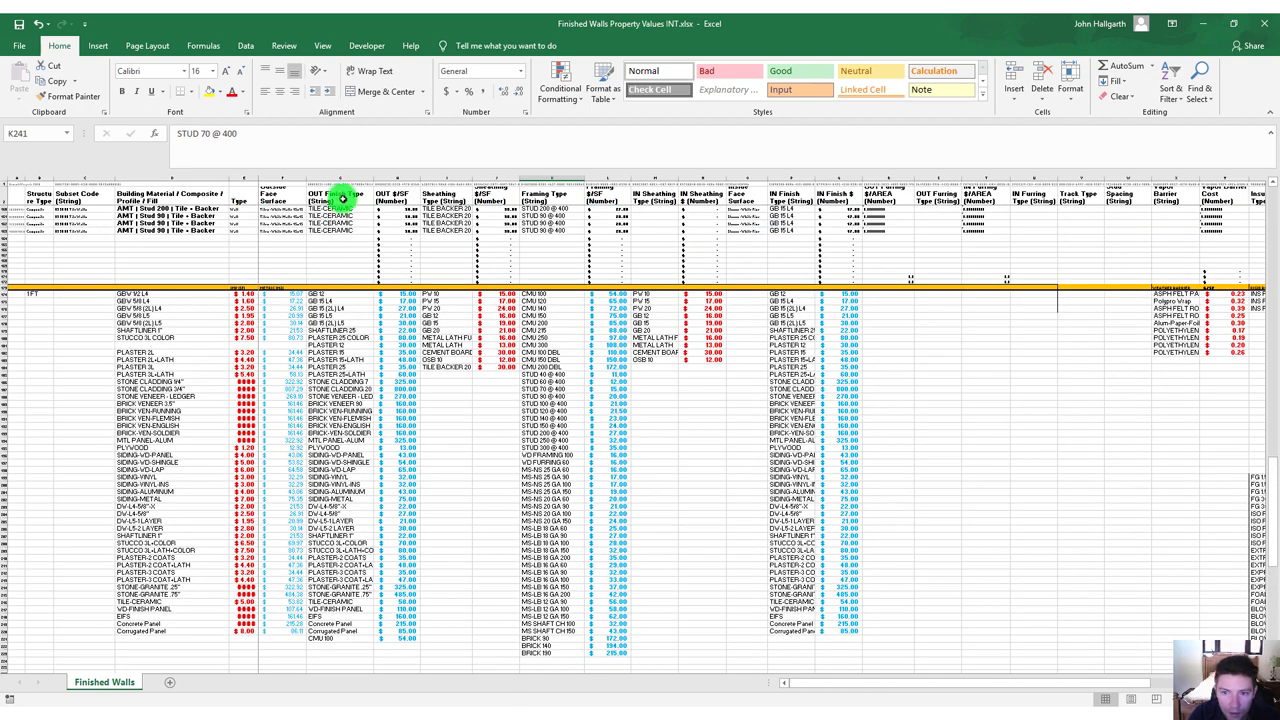
pyautogui.moveTo(785, 296); pyautogui.dragTo(846, 632)
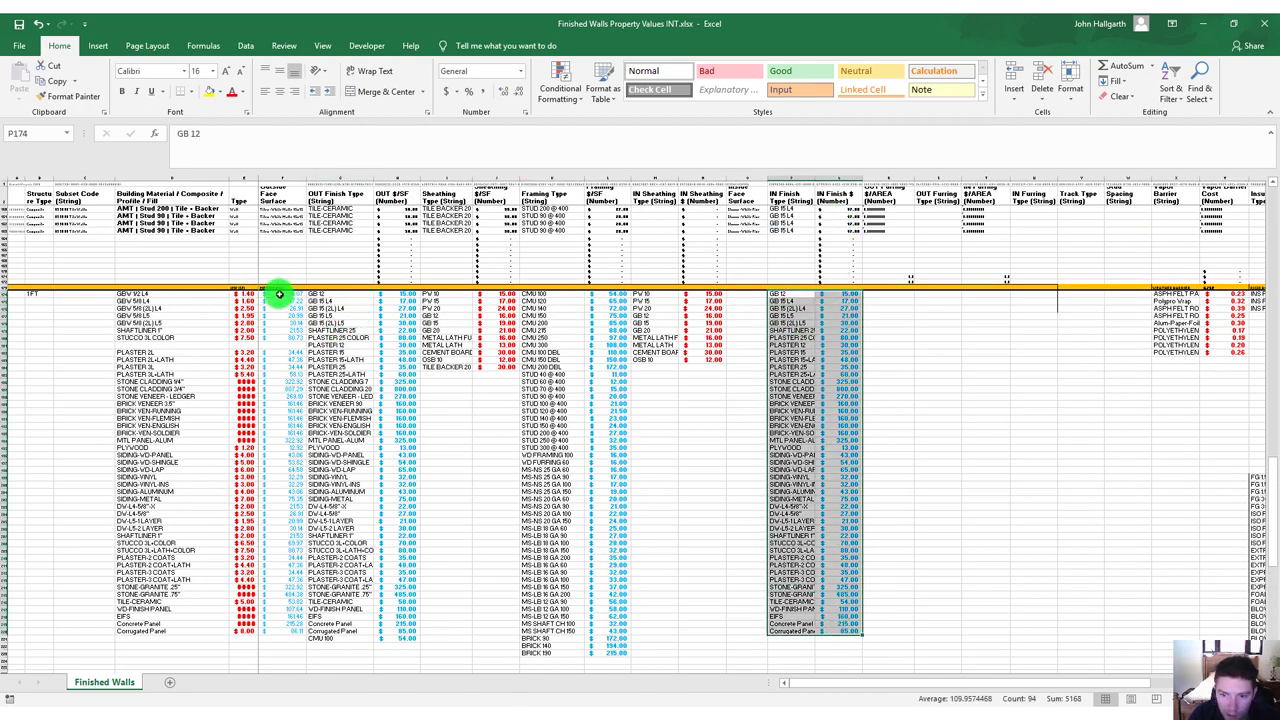
# Copy the OUT finish types and costs from GB 12 to CMU 100 into the IN Finish Type and IN Finish $ lists.
pyautogui.click(337, 359)
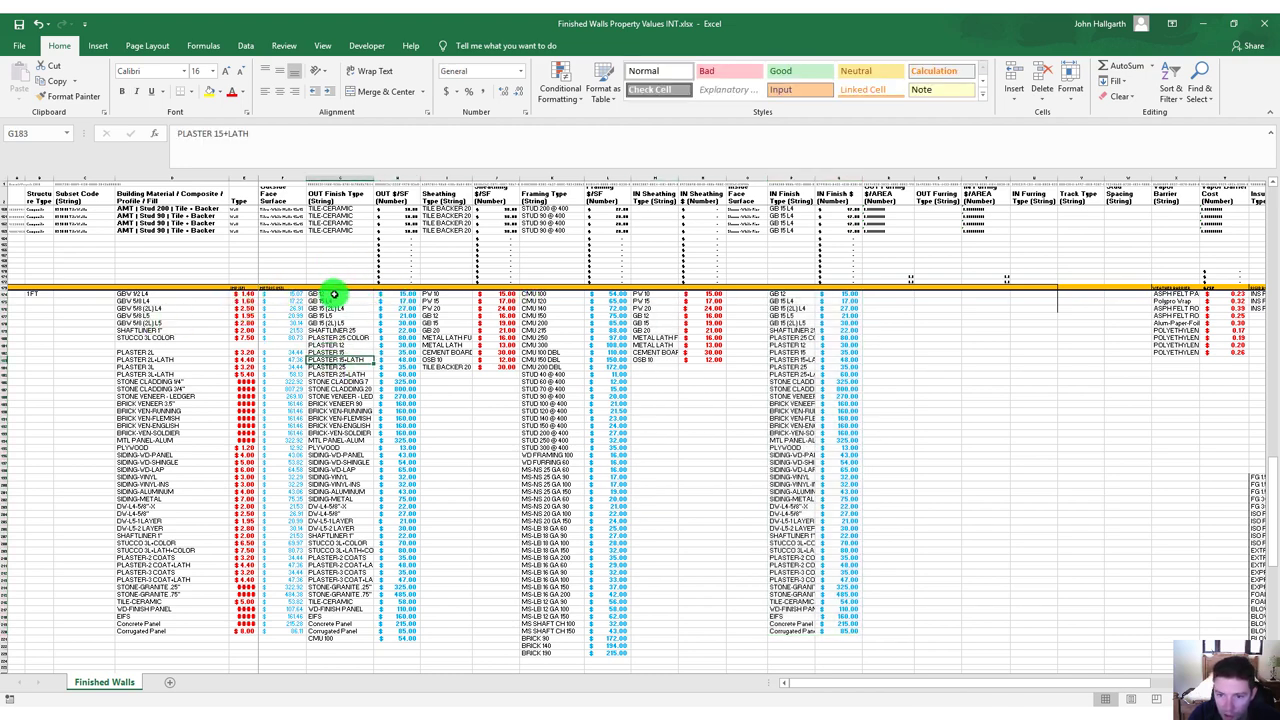
pyautogui.moveTo(333, 294); pyautogui.dragTo(390, 640)
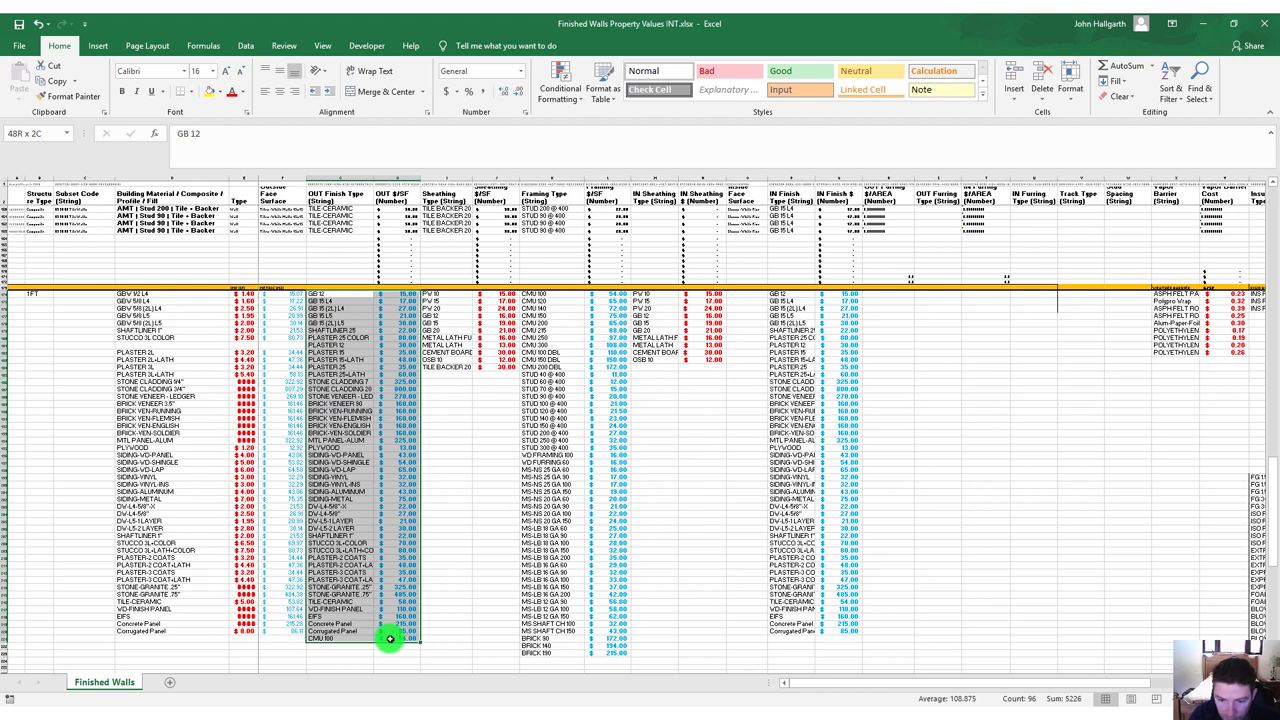
pyautogui.hotkey('ctrl', 'c')
pyautogui.click(789, 292)
pyautogui.hotkey('ctrl', 'v')
pyautogui.click(955, 484)
# Copy the framing types and costs from CMU 100 to BRICK 190 in the lower conversion table over the main framing list.
pyautogui.scroll(3, 754, 429)
pyautogui.scroll(-15, 674, 390)
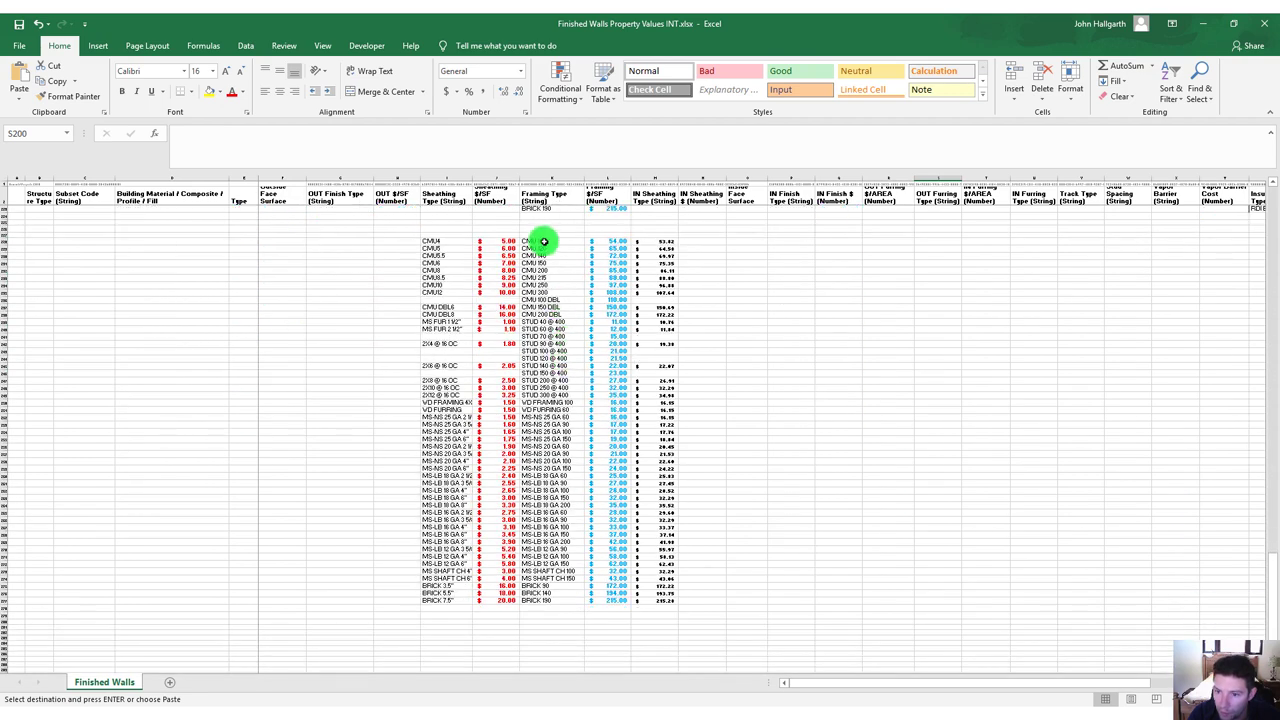
pyautogui.moveTo(543, 242); pyautogui.dragTo(618, 601)
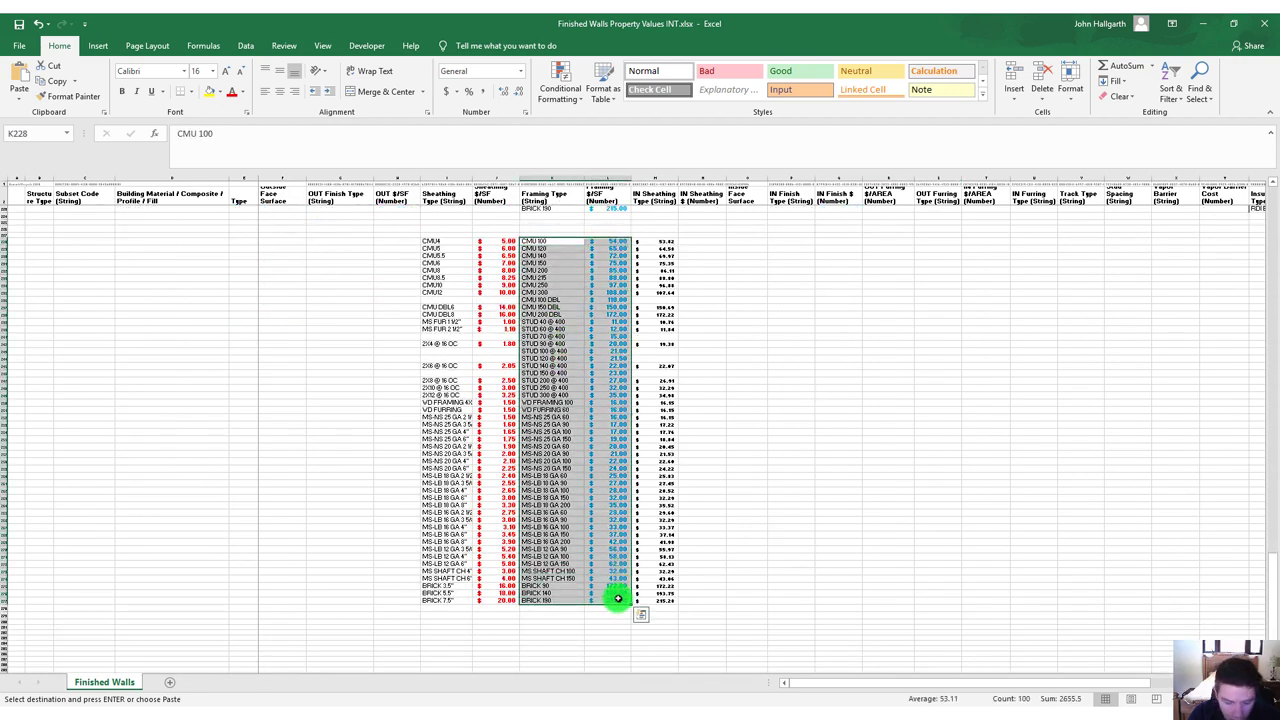
pyautogui.scroll(10, 563, 440)
pyautogui.scroll(7, 564, 415)
pyautogui.click(540, 218)
pyautogui.press('Return')
pyautogui.click(654, 476)
# Compare the imperial and metric framing costs in the conversion table and inspect the conversion formula beside CMU 215.
pyautogui.scroll(-7, 605, 450)
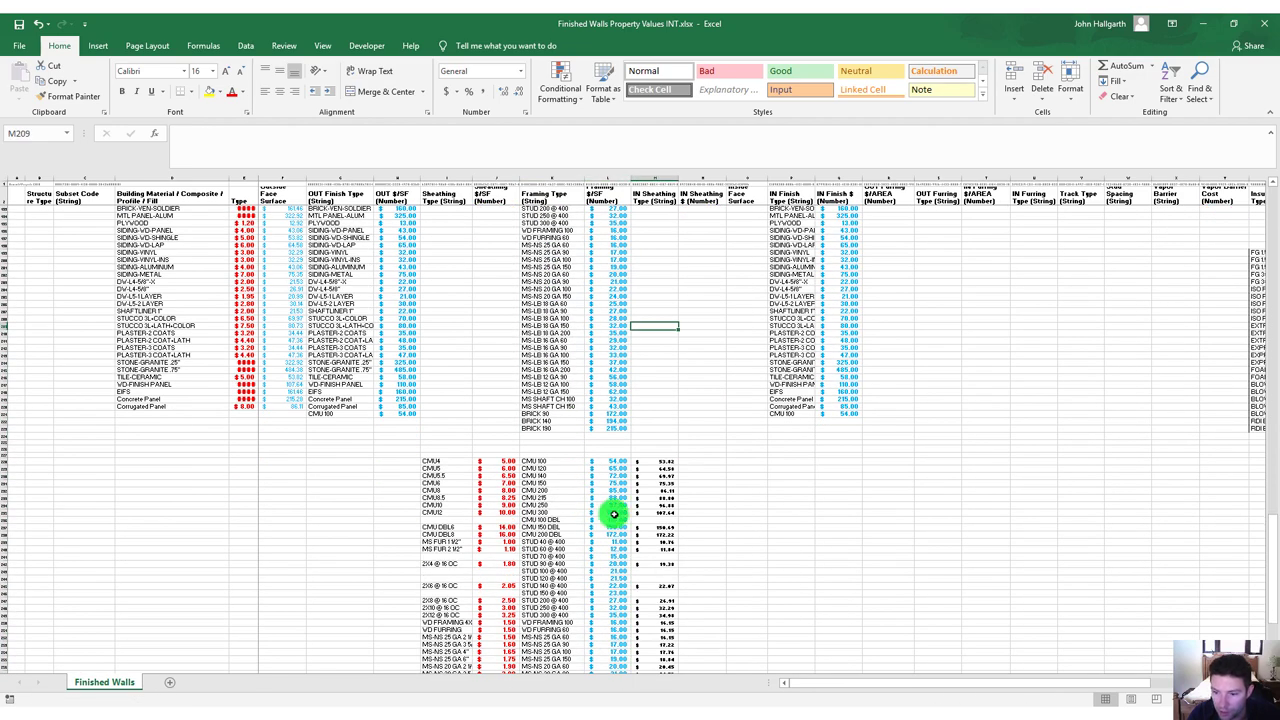
pyautogui.scroll(10, 608, 489)
pyautogui.scroll(-9, 574, 486)
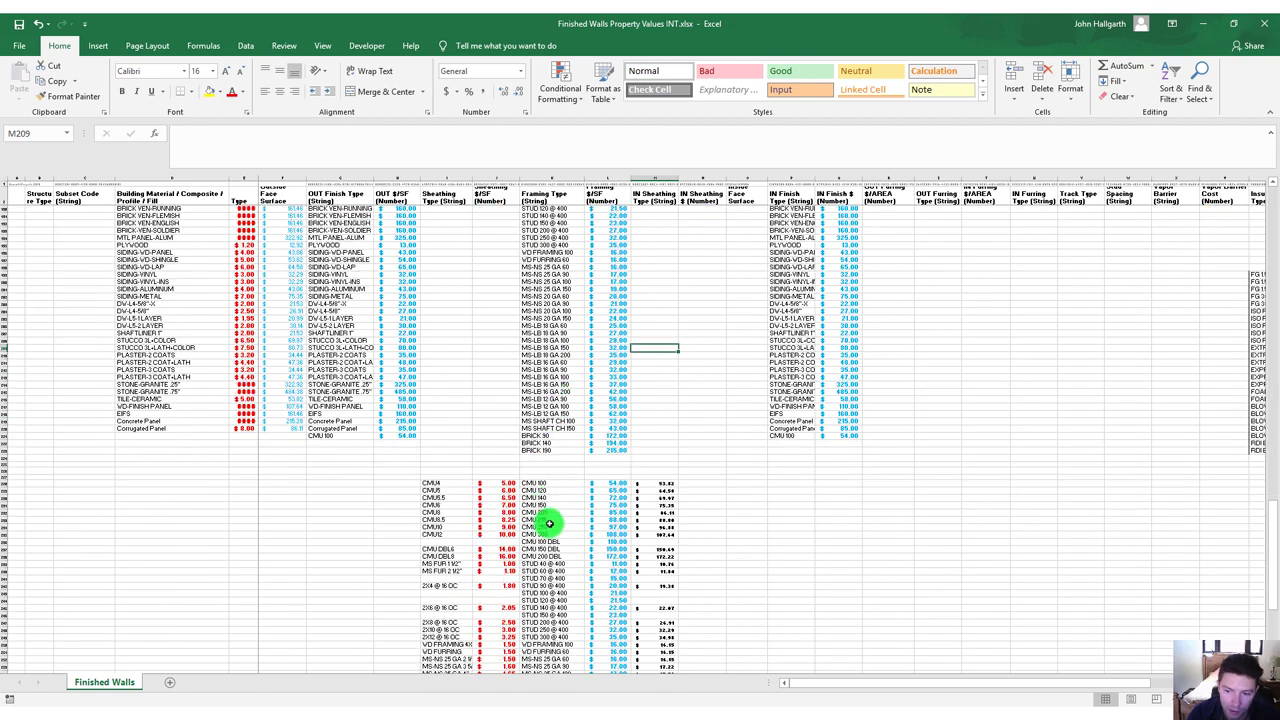
pyautogui.scroll(-5, 549, 523)
pyautogui.click(497, 410)
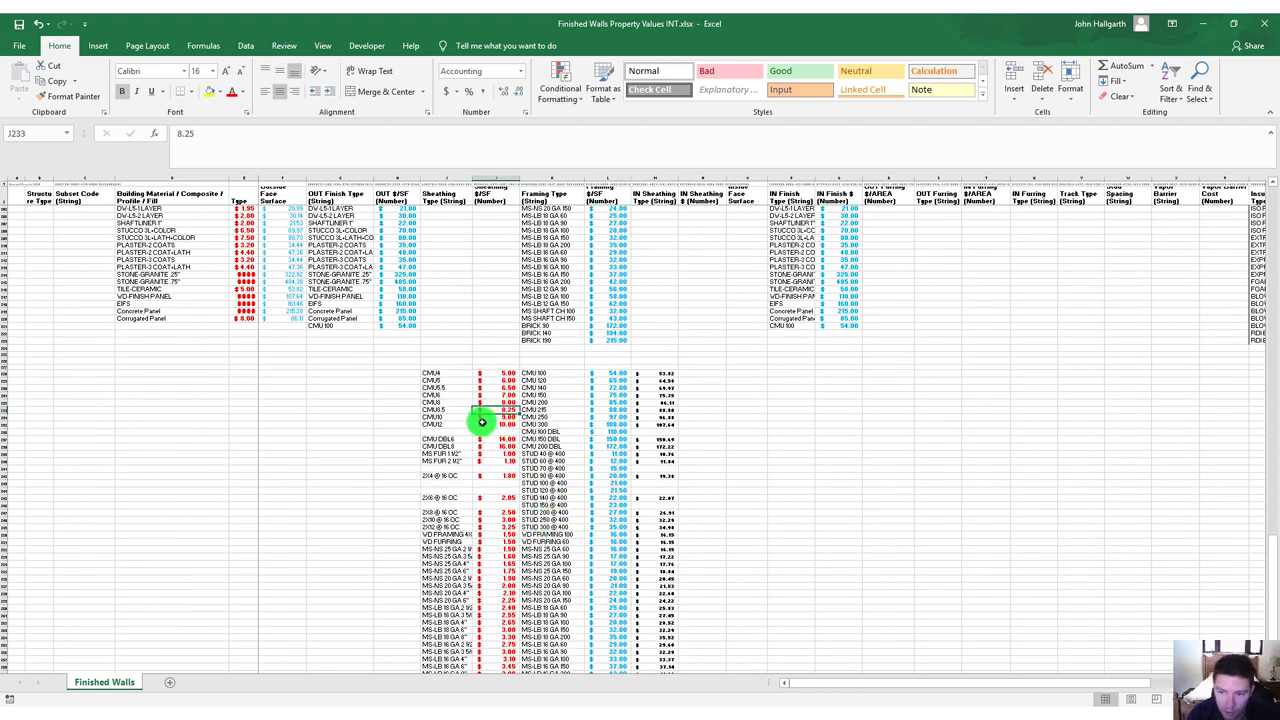
pyautogui.click(665, 410)
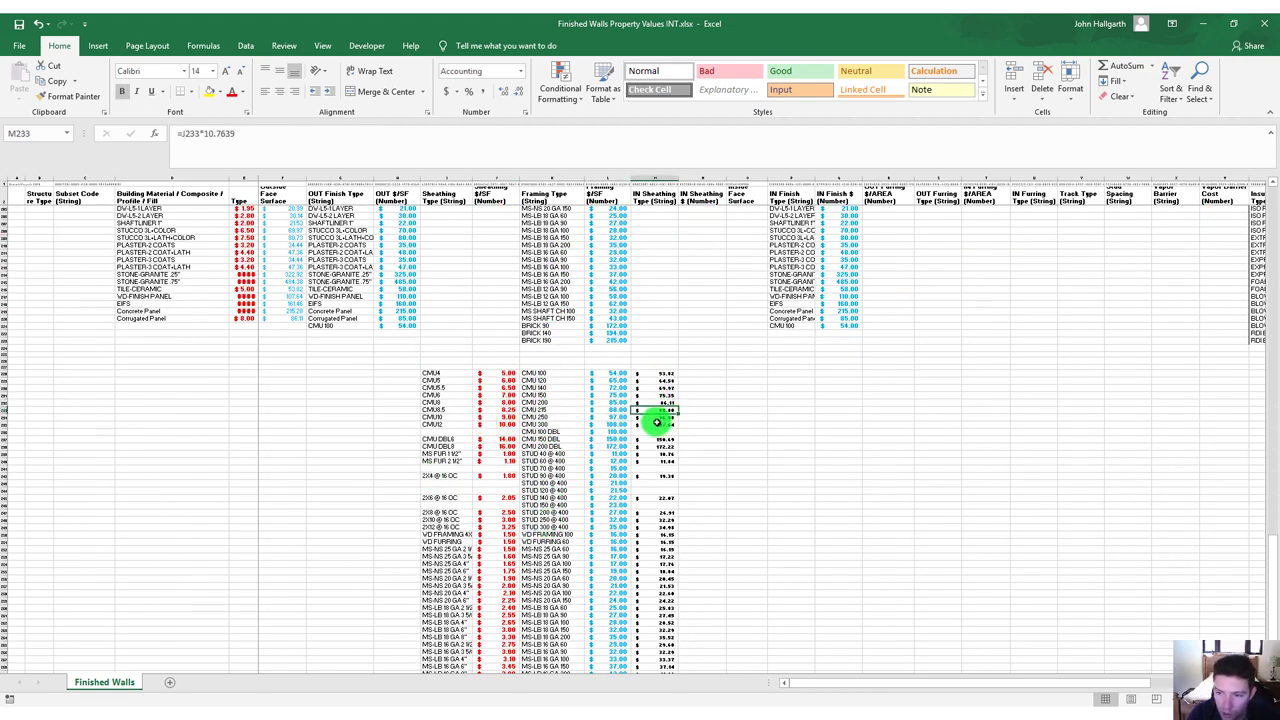
pyautogui.keyDown('ctrl'); pyautogui.scroll(4, 600, 457); pyautogui.keyUp('ctrl')
pyautogui.click(838, 485)
pyautogui.scroll(7, 846, 489)
pyautogui.scroll(10, 846, 489)
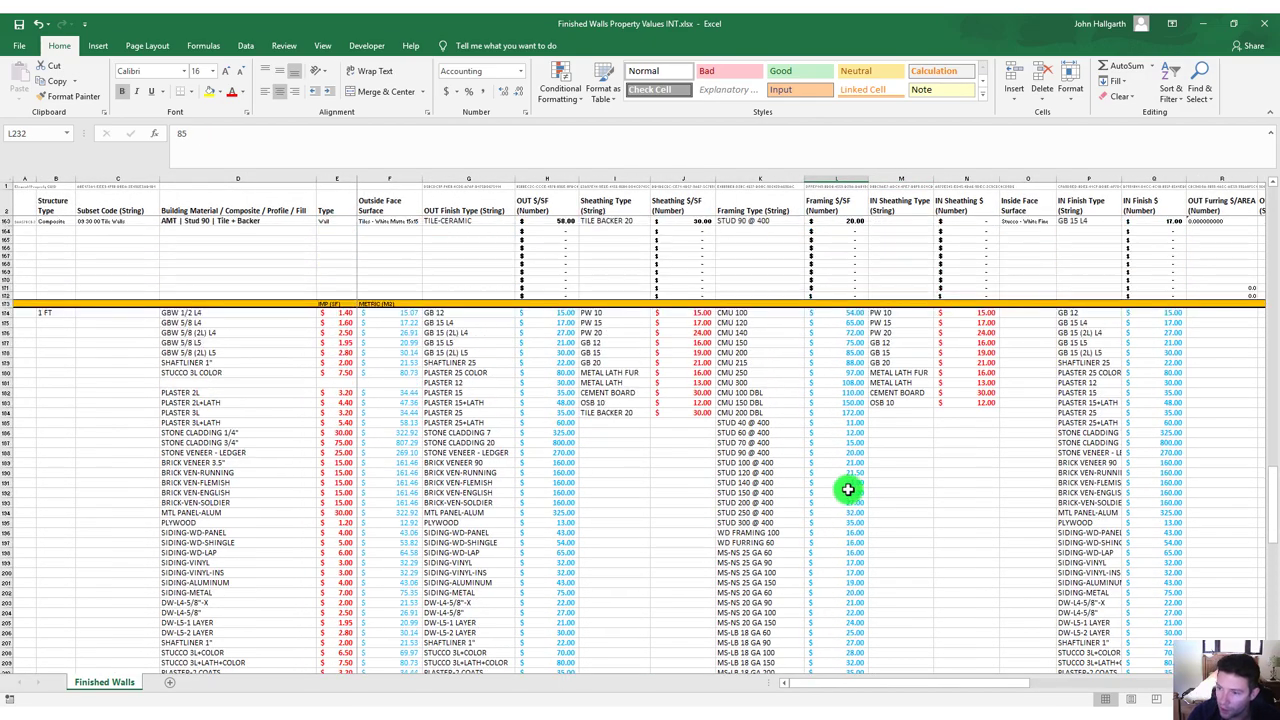
pyautogui.keyDown('ctrl'); pyautogui.scroll(-5, 803, 443); pyautogui.keyUp('ctrl')
pyautogui.keyDown('ctrl'); pyautogui.scroll(5, 251, 289); pyautogui.keyUp('ctrl')
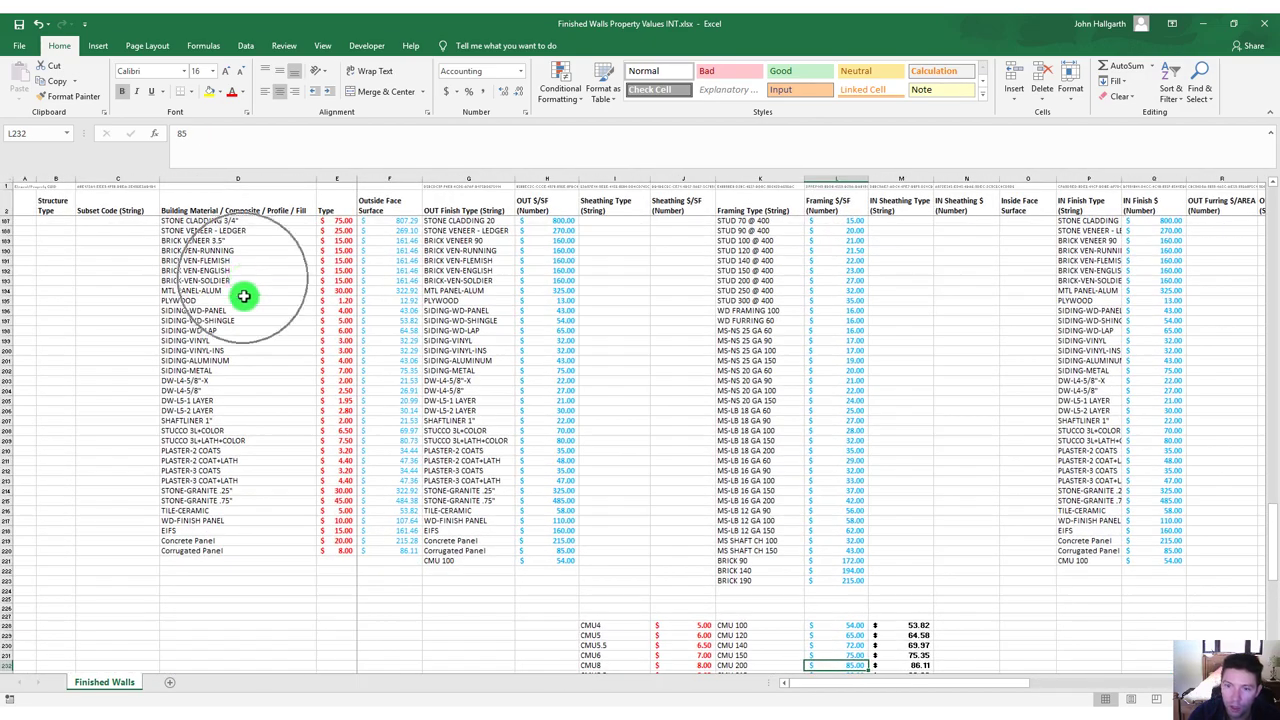
# Save and close the Finished Walls Property Values INT workbook and return to ARCHICAD.
pyautogui.scroll(20, 357, 320)
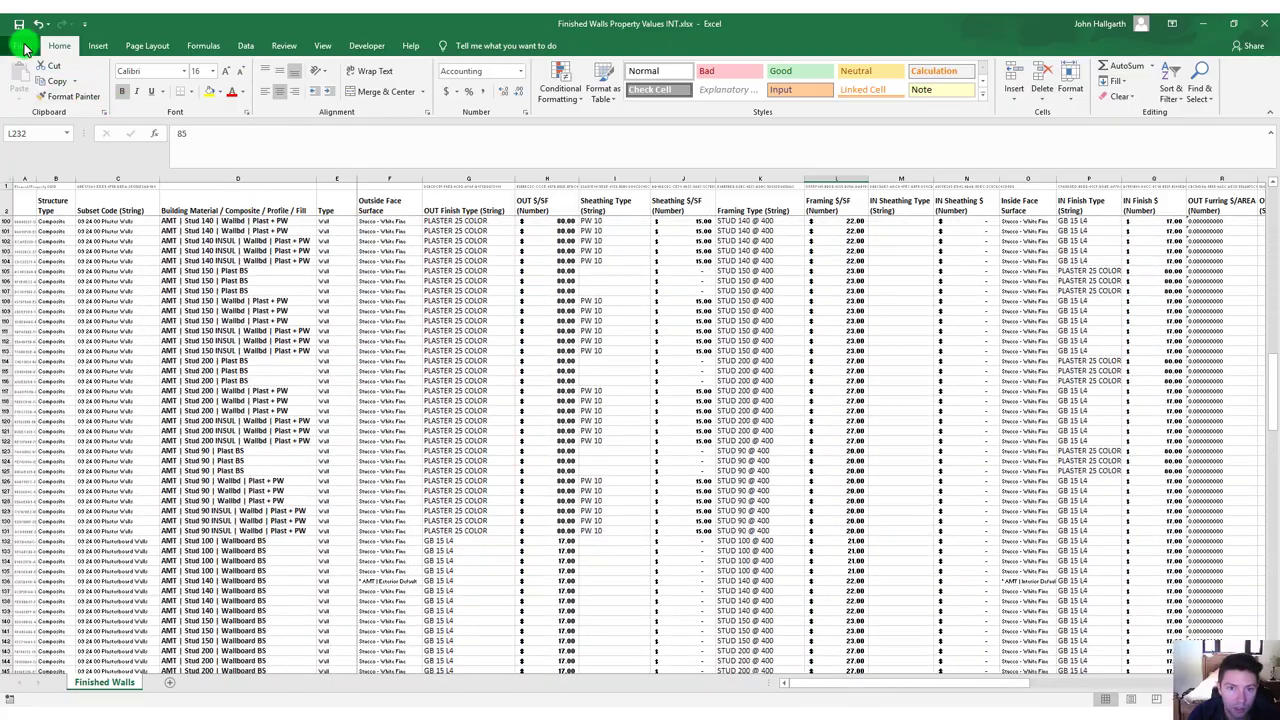
pyautogui.click(19, 43)
pyautogui.click(50, 192)
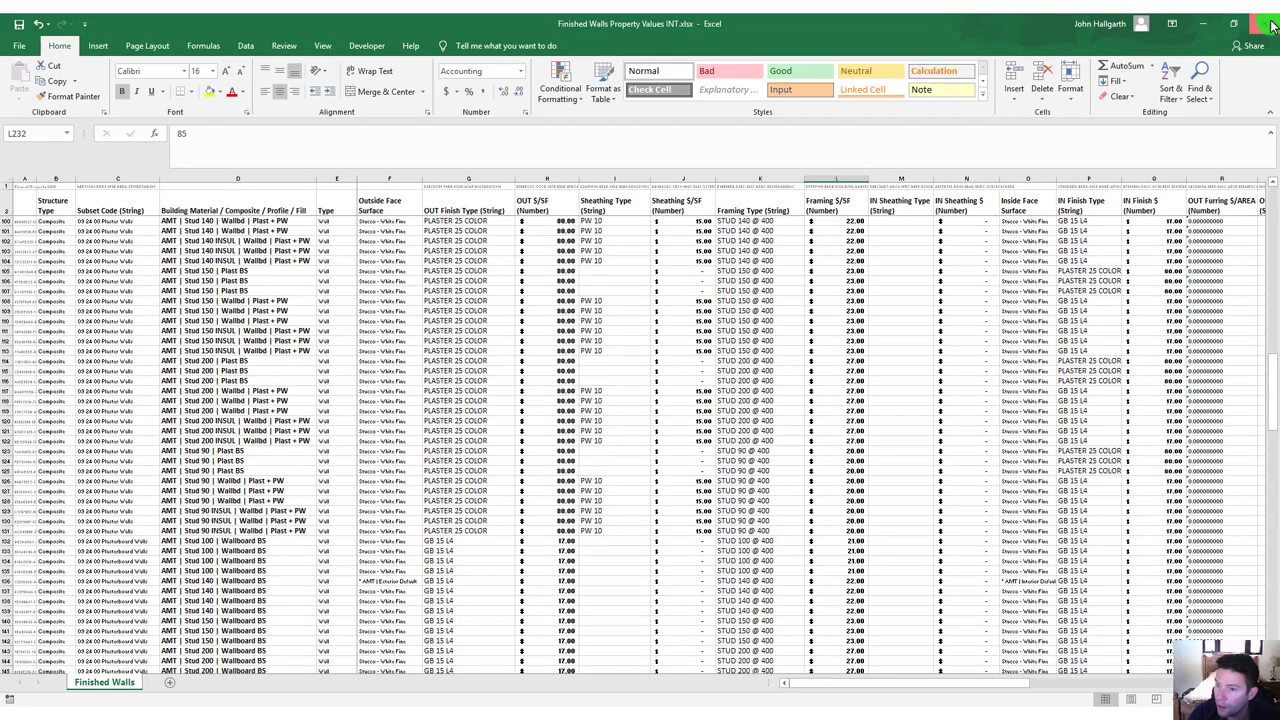
pyautogui.click(1273, 27)
pyautogui.click(895, 151)
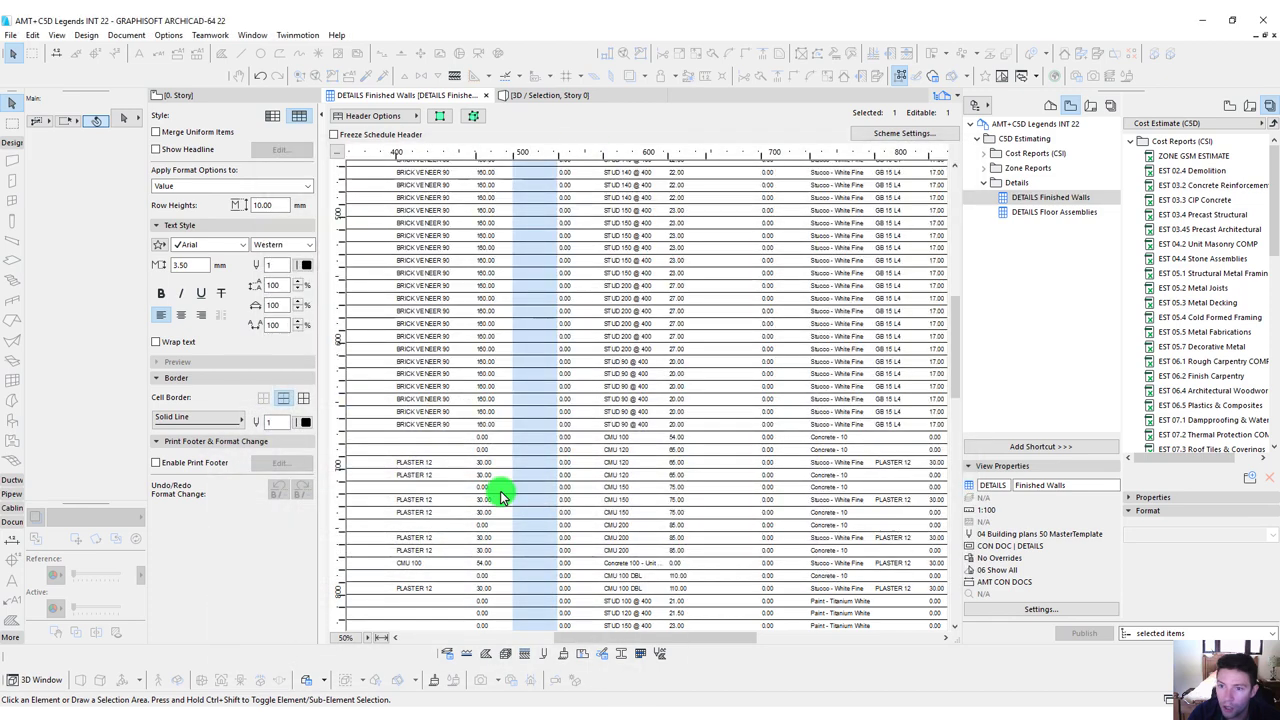
# Import property values into the elements from Finished Walls Property Values INT.xlsx in the Cost Property Details folder.
pyautogui.click(13, 35)
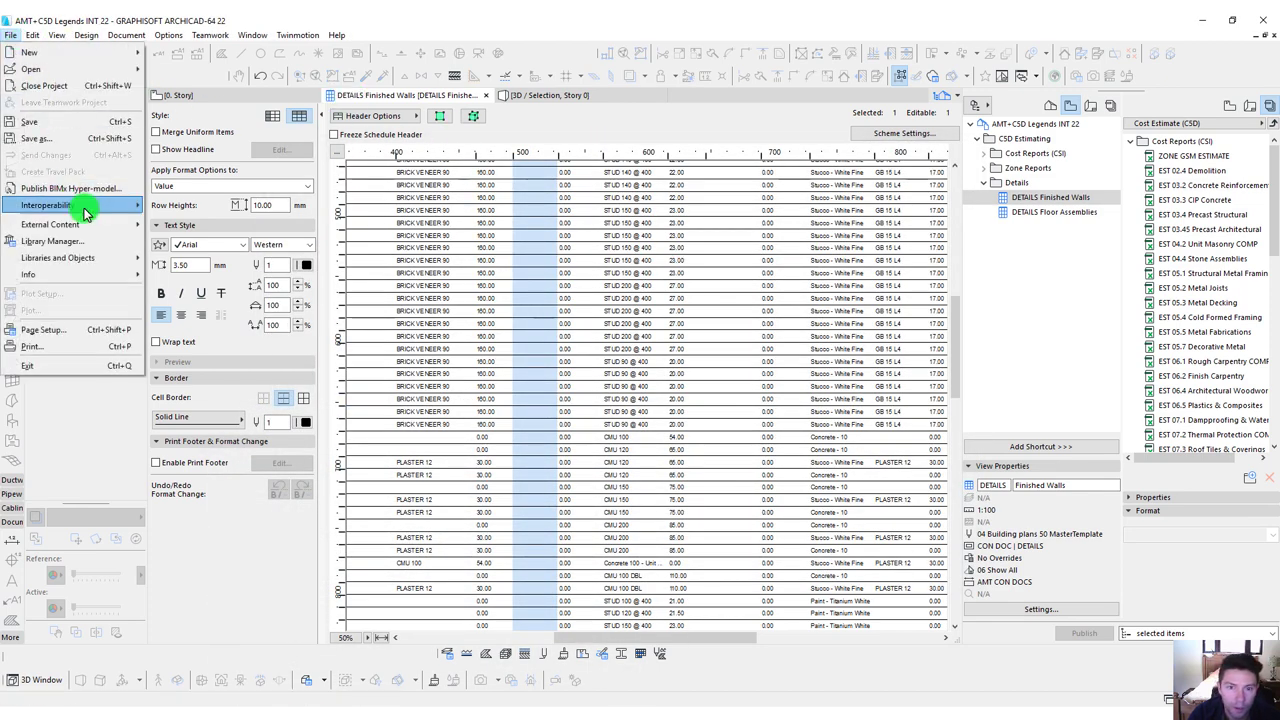
pyautogui.moveTo(100, 205)
pyautogui.moveTo(240, 258)
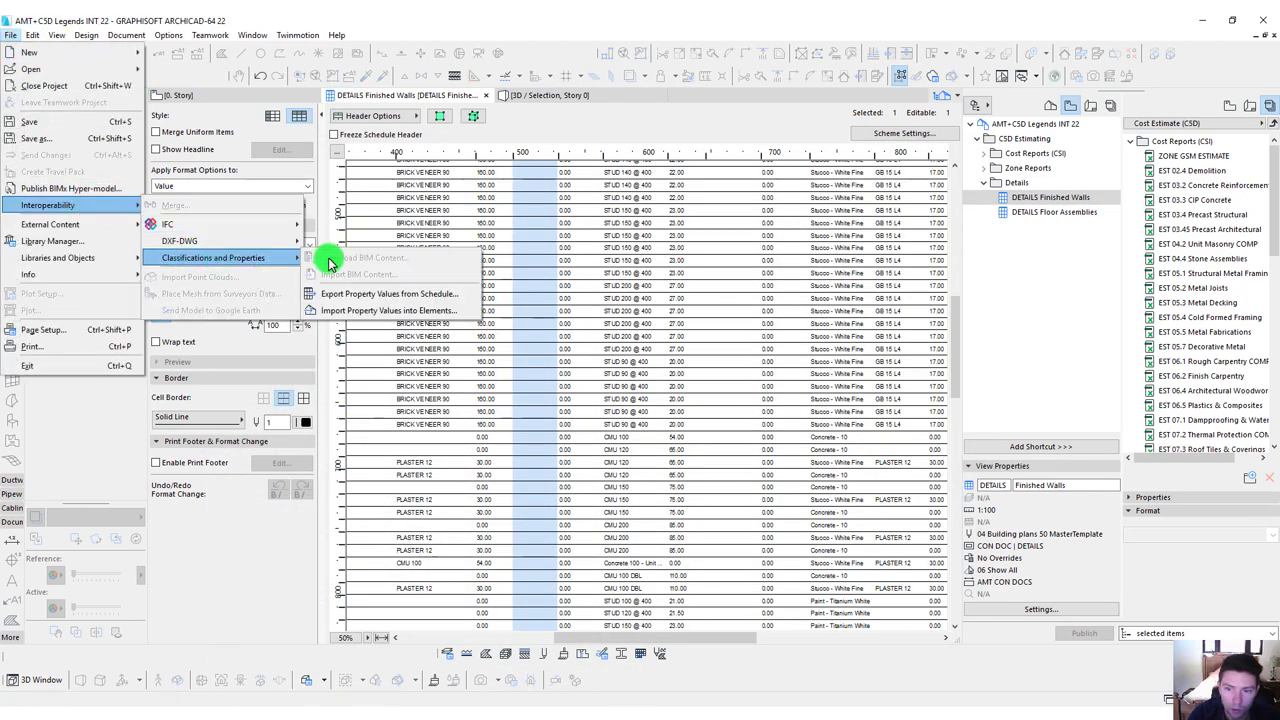
pyautogui.click(350, 311)
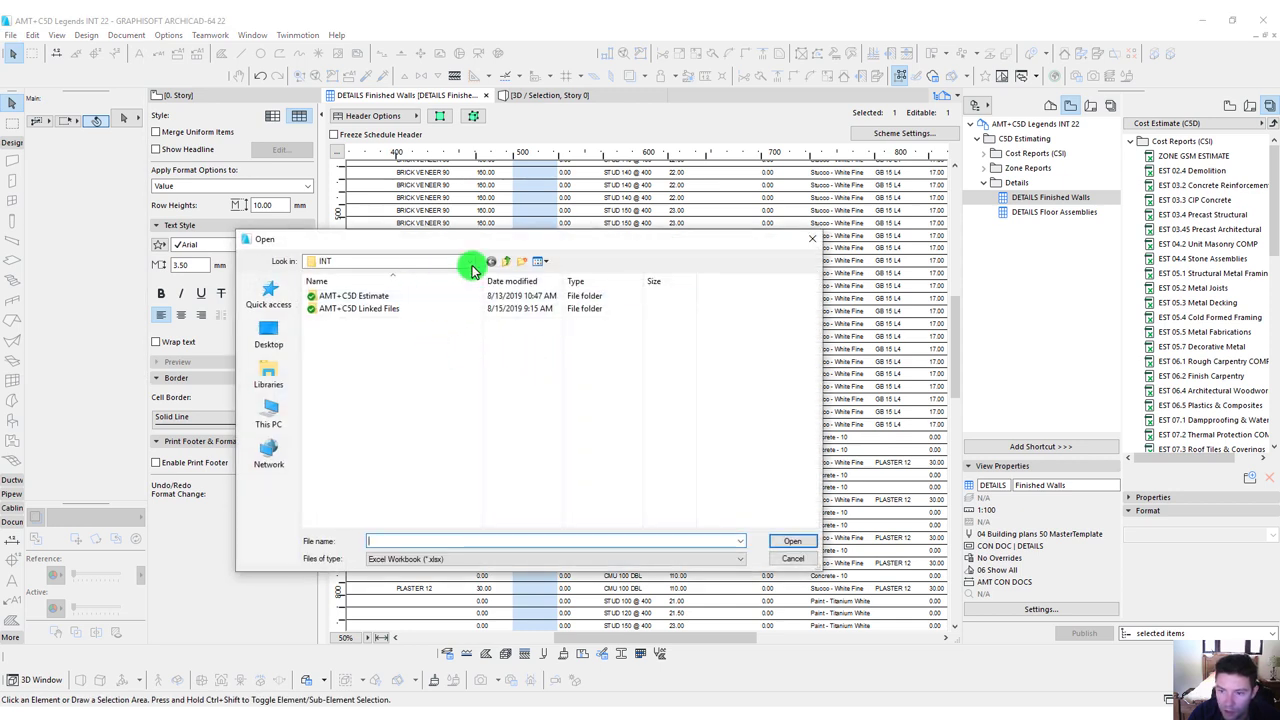
pyautogui.doubleClick(341, 297)
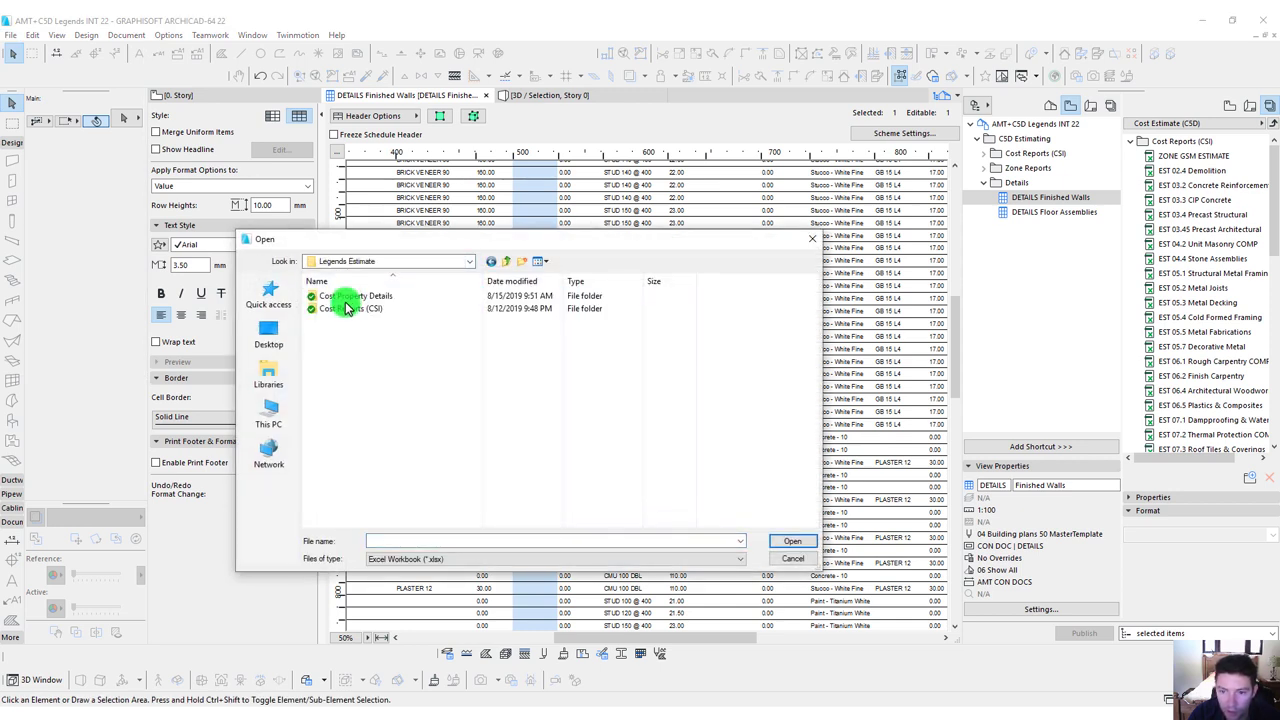
pyautogui.doubleClick(343, 296)
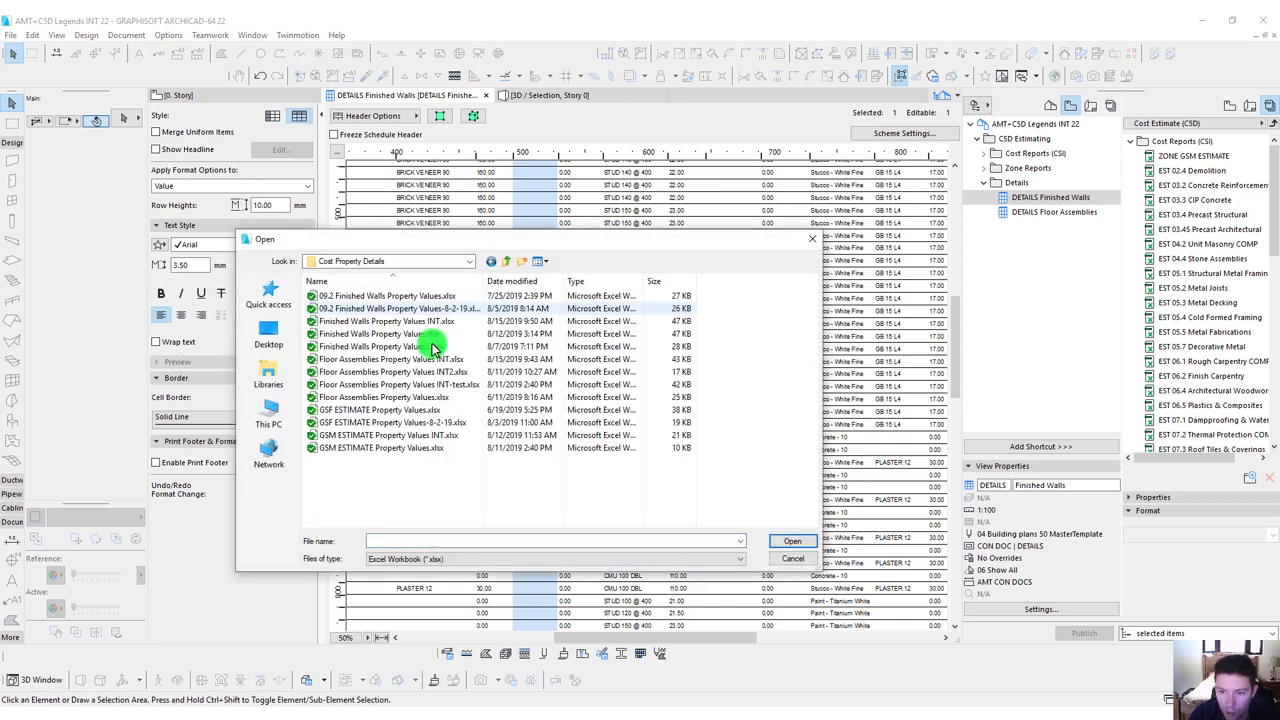
pyautogui.click(511, 281)
pyautogui.click(404, 297)
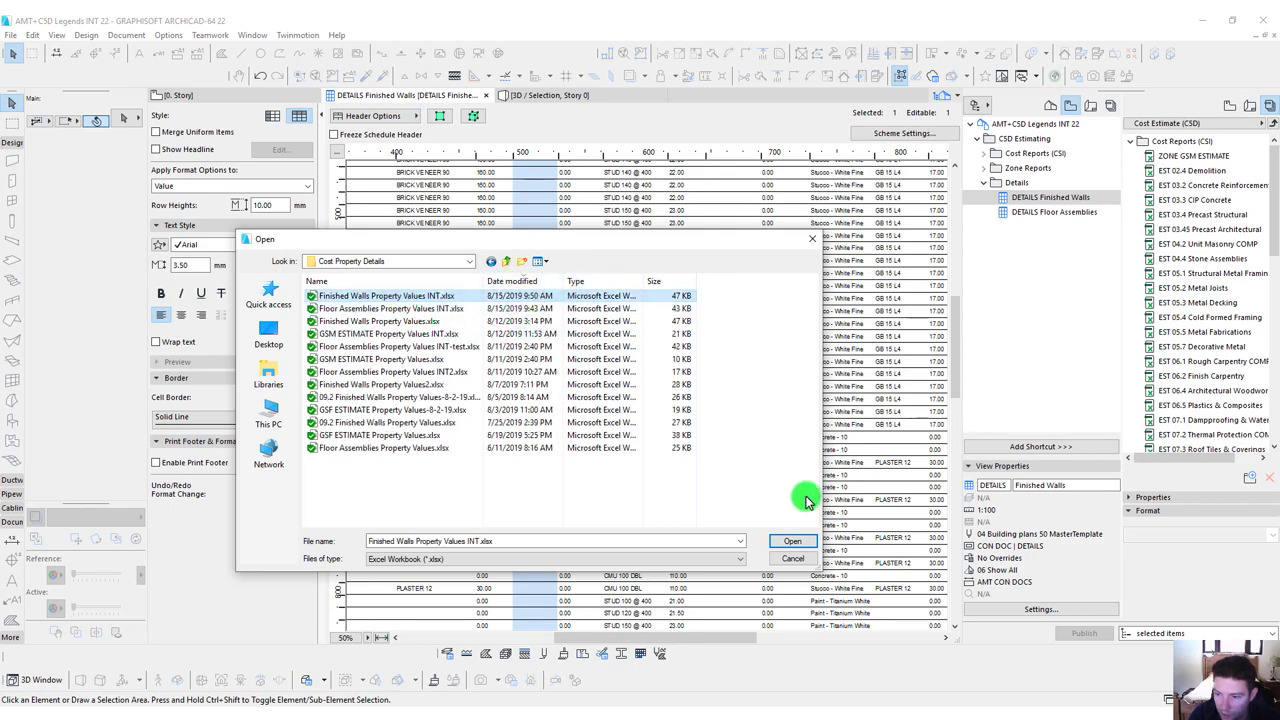
pyautogui.click(792, 541)
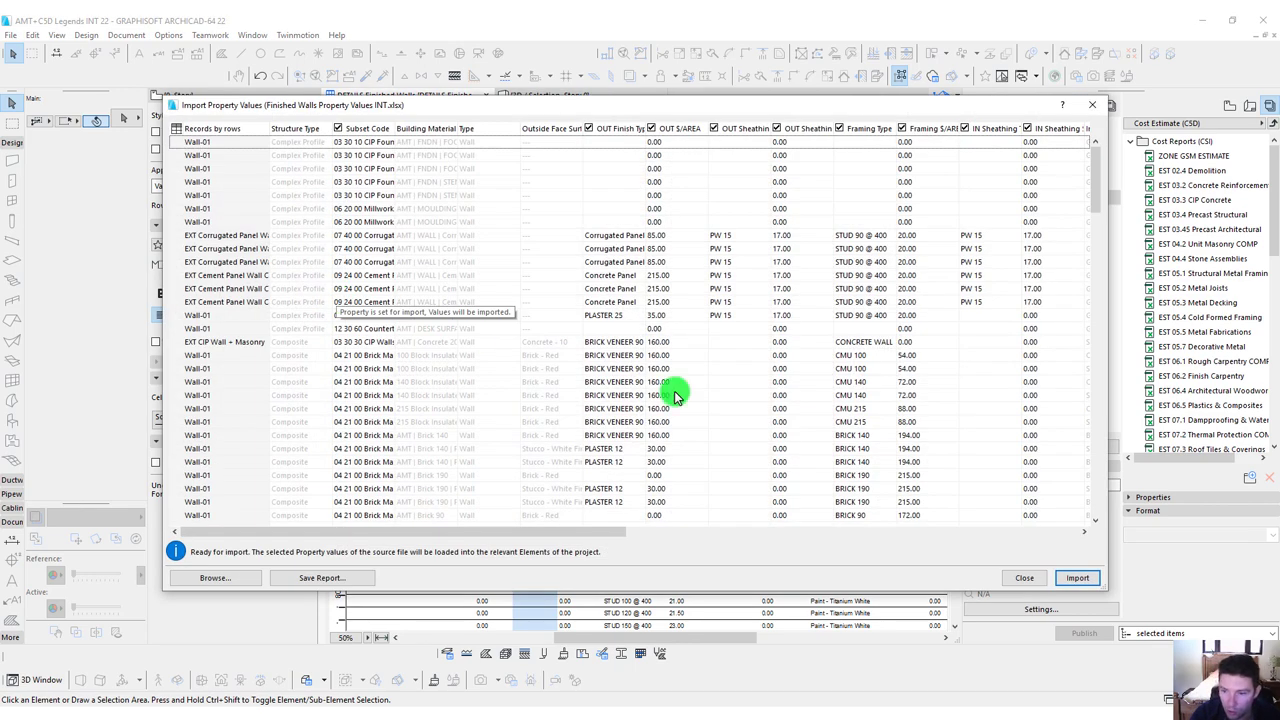
pyautogui.click(1080, 578)
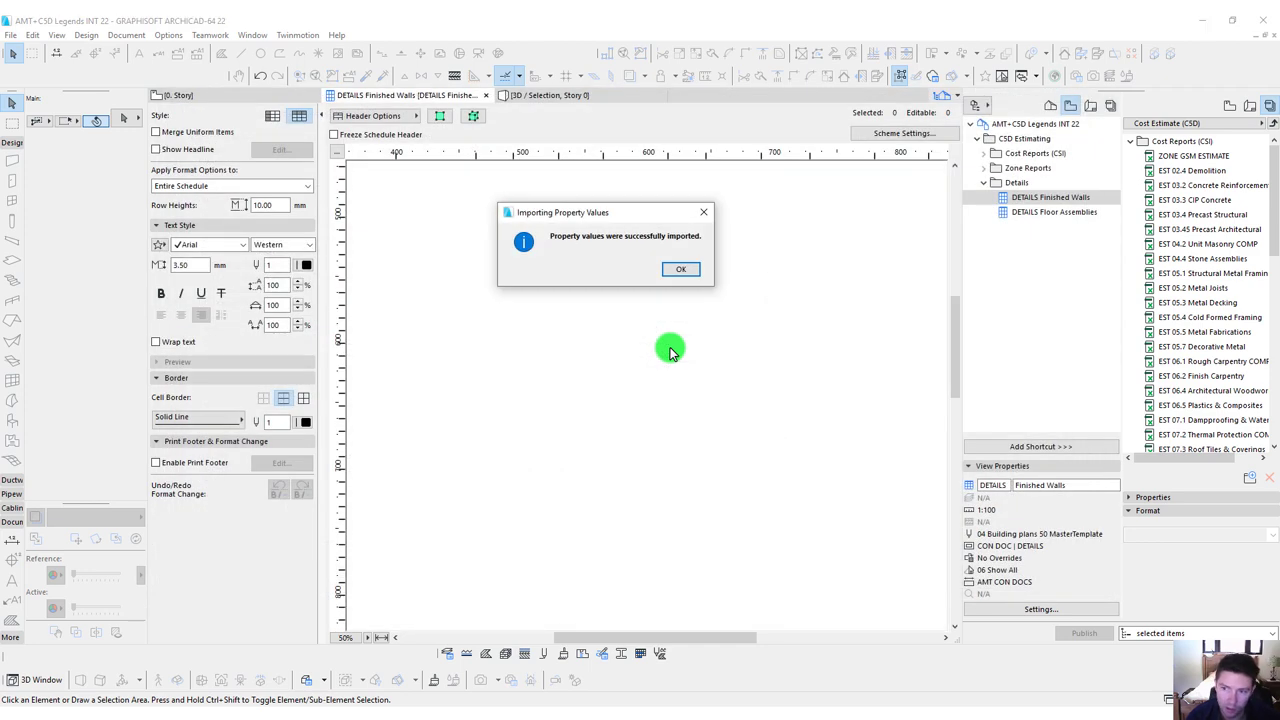
pyautogui.click(681, 270)
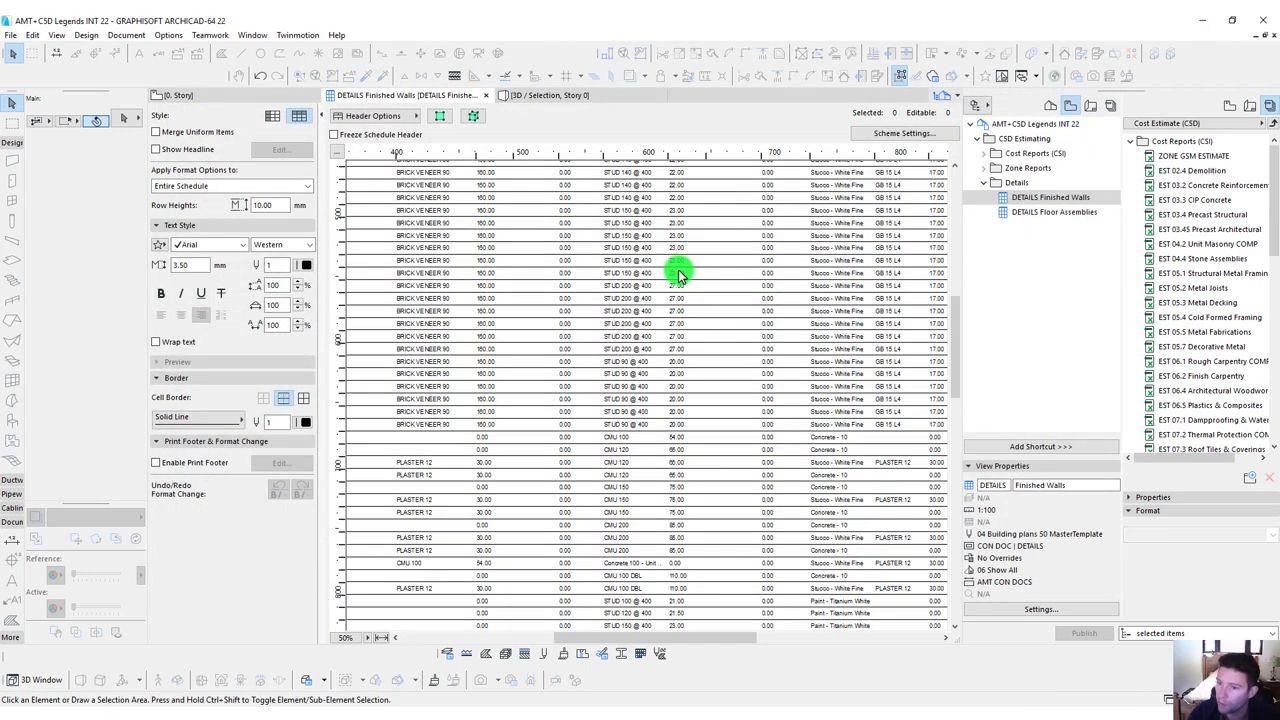
# Review the wall cost labels on the floor plan, the Residential Kitchen Parts Matrix and the Stairs and Railings legend.
pyautogui.click(176, 95)
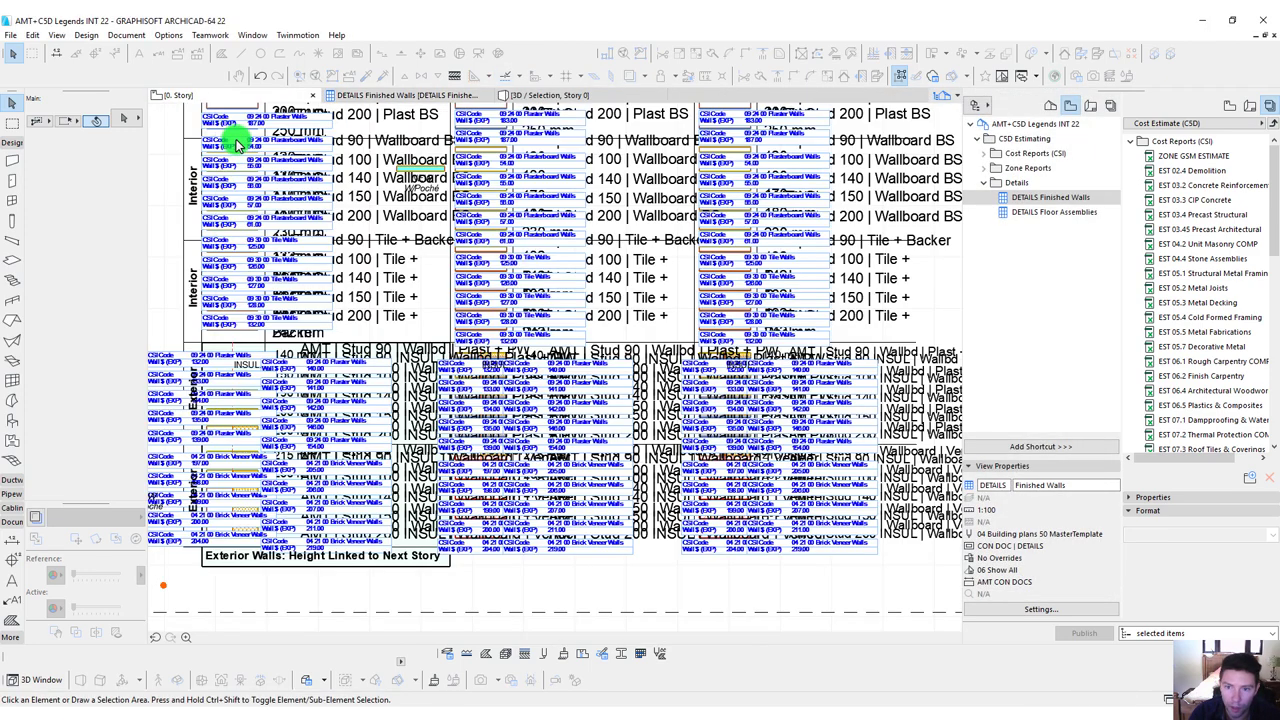
pyautogui.moveTo(529, 393); pyautogui.dragTo(517, 272, button='middle')
pyautogui.scroll(-4, 517, 272)
pyautogui.moveTo(871, 525); pyautogui.dragTo(797, 377, button='middle')
pyautogui.scroll(4, 350, 240)
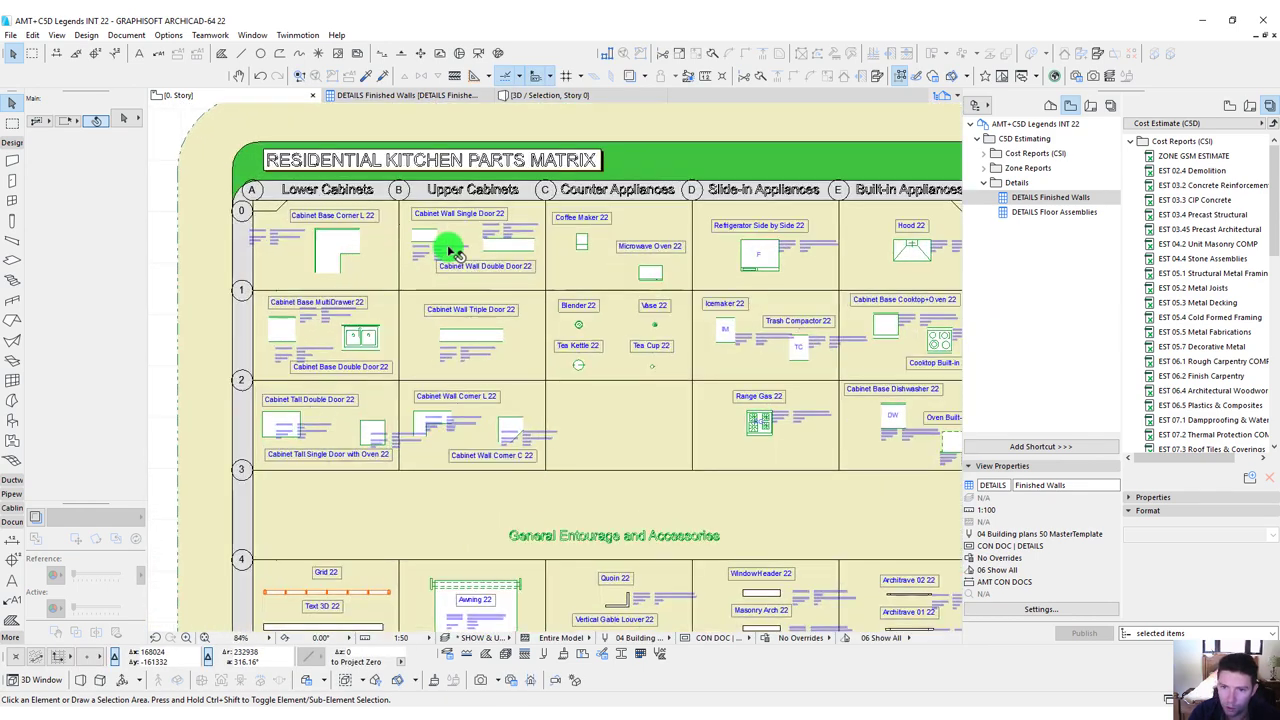
pyautogui.scroll(-3, 449, 321)
pyautogui.moveTo(575, 393); pyautogui.dragTo(535, 50, button='middle')
pyautogui.scroll(3, 491, 143)
pyautogui.moveTo(541, 340); pyautogui.dragTo(540, 134, button='middle')
pyautogui.scroll(-4, 300, 400)
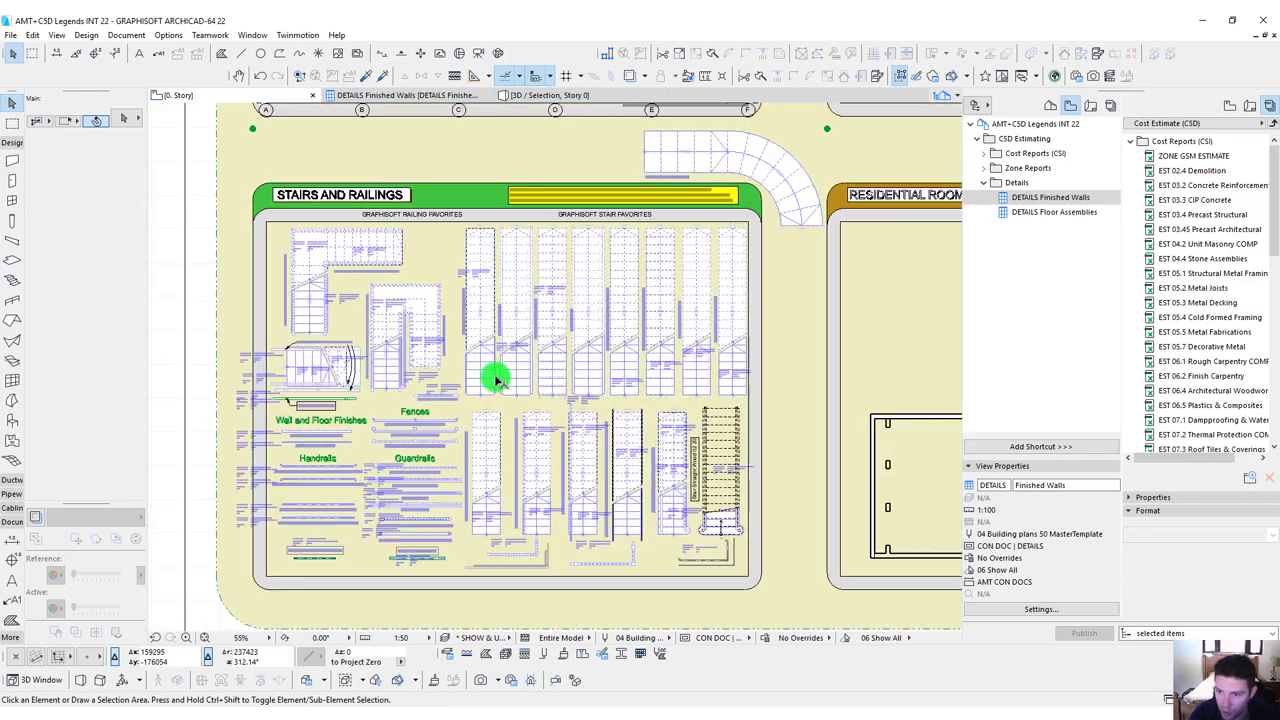
# Pick up the settings of the Cabinet Base Corner L 22 object in the Quick Laundry layout of Residential Rooms 2.
pyautogui.moveTo(728, 413); pyautogui.dragTo(274, 331, button='middle')
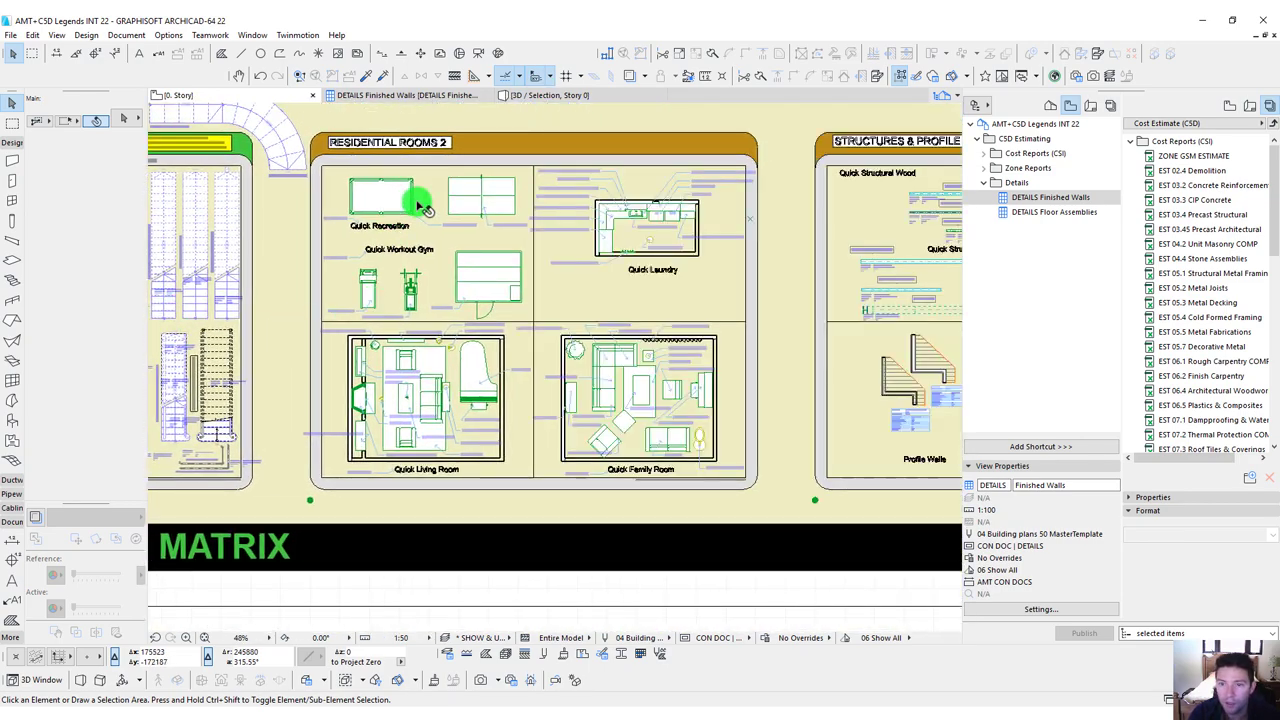
pyautogui.scroll(2, 551, 266)
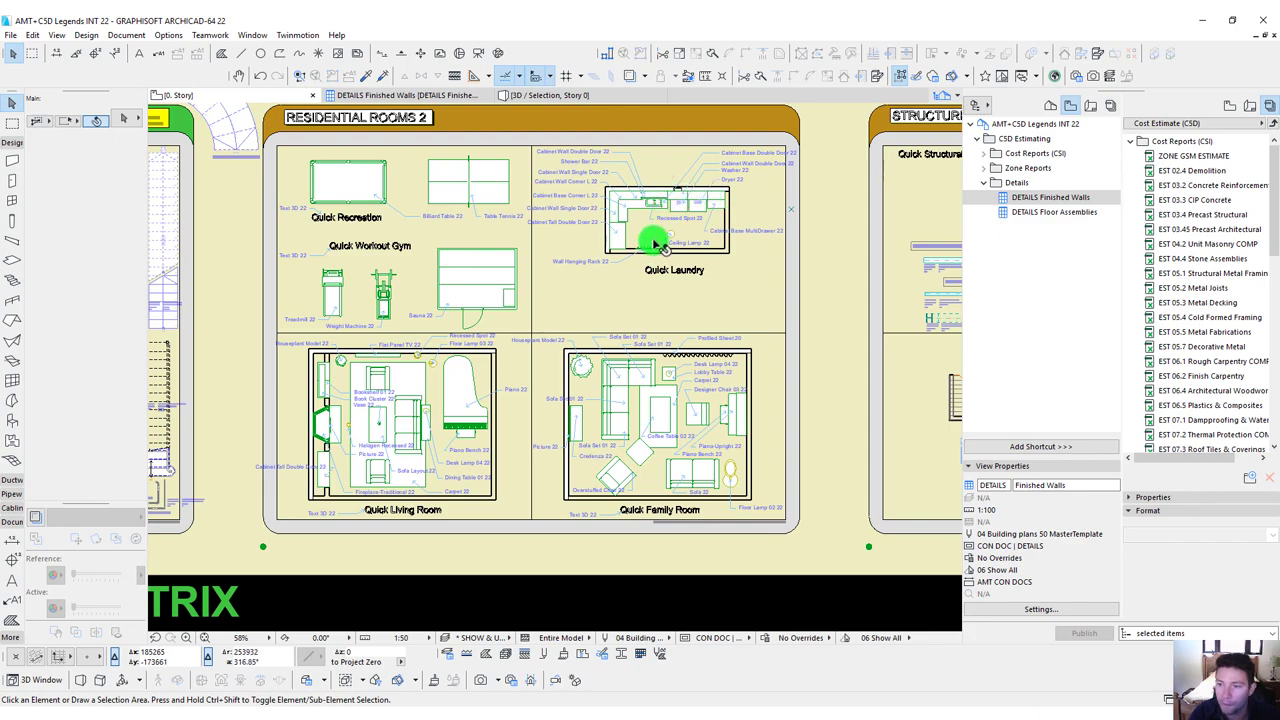
pyautogui.scroll(1, 665, 255)
pyautogui.scroll(4, 700, 275)
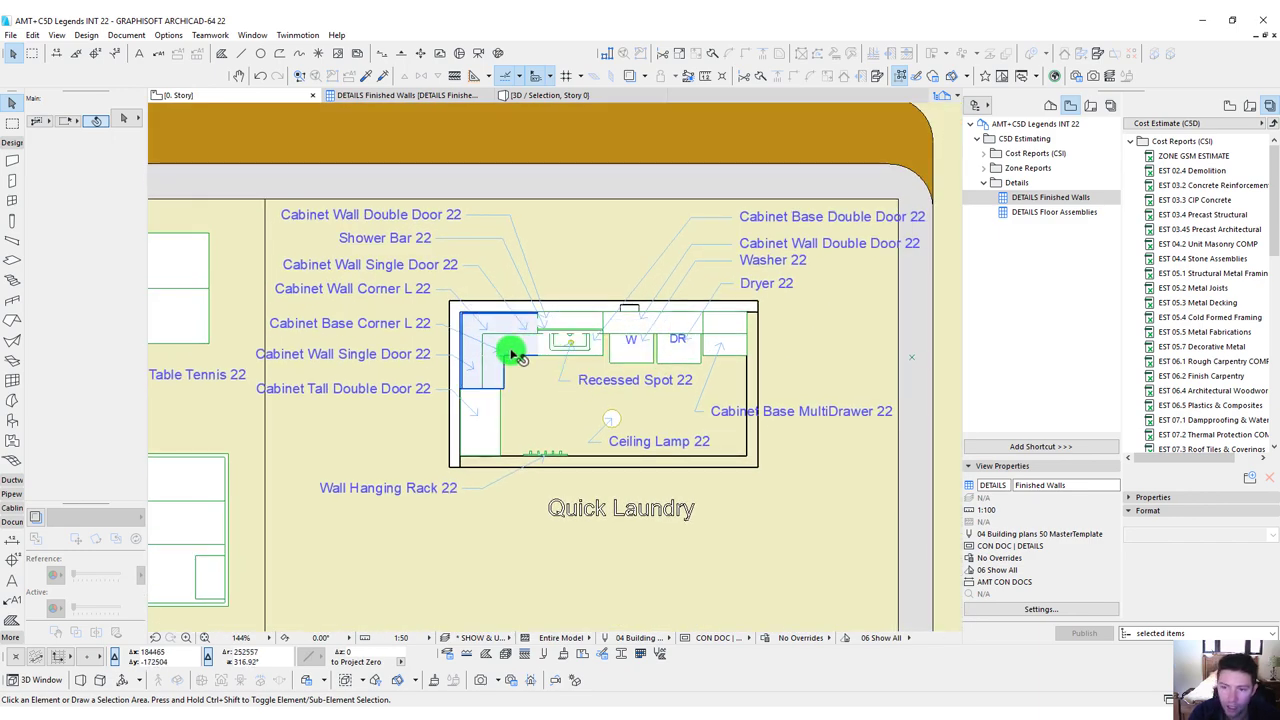
pyautogui.scroll(-5, 540, 355)
pyautogui.scroll(2, 580, 357)
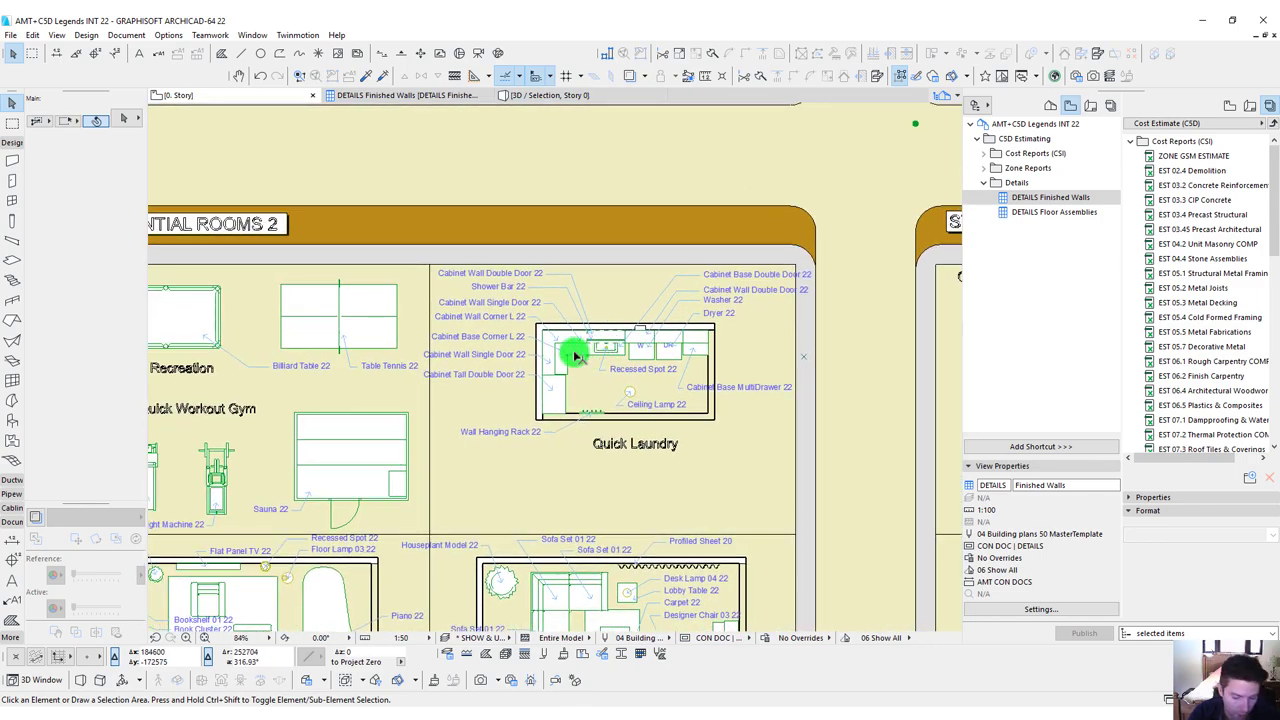
pyautogui.keyDown('alt'); pyautogui.click(575, 355); pyautogui.keyUp('alt')
pyautogui.scroll(-3, 600, 340)
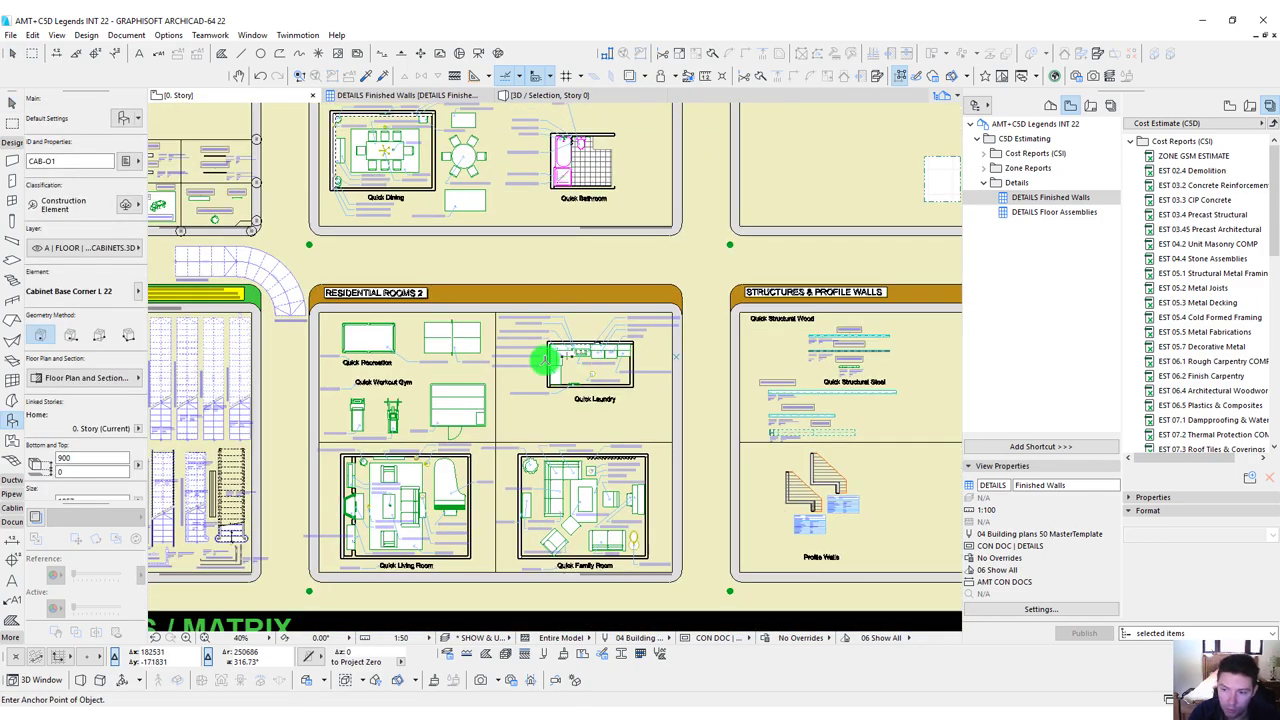
# Examine the subset code, Uniformat and unit cost label of Cabinet Base Corner L 22 in the Residential Kitchen Parts Matrix.
pyautogui.scroll(3, 600, 341)
pyautogui.scroll(-3, 599, 348)
pyautogui.scroll(-2, 420, 380)
pyautogui.moveTo(240, 300); pyautogui.dragTo(654, 389, button='middle')
pyautogui.scroll(3, 573, 268)
pyautogui.scroll(3, 560, 262)
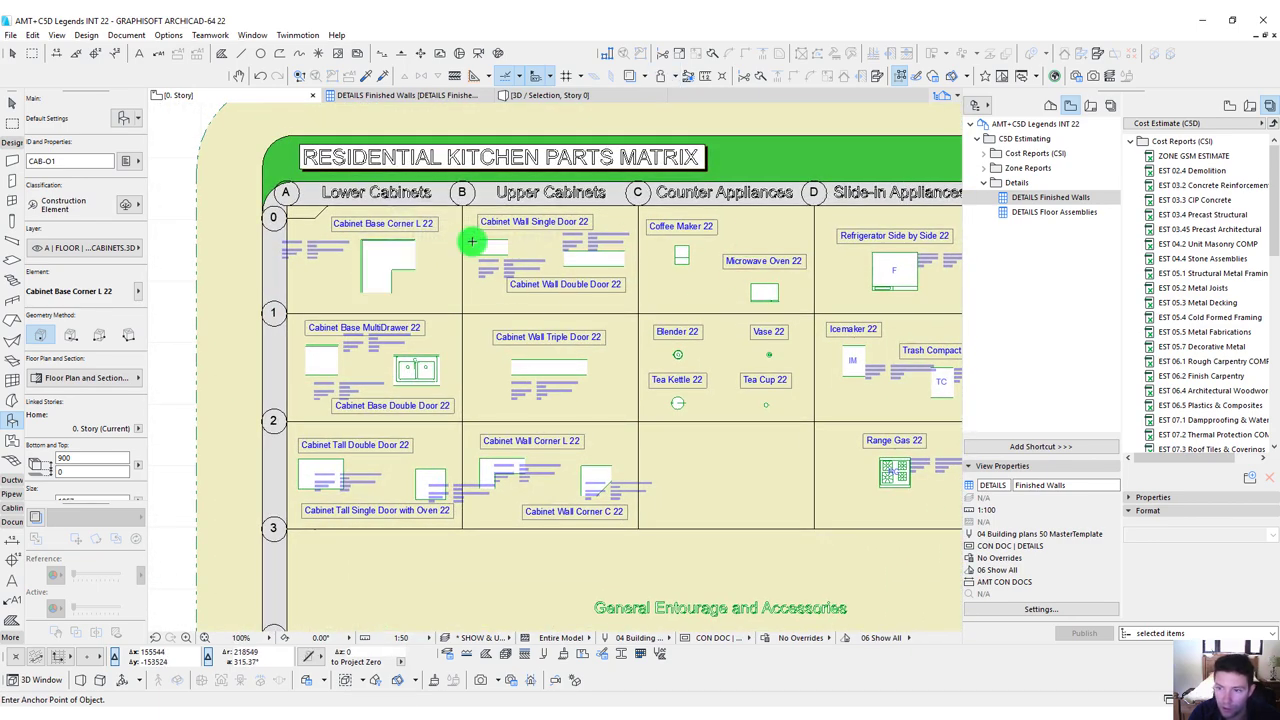
pyautogui.scroll(-3, 481, 260)
pyautogui.scroll(5, 270, 200)
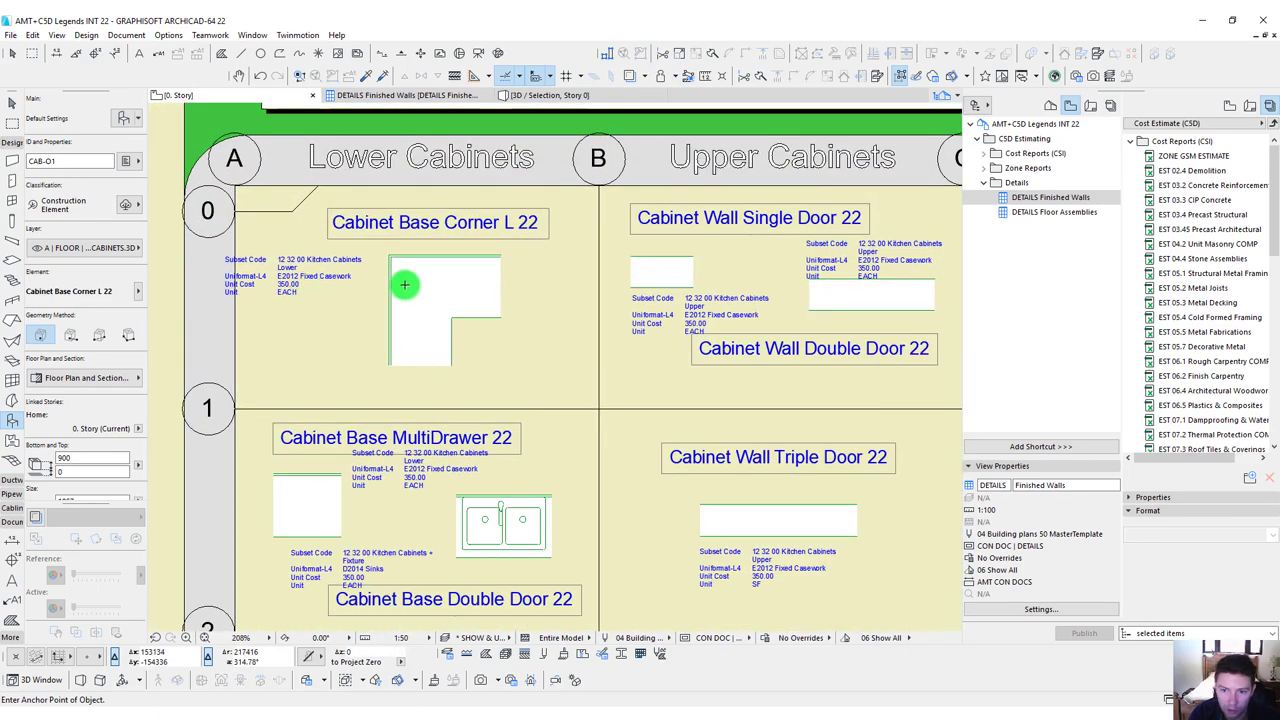
pyautogui.scroll(2, 206, 234)
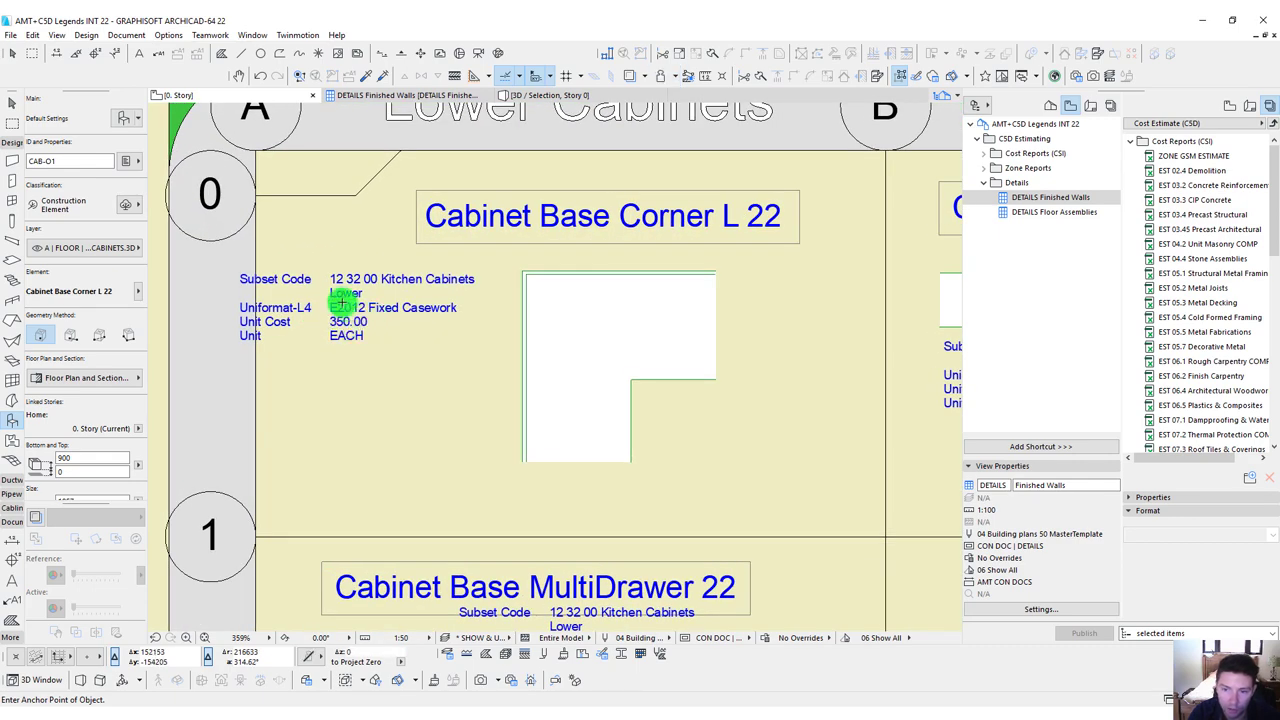
# Inspect the composite and cost labels in the Slabs and Roofs legends.
pyautogui.scroll(-5, 566, 355)
pyautogui.scroll(-2, 735, 365)
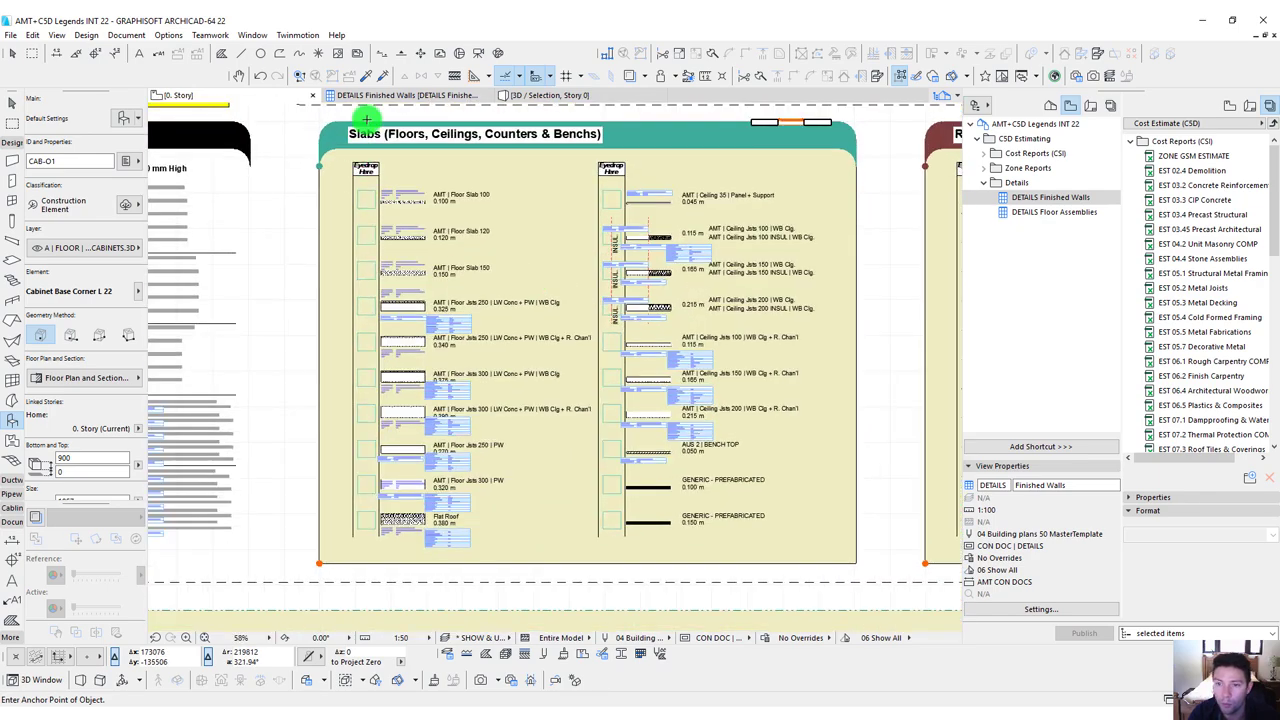
pyautogui.moveTo(777, 321); pyautogui.dragTo(586, 300, button='middle')
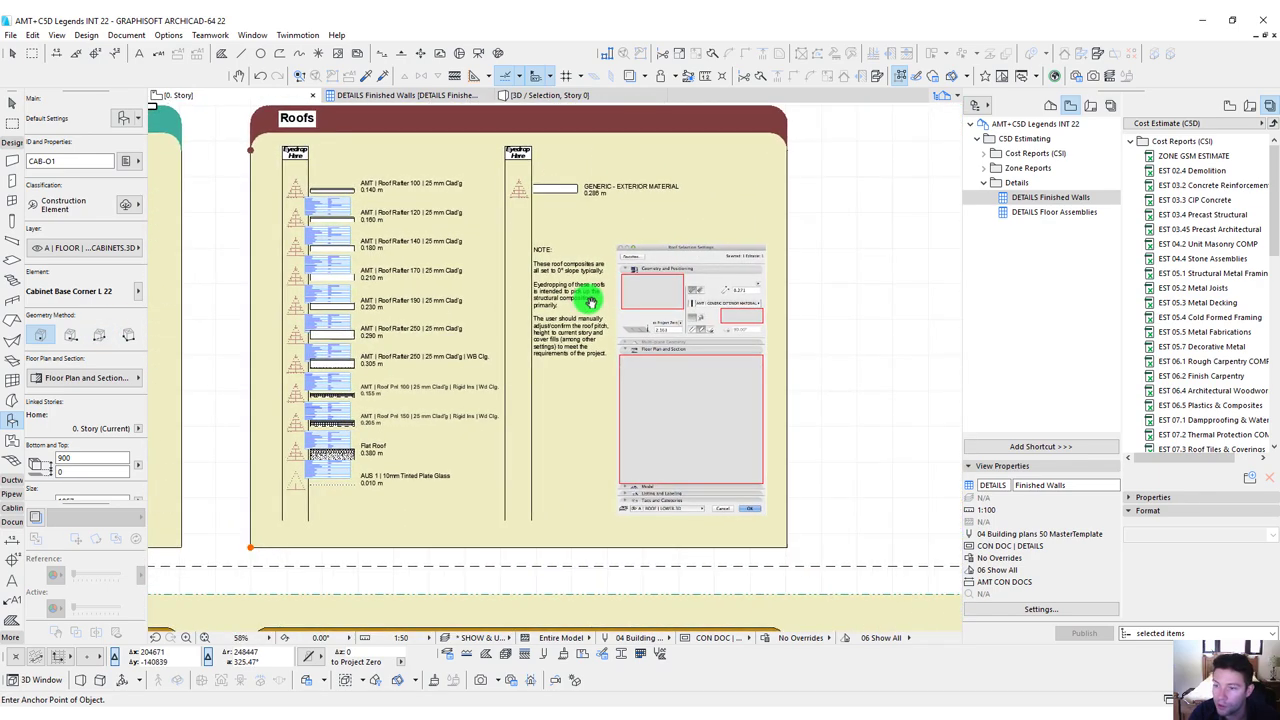
# Inspect the finish materials and cost labels in the Finish Topping Slabs legends with 25 mm flooring.
pyautogui.scroll(1, 586, 300)
pyautogui.moveTo(741, 329); pyautogui.dragTo(411, 286, button='middle')
pyautogui.scroll(-4, 410, 286)
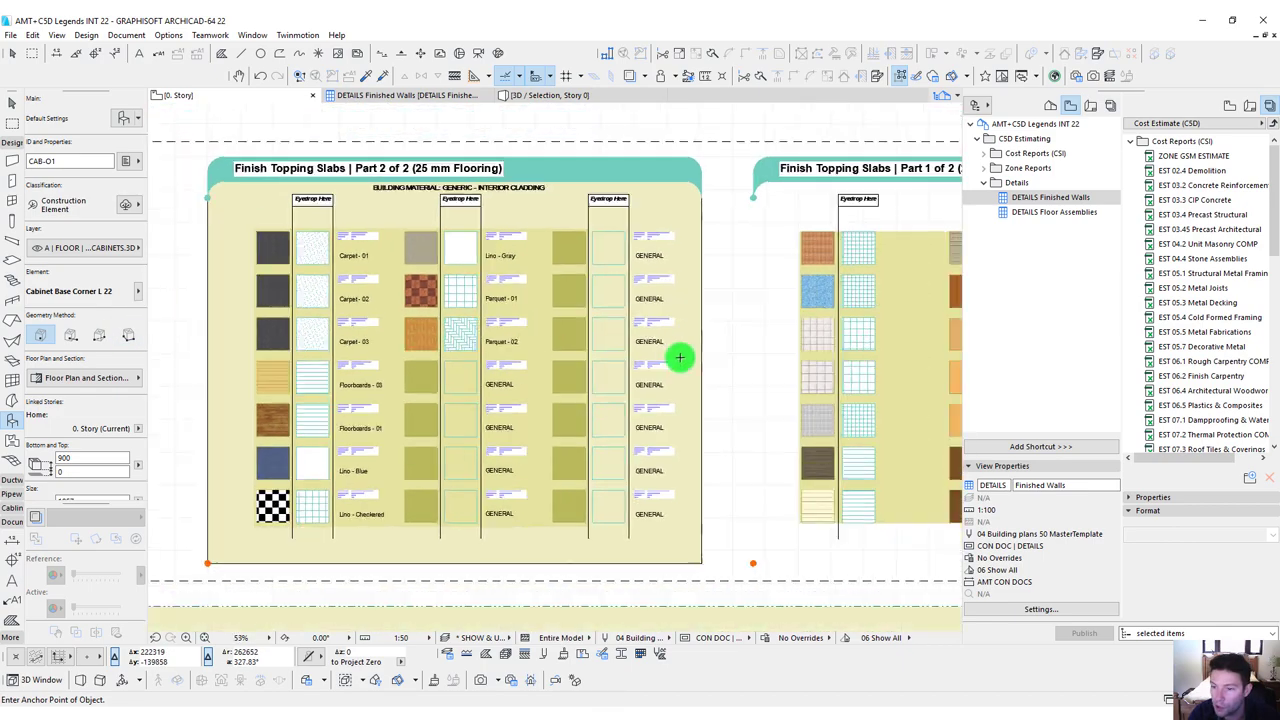
pyautogui.moveTo(680, 357); pyautogui.dragTo(234, 390, button='middle')
pyautogui.scroll(-3, 546, 392)
# Review the cost labels in the Columns & Beams and Door legends, then return to an overview of all interactive legends.
pyautogui.moveTo(454, 329); pyautogui.dragTo(645, 613, button='middle')
pyautogui.scroll(10, 491, 346)
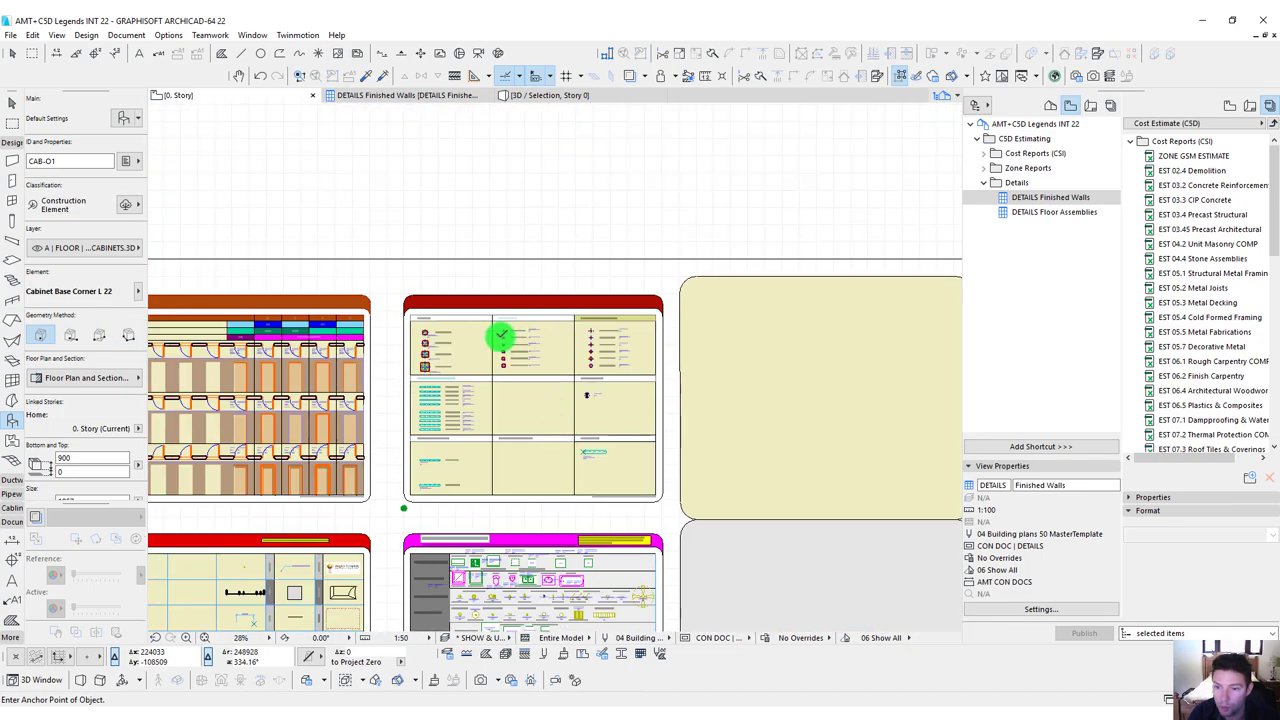
pyautogui.scroll(-6, 434, 423)
pyautogui.moveTo(602, 423); pyautogui.dragTo(960, 225, button='middle')
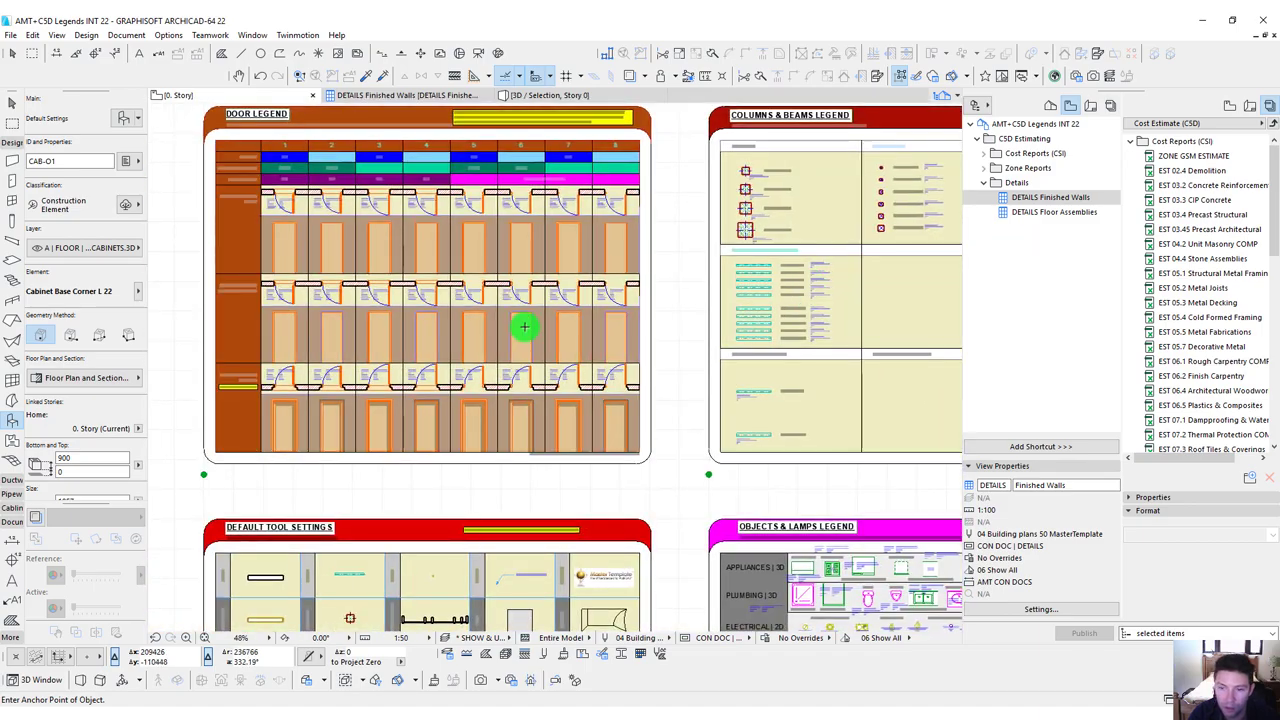
pyautogui.scroll(4, 355, 252)
pyautogui.moveTo(351, 251); pyautogui.dragTo(634, 323, button='middle')
pyautogui.scroll(-5, 780, 343)
pyautogui.moveTo(780, 343); pyautogui.dragTo(684, 332, button='middle')
pyautogui.scroll(-1, 443, 326)
pyautogui.scroll(2, 449, 326)
pyautogui.scroll(-2, 457, 343)
pyautogui.scroll(-2, 502, 425)
pyautogui.scroll(-4, 502, 425)
pyautogui.moveTo(683, 422); pyautogui.dragTo(670, 392, button='middle')
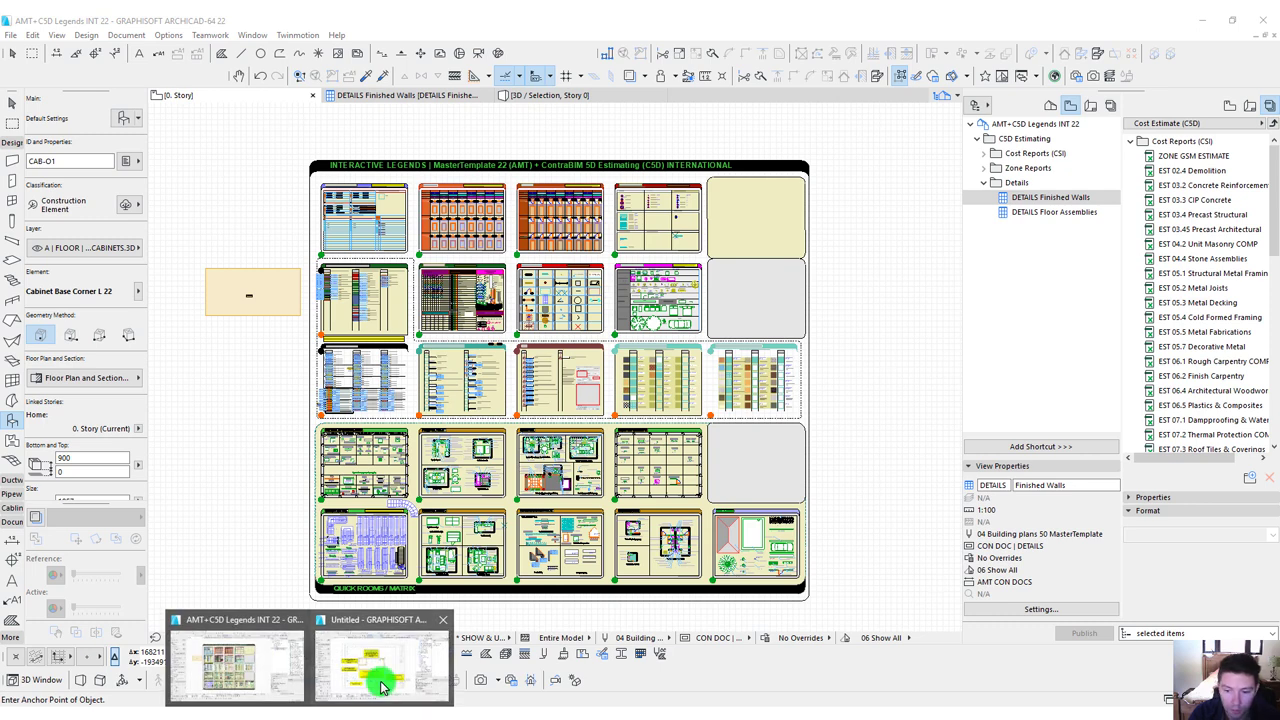
# Switch to the Untitled ARCHICAD project and show its whole ground floor sheet with the placeholder building.
pyautogui.click(382, 680)
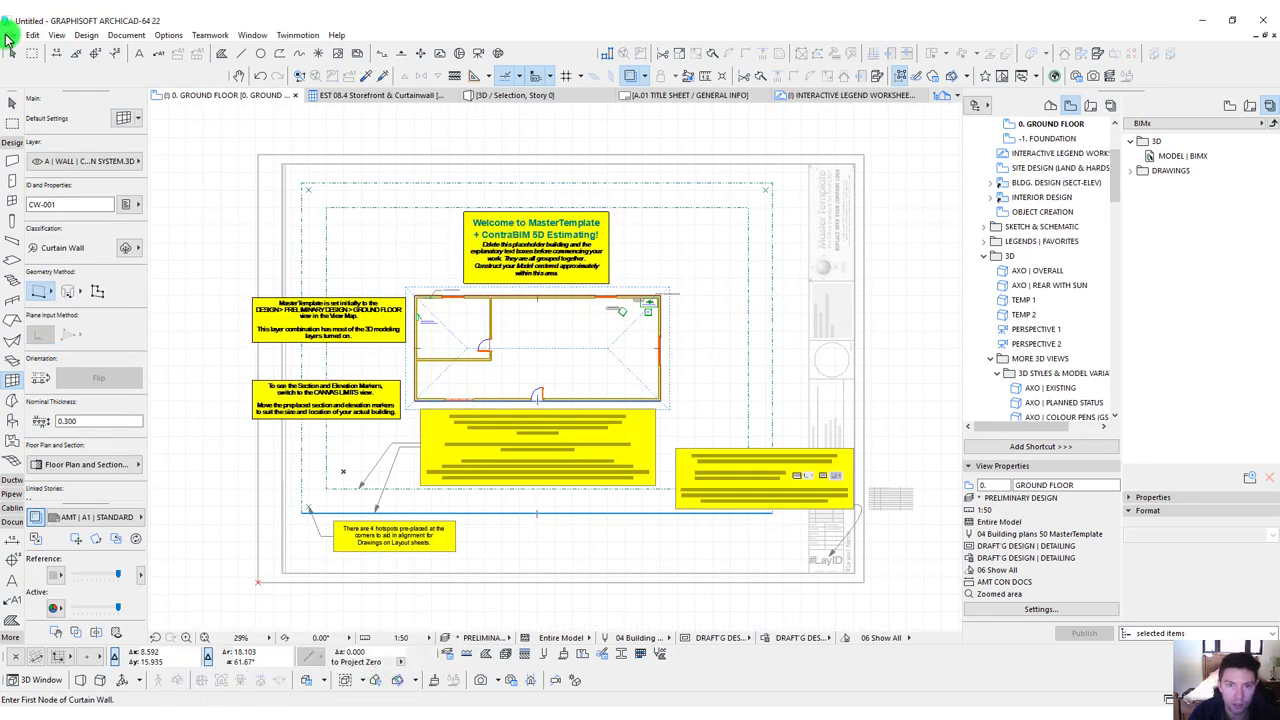
pyautogui.moveTo(563, 366); pyautogui.dragTo(561, 364, button='middle')
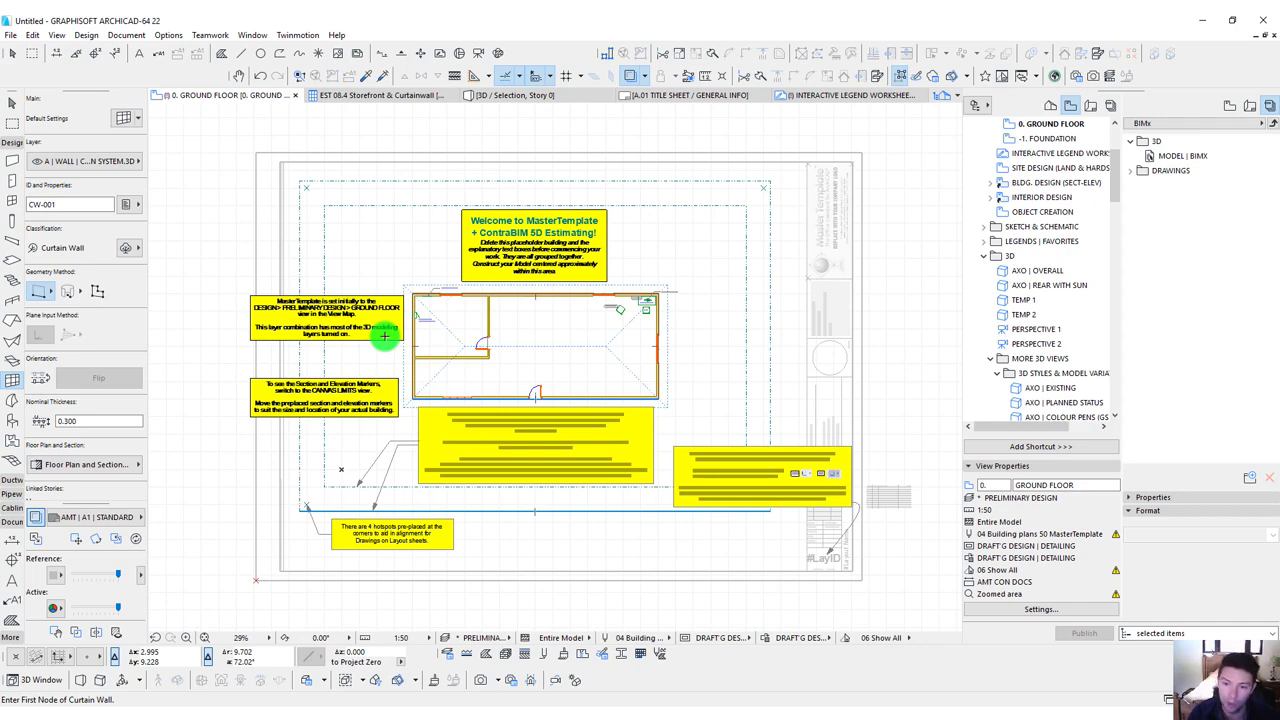
pyautogui.scroll(-3, 610, 258)
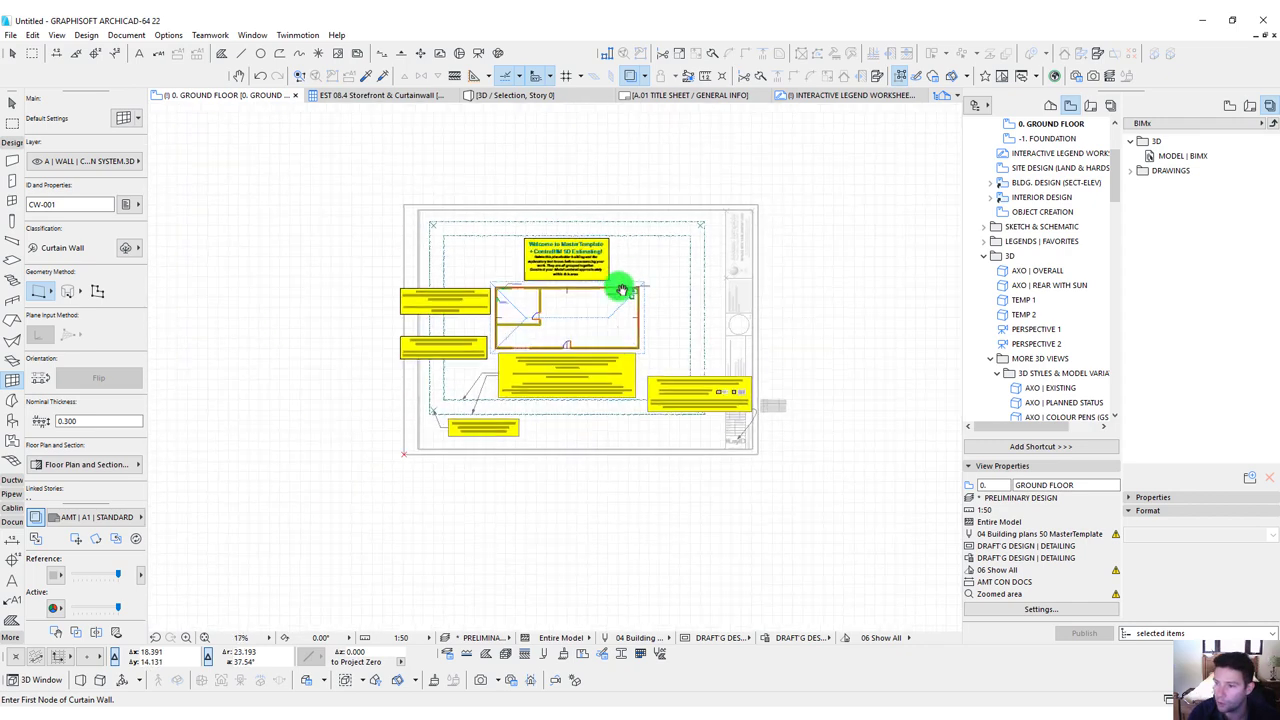
# Enclose the ground floor sheet in an all-stories marquee, view the enclosed model in 3D, and return to plan without the marquee.
pyautogui.click(12, 122)
pyautogui.click(318, 168)
pyautogui.click(851, 534)
pyautogui.press('F5')
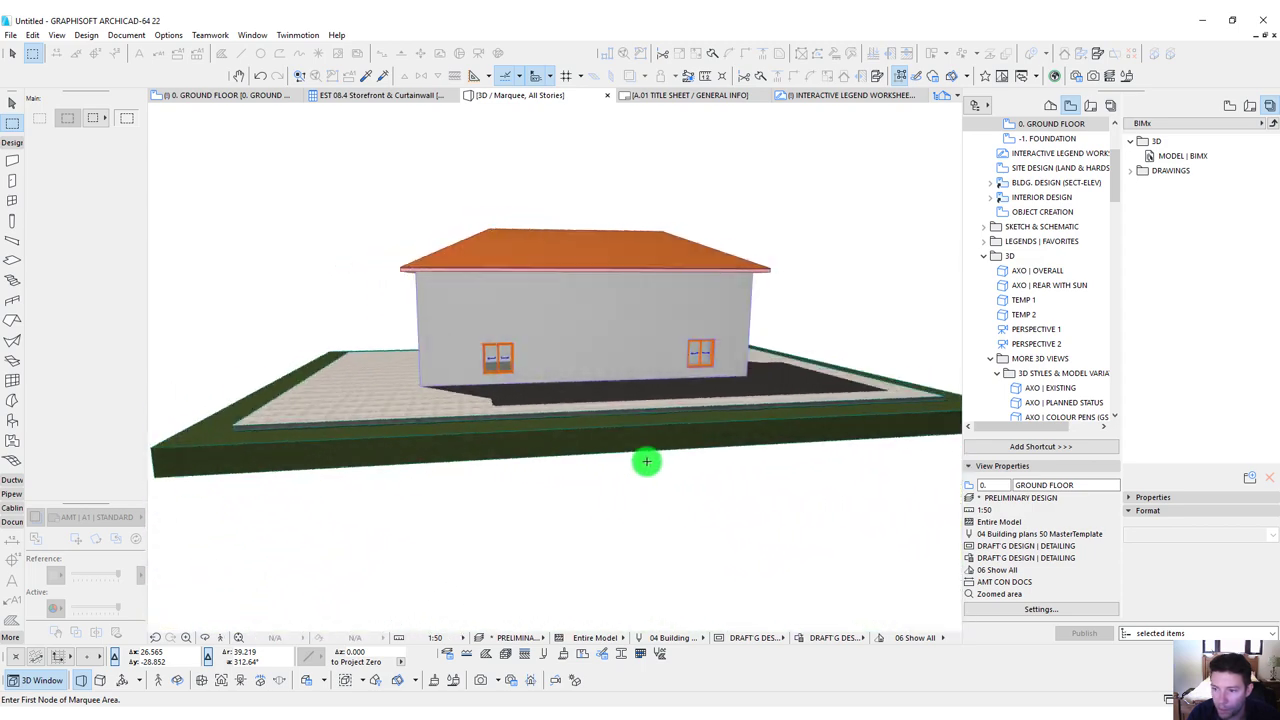
pyautogui.press('F2')
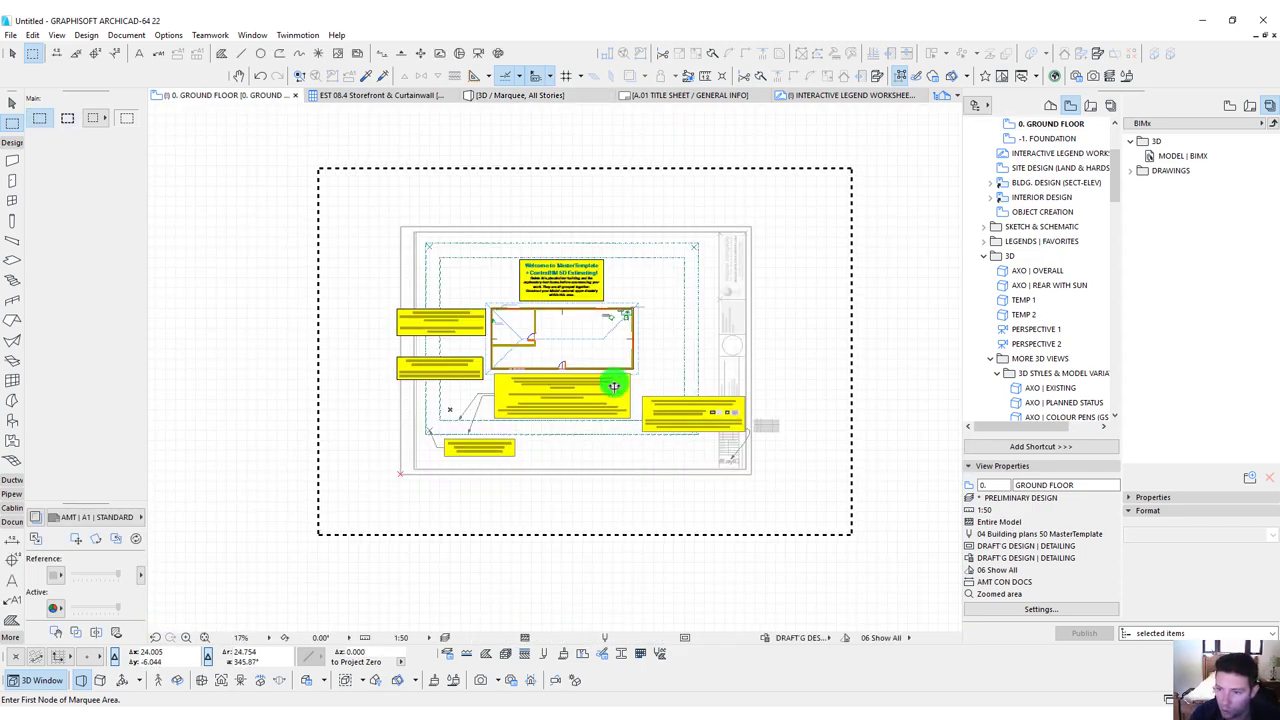
pyautogui.press('Escape')
# Select the entire grouped placeholder building on the ground floor, unlock the layers of its elements, and delete it.
pyautogui.scroll(3, 578, 358)
pyautogui.click(621, 325)
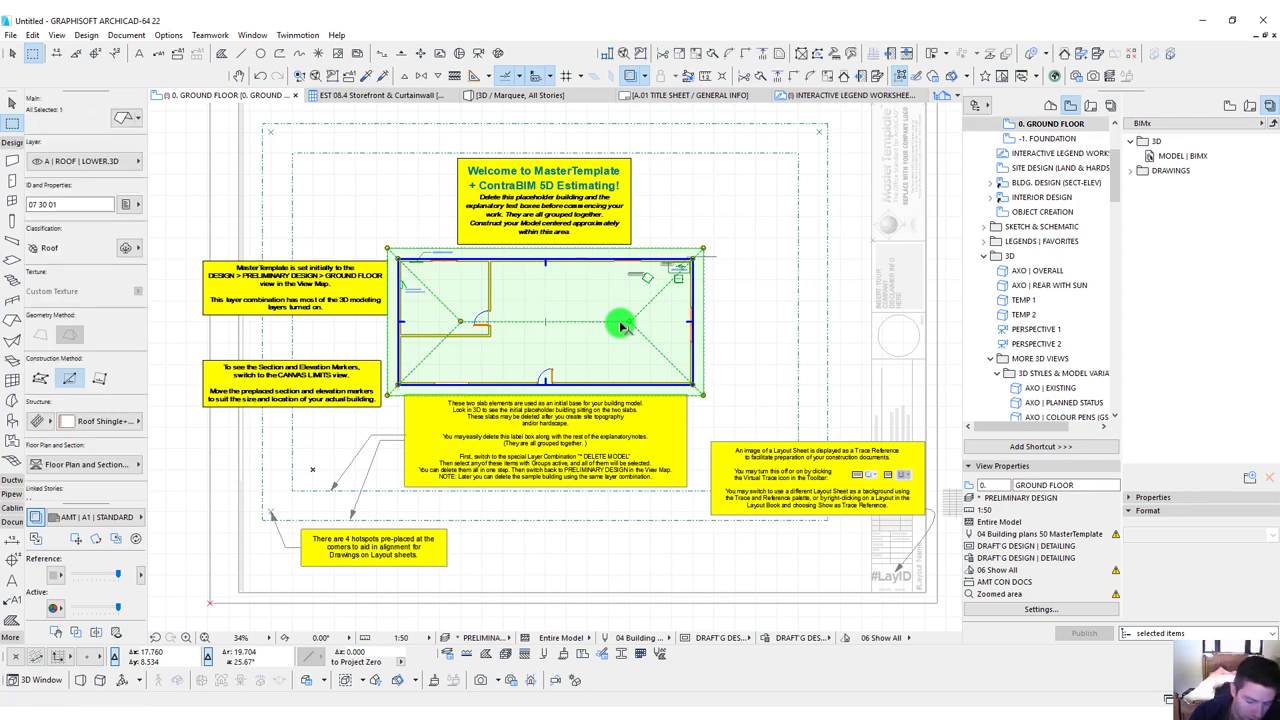
pyautogui.hotkey('alt', 'g')
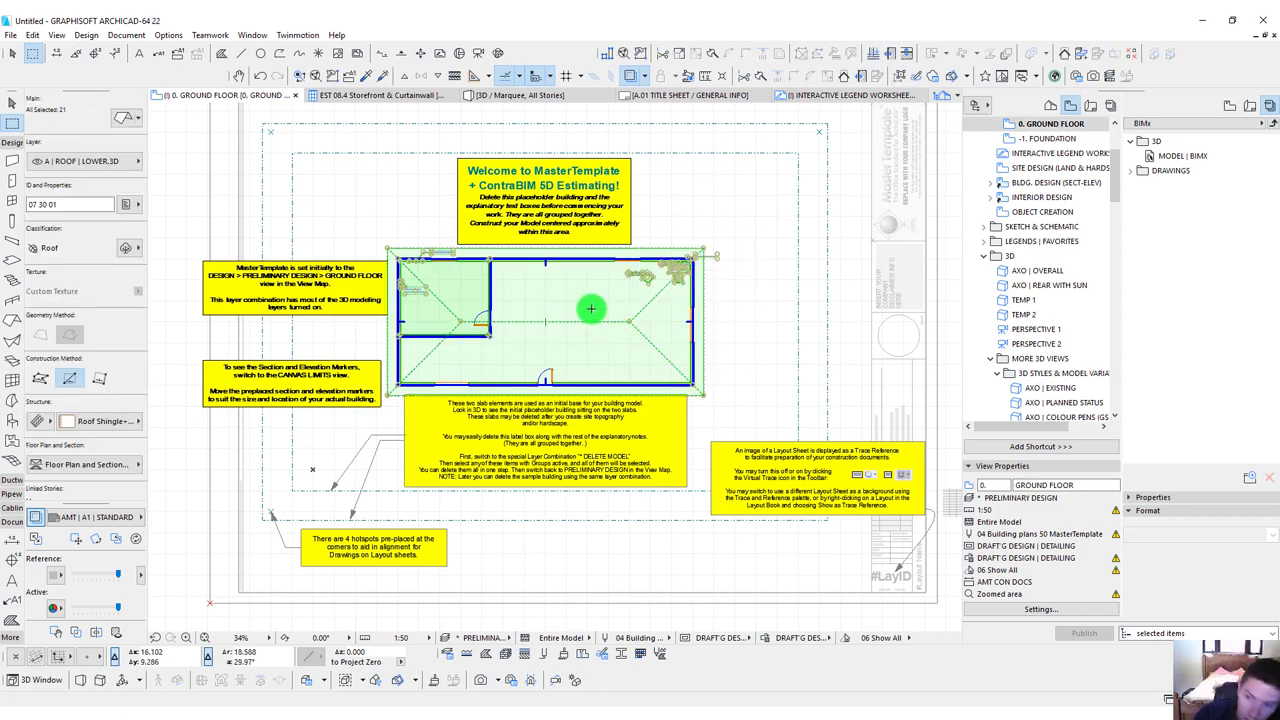
pyautogui.press('Escape')
pyautogui.click(559, 326)
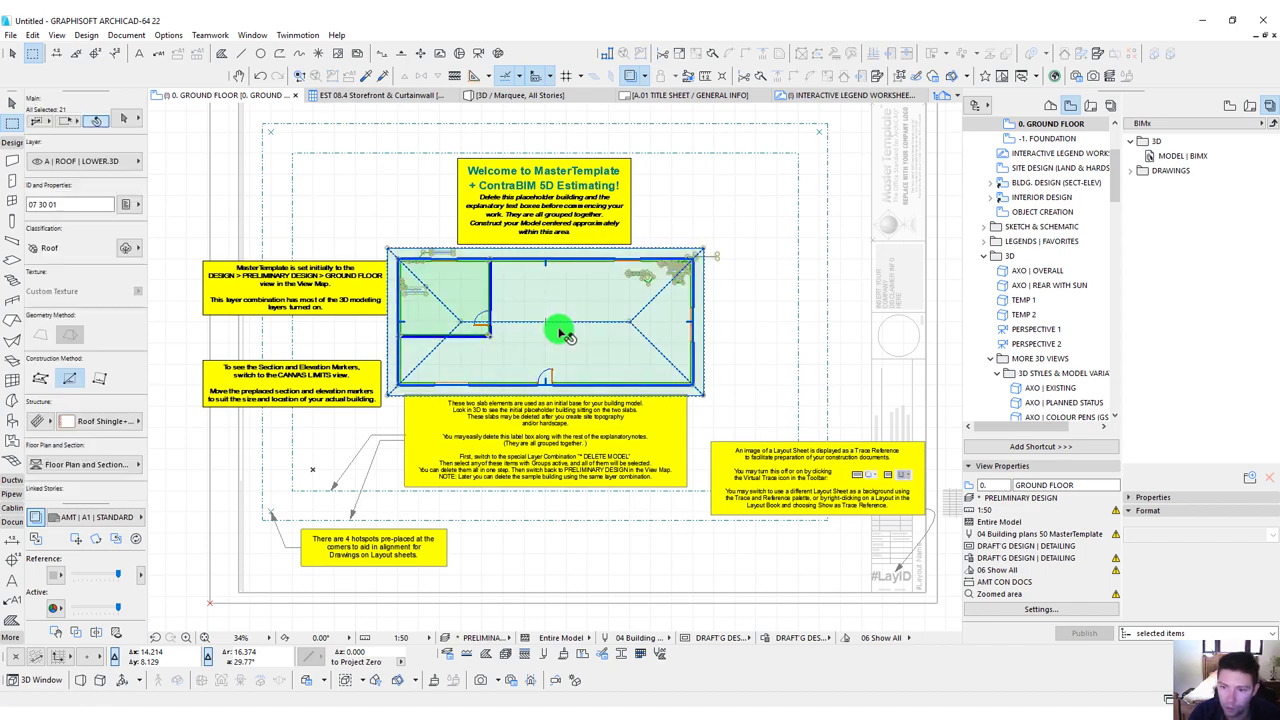
pyautogui.rightClick(560, 331)
pyautogui.moveTo(670, 488)
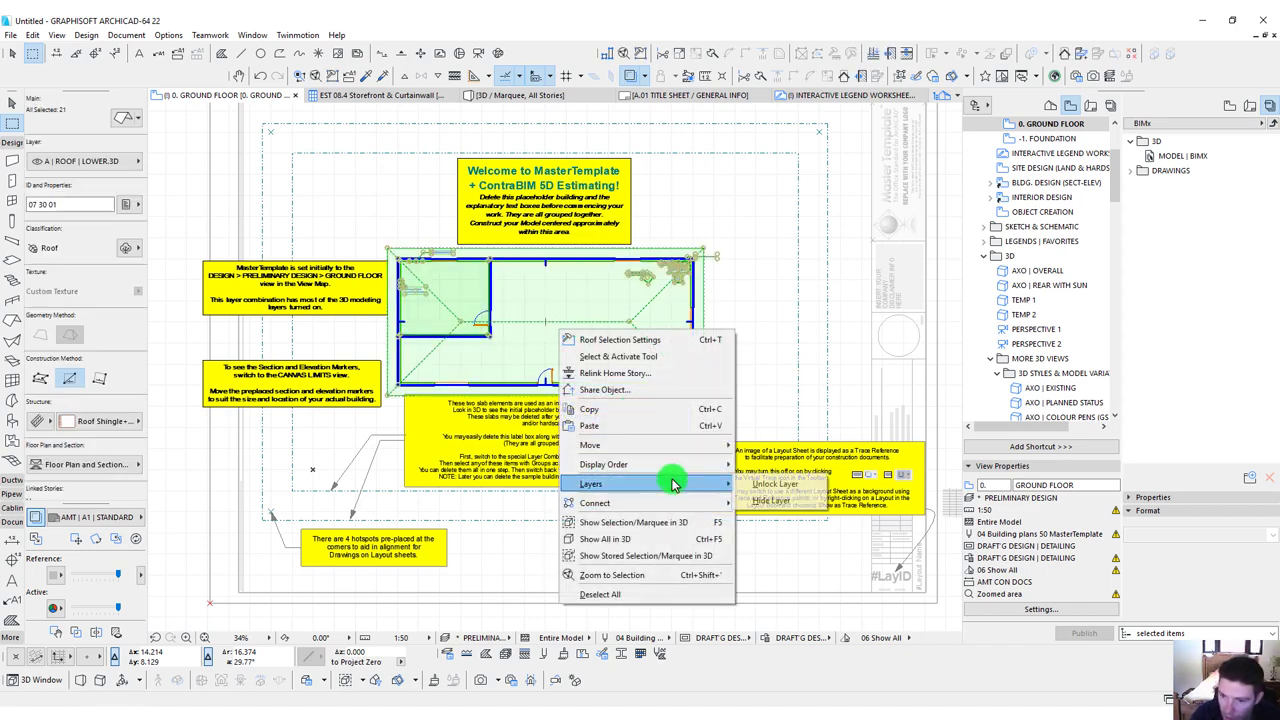
pyautogui.click(773, 499)
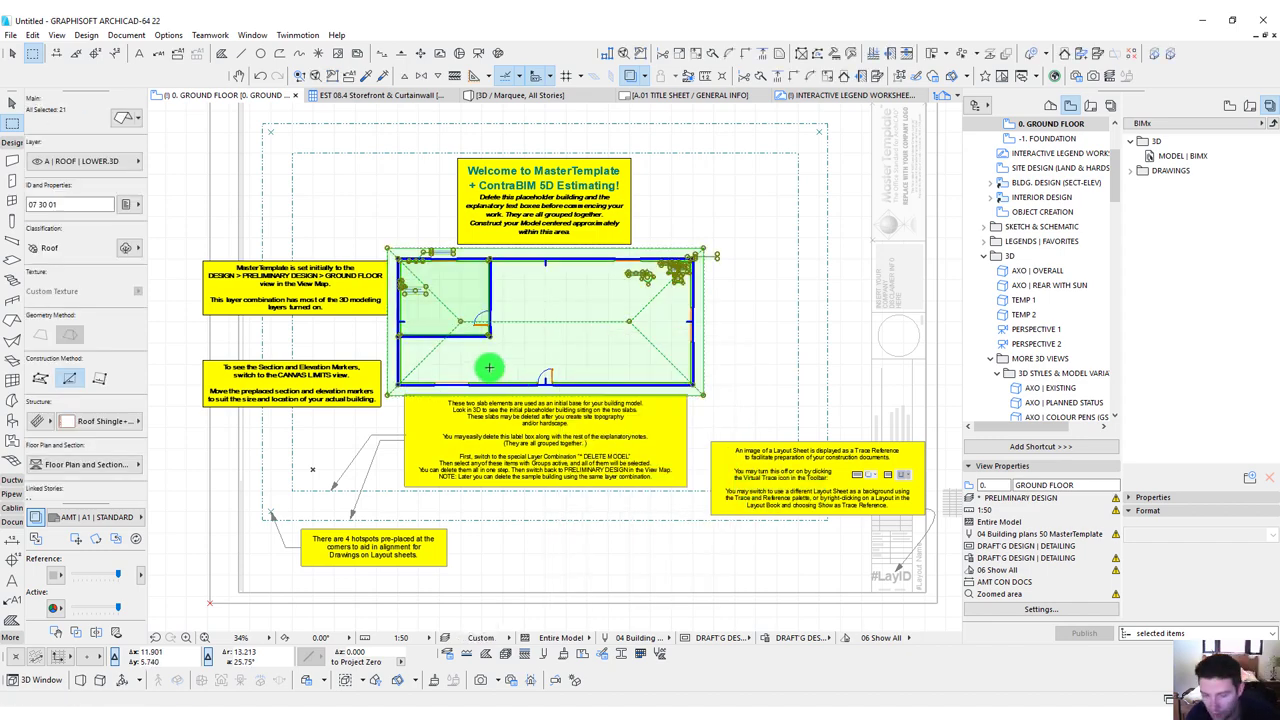
pyautogui.press('Delete')
pyautogui.click(694, 301)
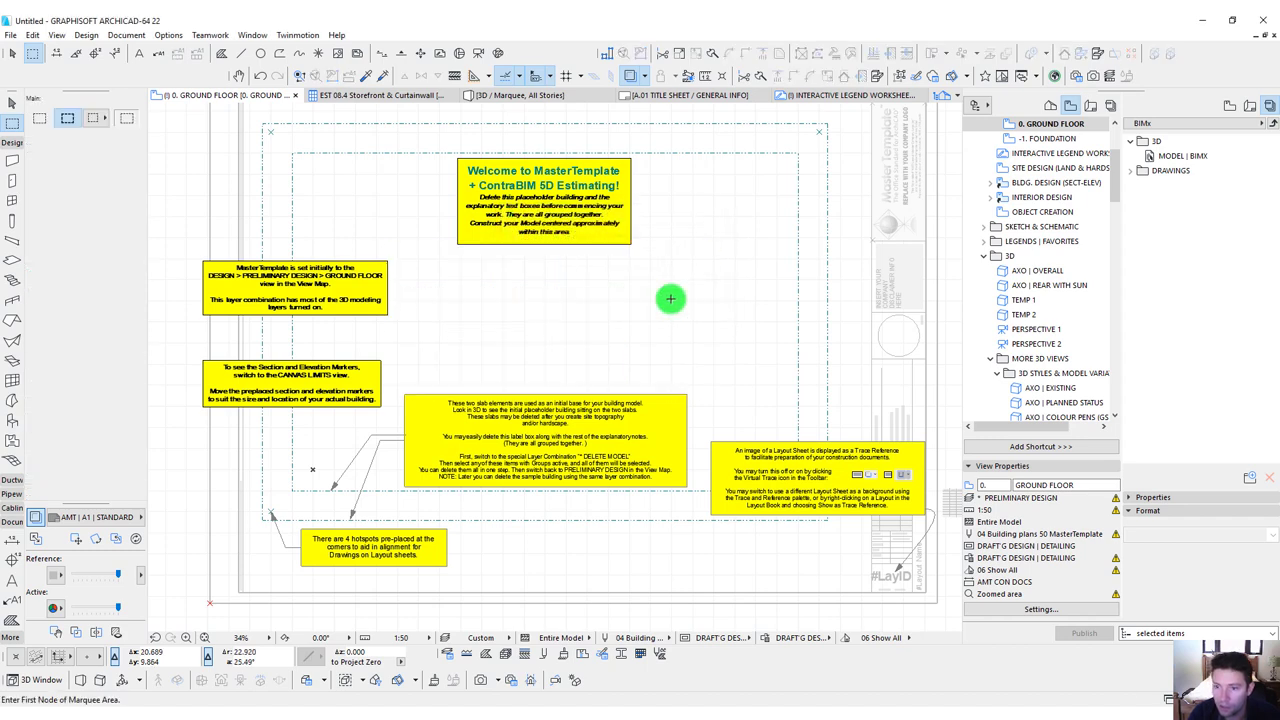
# Delete the yellow welcome and explanatory note boxes around the ground floor drawing area.
pyautogui.click(510, 216)
pyautogui.press('Delete')
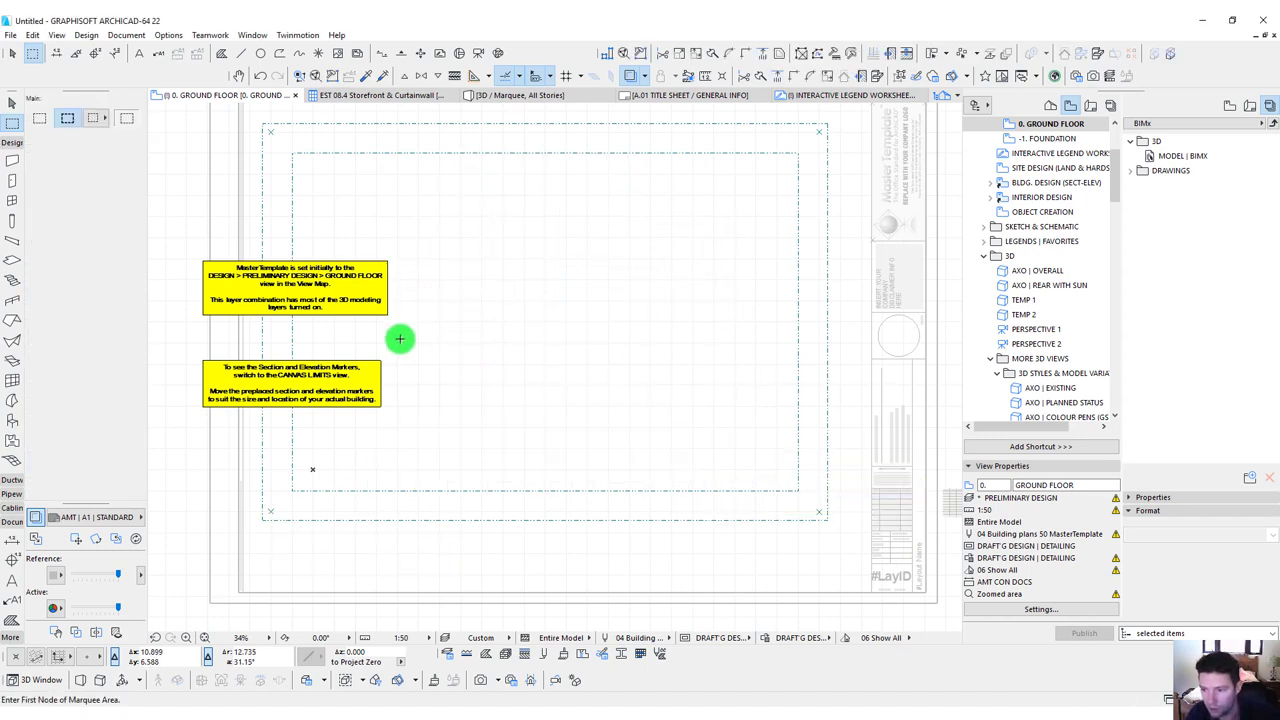
pyautogui.click(339, 300)
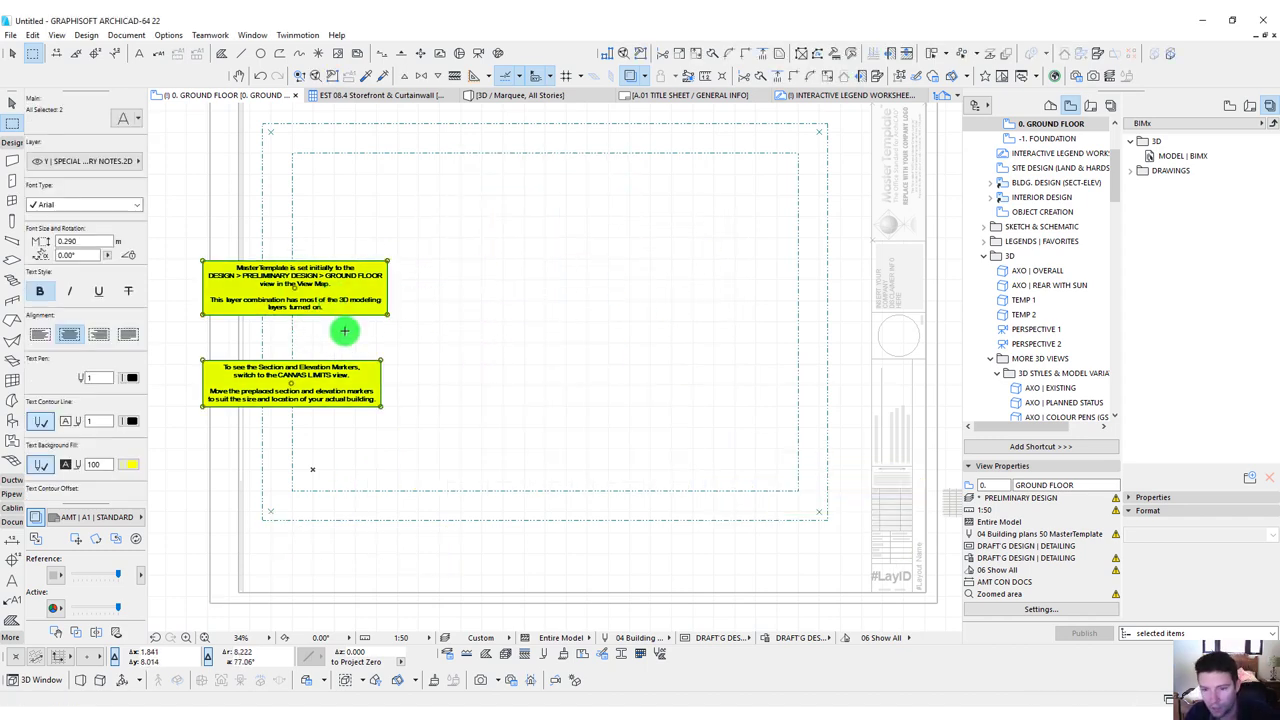
pyautogui.press('Delete')
pyautogui.scroll(-1, 430, 326)
pyautogui.scroll(-4, 430, 326)
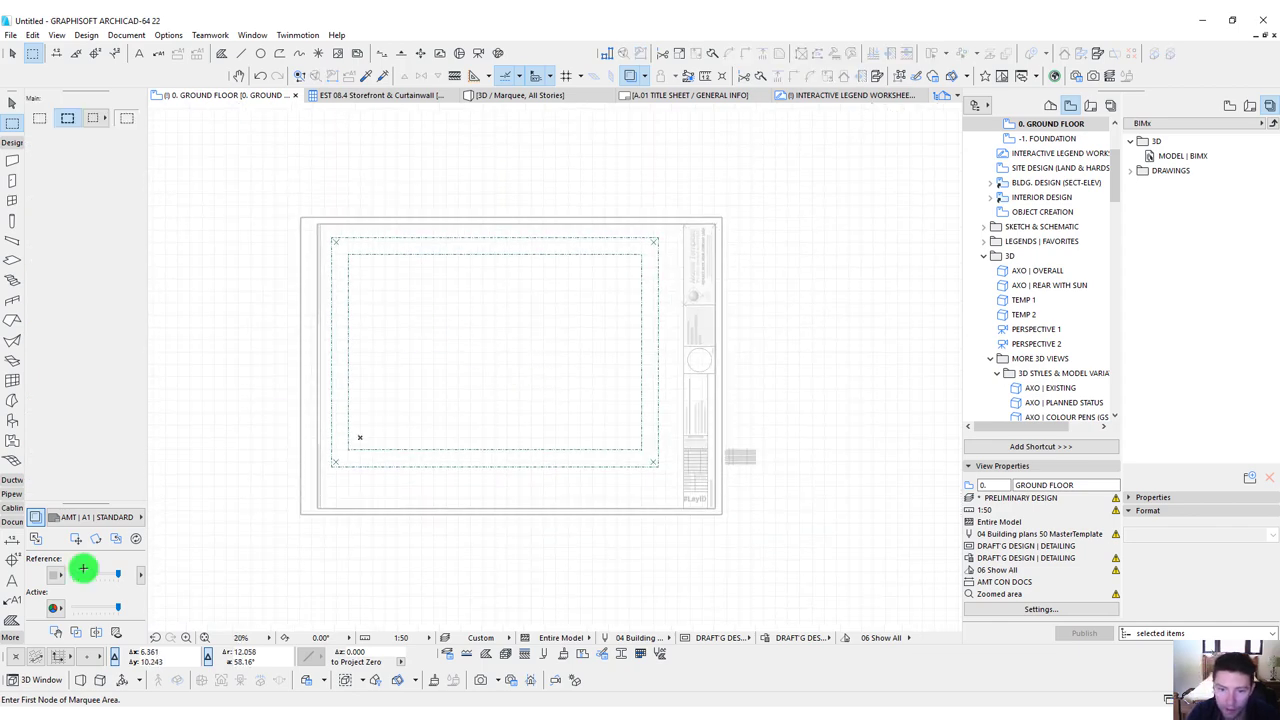
# Collapse the Design and 3D view folders in the project's View Map.
pyautogui.scroll(3, 1054, 240)
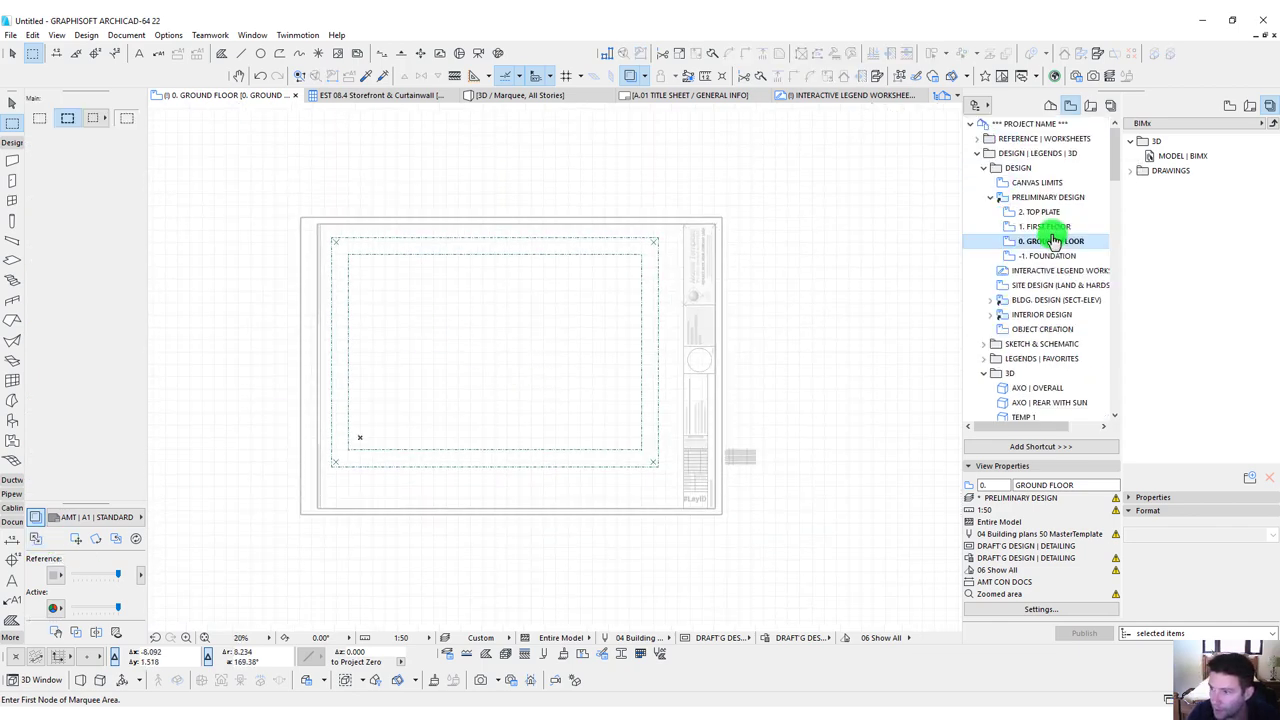
pyautogui.click(990, 198)
pyautogui.click(983, 168)
pyautogui.click(983, 212)
pyautogui.click(1020, 370)
pyautogui.scroll(-3, 1021, 368)
pyautogui.click(984, 197)
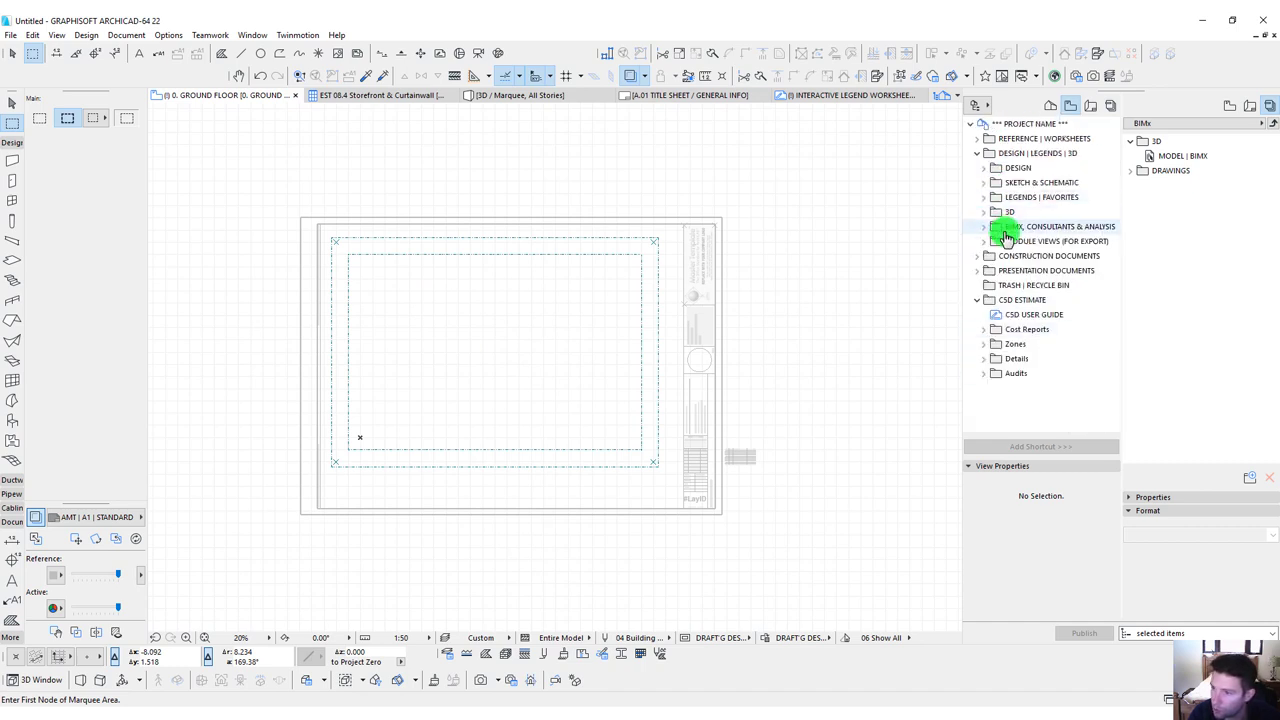
# Open the 0. GROUND FLOOR PLAN view from the 1:50 floor plans of the construction documents.
pyautogui.click(978, 256)
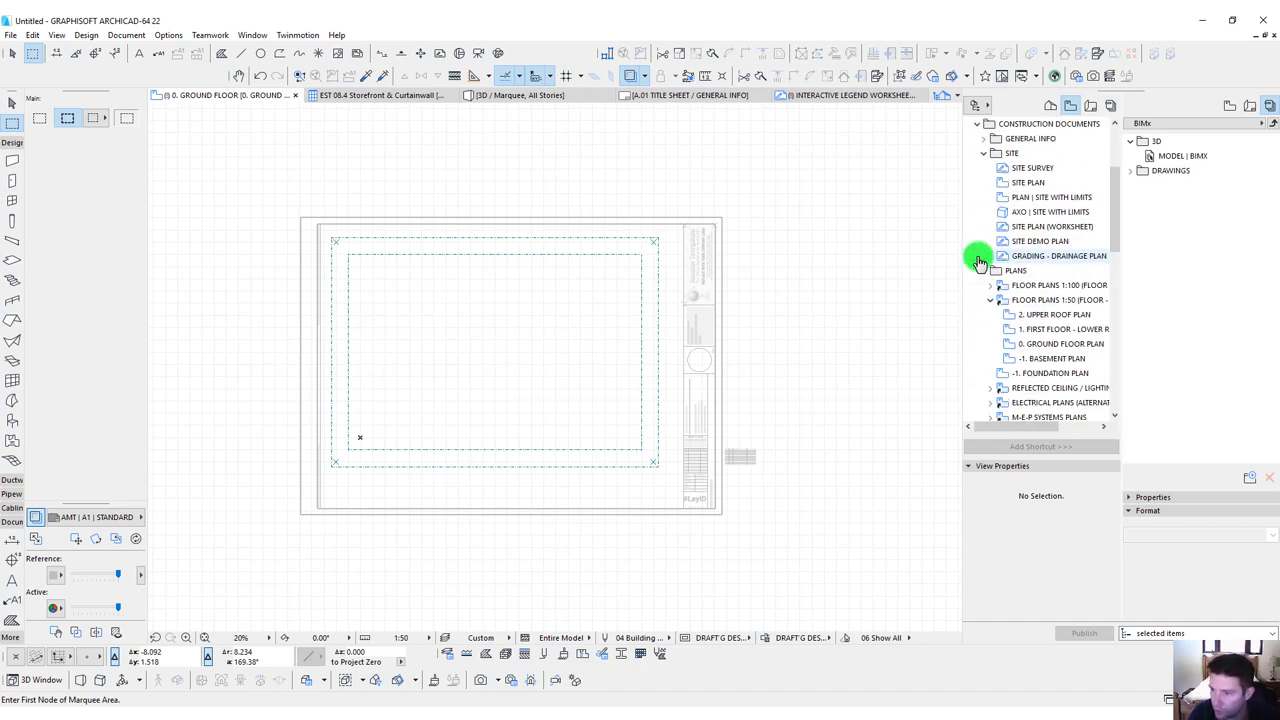
pyautogui.click(1012, 291)
pyautogui.click(990, 300)
pyautogui.click(990, 300)
pyautogui.scroll(-1, 1015, 313)
pyautogui.click(1035, 302)
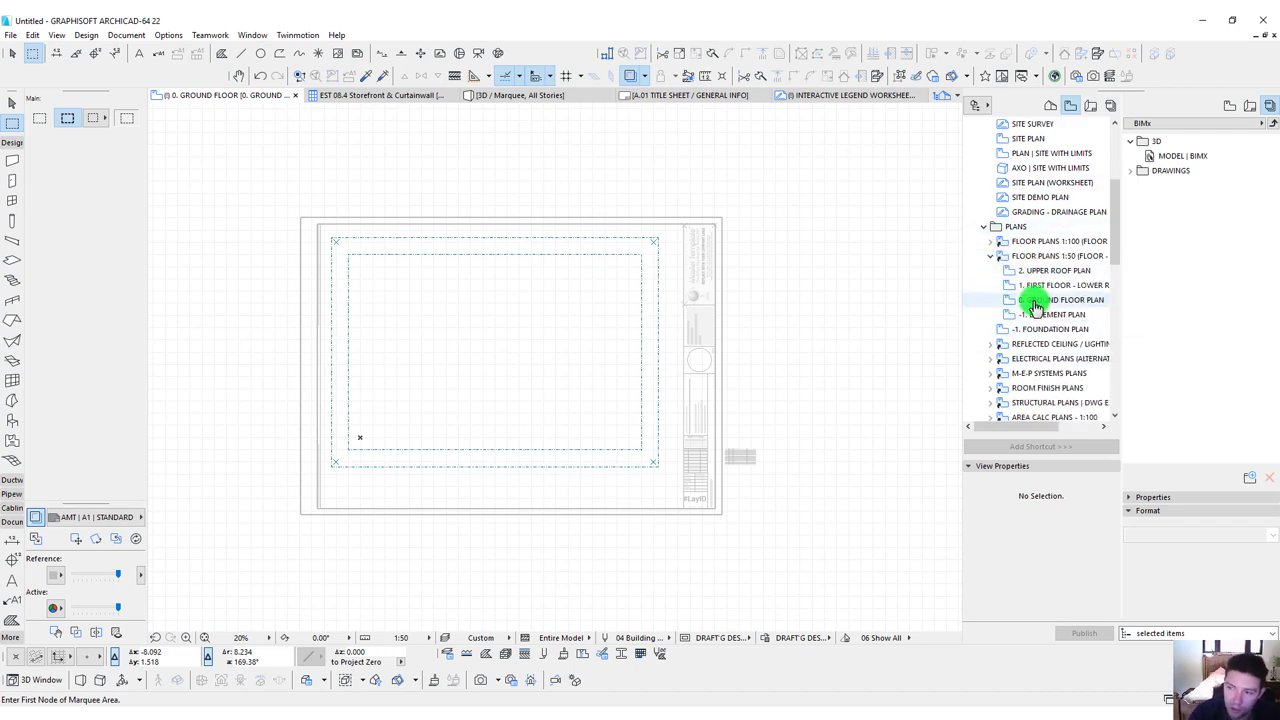
pyautogui.click(1040, 285)
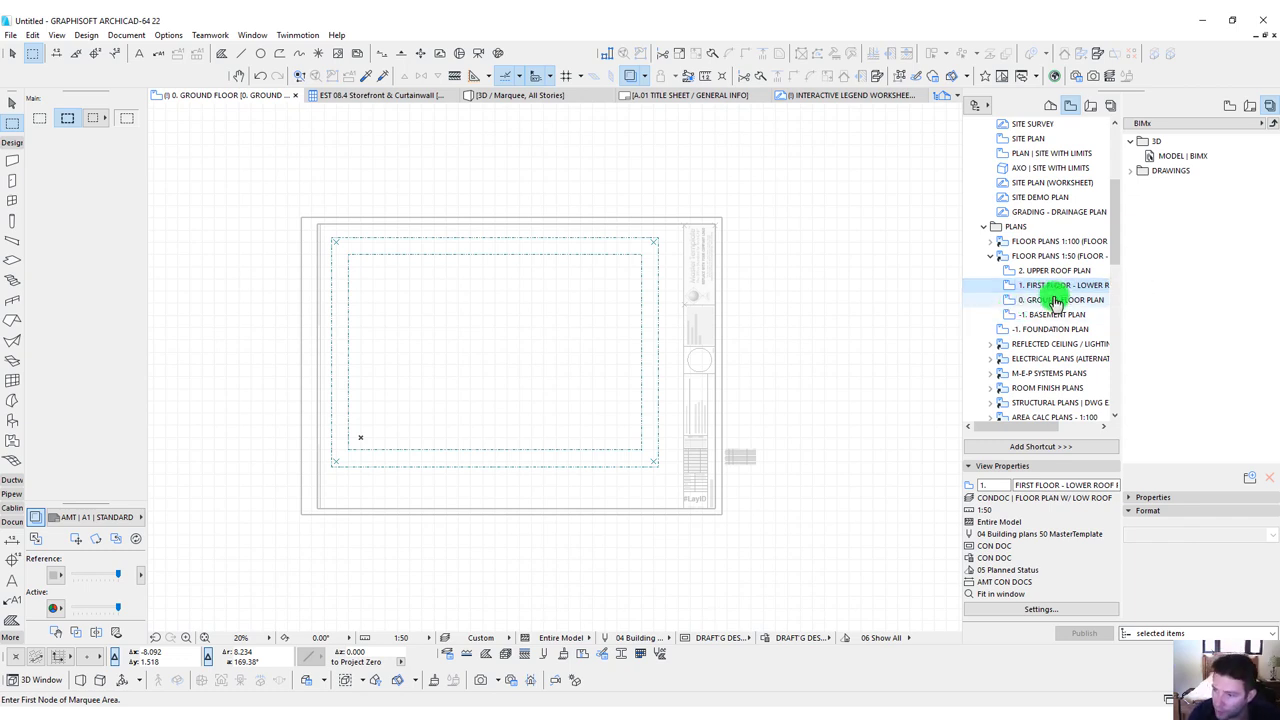
pyautogui.click(1053, 302)
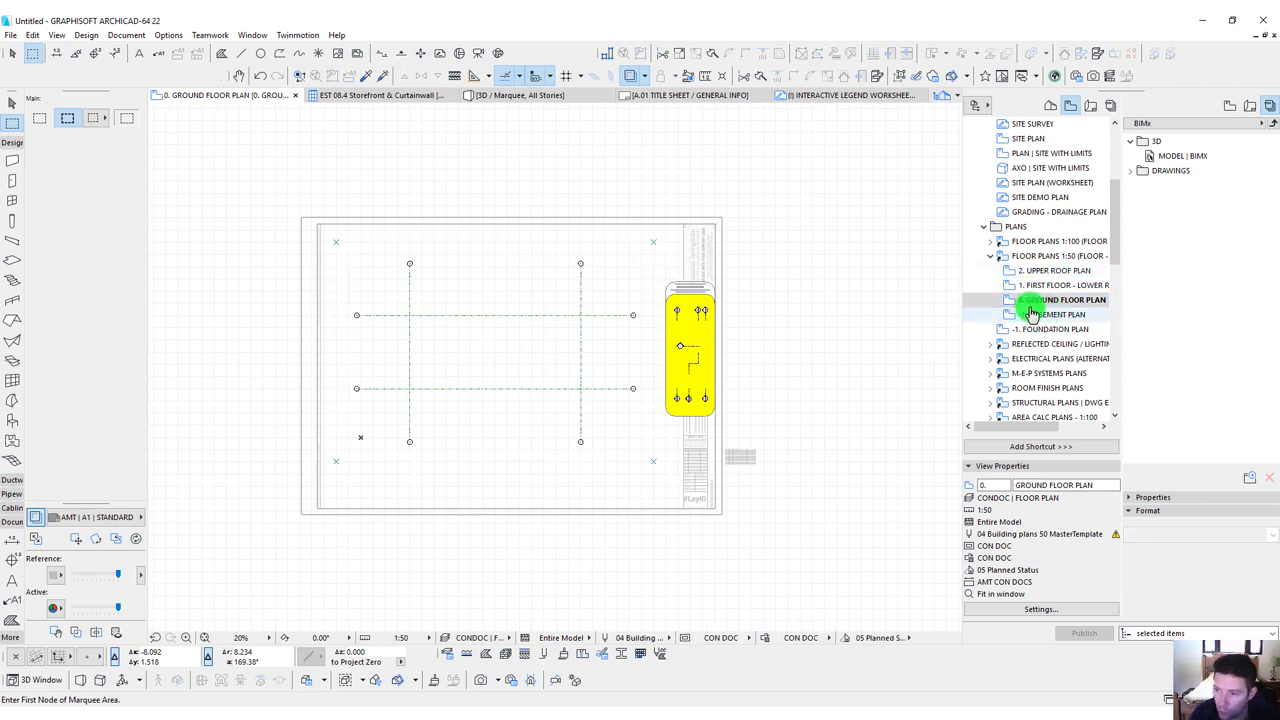
pyautogui.moveTo(467, 313); pyautogui.dragTo(461, 320, button='middle')
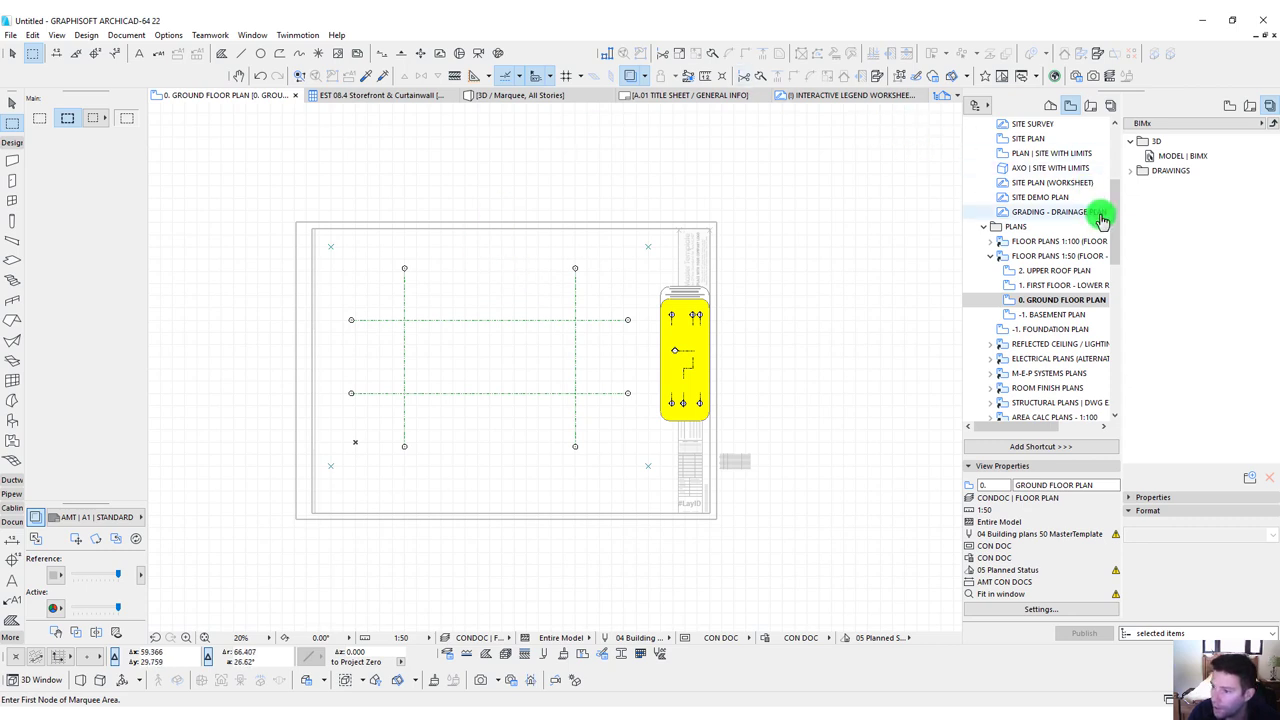
# Collapse the construction documents folders and open the LEGEND 2D | SECTIONS view from the 2D legends.
pyautogui.click(990, 261)
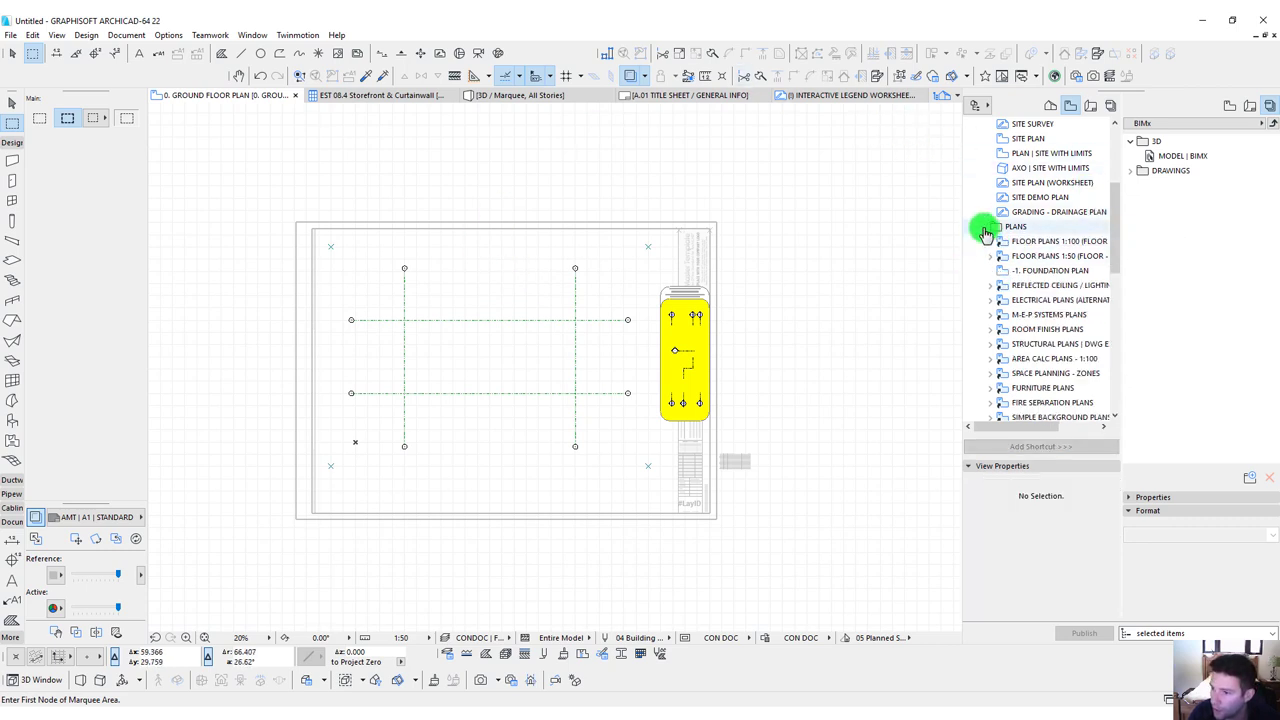
pyautogui.scroll(4, 1003, 265)
pyautogui.click(984, 286)
pyautogui.click(977, 257)
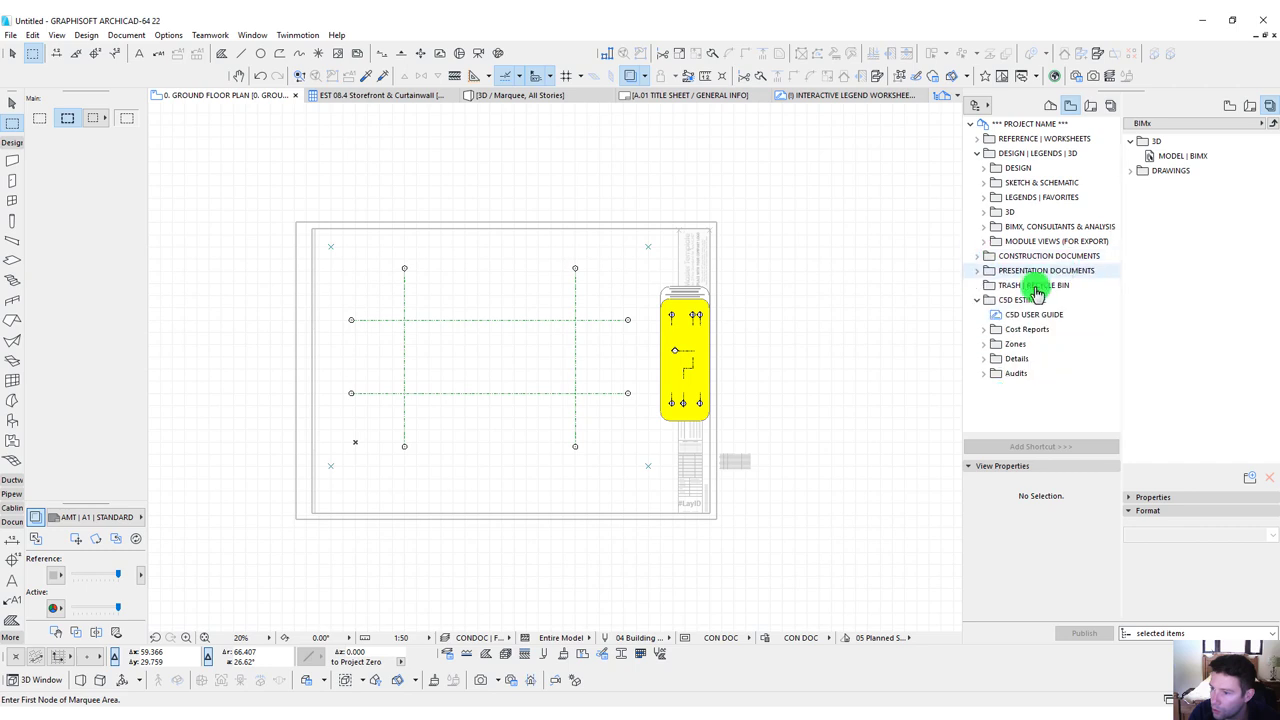
pyautogui.click(984, 199)
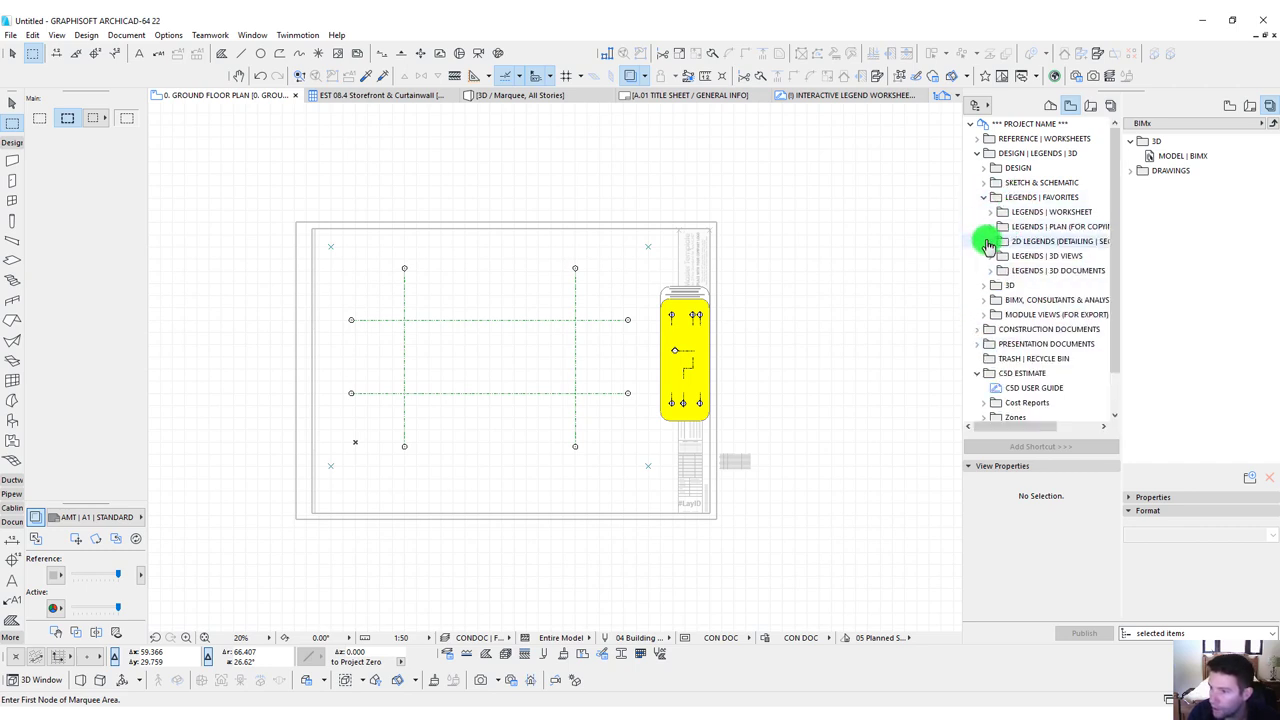
pyautogui.click(990, 241)
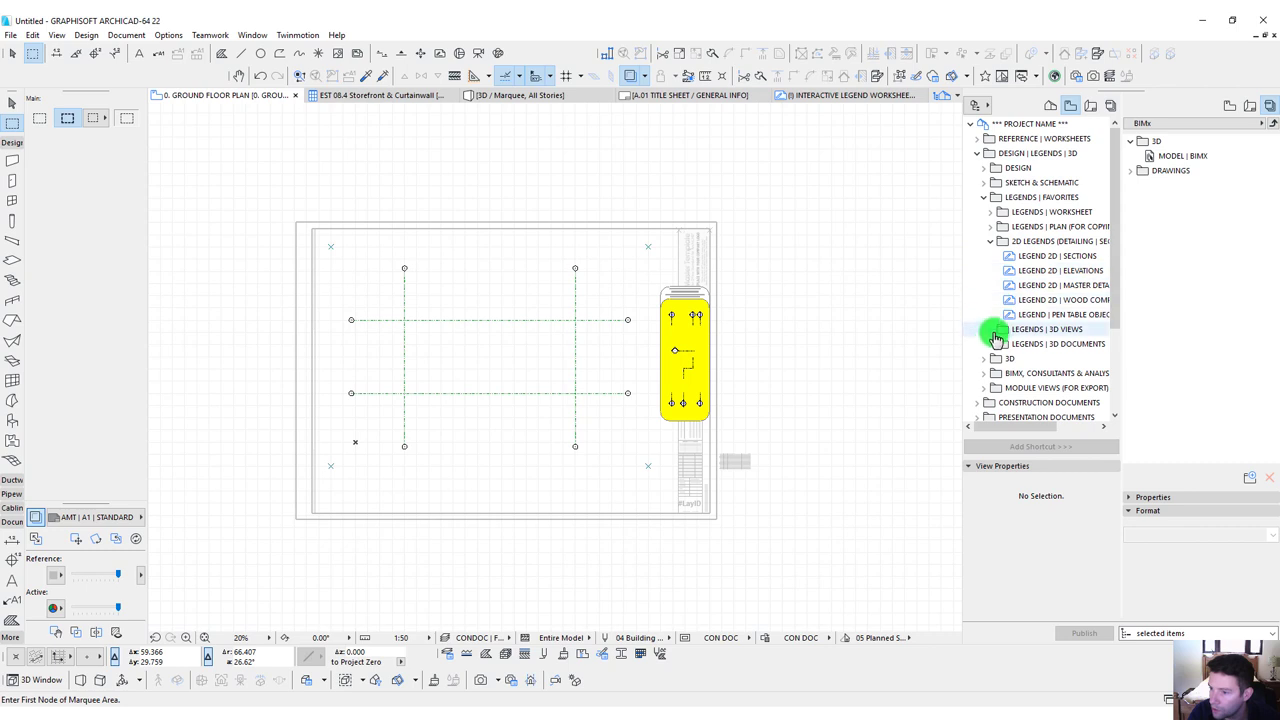
pyautogui.doubleClick(1033, 257)
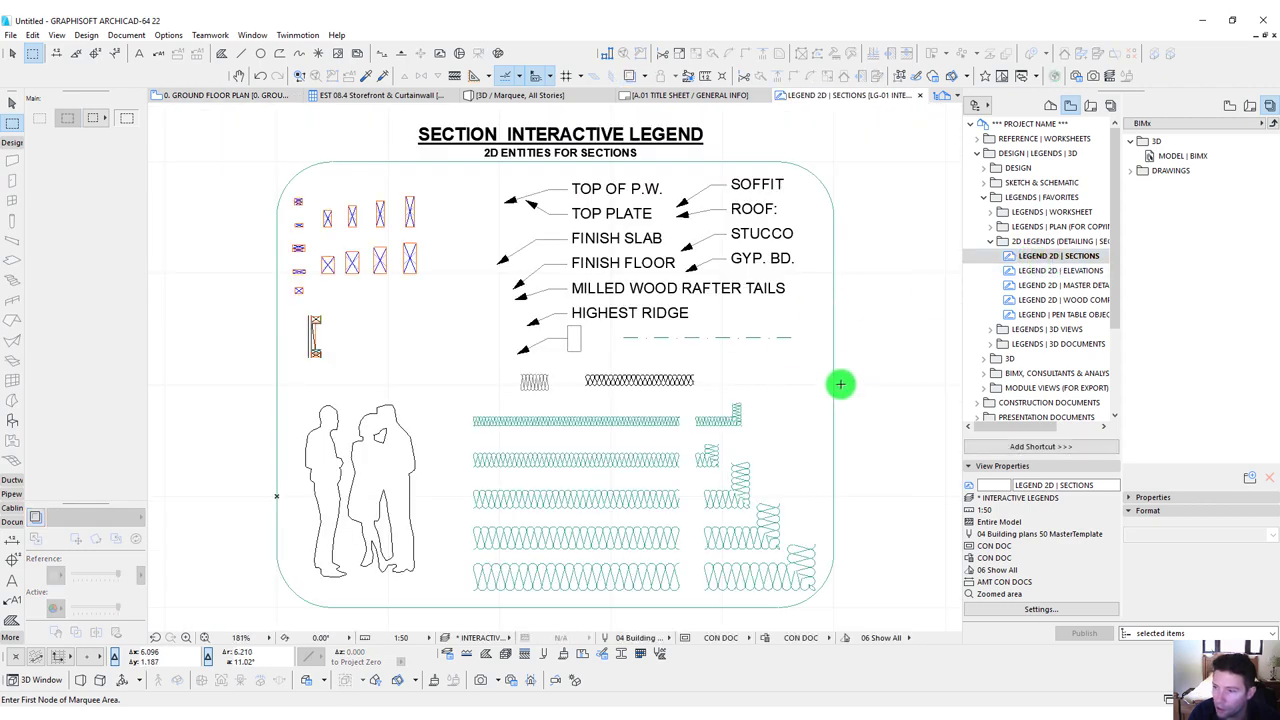
pyautogui.scroll(-3, 511, 256)
# Open the LEGEND 3D | ALL plan view and examine the CSI codes and unit costs beside the exterior plaster walls.
pyautogui.click(989, 242)
pyautogui.click(990, 229)
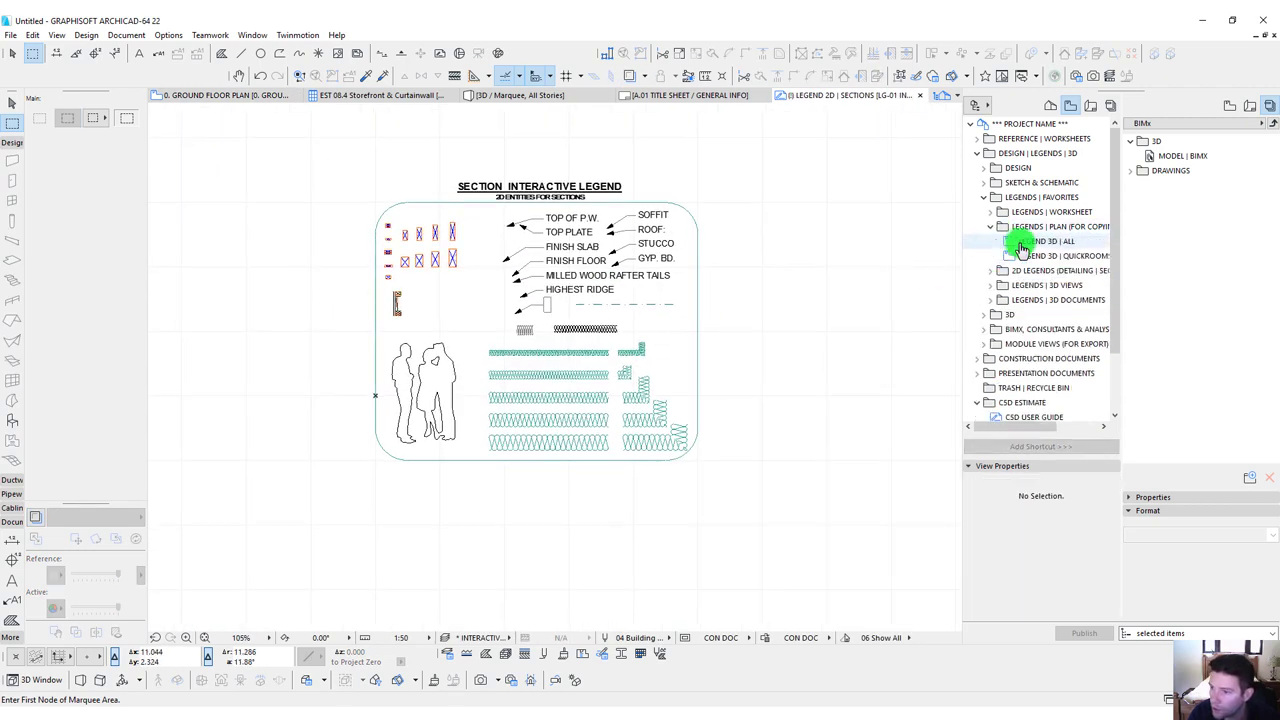
pyautogui.doubleClick(1022, 241)
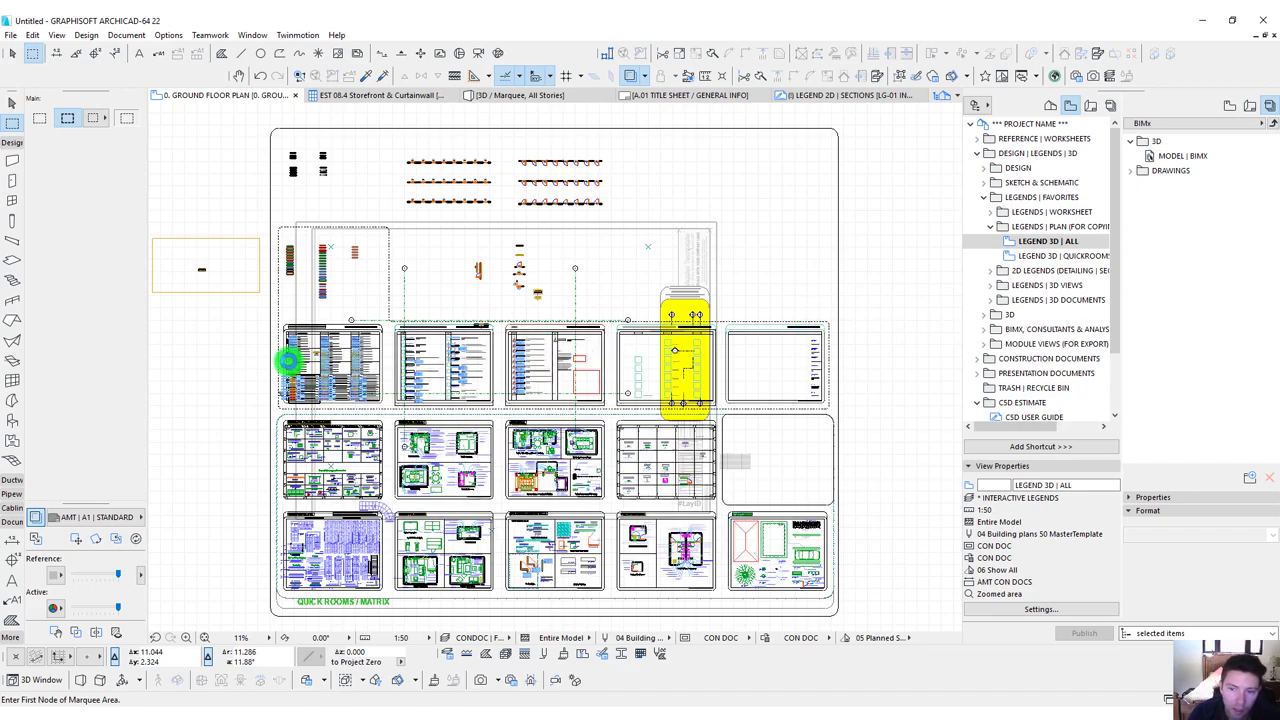
pyautogui.scroll(10, 298, 362)
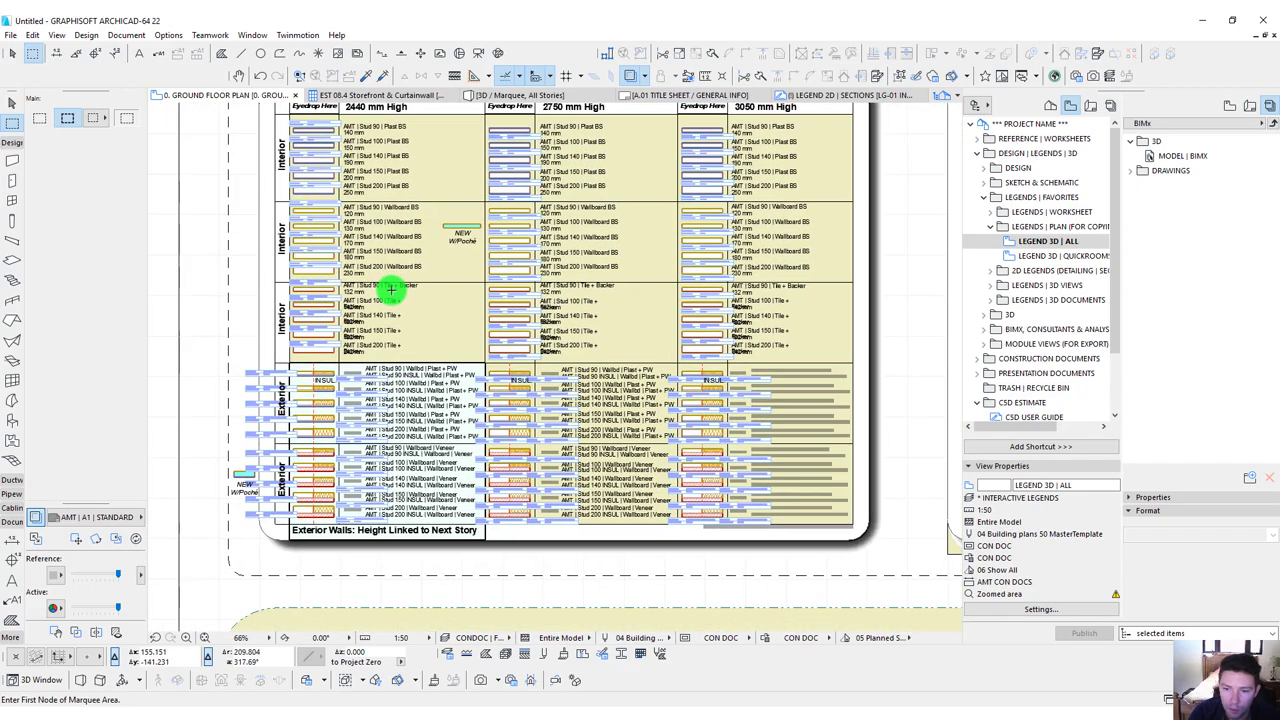
pyautogui.scroll(4, 314, 452)
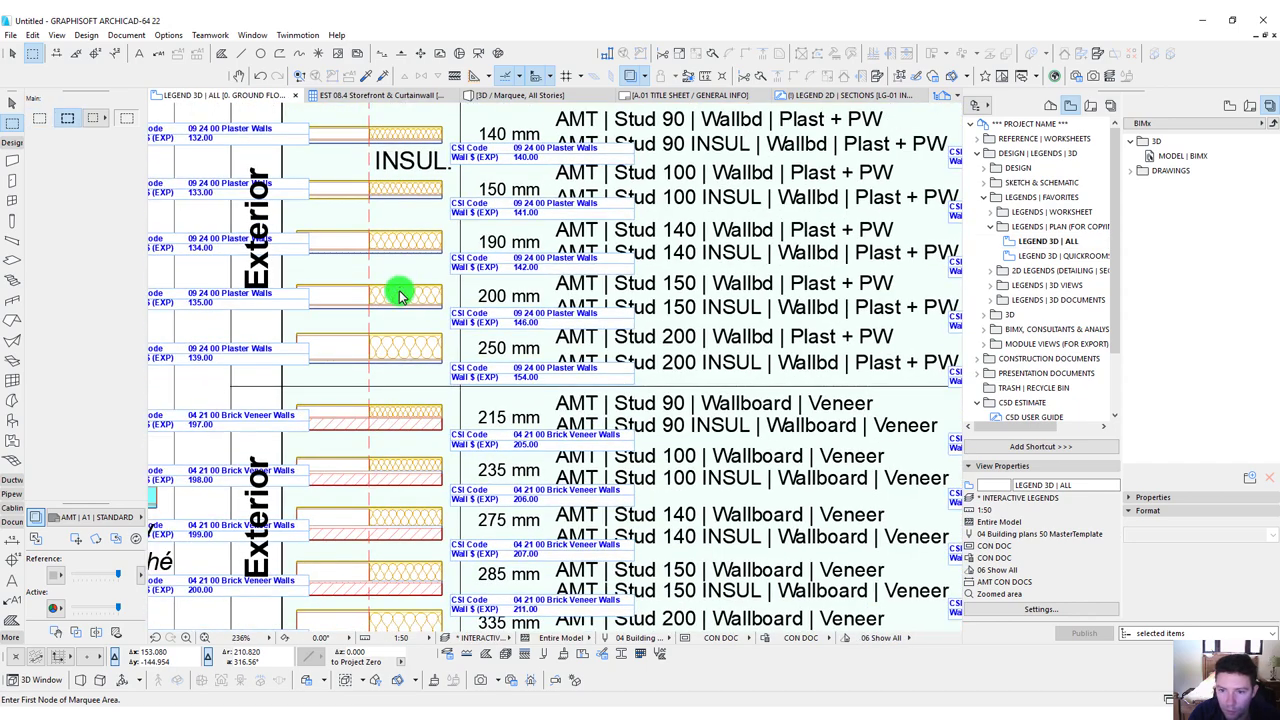
pyautogui.scroll(4, 472, 320)
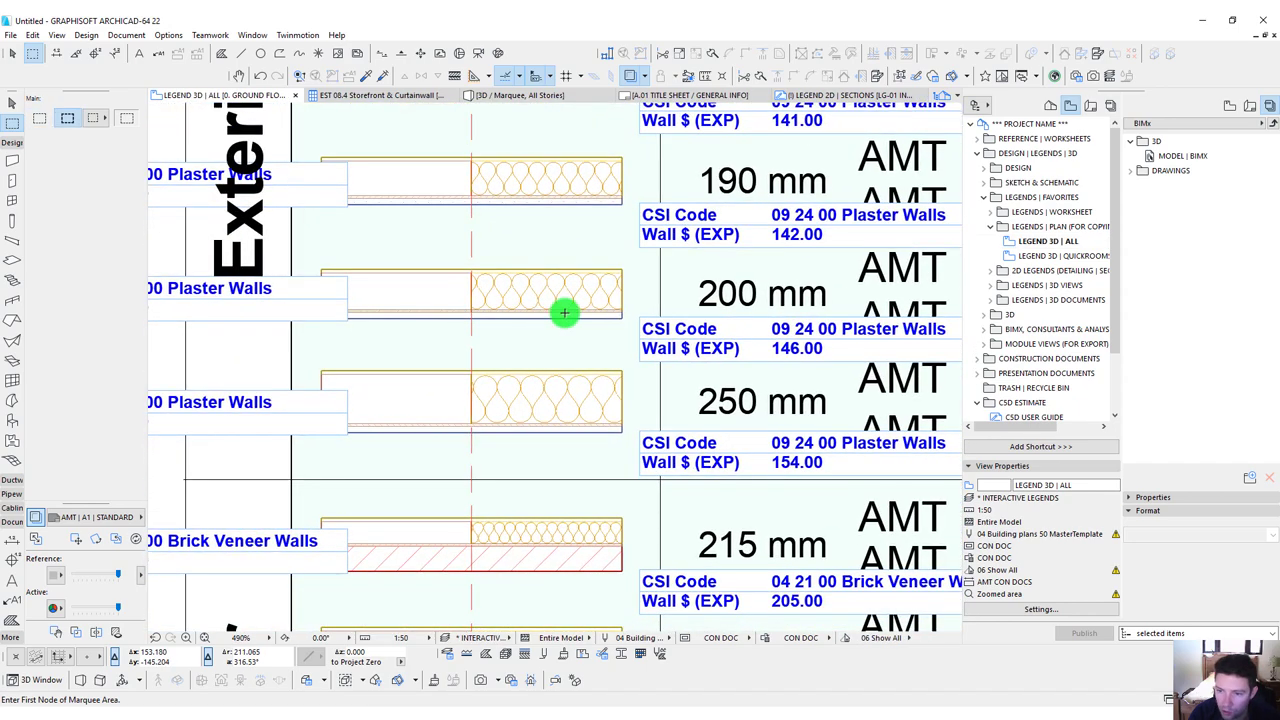
# Pick up the settings of the insulated 200 mm exterior plaster wall, AMT | Stud 150 INSUL | Wallbd | Plast + PW, from the legend.
pyautogui.keyDown('alt'); pyautogui.click(617, 313); pyautogui.keyUp('alt')
pyautogui.scroll(5, 581, 295)
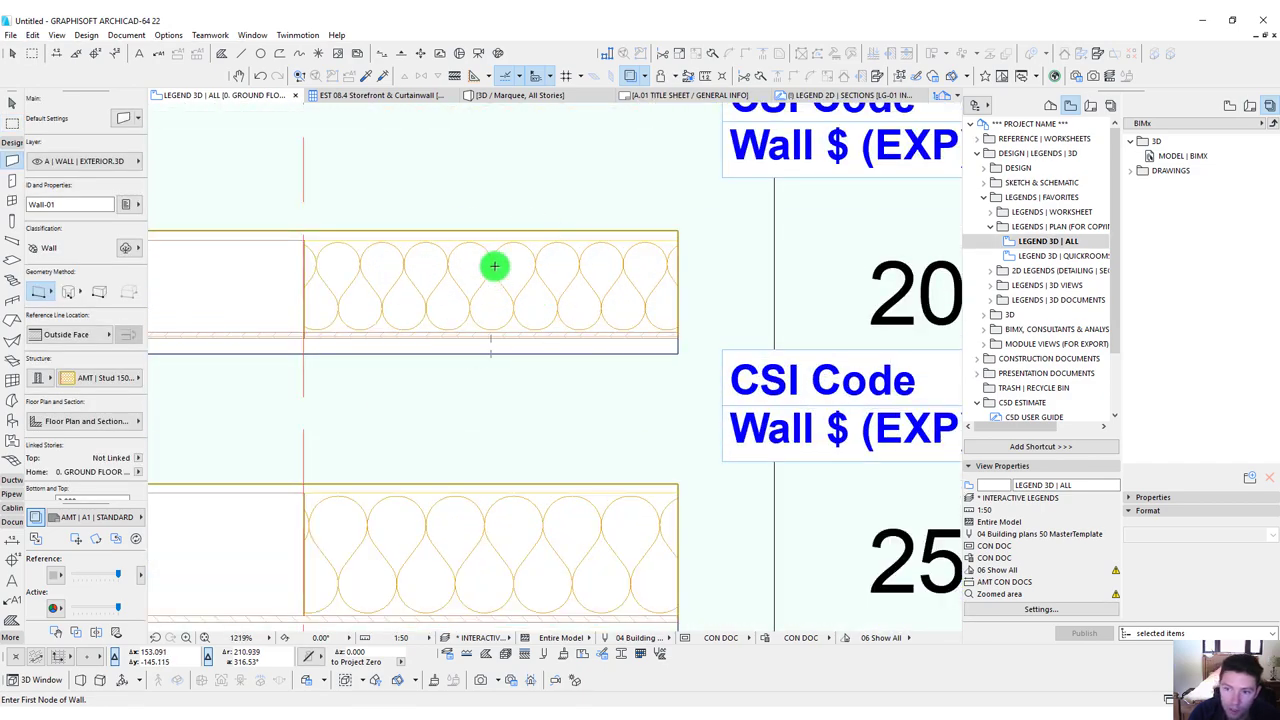
pyautogui.scroll(-10, 651, 235)
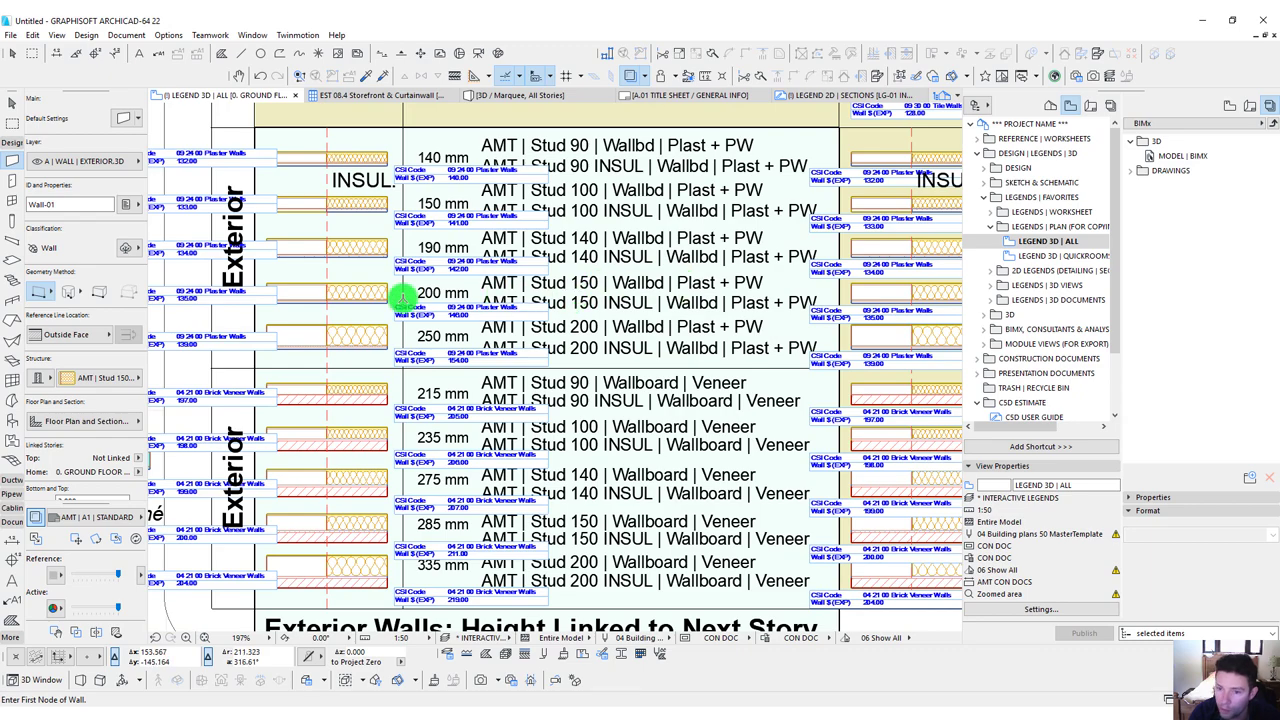
pyautogui.scroll(-15, 420, 293)
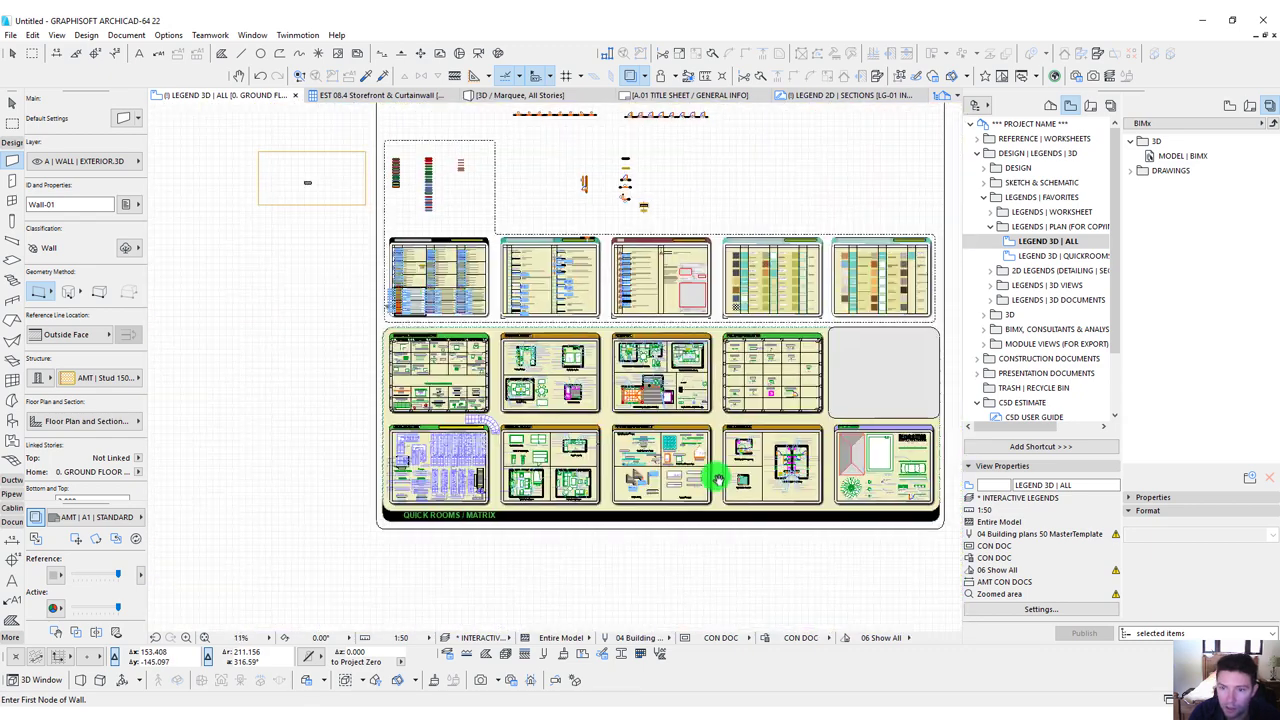
# Collapse the plan legends folder and expand the construction documents folder in the View Map.
pyautogui.moveTo(538, 348); pyautogui.dragTo(676, 469, button='middle')
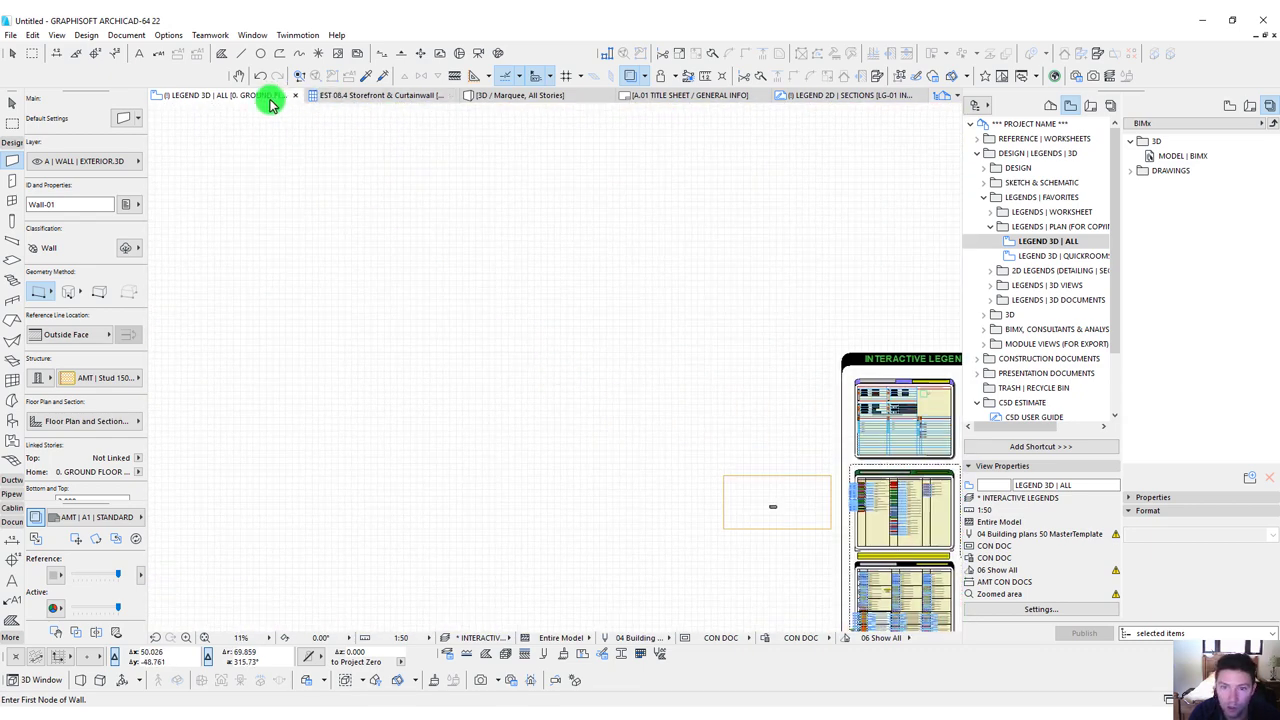
pyautogui.click(990, 227)
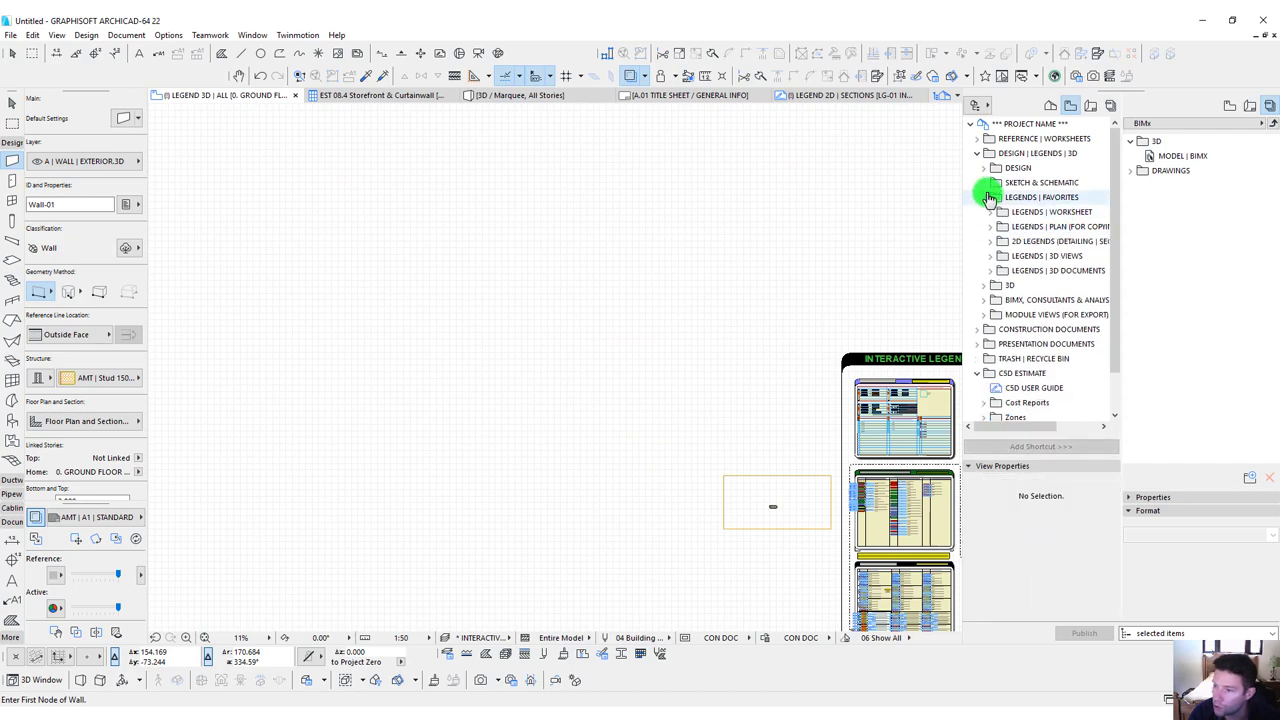
pyautogui.click(977, 331)
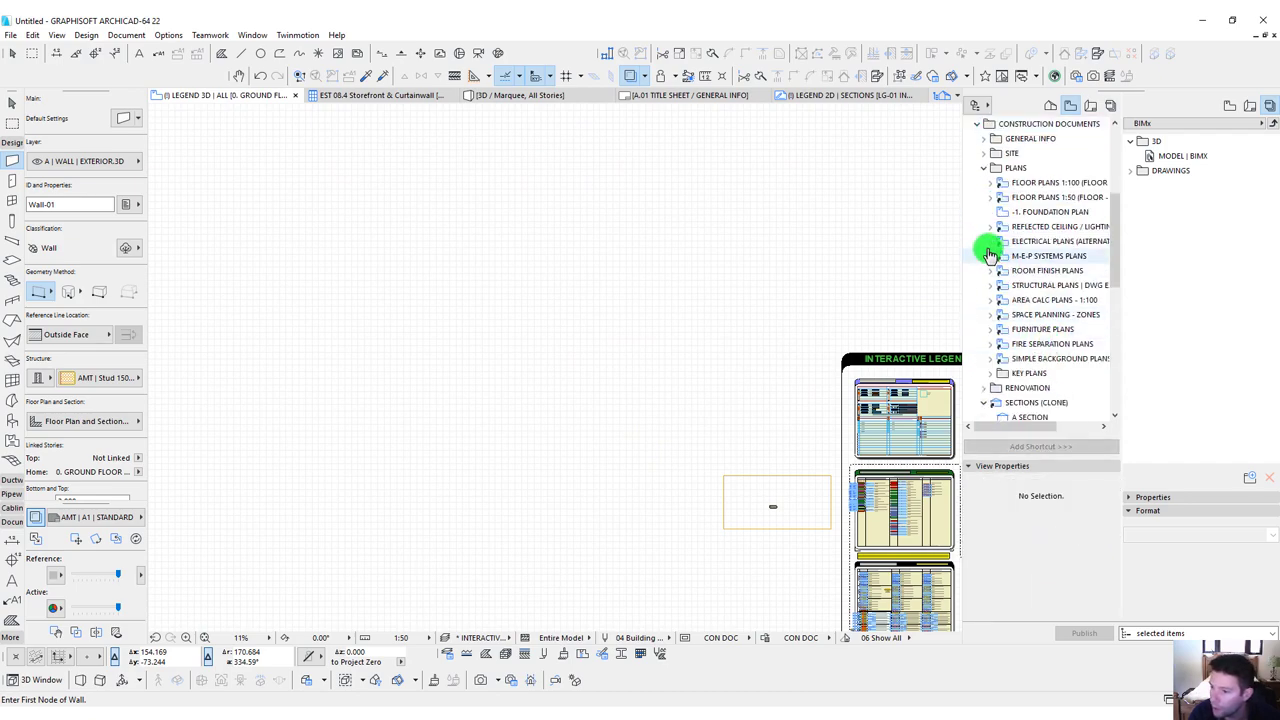
# Pick up the settings of the first W01 window in the Construction Edge row of the Window Legend.
pyautogui.moveTo(950, 465); pyautogui.dragTo(383, 338, button='middle')
pyautogui.scroll(8, 383, 338)
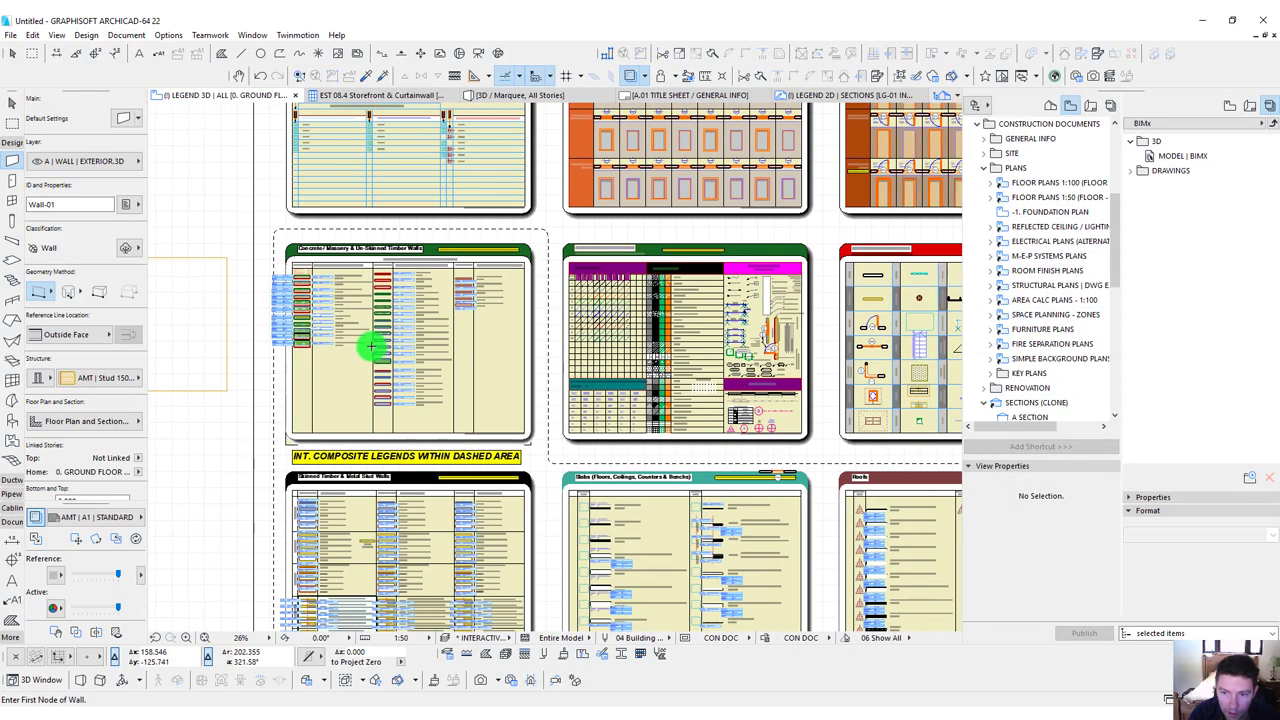
pyautogui.scroll(-10, 407, 491)
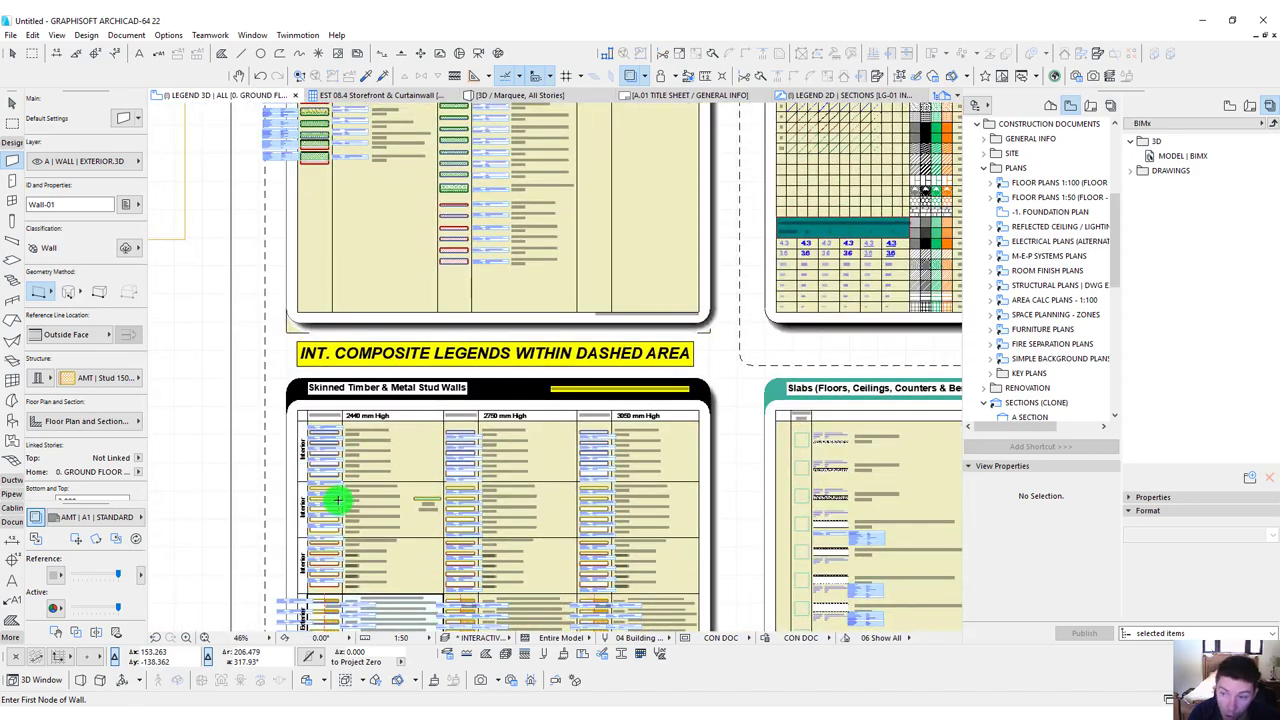
pyautogui.scroll(6, 630, 211)
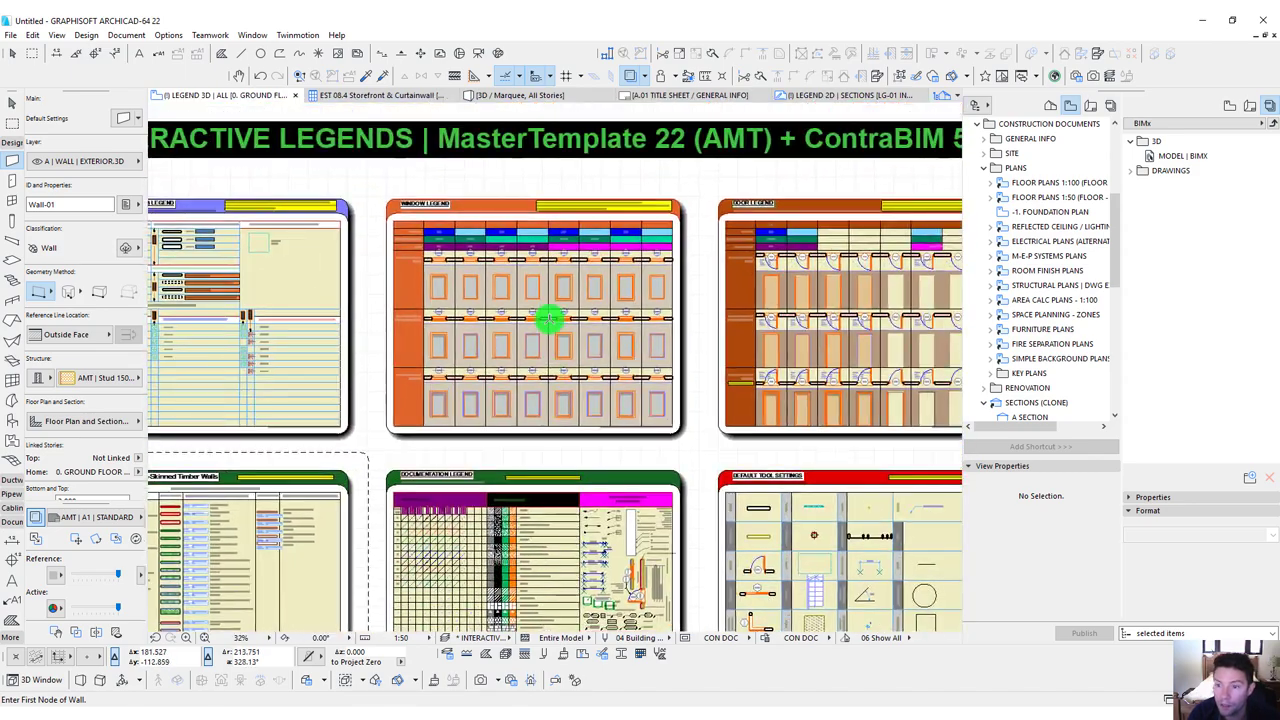
pyautogui.scroll(2, 320, 236)
pyautogui.scroll(1, 307, 238)
pyautogui.moveTo(307, 238); pyautogui.dragTo(537, 245, button='middle')
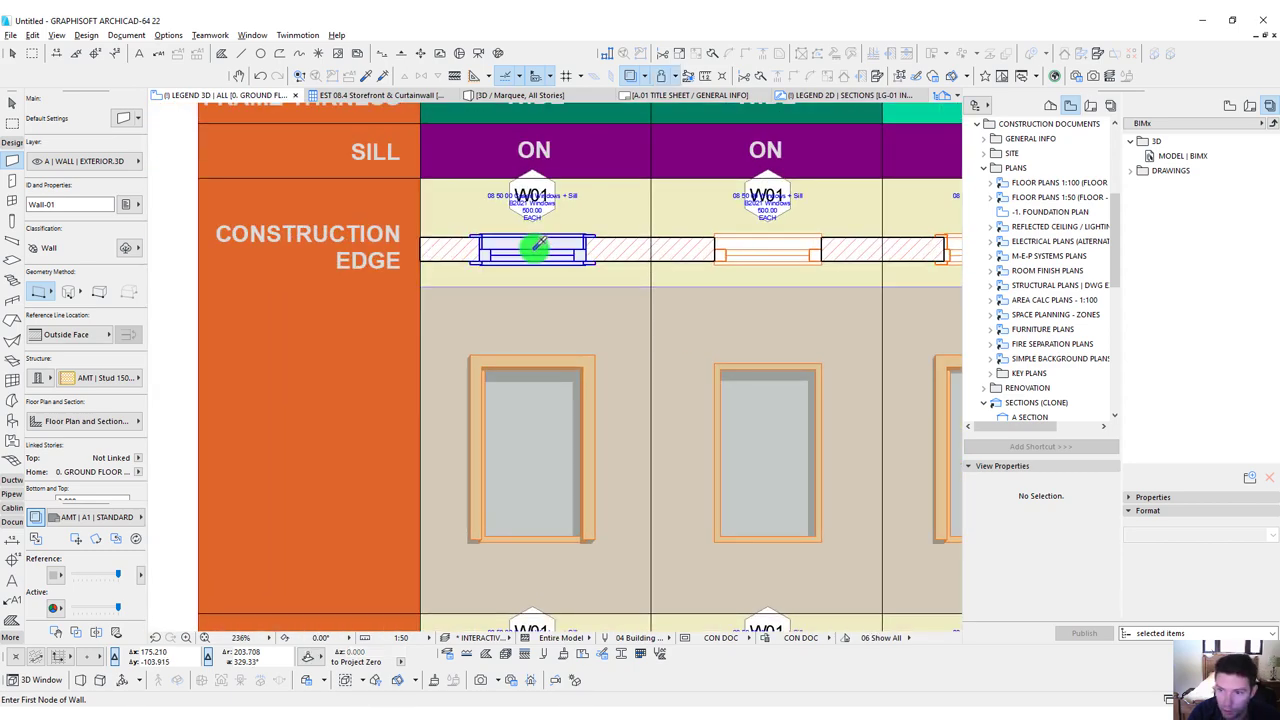
pyautogui.keyDown('alt'); pyautogui.click(537, 245); pyautogui.keyUp('alt')
# Pick up the settings of the first D01 door in the Construction Reveal row of the Door Legend.
pyautogui.scroll(-7, 508, 334)
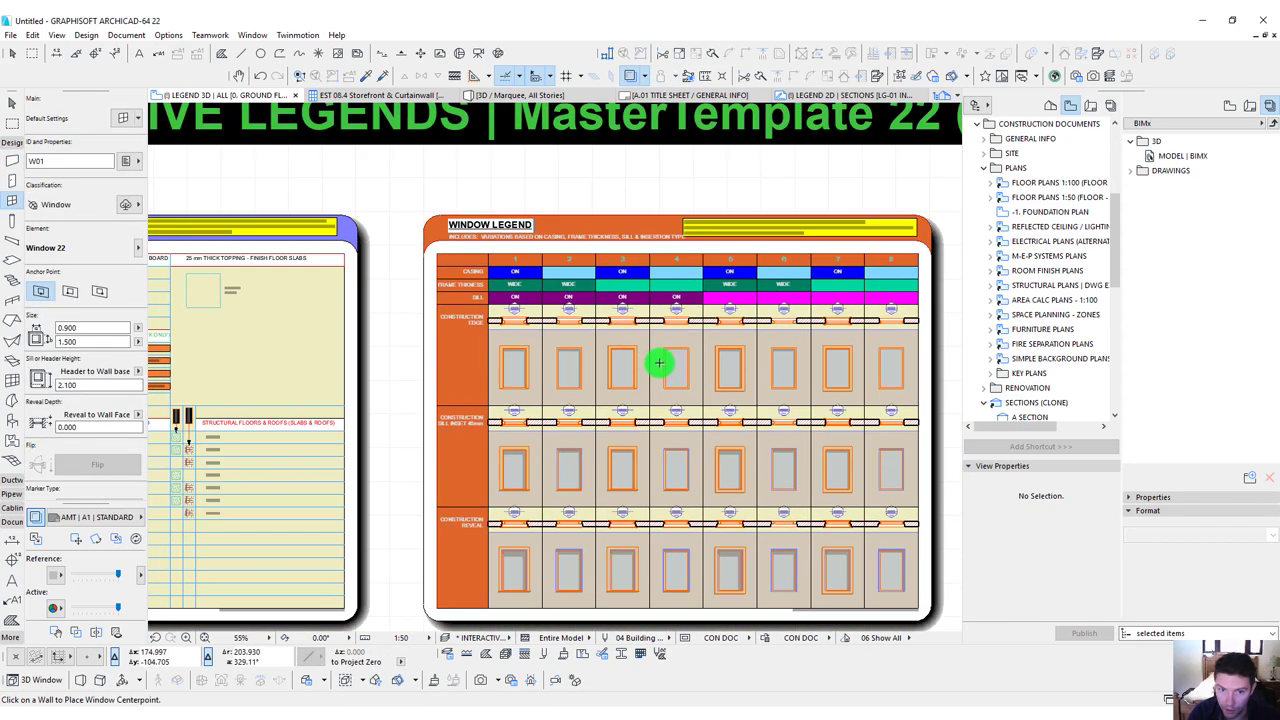
pyautogui.moveTo(720, 338); pyautogui.dragTo(455, 293, button='middle')
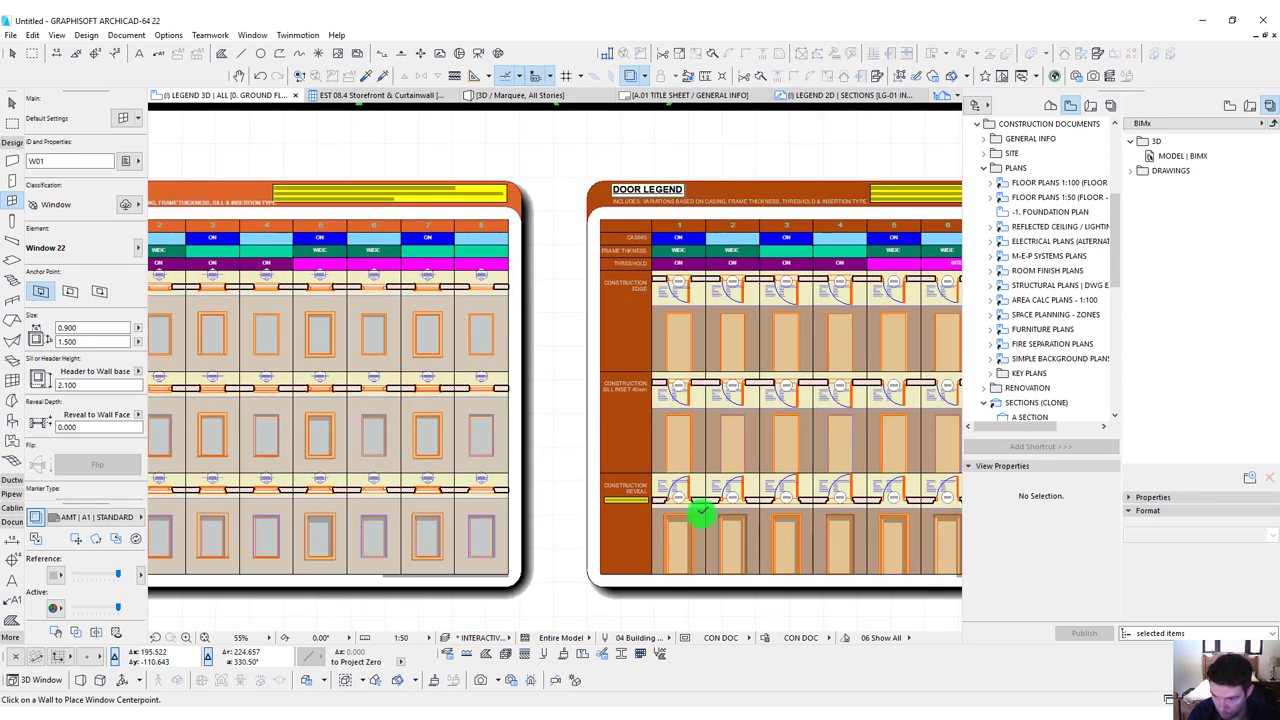
pyautogui.scroll(4, 563, 340)
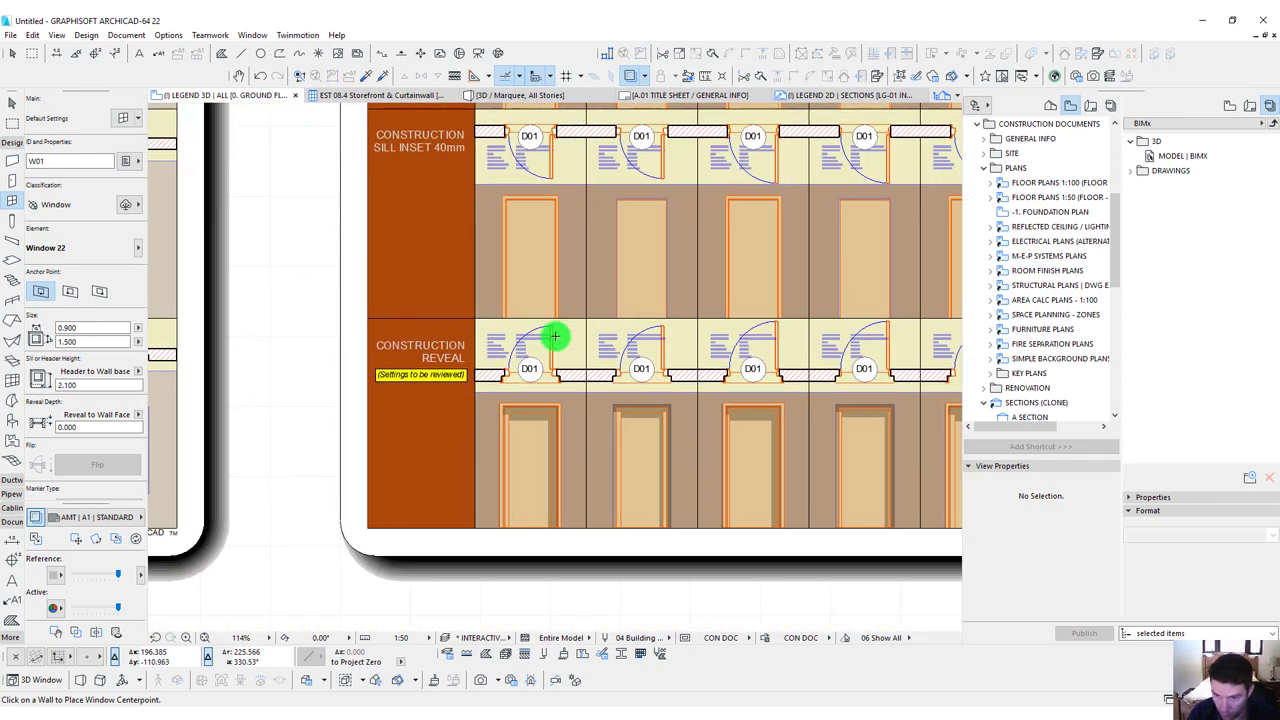
pyautogui.keyDown('alt'); pyautogui.click(550, 326); pyautogui.keyUp('alt')
# Pick up the settings of the sample curtain wall in the Default Tool Settings legend.
pyautogui.scroll(-8, 488, 353)
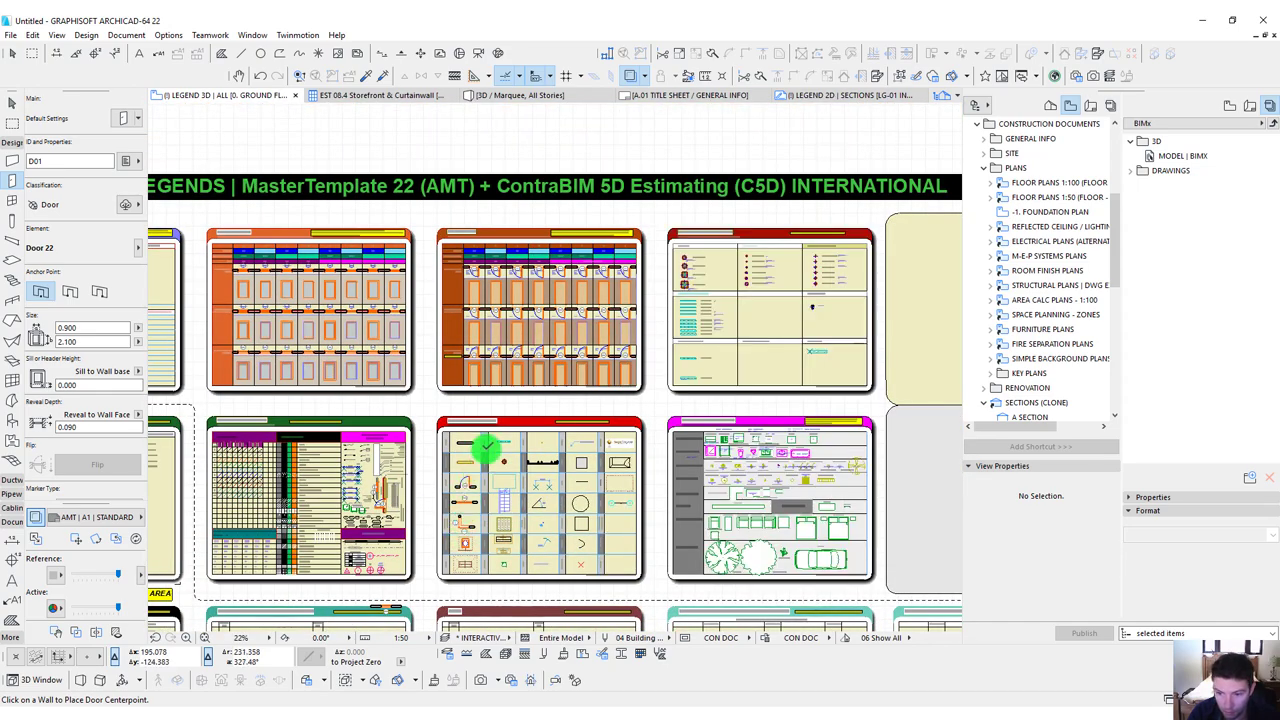
pyautogui.scroll(8, 541, 451)
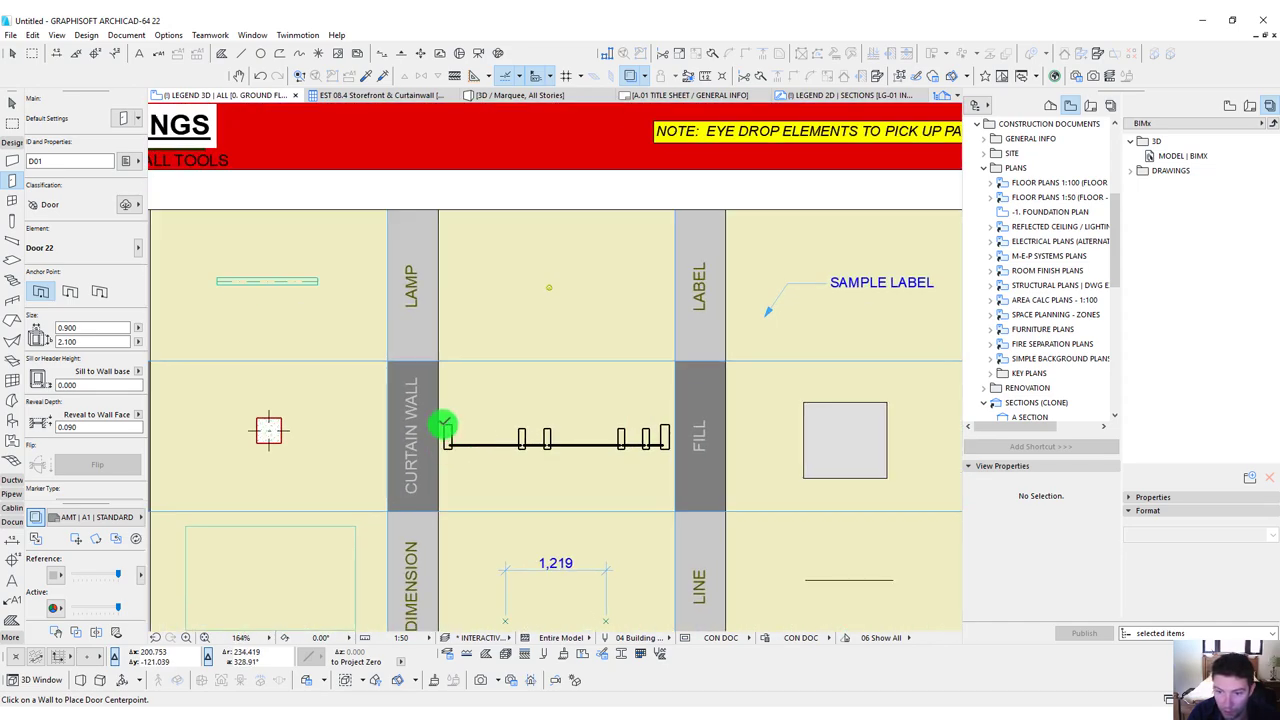
pyautogui.keyDown('alt'); pyautogui.click(448, 428); pyautogui.keyUp('alt')
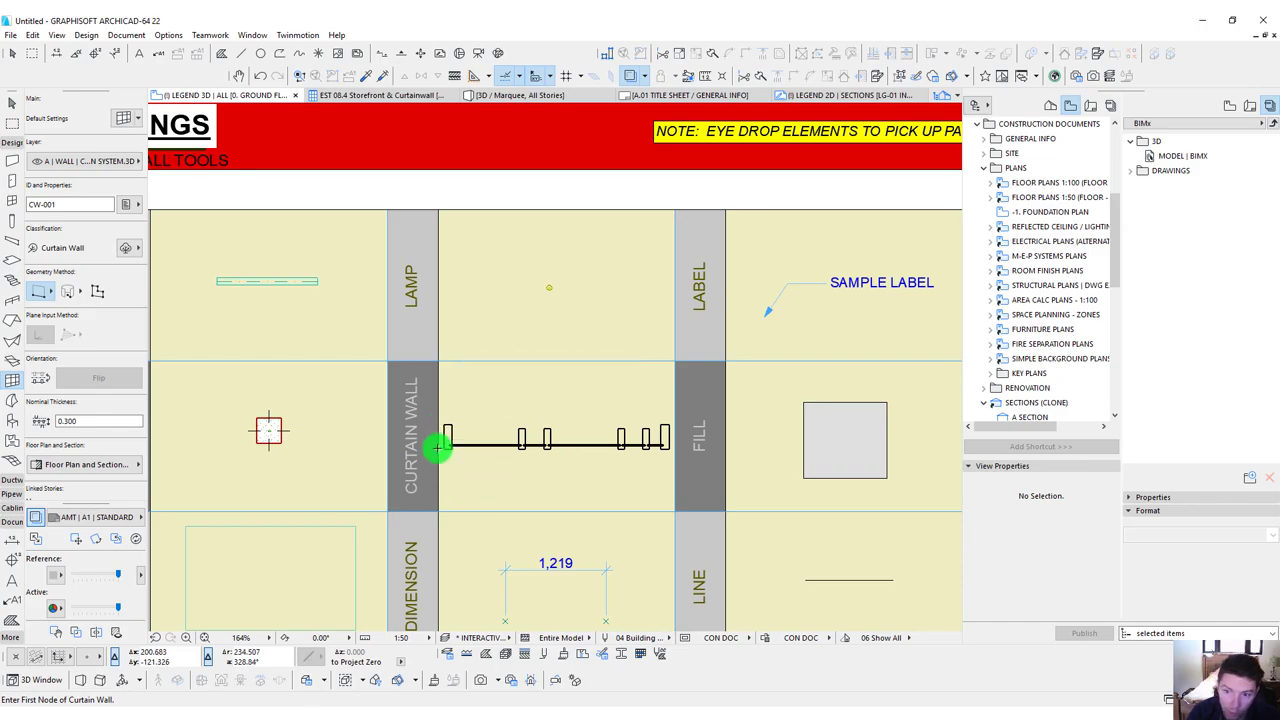
# Pick up the settings of the 305 mm AMT | Roof Rafter 250 | 25 mm Clad'g | WB Clg. roof from the Roofs legend.
pyautogui.scroll(-5, 445, 440)
pyautogui.scroll(-2, 476, 298)
pyautogui.moveTo(568, 449); pyautogui.dragTo(580, 290, button='middle')
pyautogui.scroll(4, 403, 470)
pyautogui.moveTo(575, 343); pyautogui.dragTo(567, 380, button='middle')
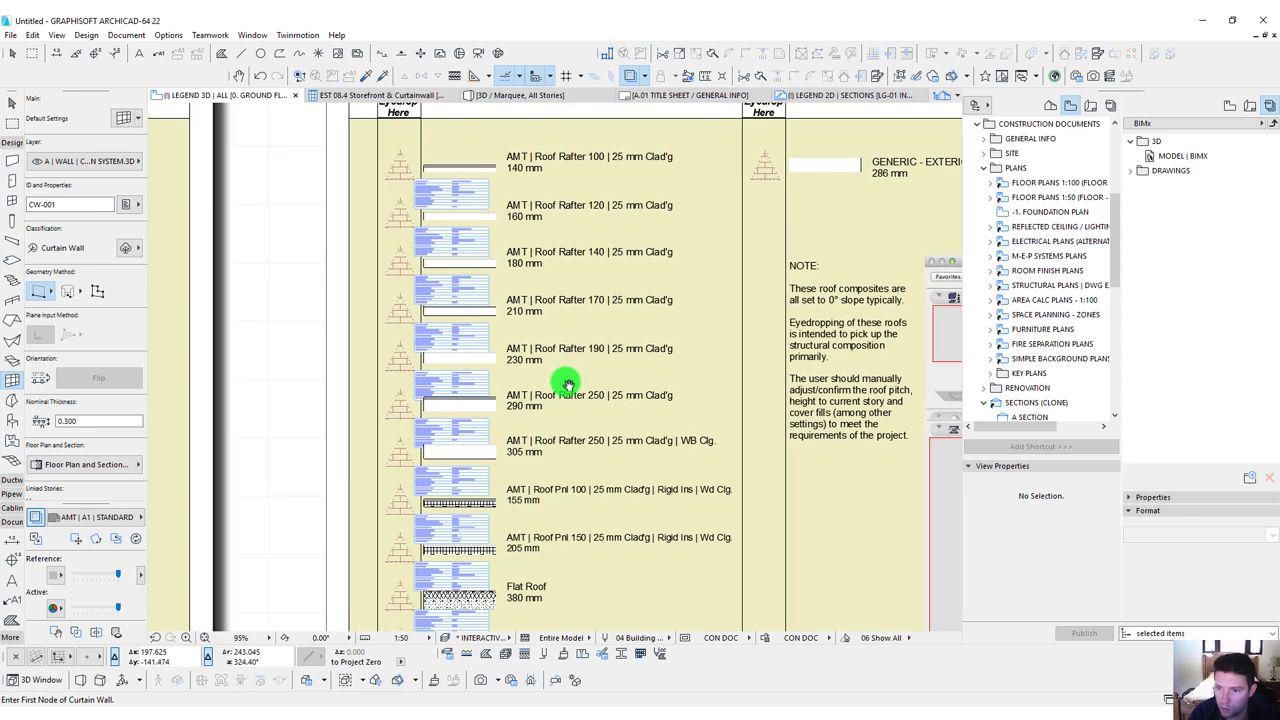
pyautogui.scroll(3, 429, 323)
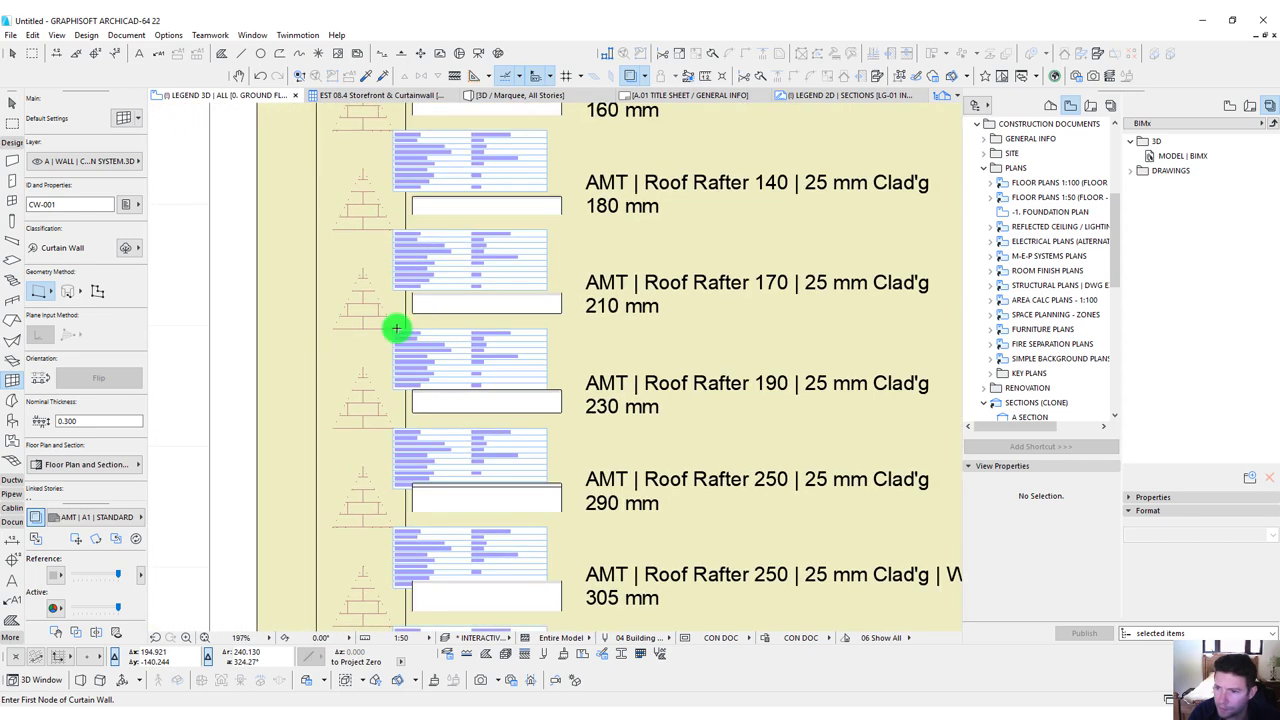
pyautogui.scroll(2, 425, 287)
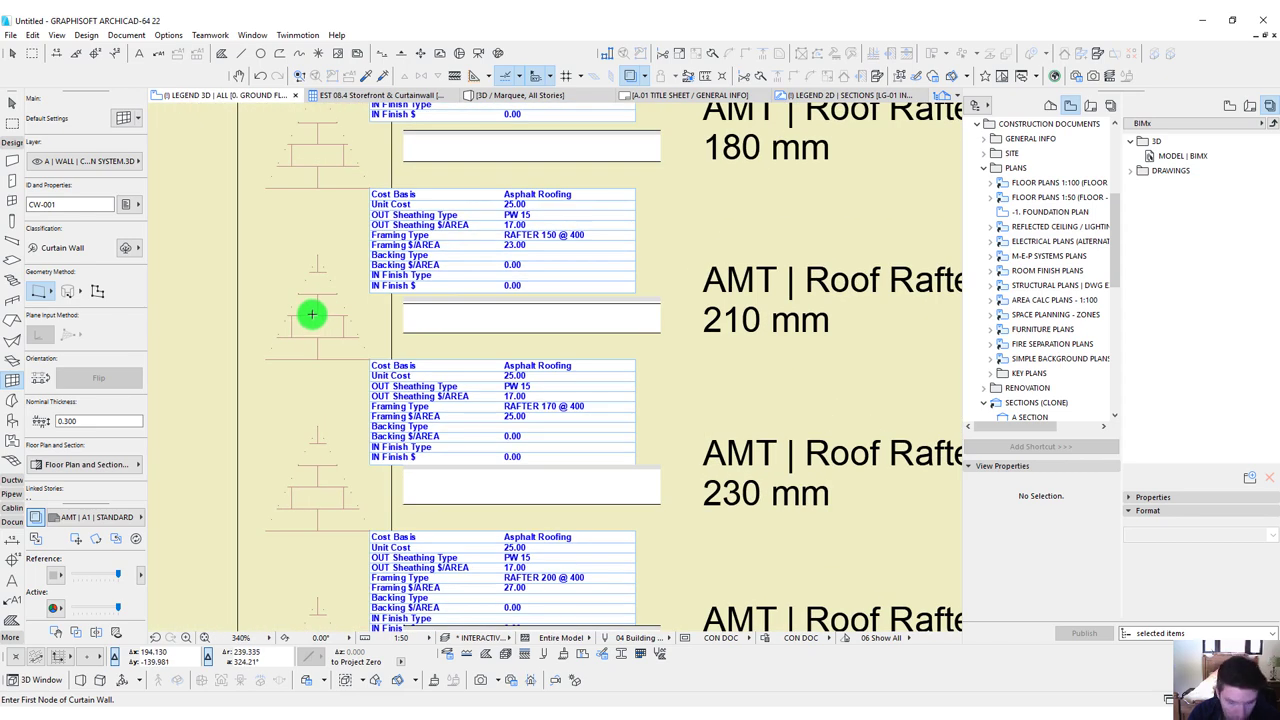
pyautogui.scroll(-2, 311, 315)
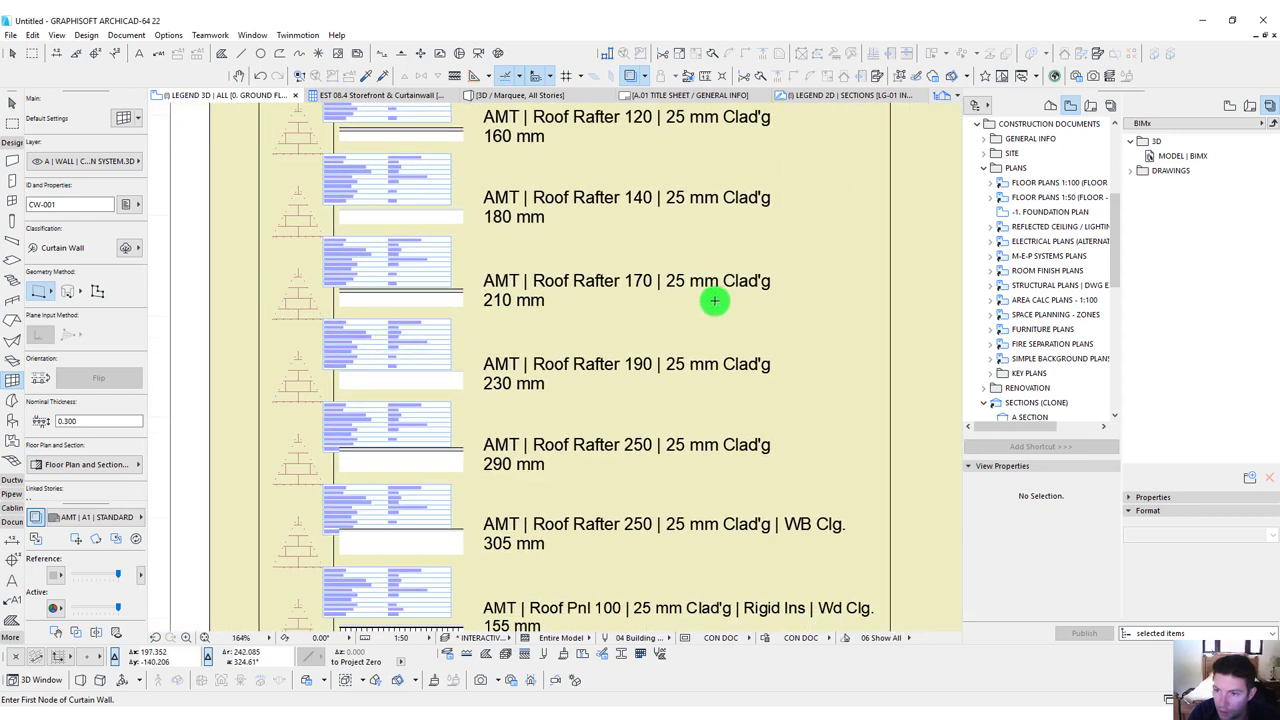
pyautogui.scroll(-3, 577, 403)
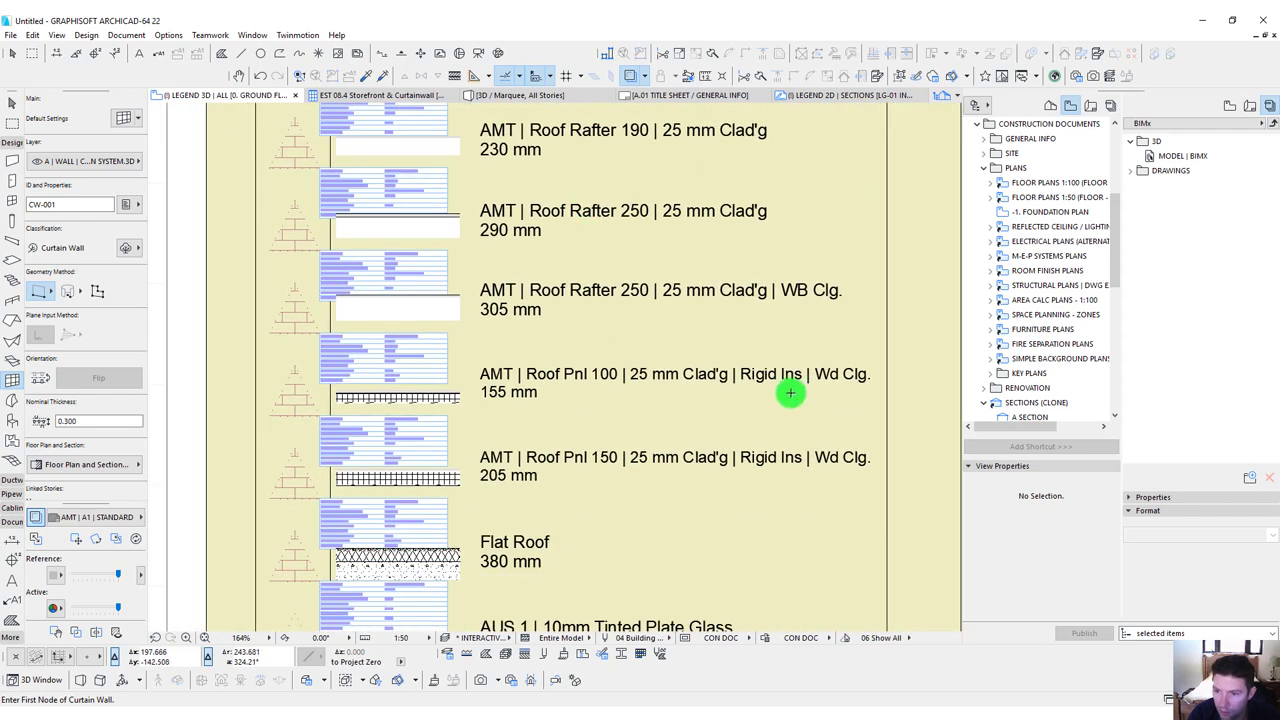
pyautogui.keyDown('alt'); pyautogui.click(295, 300); pyautogui.keyUp('alt')
# Open the 0. GROUND FLOOR PLAN view from the 1:50 floor plans and activate the Wall tool.
pyautogui.scroll(-4, 612, 326)
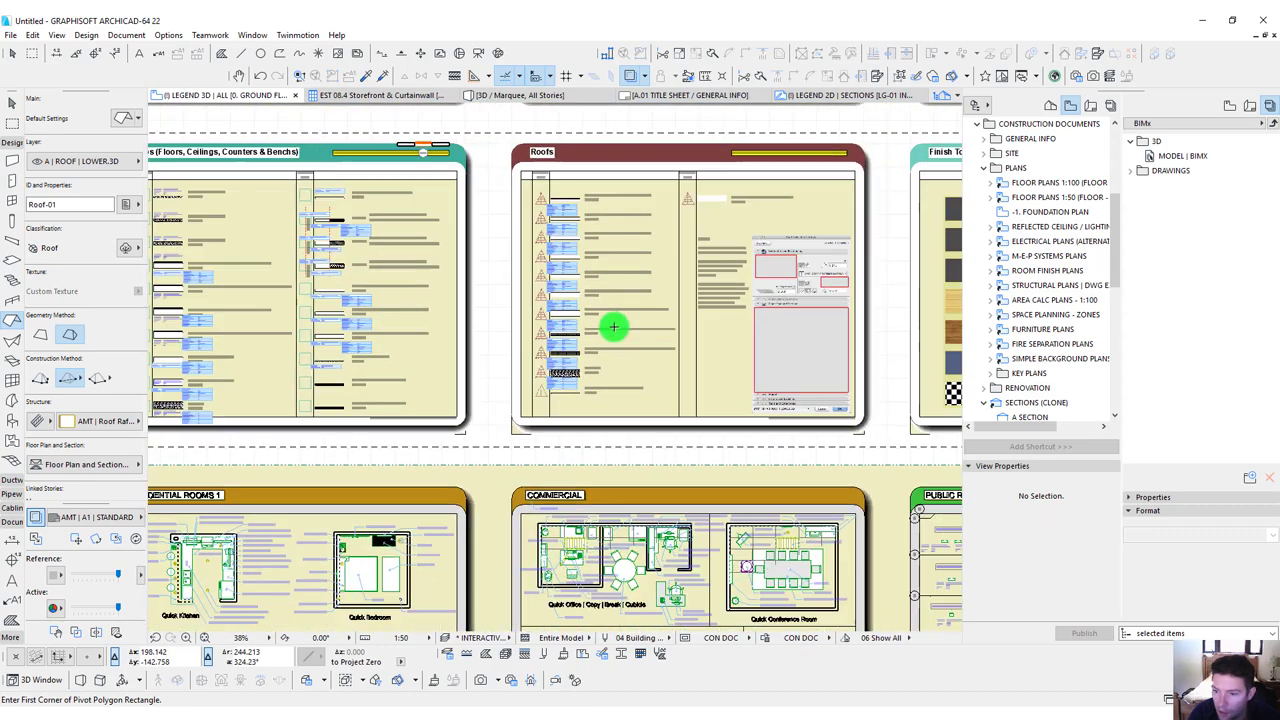
pyautogui.scroll(-4, 566, 368)
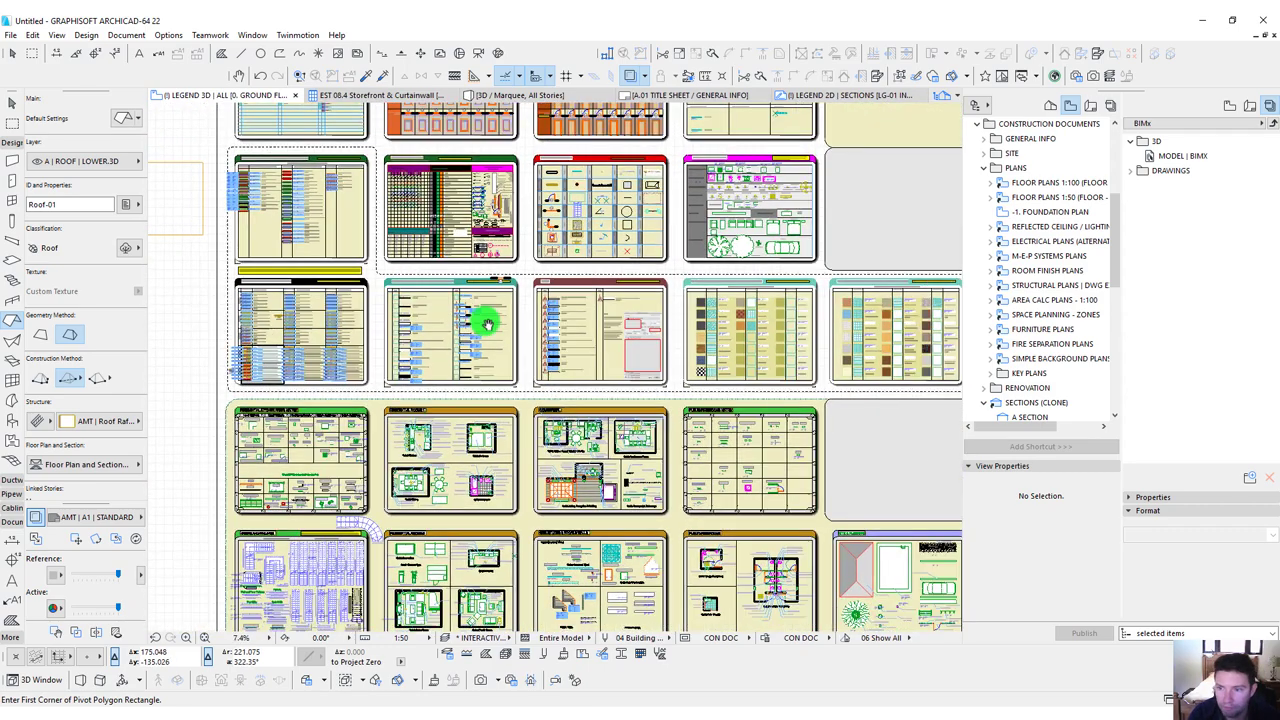
pyautogui.scroll(-2, 510, 342)
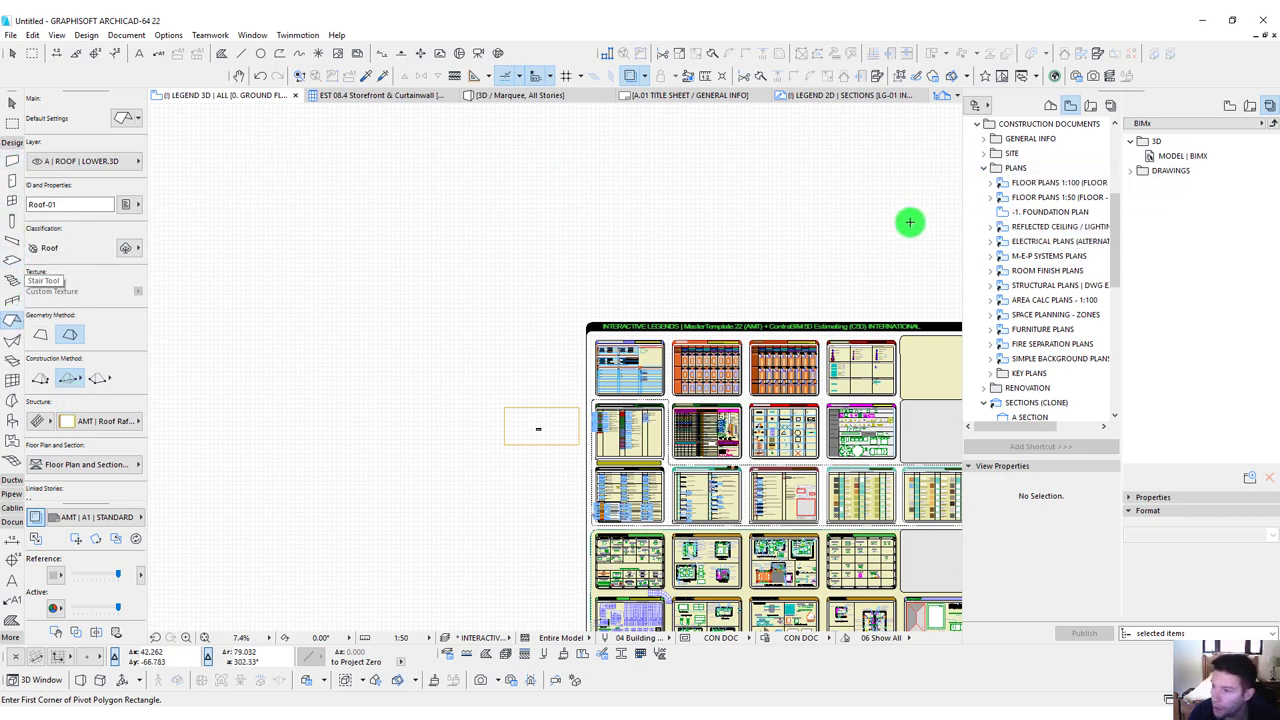
pyautogui.click(983, 169)
pyautogui.click(983, 169)
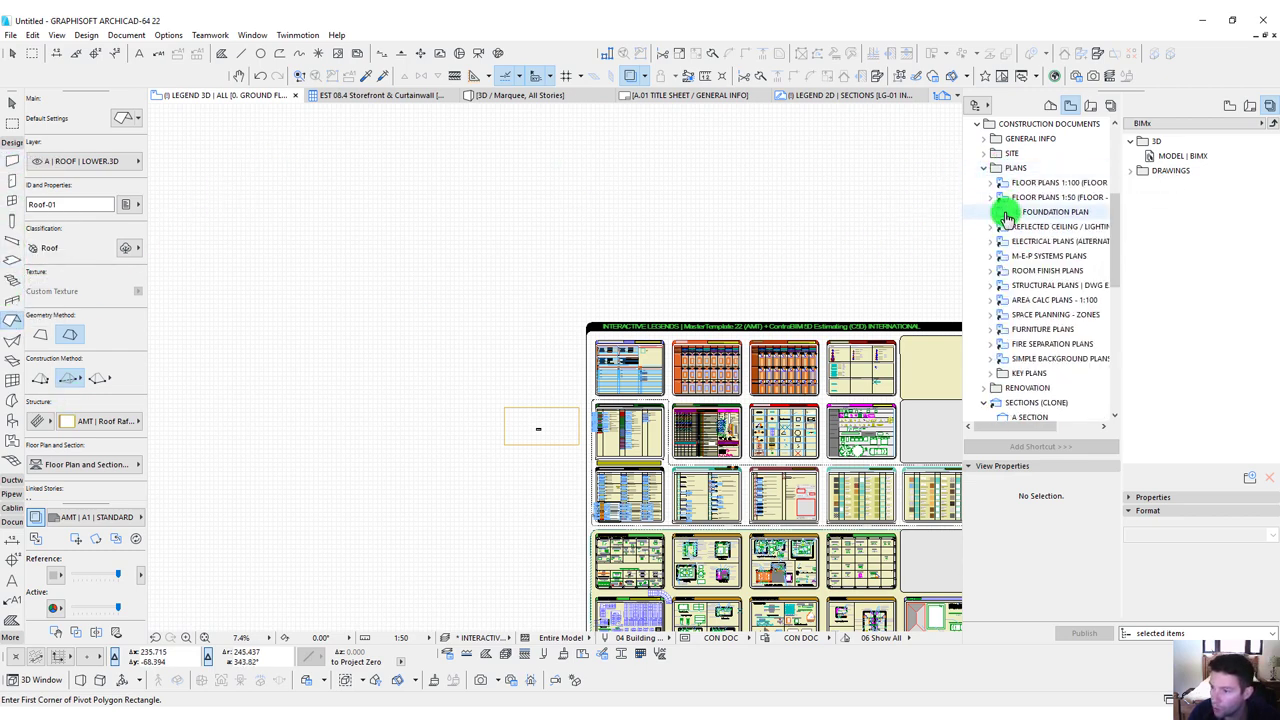
pyautogui.click(990, 200)
pyautogui.doubleClick(1002, 242)
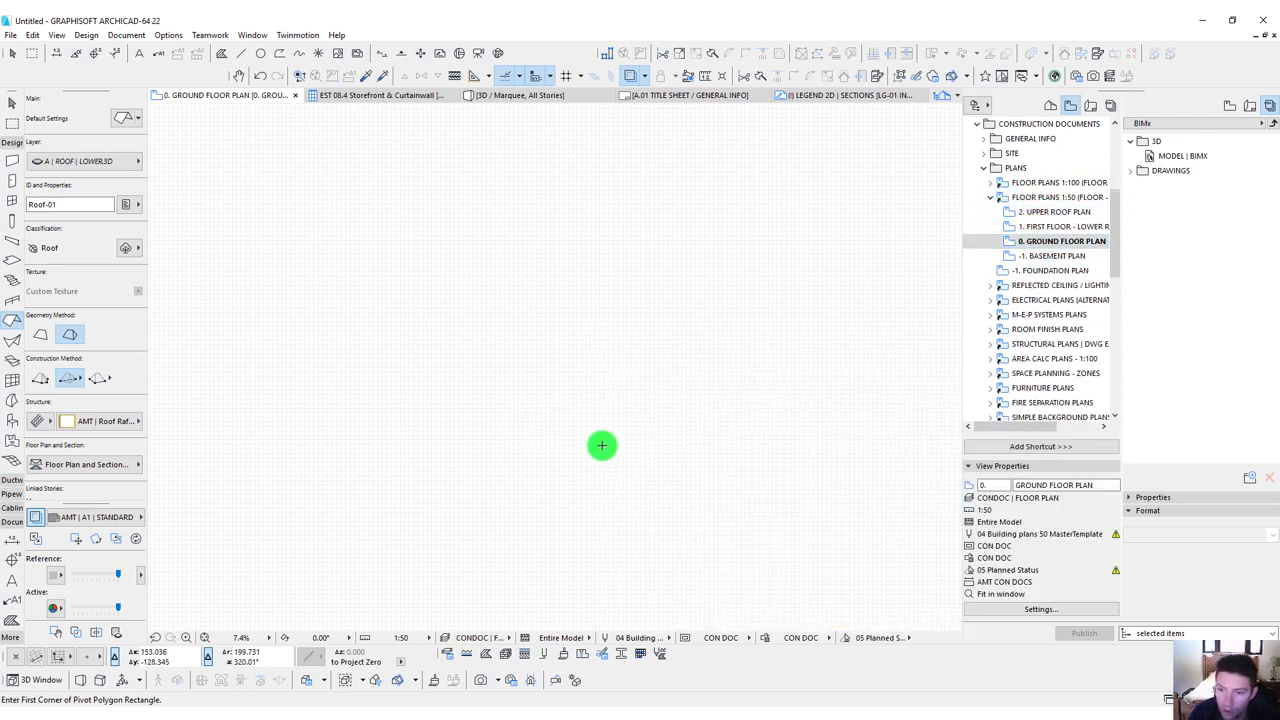
pyautogui.scroll(5, 283, 280)
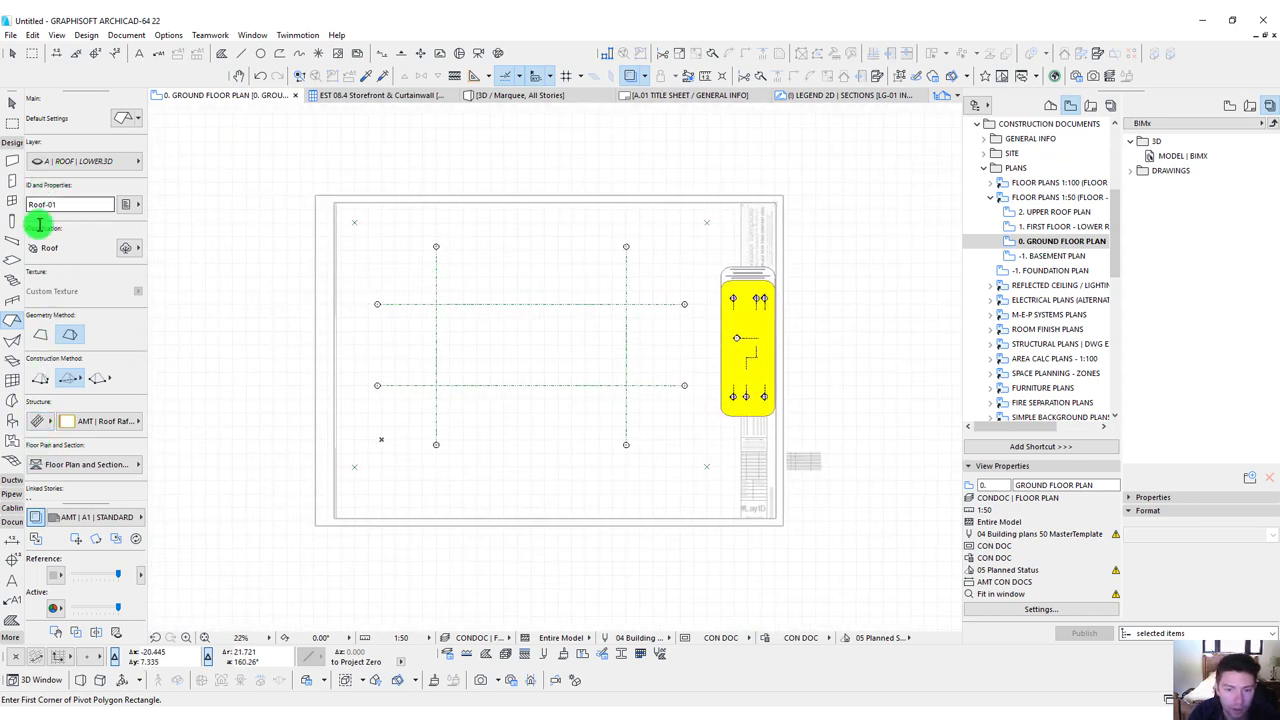
pyautogui.scroll(3, 509, 386)
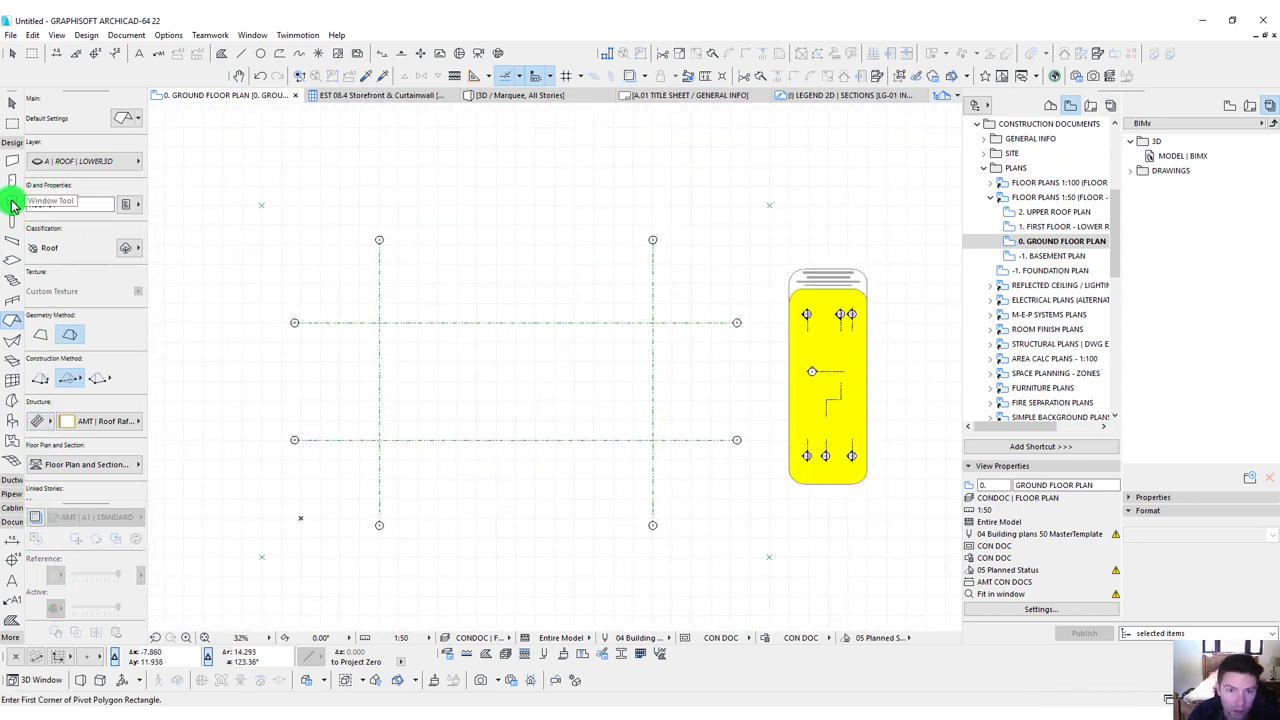
pyautogui.click(12, 168)
pyautogui.scroll(1, 340, 245)
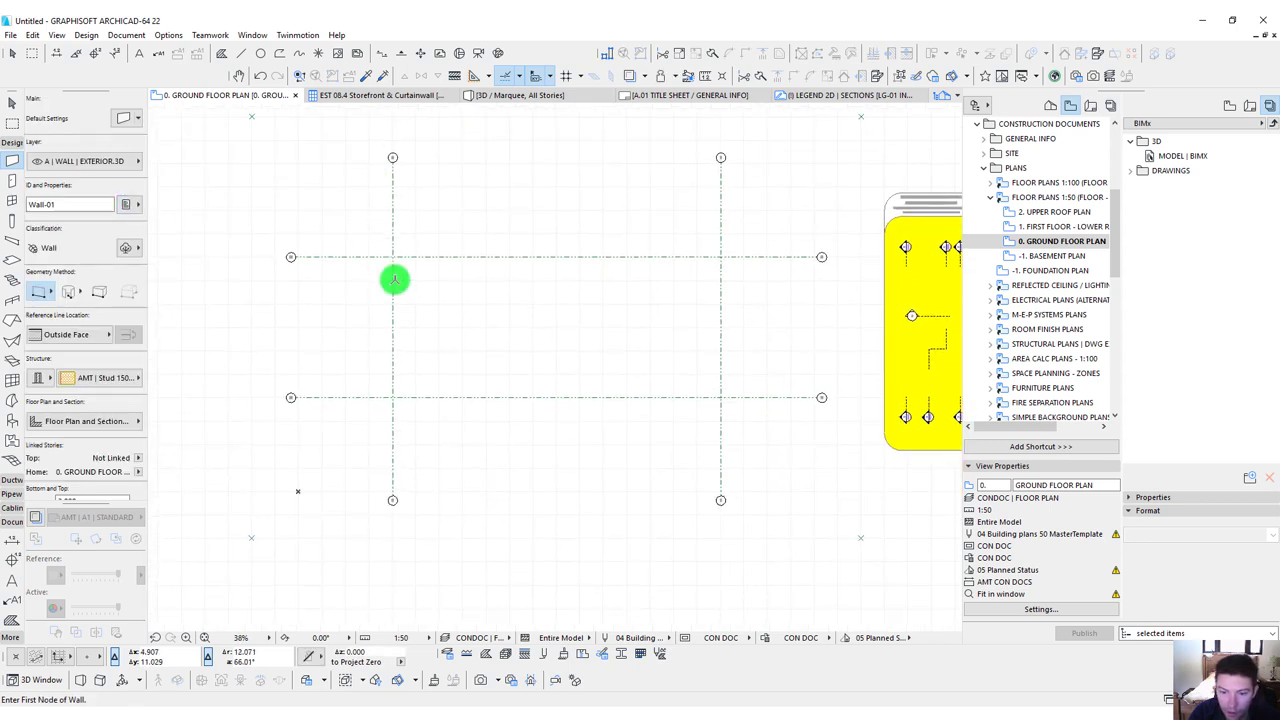
pyautogui.scroll(-2, 395, 318)
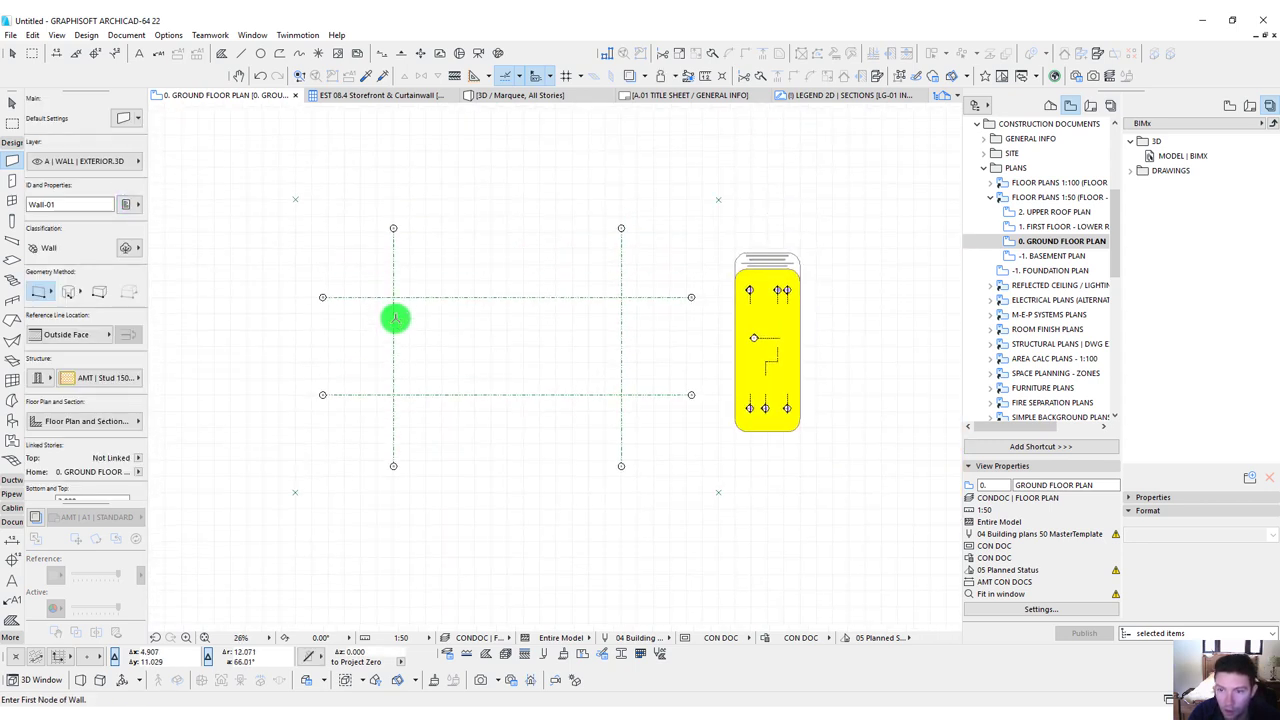
pyautogui.click(622, 394)
pyautogui.scroll(3, 616, 296)
pyautogui.click(621, 297)
pyautogui.moveTo(589, 303); pyautogui.dragTo(786, 266, button='middle')
pyautogui.hotkey('ctrl', 'z')
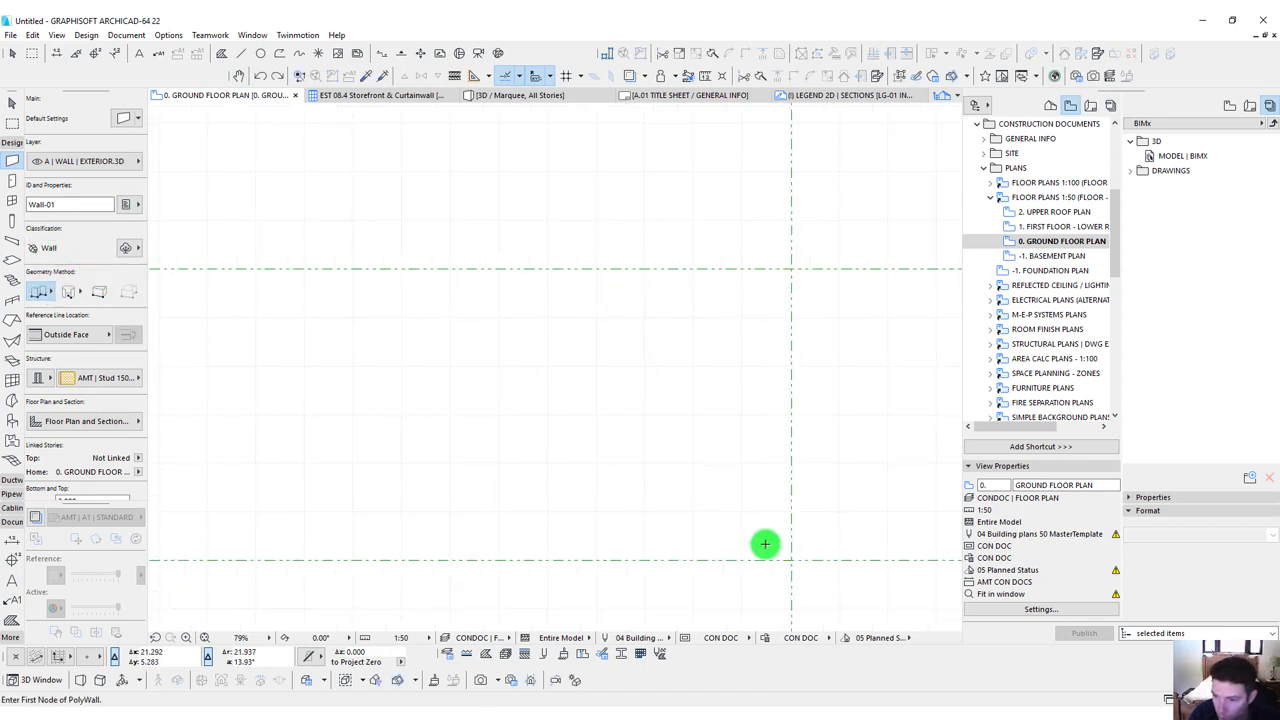
# Draw a chained exterior wall 7.315 m along the right grid line and 17.069 m along grid line B, with a short return at each end.
pyautogui.click(728, 559)
pyautogui.click(792, 559)
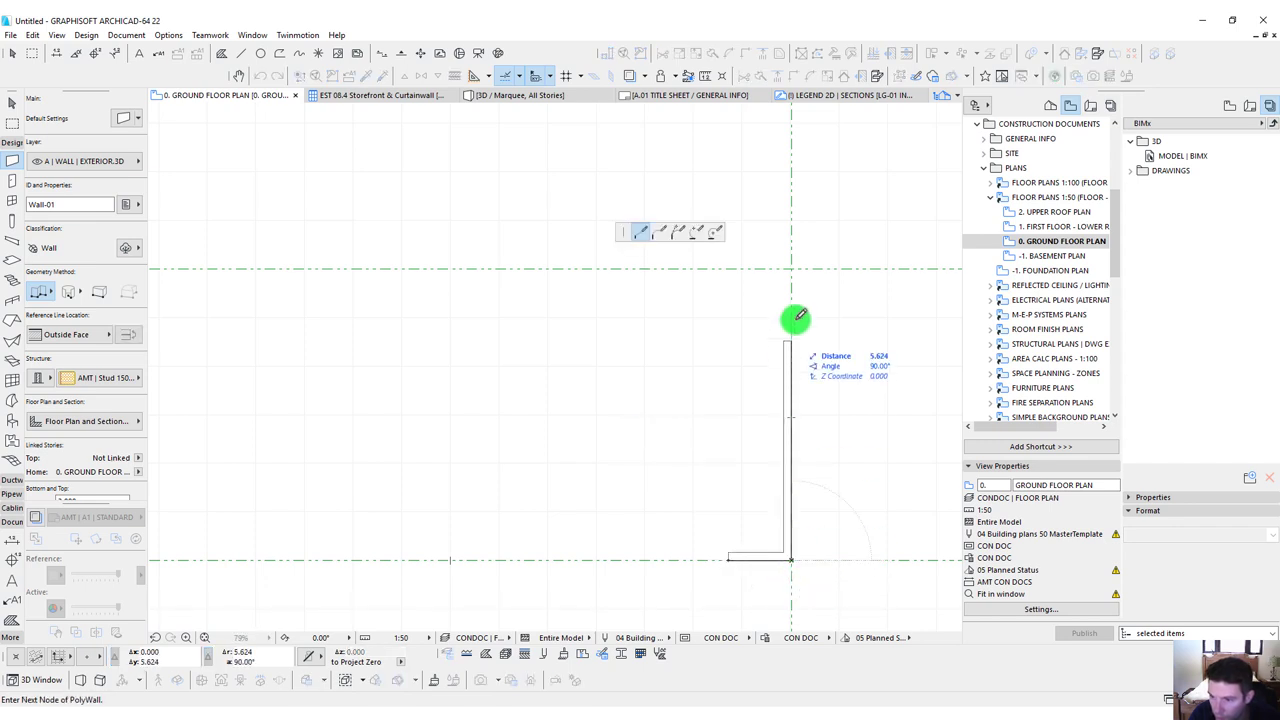
pyautogui.click(791, 269)
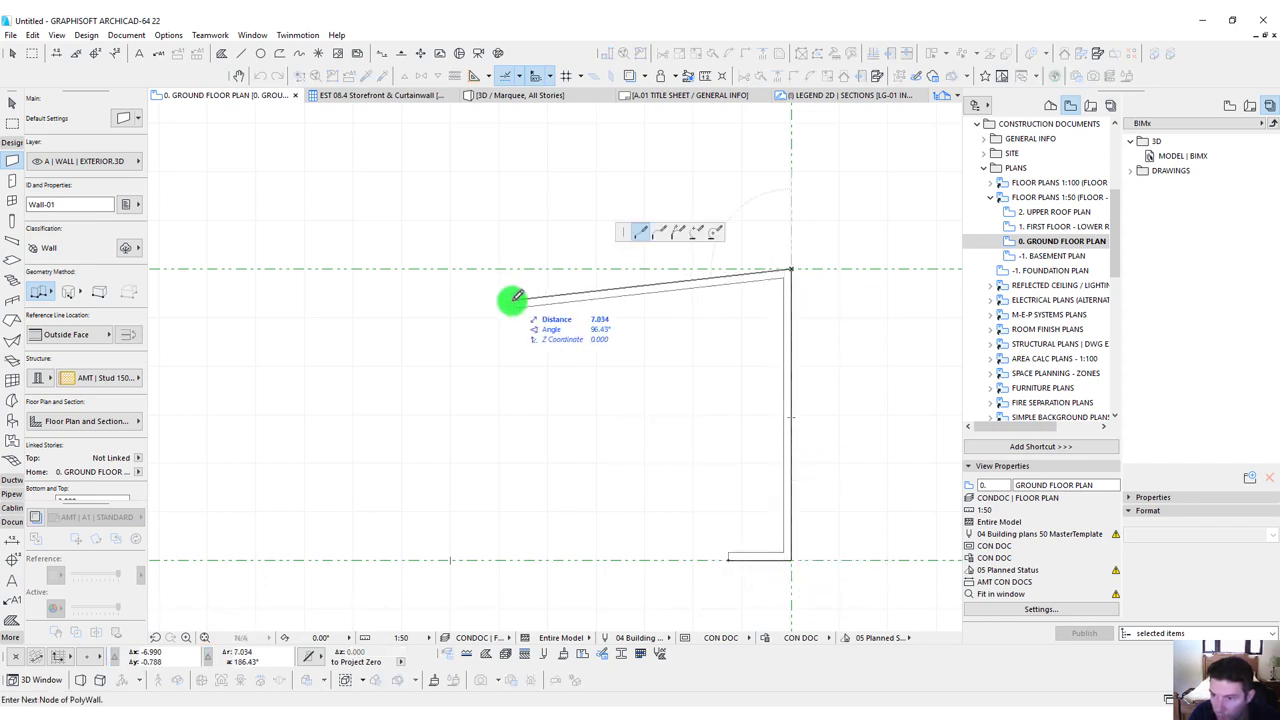
pyautogui.click(376, 269)
pyautogui.doubleClick(375, 348)
pyautogui.scroll(-2, 450, 354)
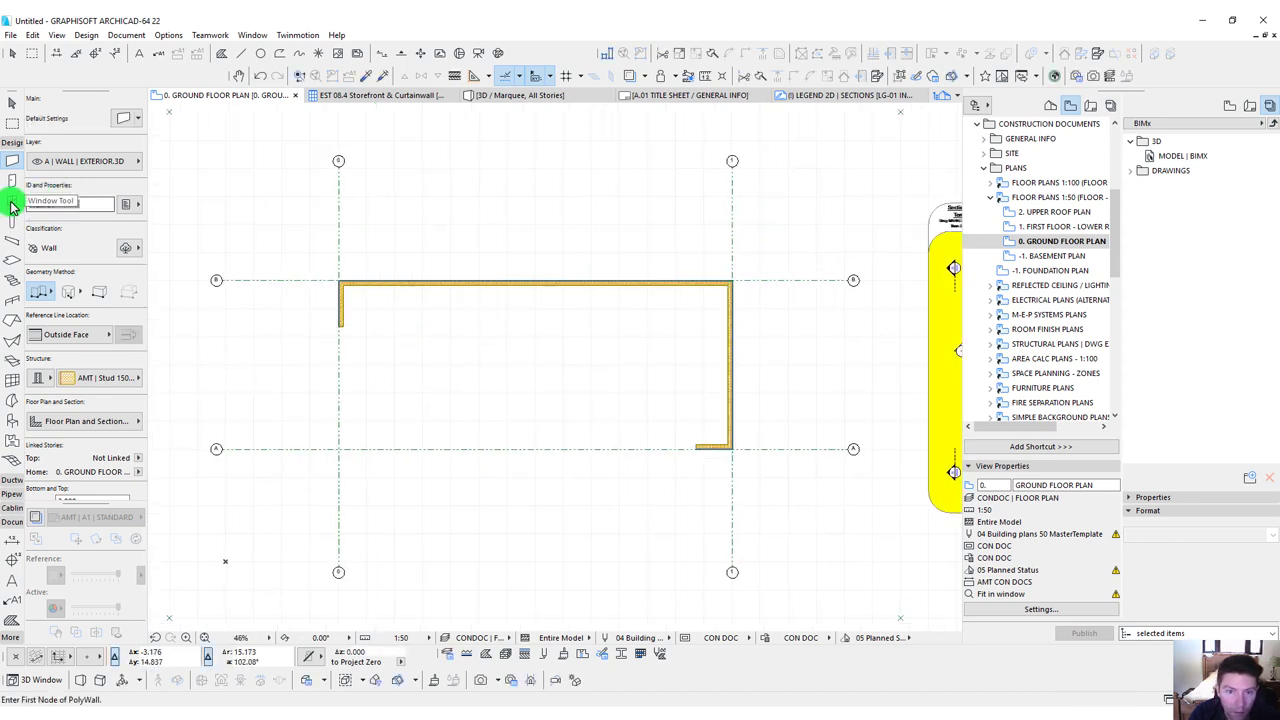
# Try a single straight curtain wall from the left return wall's end down to grid line A, and undo it.
pyautogui.click(12, 380)
pyautogui.scroll(5, 262, 305)
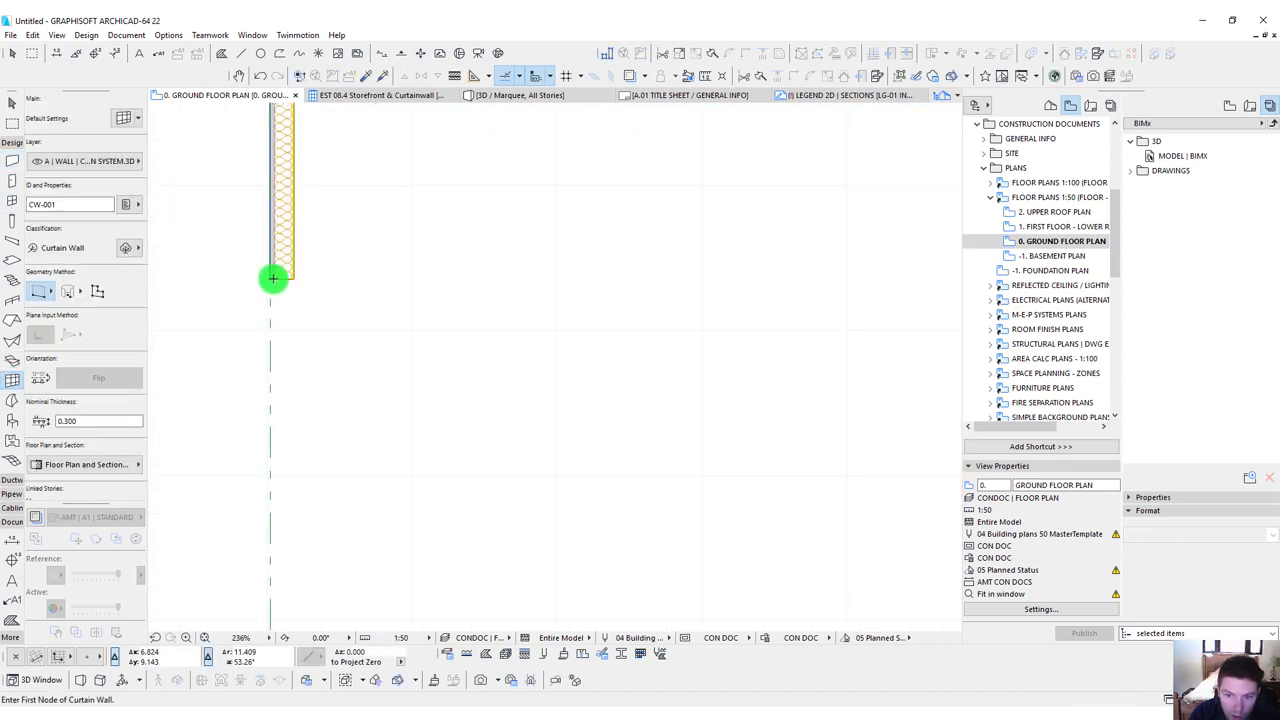
pyautogui.click(273, 276)
pyautogui.scroll(-2, 280, 277)
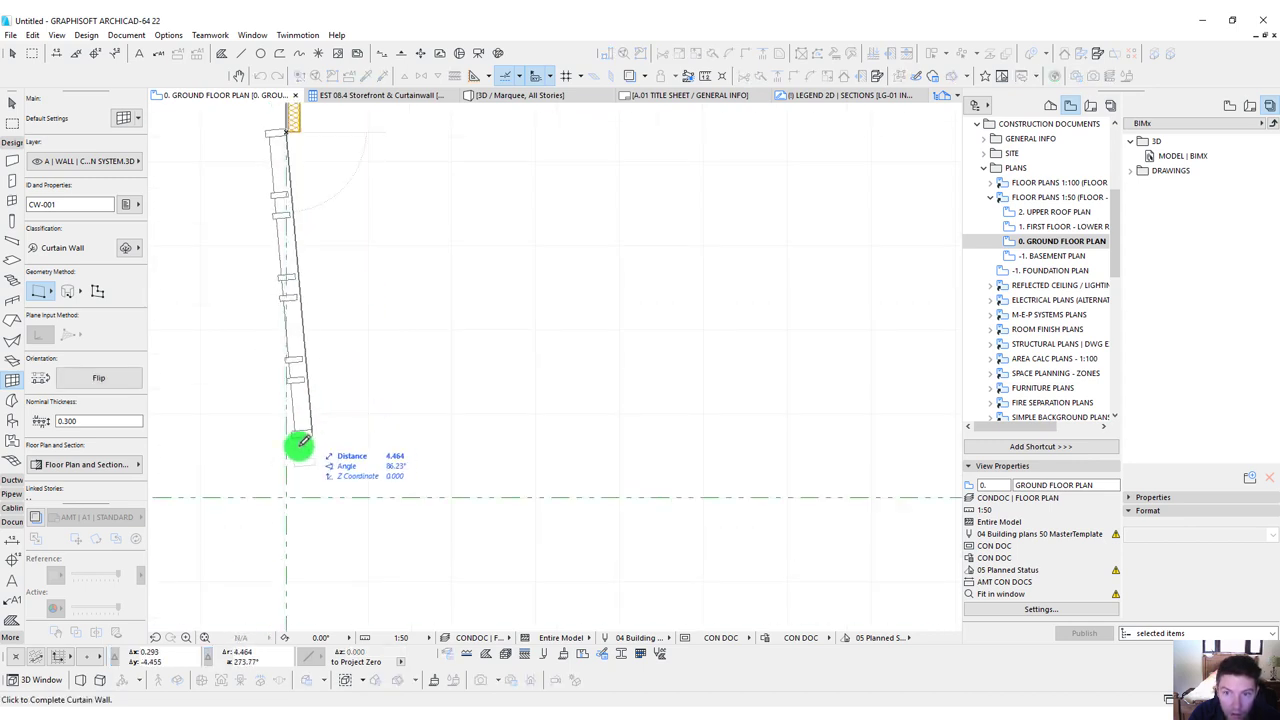
pyautogui.click(287, 496)
pyautogui.hotkey('ctrl', 'z')
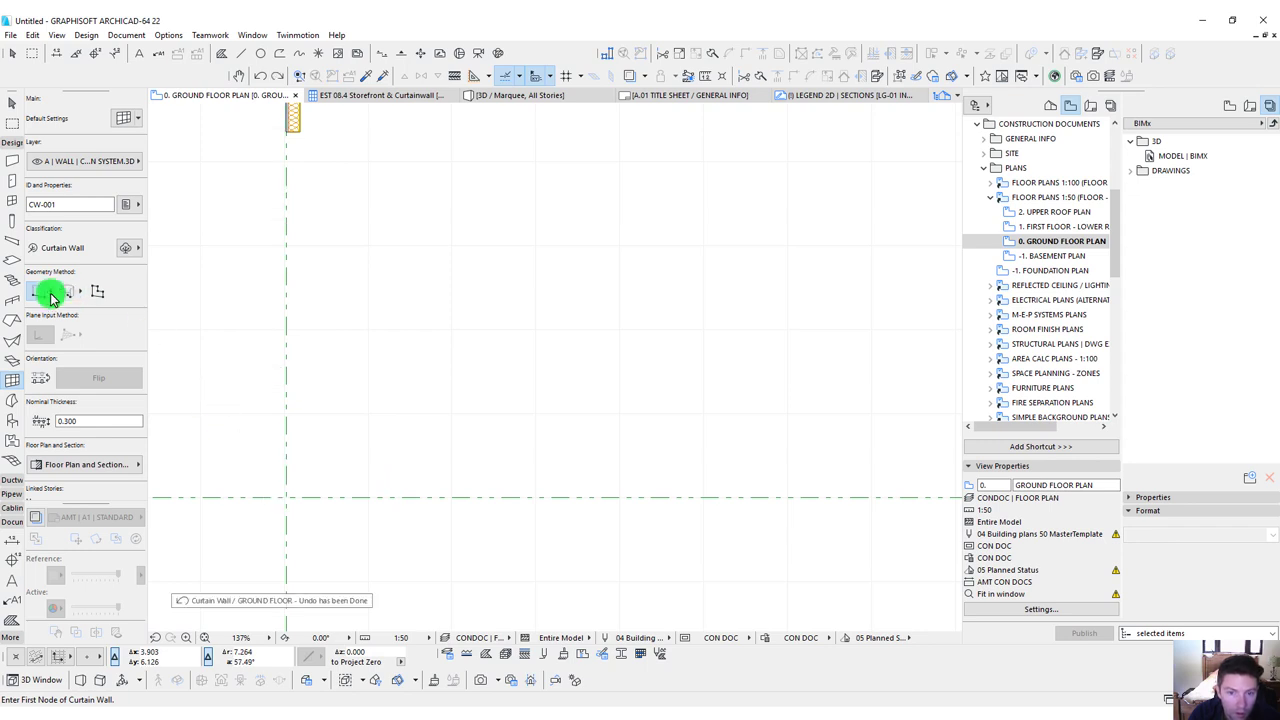
# Draw a chained curtain wall from the grid line A return wall to the 0/A corner and 5.307 m up to the left return wall.
pyautogui.scroll(-4, 469, 283)
pyautogui.moveTo(839, 440); pyautogui.dragTo(631, 436, button='middle')
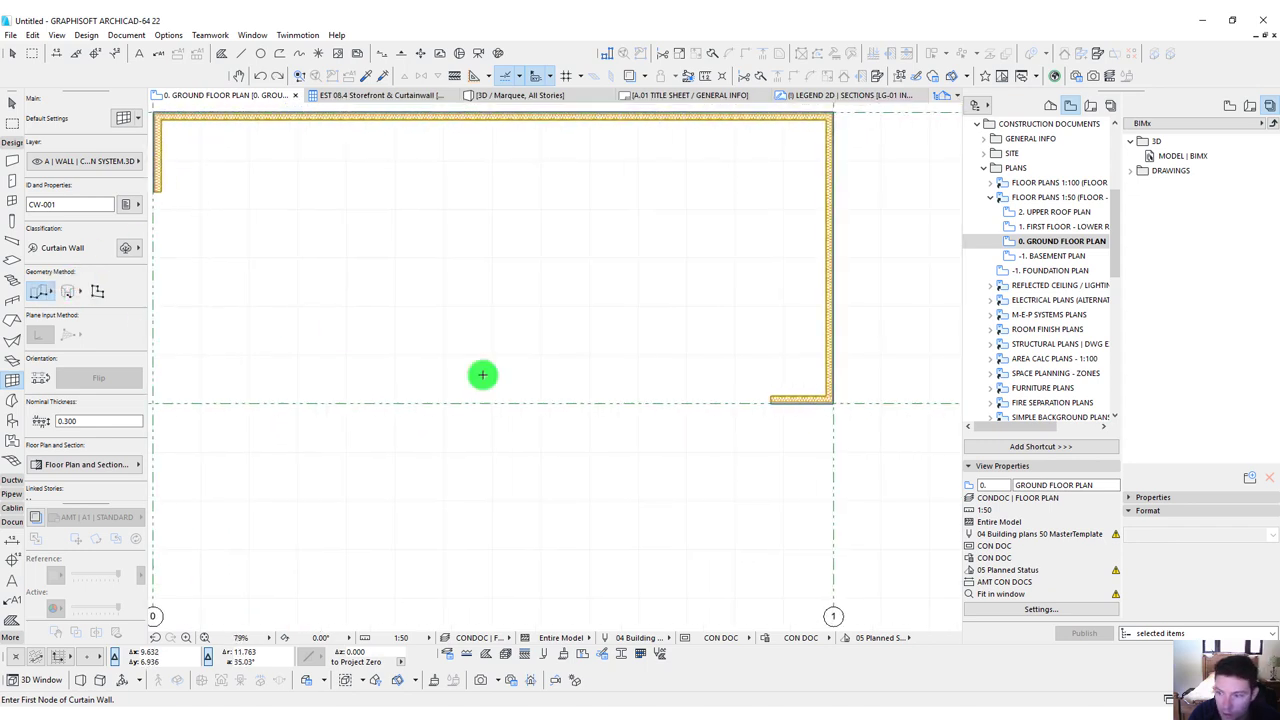
pyautogui.click(772, 403)
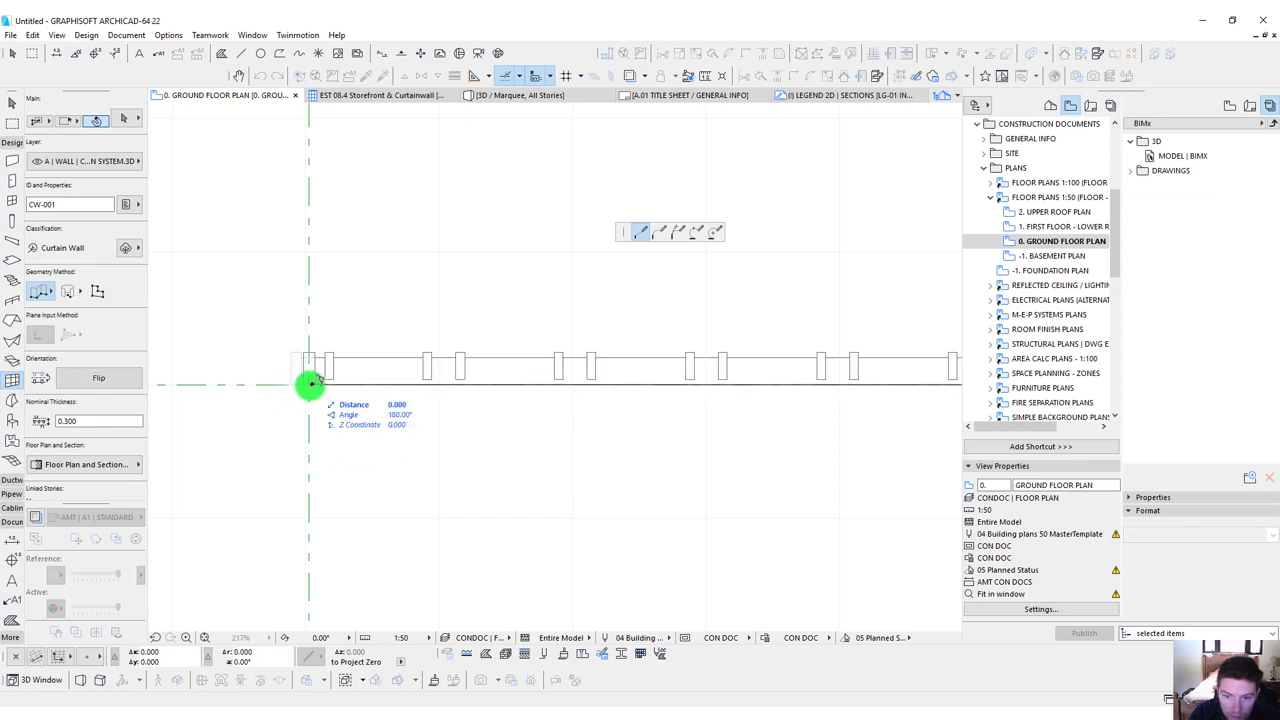
pyautogui.click(309, 380)
pyautogui.moveTo(314, 217); pyautogui.dragTo(320, 323, button='middle')
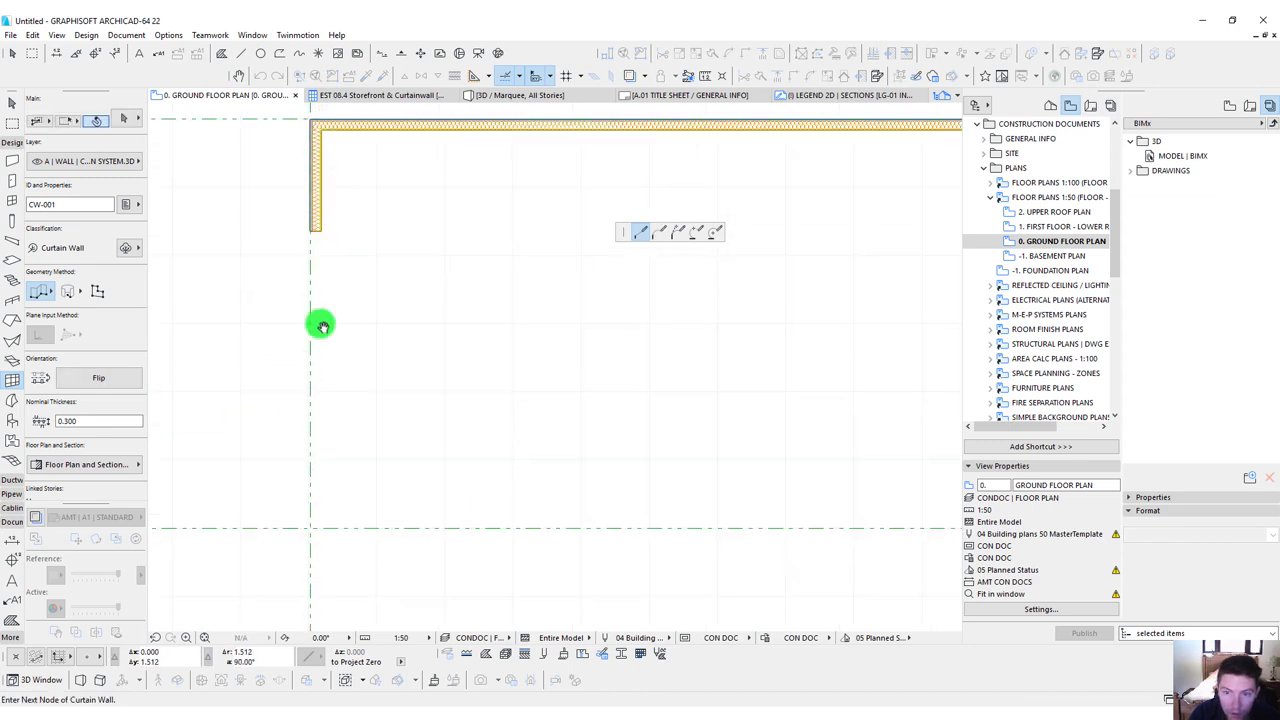
pyautogui.doubleClick(314, 231)
pyautogui.scroll(-3, 331, 271)
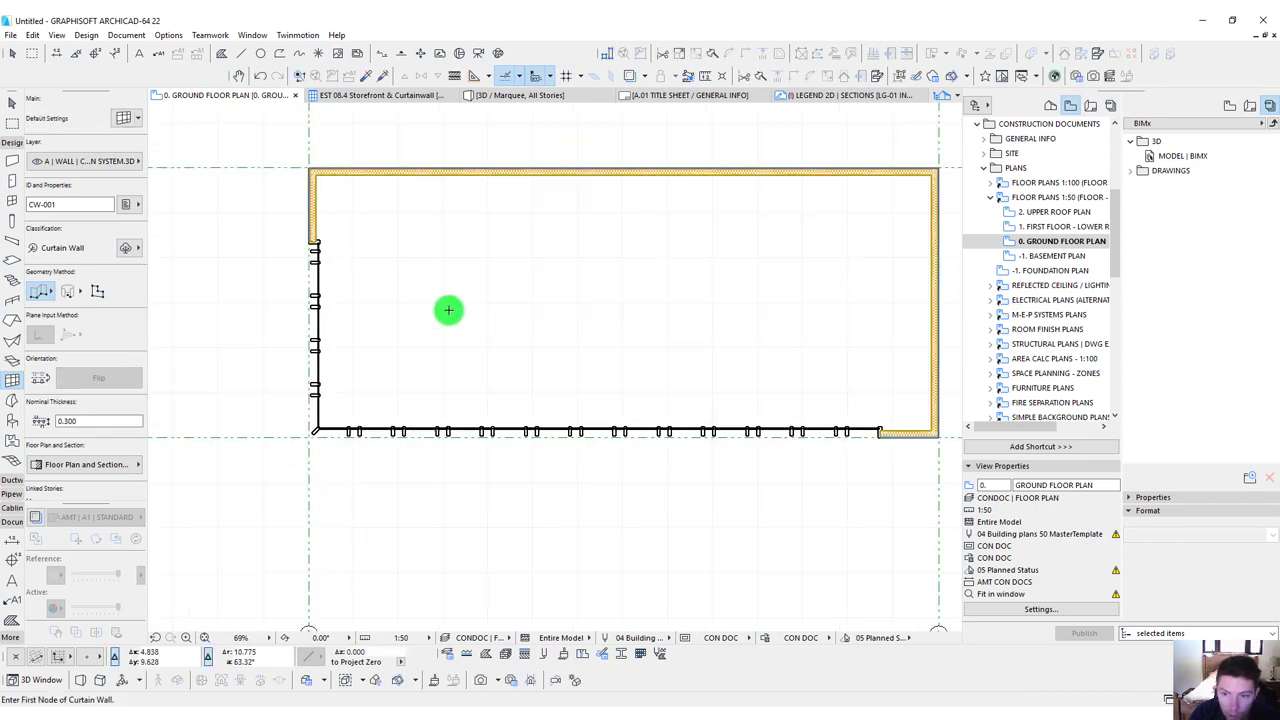
# Shorten the return wall on grid line 0 by about 0.05 m to the edge of the curtain wall's end mullion.
pyautogui.scroll(5, 743, 411)
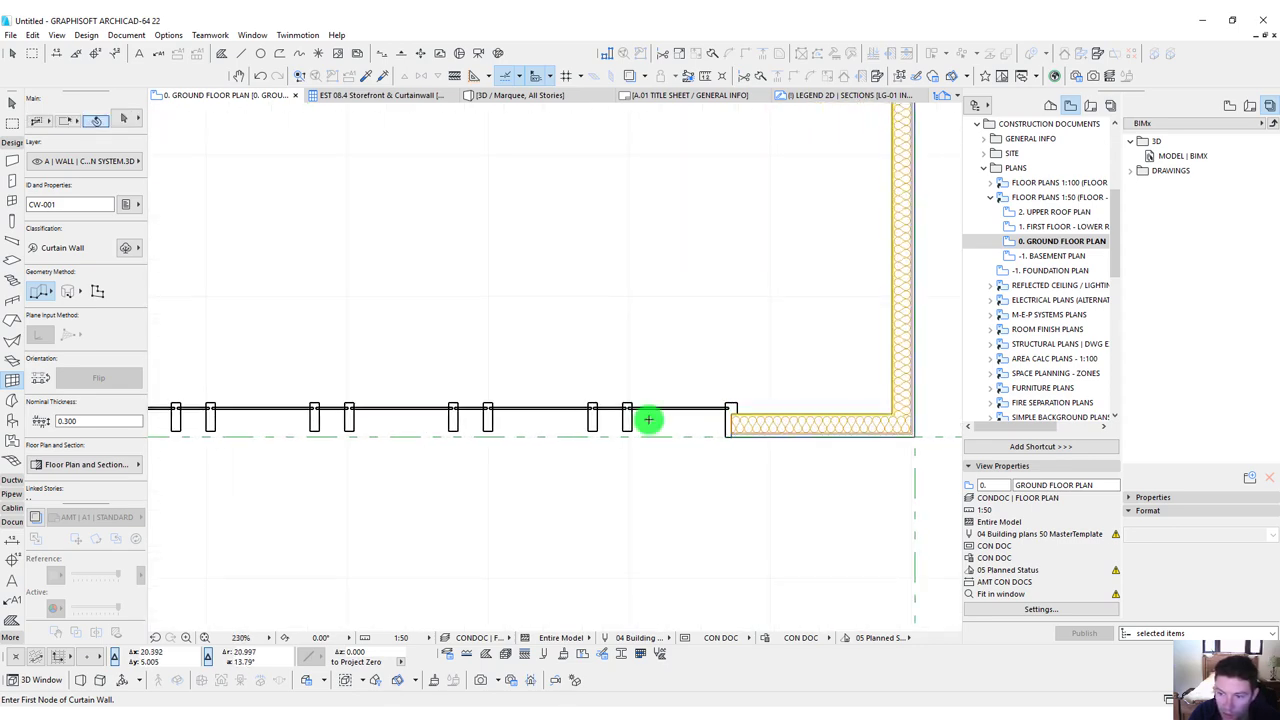
pyautogui.scroll(-4, 591, 403)
pyautogui.moveTo(593, 403); pyautogui.dragTo(674, 487, button='middle')
pyautogui.scroll(5, 180, 312)
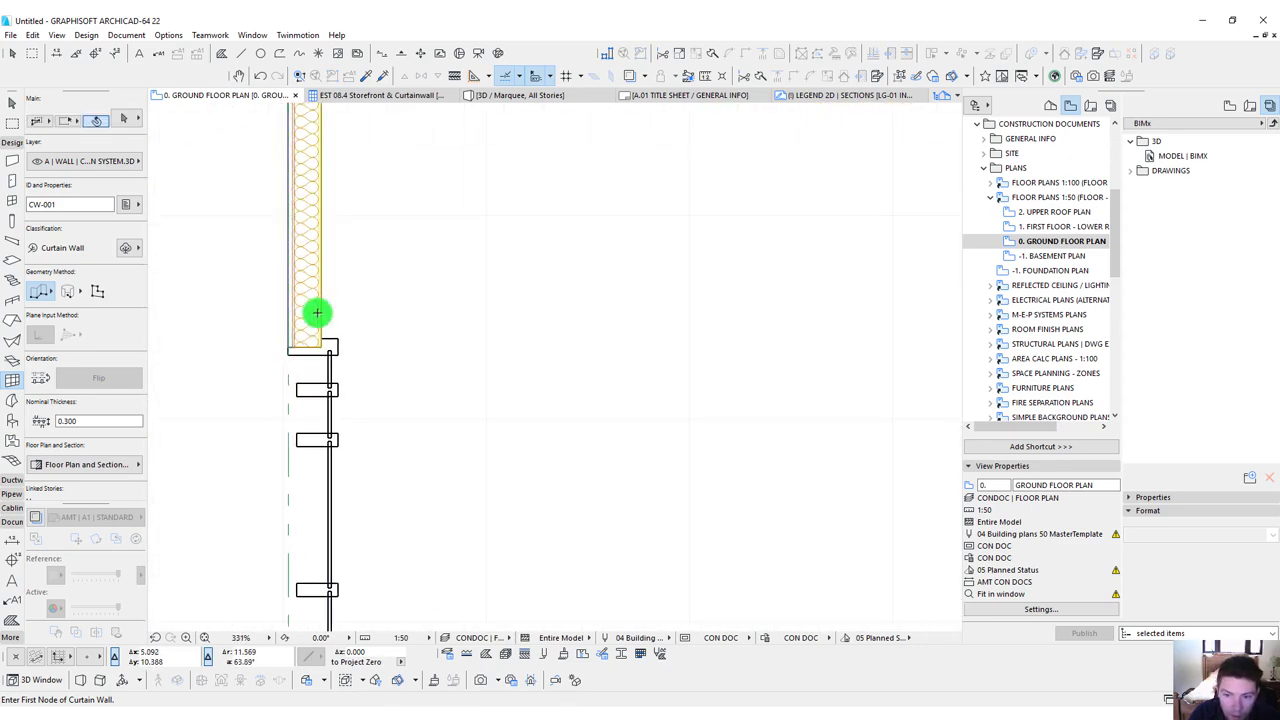
pyautogui.keyDown('shift'); pyautogui.click(317, 318); pyautogui.keyUp('shift')
pyautogui.click(288, 347)
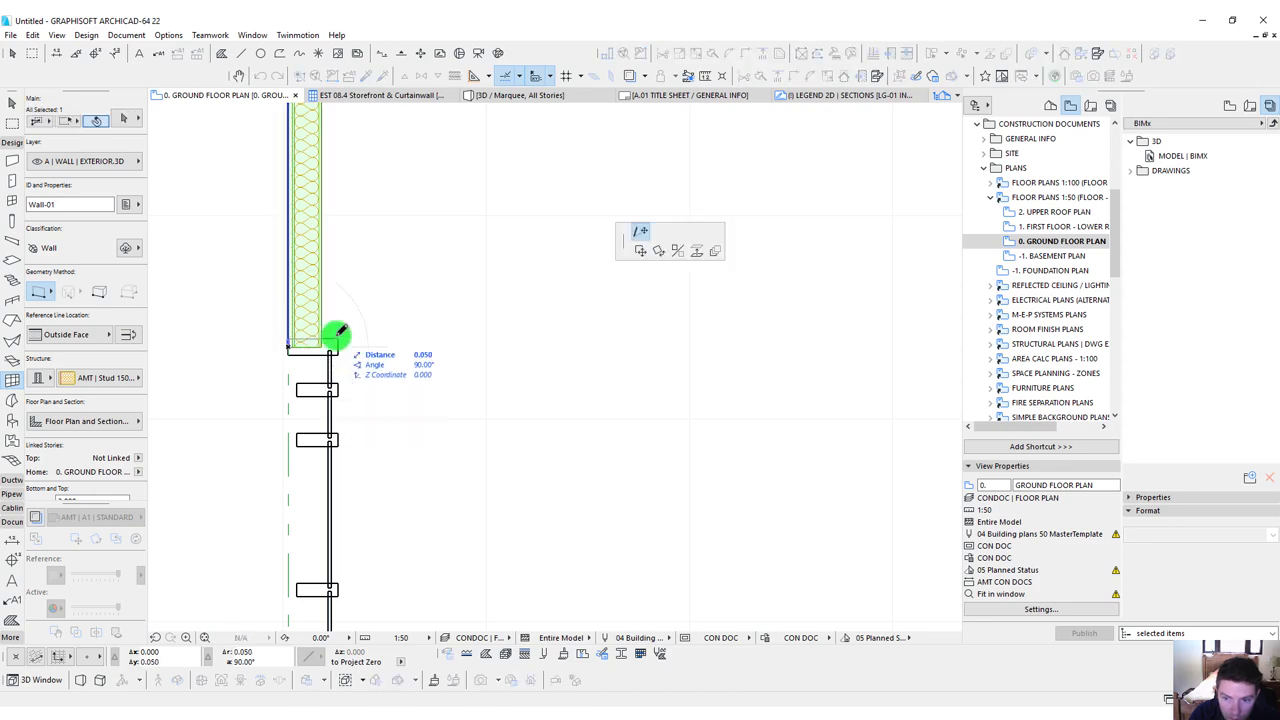
pyautogui.keyDown('shift'); pyautogui.click(338, 339); pyautogui.keyUp('shift')
# Shorten the return wall on grid line A by about 0.074 m to the edge of the curtain wall's end mullion.
pyautogui.scroll(-4, 266, 343)
pyautogui.scroll(4, 571, 443)
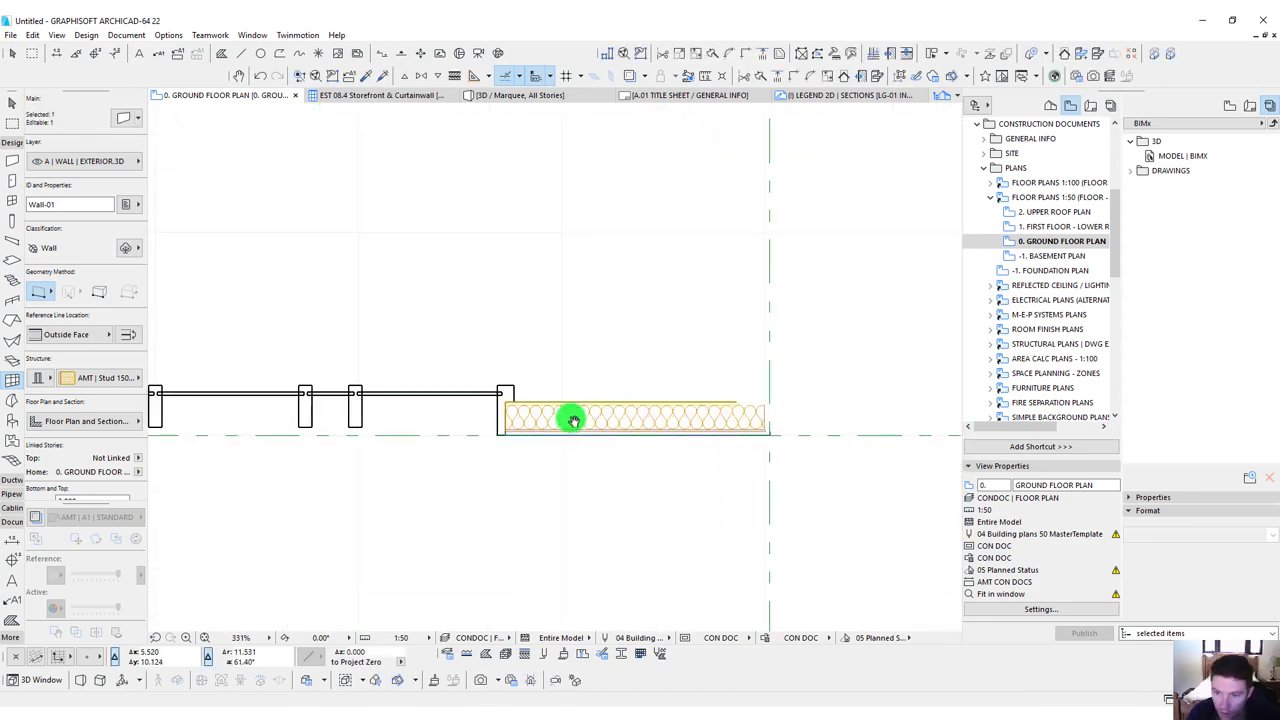
pyautogui.press('Escape')
pyautogui.click(538, 429)
pyautogui.click(506, 435)
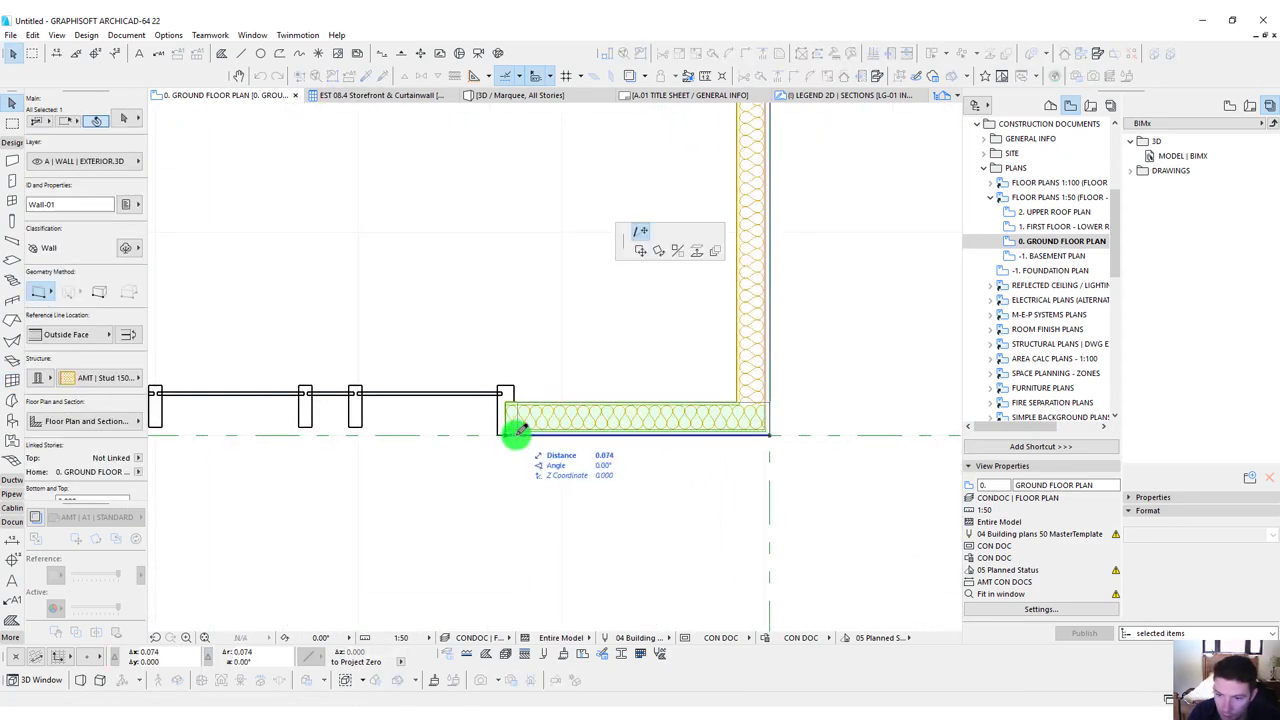
pyautogui.click(515, 435)
pyautogui.scroll(-6, 515, 430)
pyautogui.moveTo(491, 400); pyautogui.dragTo(691, 466, button='middle')
pyautogui.press('Escape')
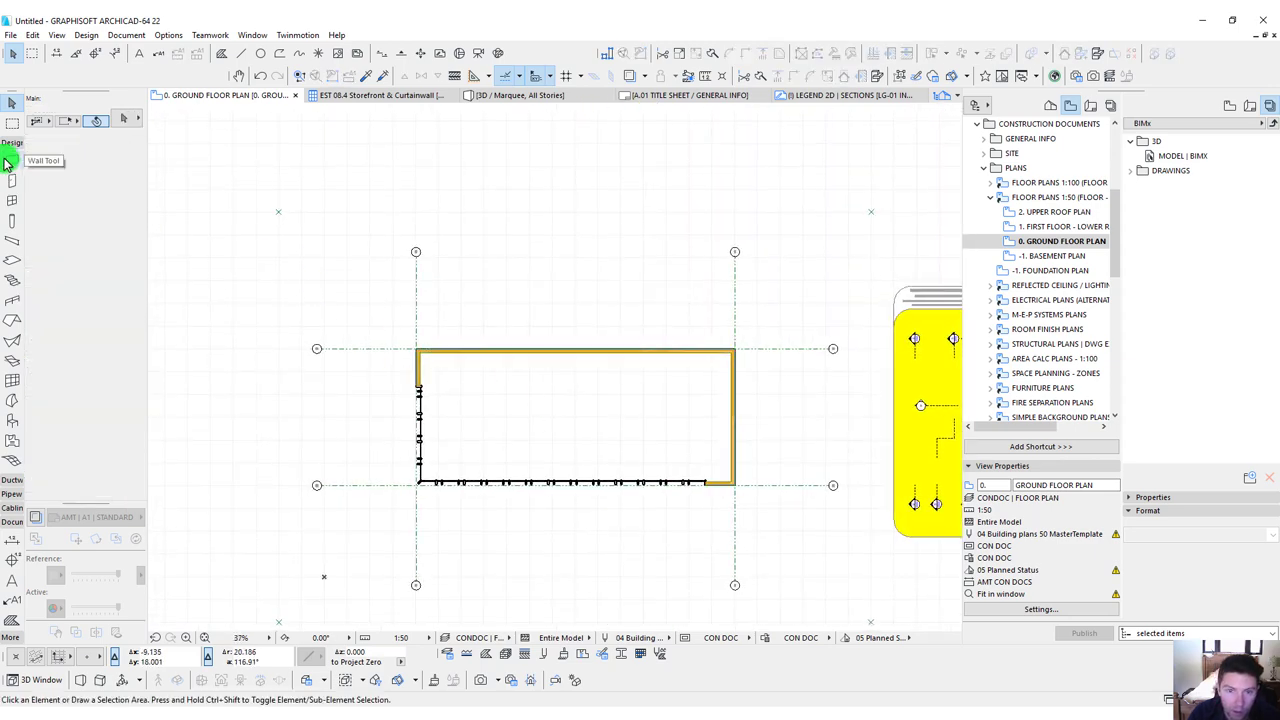
# Enclose the building in a marquee, examine the walls and curtain wall in 3D, and return to the floor plan.
pyautogui.click(12, 124)
pyautogui.click(303, 259)
pyautogui.click(809, 557)
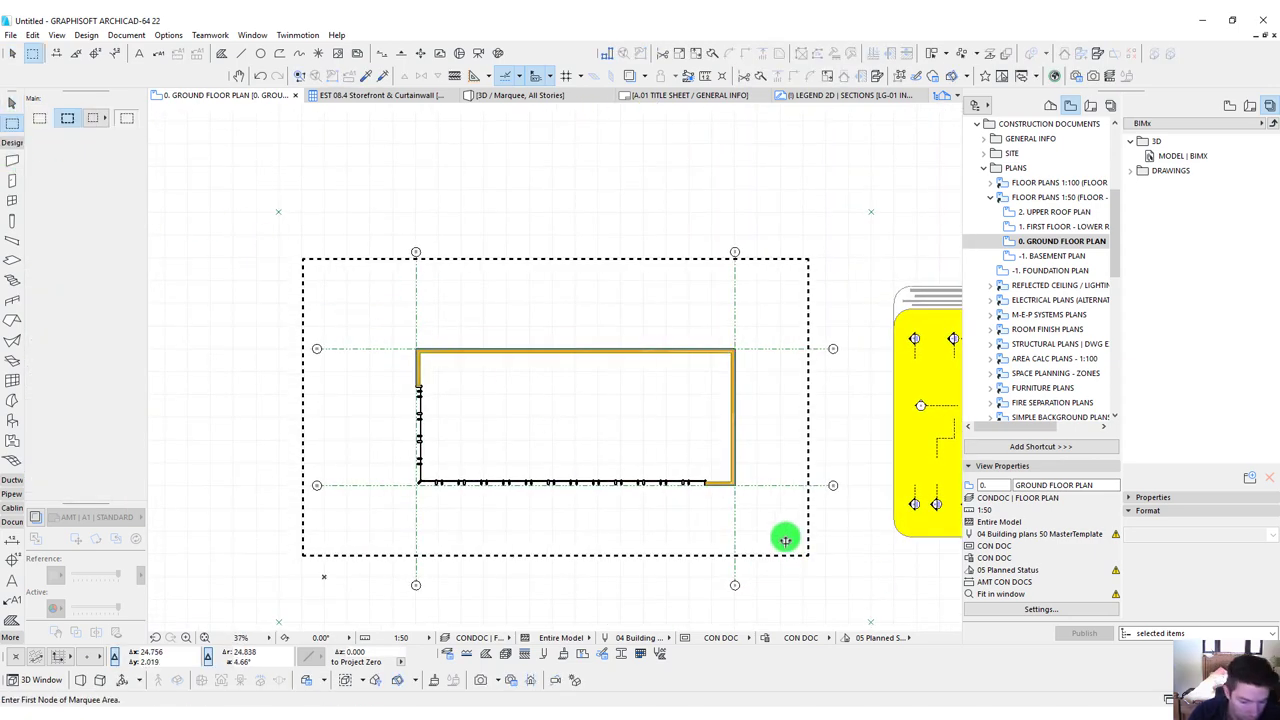
pyautogui.press('F5')
pyautogui.keyDown('shift'); pyautogui.moveTo(574, 430); pyautogui.dragTo(569, 414, button='middle'); pyautogui.keyUp('shift')
pyautogui.press('F2')
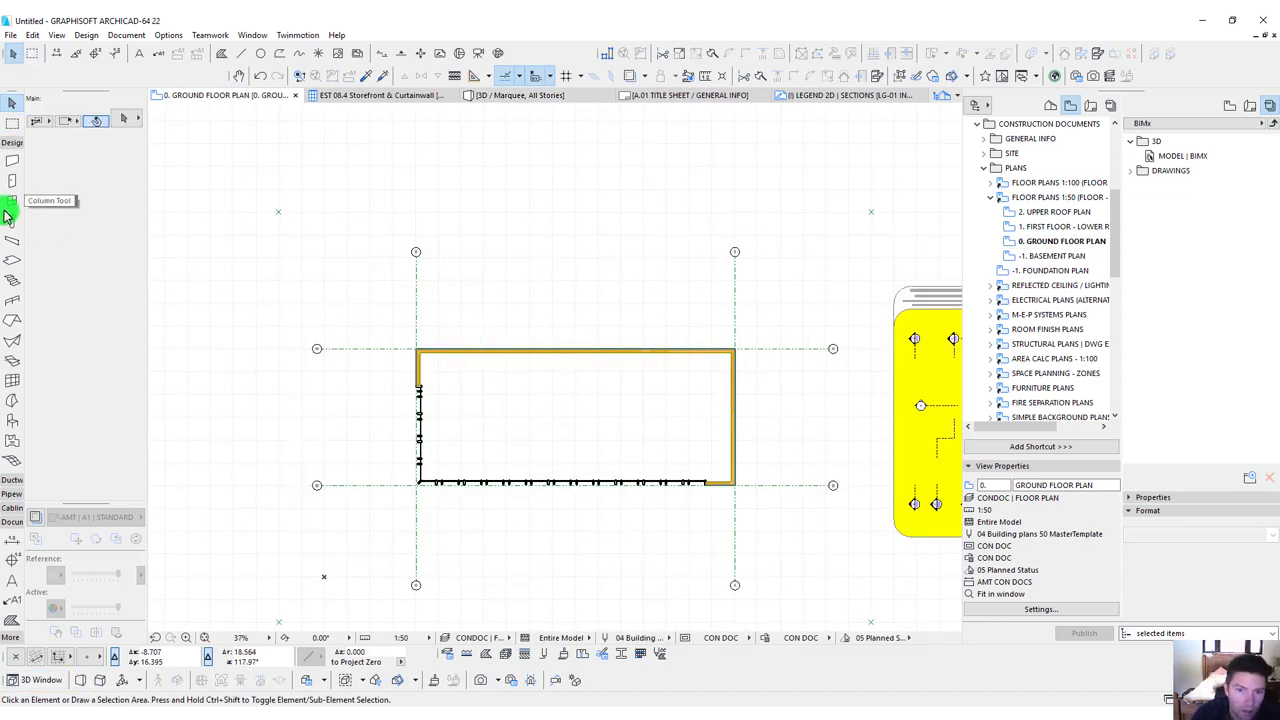
# Set the Roof tool to single-plane geometry, start the pivot line at the 0/B corner and unlock the A | ROOF | LOWER.3D layer.
pyautogui.click(10, 321)
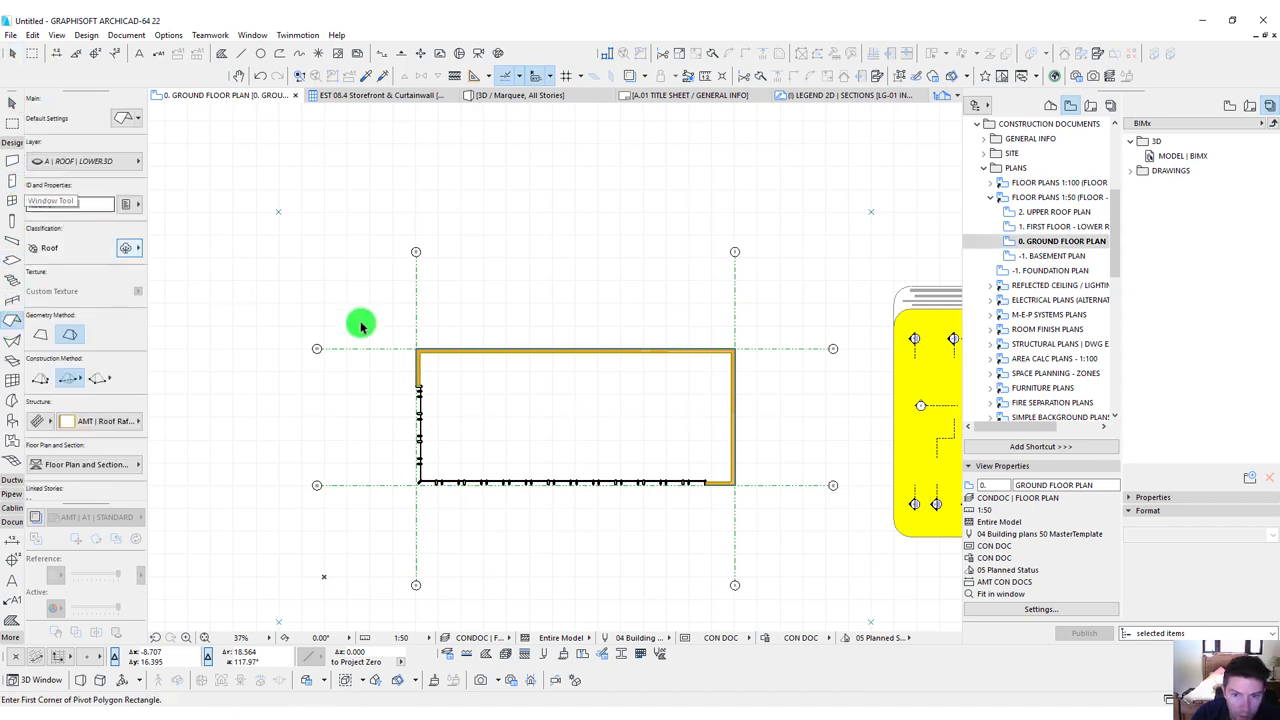
pyautogui.moveTo(544, 393); pyautogui.dragTo(449, 350, button='middle')
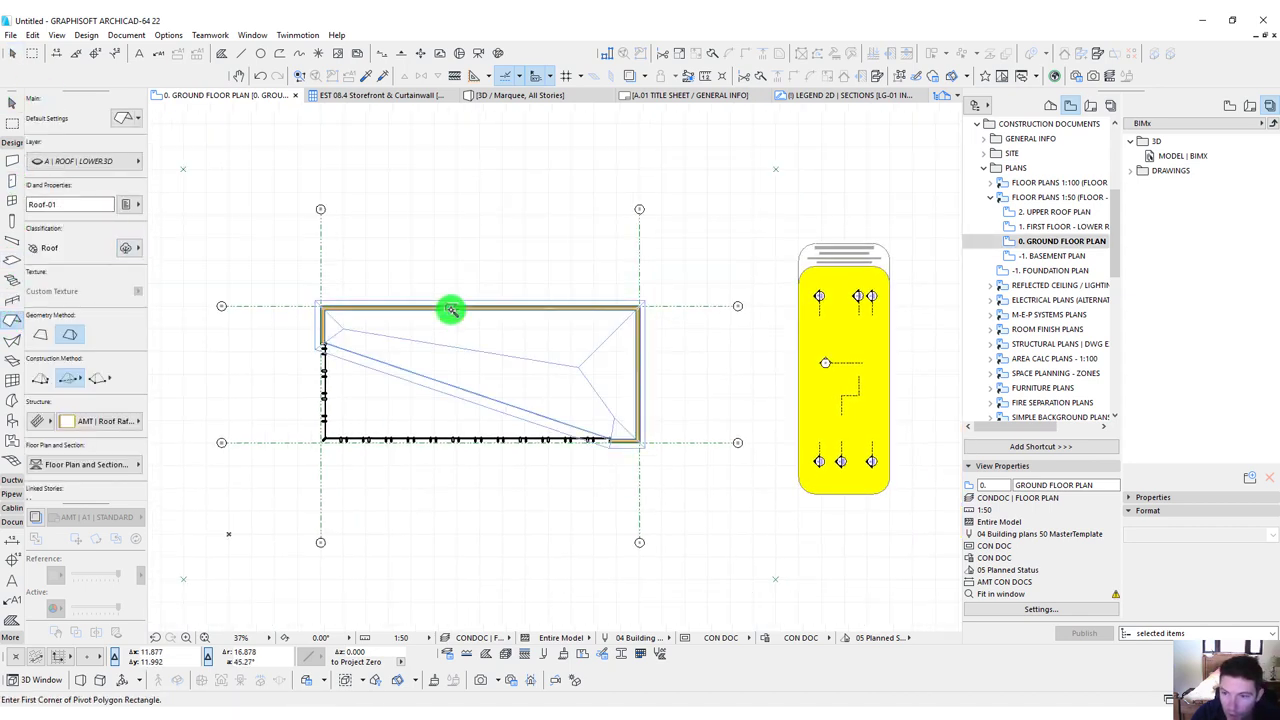
pyautogui.click(42, 337)
pyautogui.scroll(4, 300, 310)
pyautogui.click(261, 292)
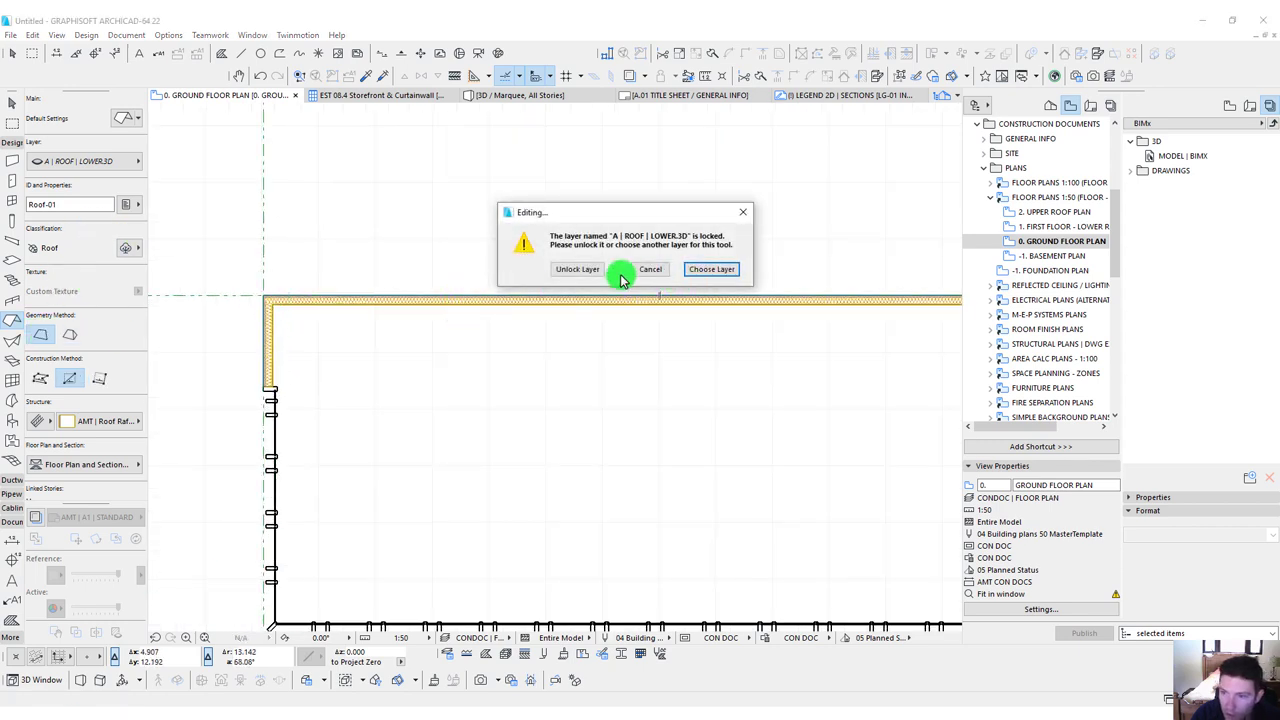
pyautogui.click(590, 271)
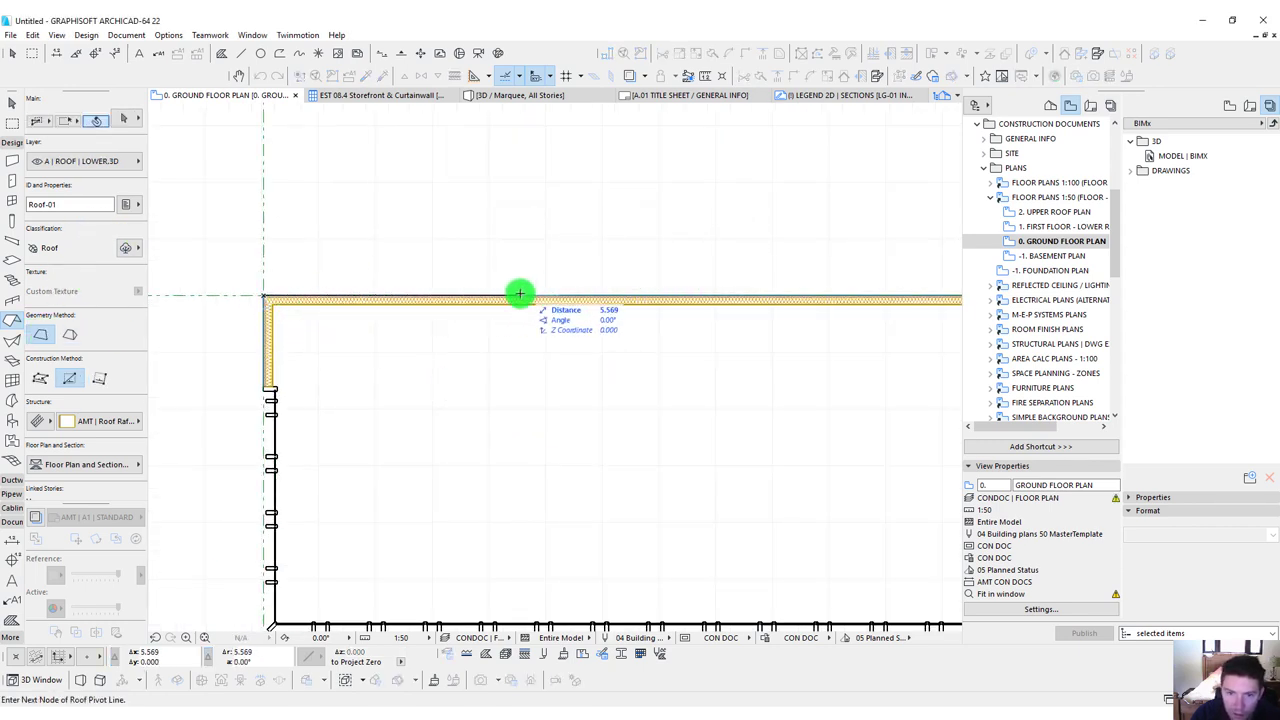
# Draw a rectangular single-plane roof from the 0/B corner to the 1/A corner, with its pivot line along grid line B.
pyautogui.click(552, 297)
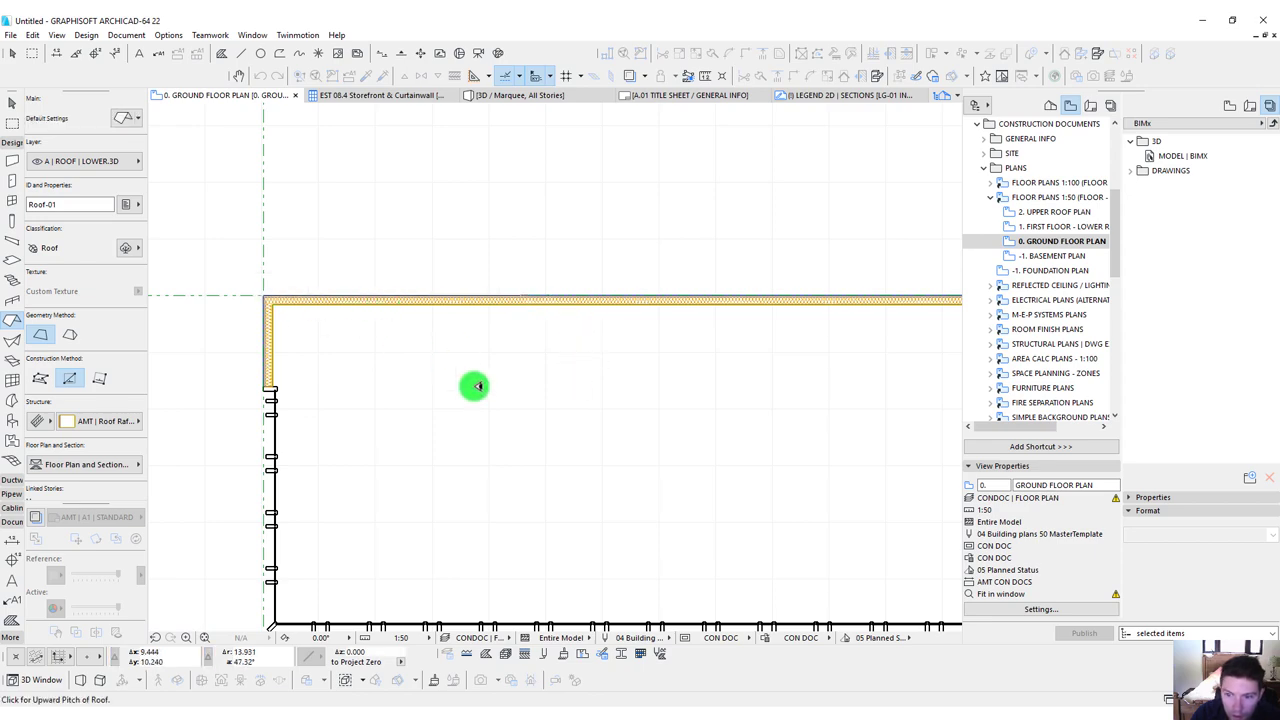
pyautogui.click(265, 297)
pyautogui.scroll(-3, 484, 446)
pyautogui.moveTo(844, 557); pyautogui.dragTo(594, 446, button='middle')
pyautogui.scroll(4, 584, 441)
pyautogui.click(532, 446)
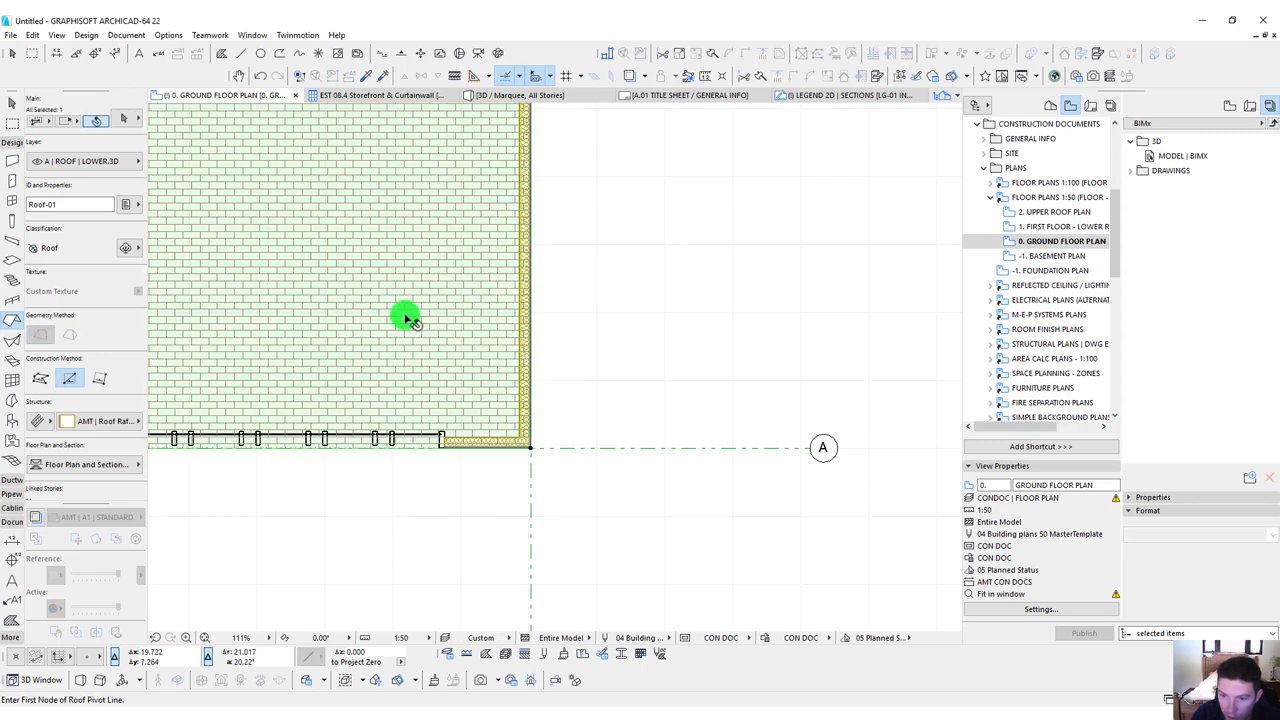
# Try offsetting the roof edges along grid lines A and 1 outward individually, and undo the offsets.
pyautogui.click(420, 349)
pyautogui.click(425, 447)
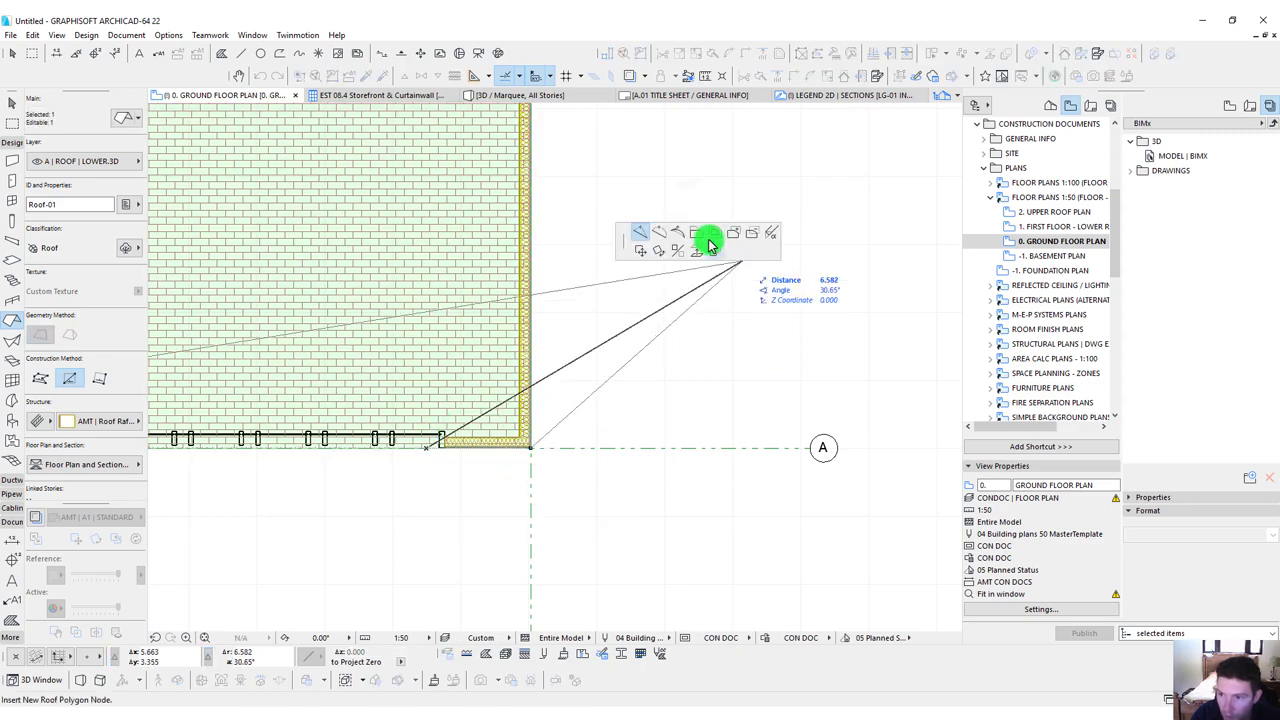
pyautogui.click(698, 235)
pyautogui.click(488, 510)
pyautogui.click(530, 417)
pyautogui.click(582, 416)
pyautogui.scroll(-4, 520, 417)
pyautogui.moveTo(389, 429); pyautogui.dragTo(679, 451, button='middle')
pyautogui.hotkey('ctrl', 'z')
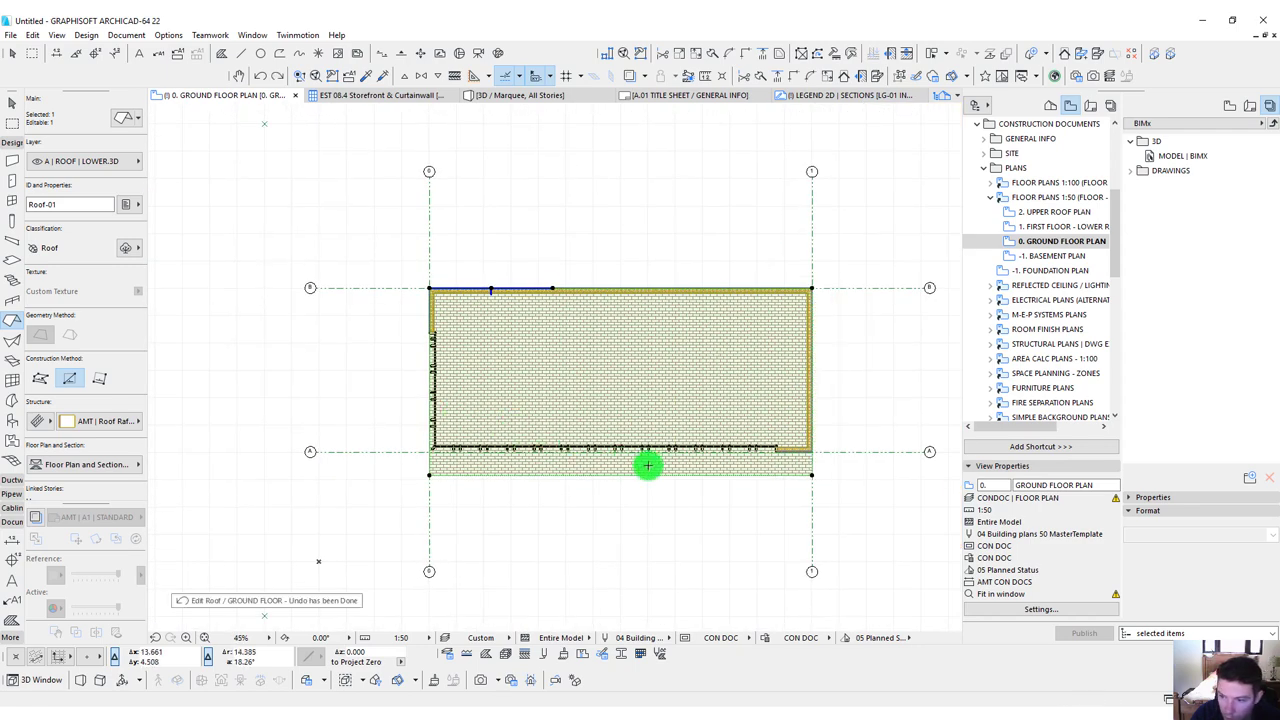
# Offset all roof edges outward by 1.5 m to form an overhang around the building.
pyautogui.click(811, 449)
pyautogui.click(666, 243)
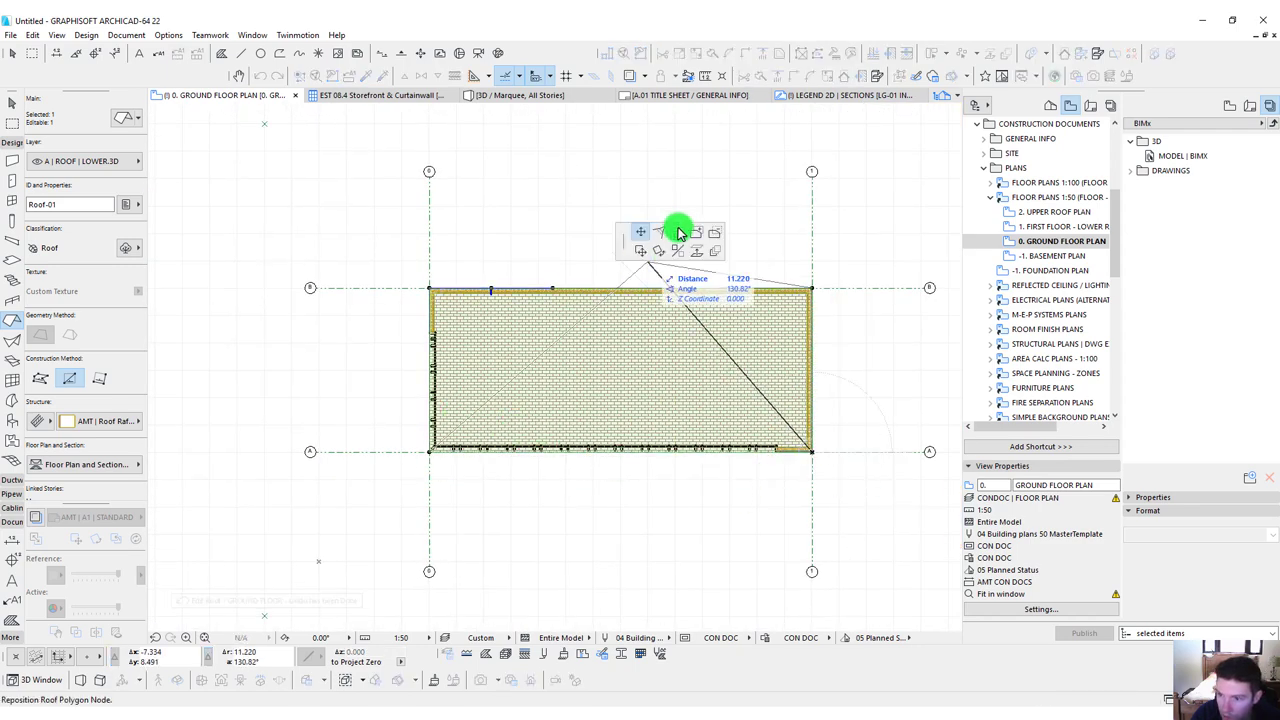
pyautogui.click(678, 233)
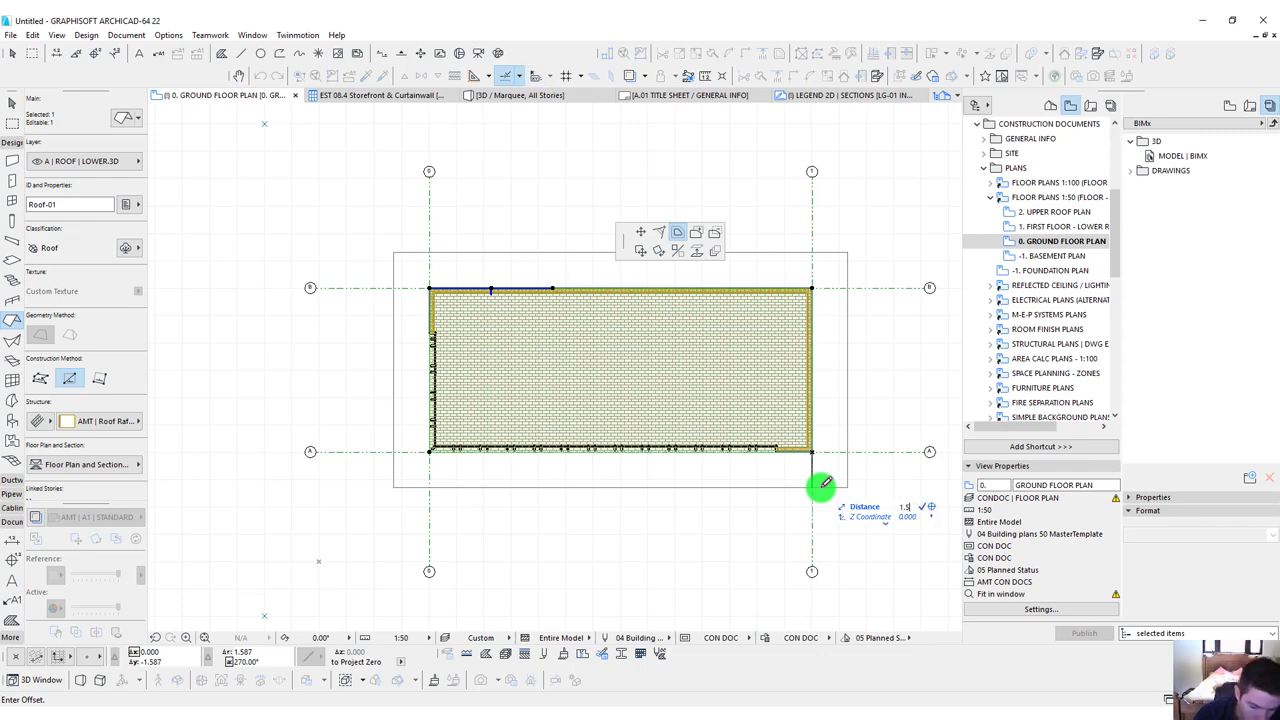
pyautogui.press('Return')
pyautogui.press('Escape')
pyautogui.press('Escape')
pyautogui.scroll(-3, 391, 288)
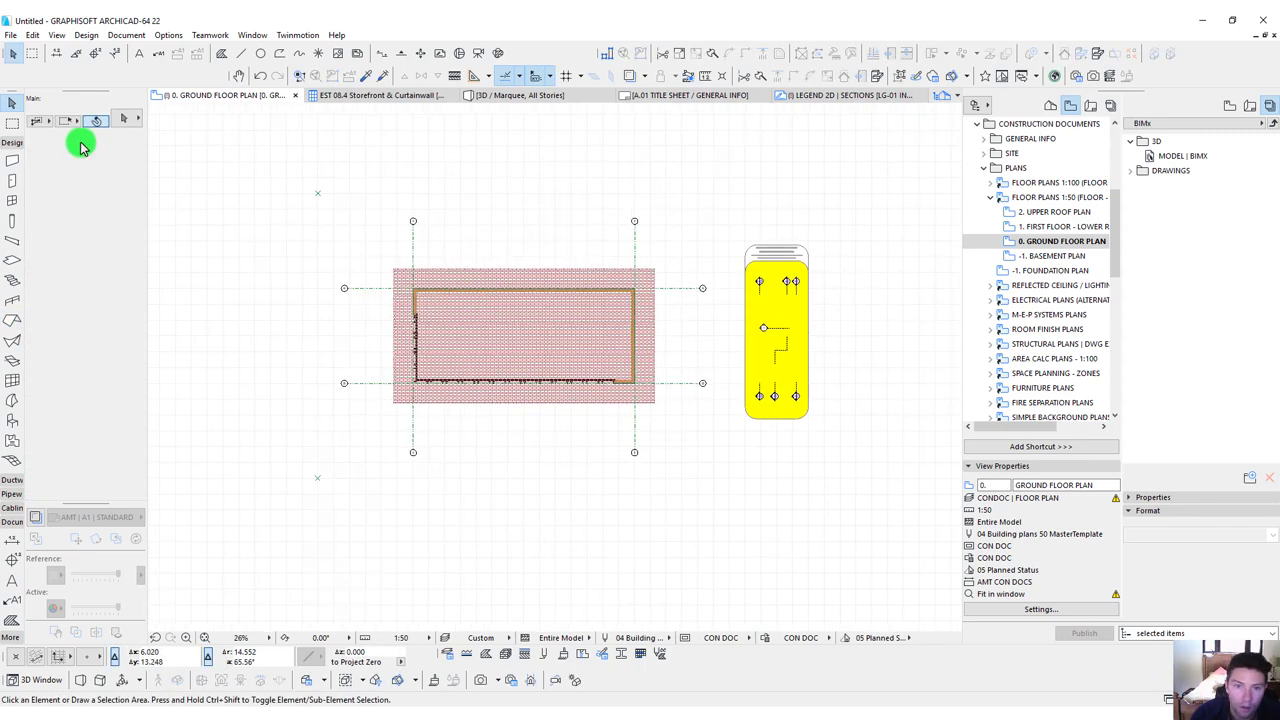
# Enclose the roofed building in a marquee and display it in 3D.
pyautogui.click(13, 123)
pyautogui.click(320, 194)
pyautogui.click(692, 491)
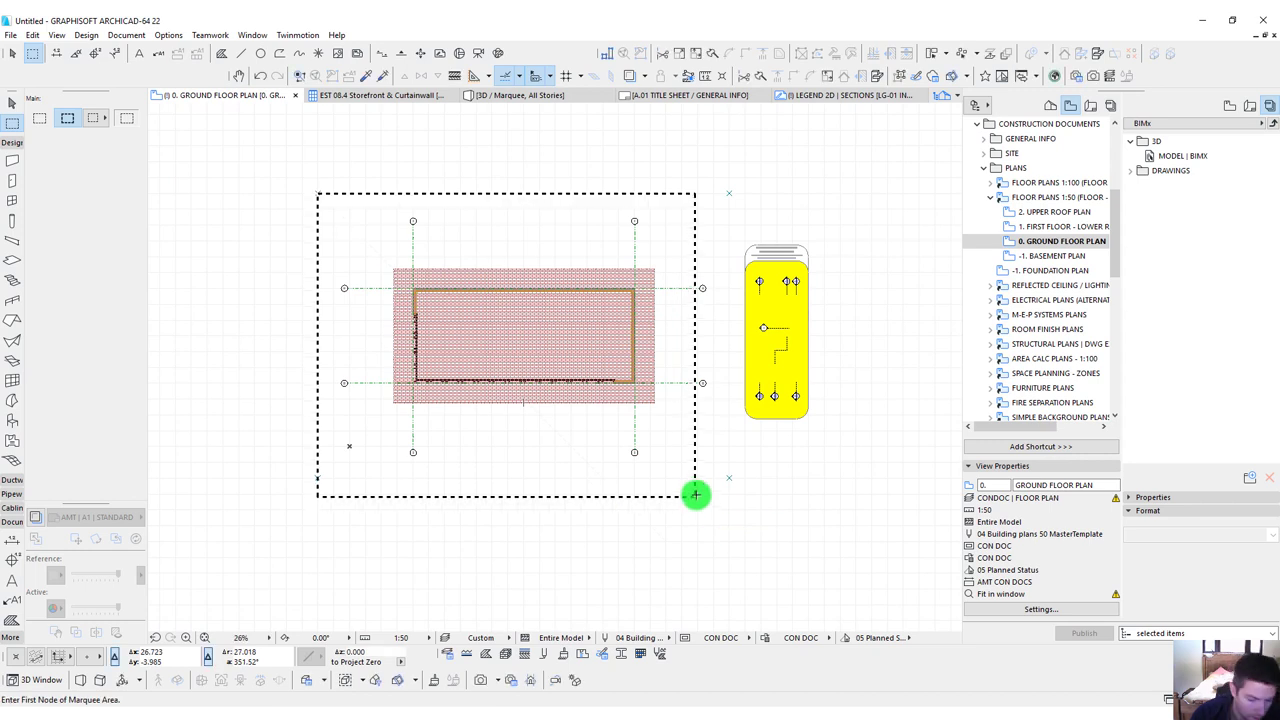
pyautogui.press('F5')
pyautogui.scroll(-3, 689, 401)
pyautogui.keyDown('shift'); pyautogui.moveTo(626, 366); pyautogui.dragTo(620, 380, button='middle'); pyautogui.keyUp('shift')
pyautogui.scroll(3, 590, 468)
# Move the roof up onto the top of the walls, to a pivot height of 3.000 m.
pyautogui.keyDown('shift'); pyautogui.click(648, 471); pyautogui.keyUp('shift')
pyautogui.keyDown('shift'); pyautogui.moveTo(571, 491); pyautogui.dragTo(513, 476, button='middle'); pyautogui.keyUp('shift')
pyautogui.hotkey('ctrl', 'd')
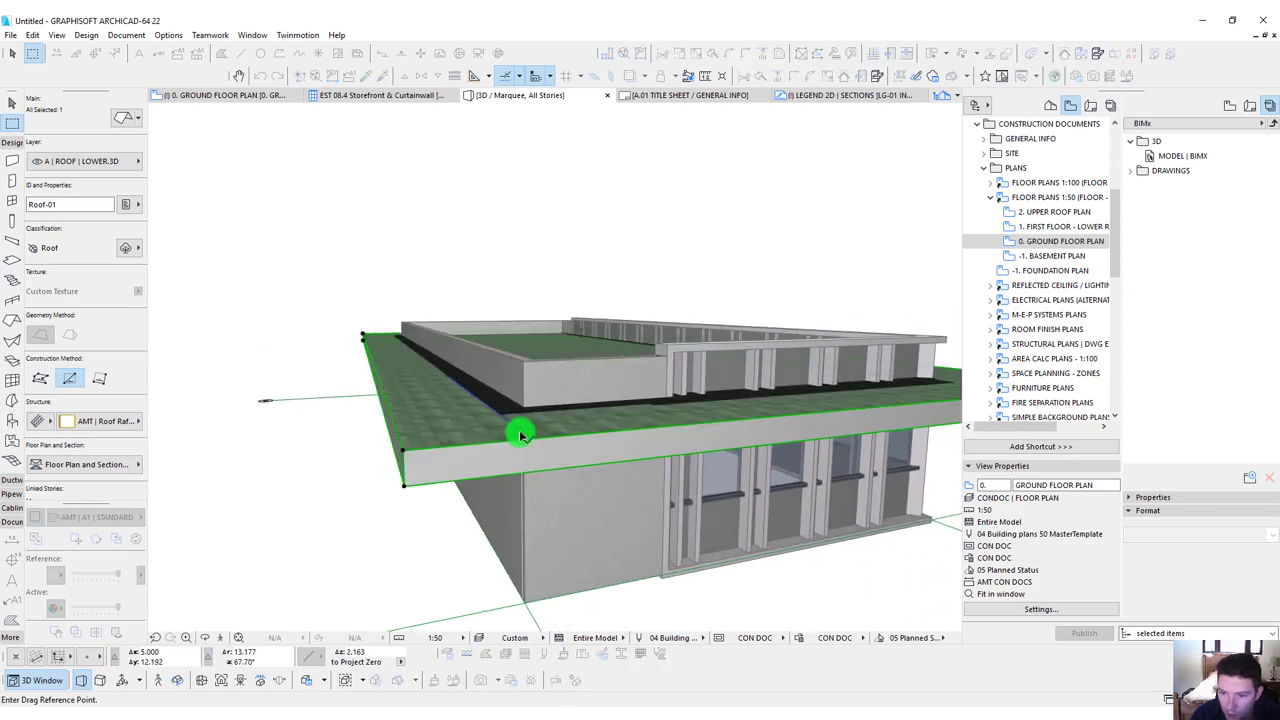
pyautogui.click(522, 433)
pyautogui.keyDown('shift'); pyautogui.moveTo(449, 354); pyautogui.dragTo(573, 314, button='middle'); pyautogui.keyUp('shift')
# Give the roof a pitch that slopes up from grid line B toward the long curtain wall.
pyautogui.scroll(-6, 110, 355)
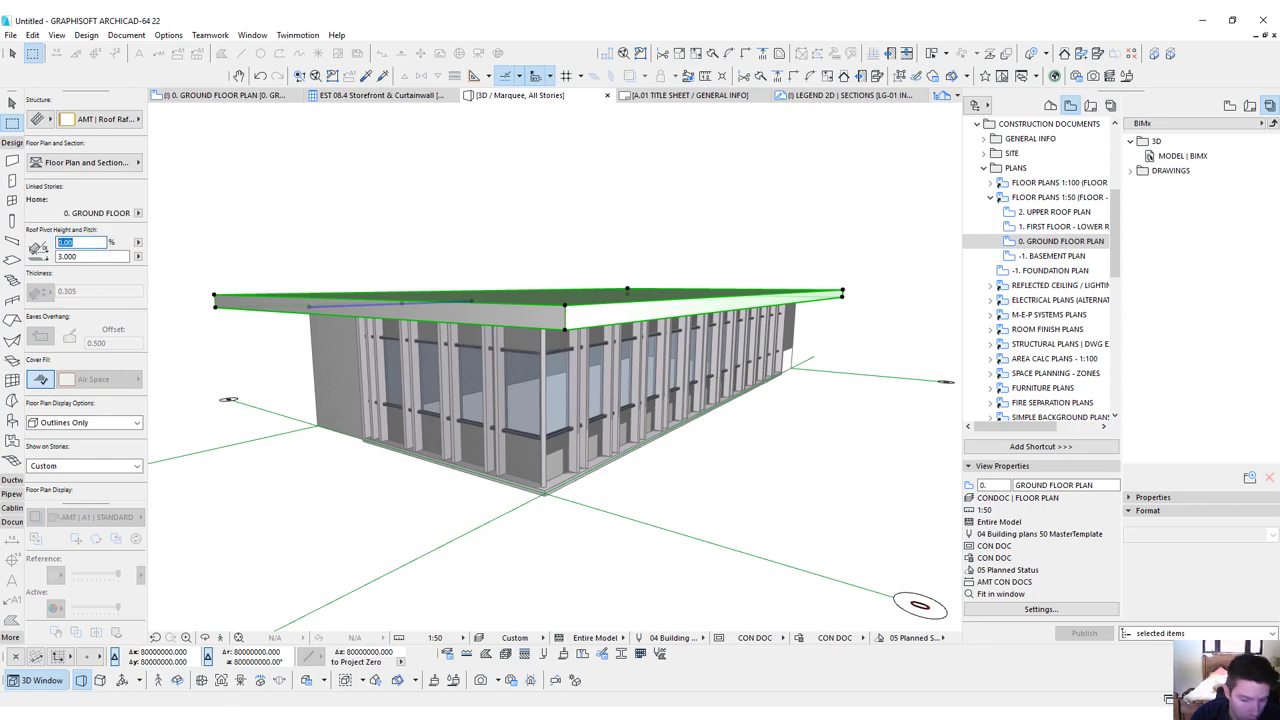
pyautogui.keyDown('shift'); pyautogui.moveTo(585, 434); pyautogui.dragTo(465, 317, button='middle'); pyautogui.keyUp('shift')
pyautogui.press('Escape')
pyautogui.press('Escape')
# Stretch the curtain wall's height upward from its front corner to meet the underside of the sloped roof.
pyautogui.click(457, 318)
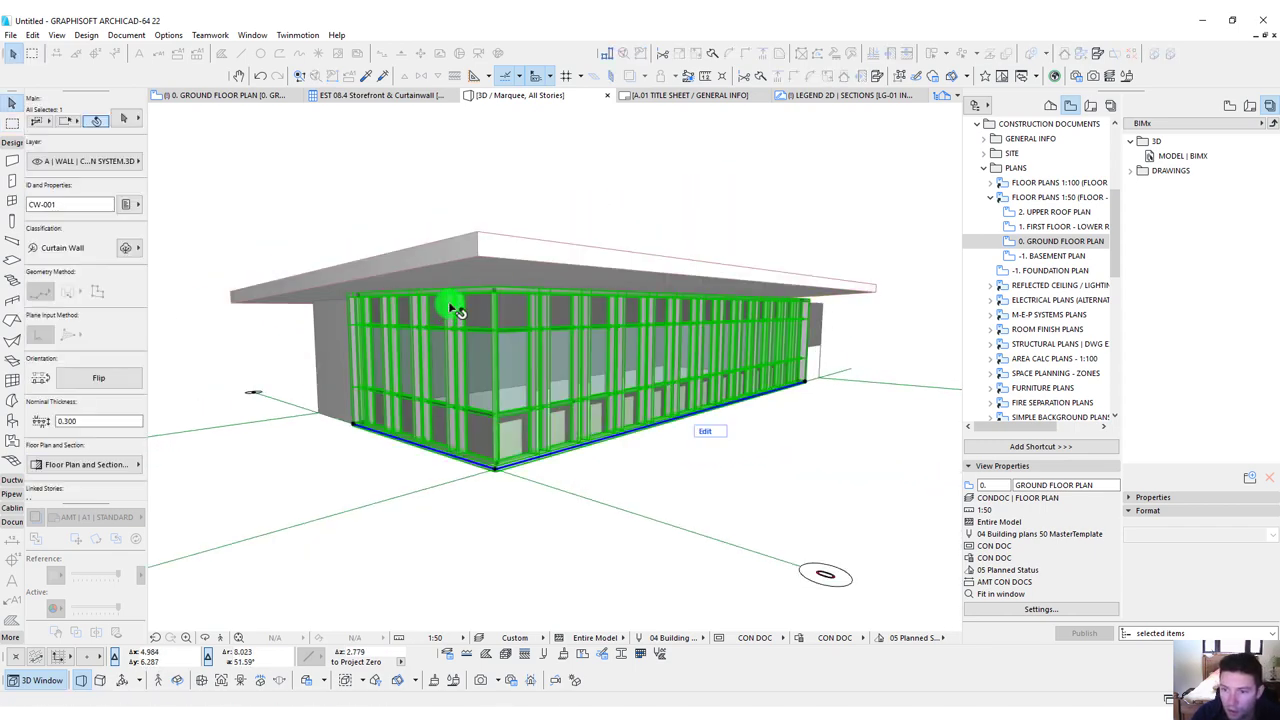
pyautogui.click(495, 291)
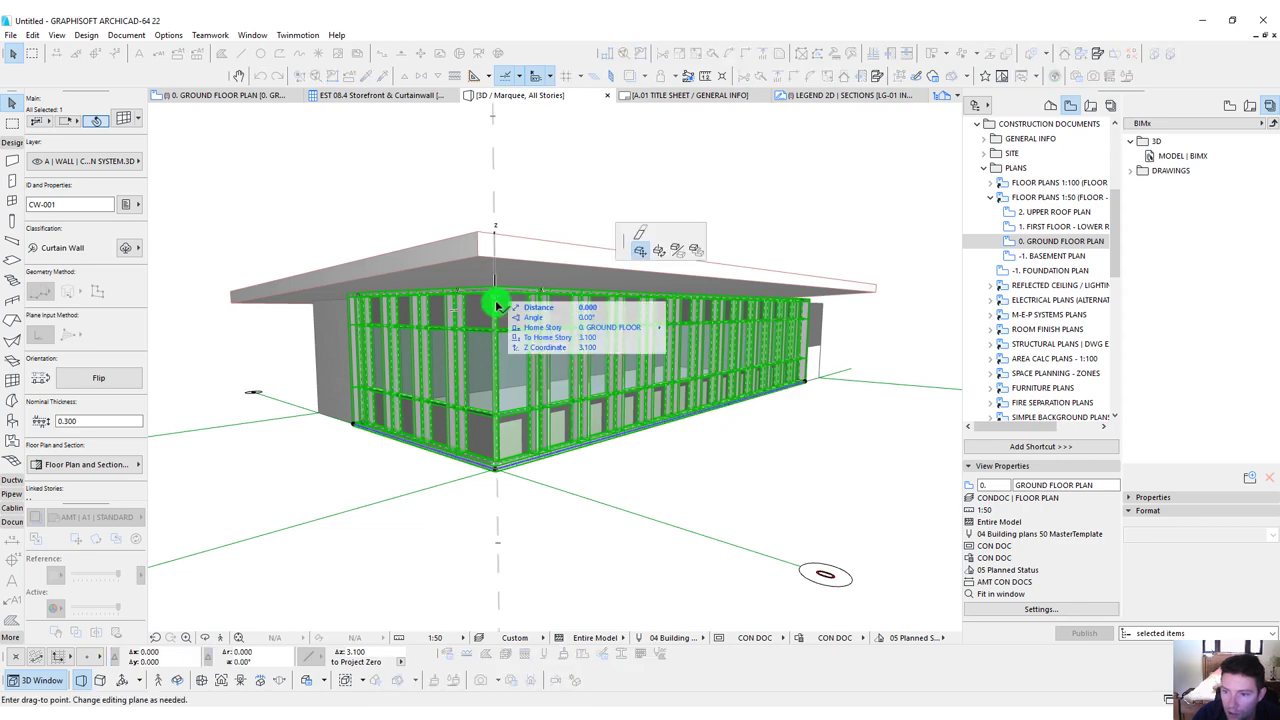
pyautogui.click(640, 234)
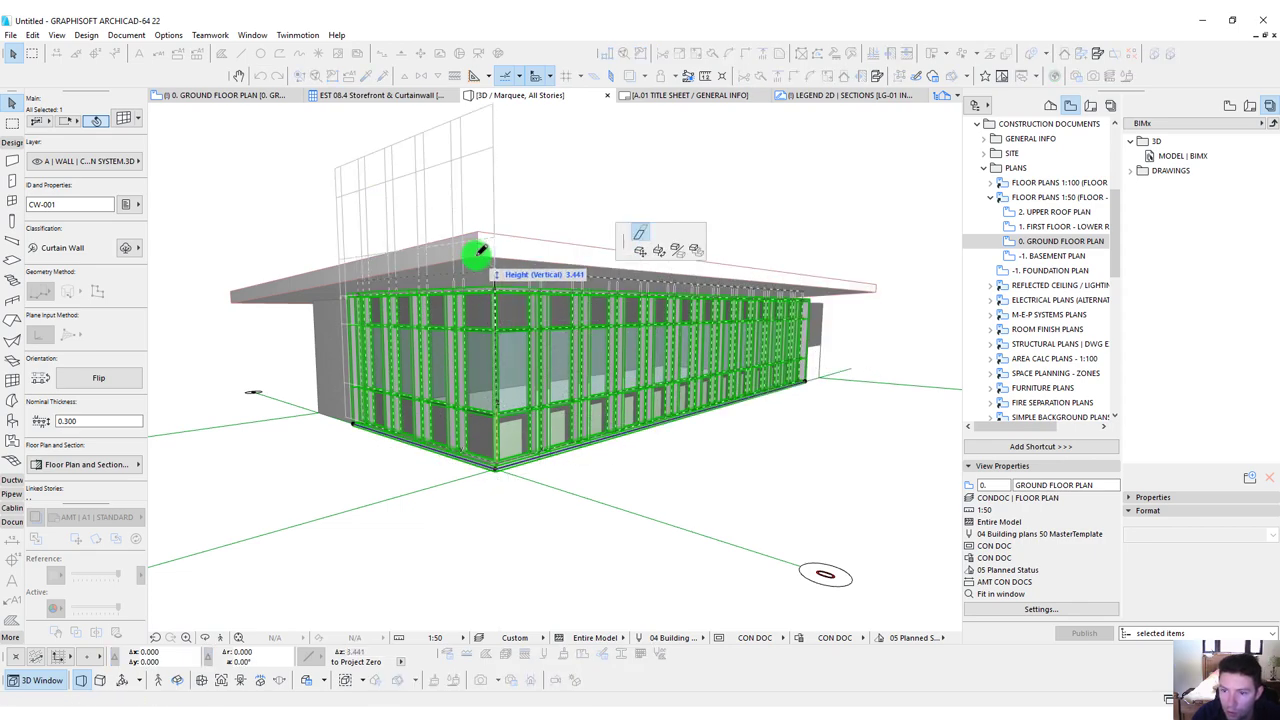
pyautogui.click(410, 361)
pyautogui.press('Escape')
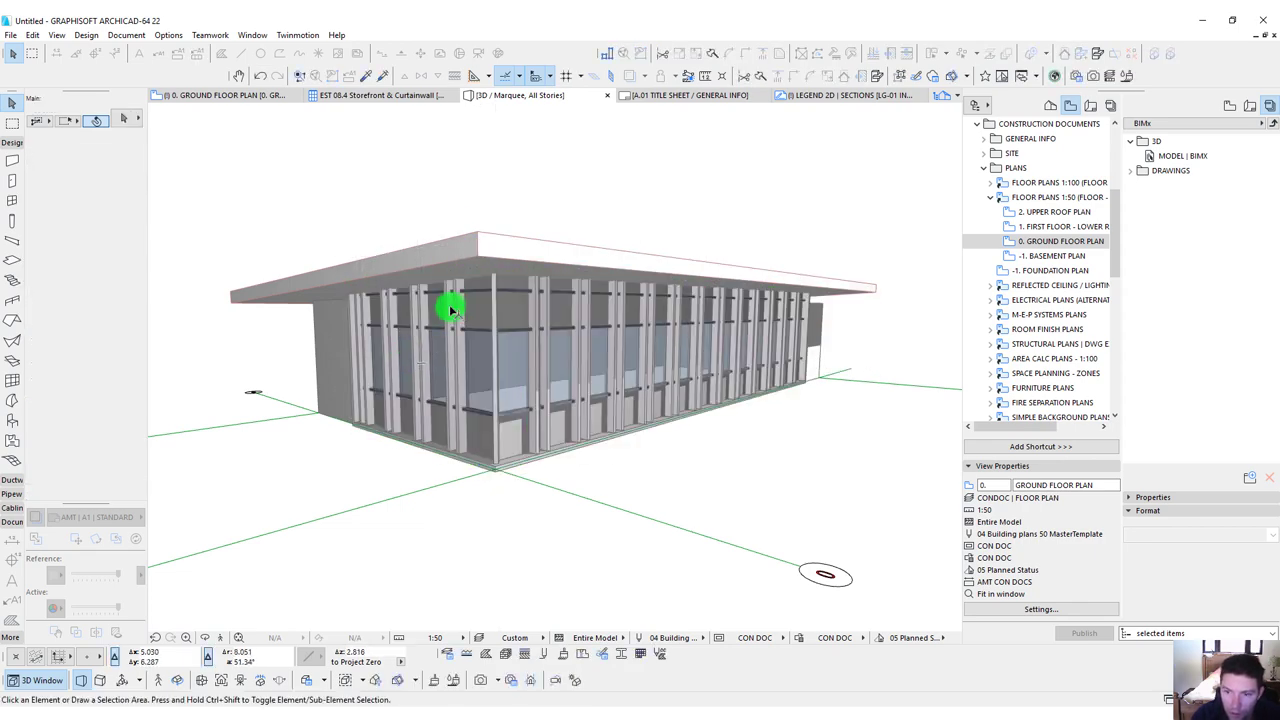
# Stretch the height of the two exterior walls meeting at the curtain wall's far end up to the underside of the roof.
pyautogui.click(450, 310)
pyautogui.keyDown('shift'); pyautogui.moveTo(447, 320); pyautogui.dragTo(685, 308, button='middle'); pyautogui.keyUp('shift')
pyautogui.scroll(-5, 551, 304)
pyautogui.keyDown('shift'); pyautogui.moveTo(551, 304); pyautogui.dragTo(557, 308, button='middle'); pyautogui.keyUp('shift')
pyautogui.scroll(4, 557, 308)
pyautogui.press('Escape')
pyautogui.click(424, 247)
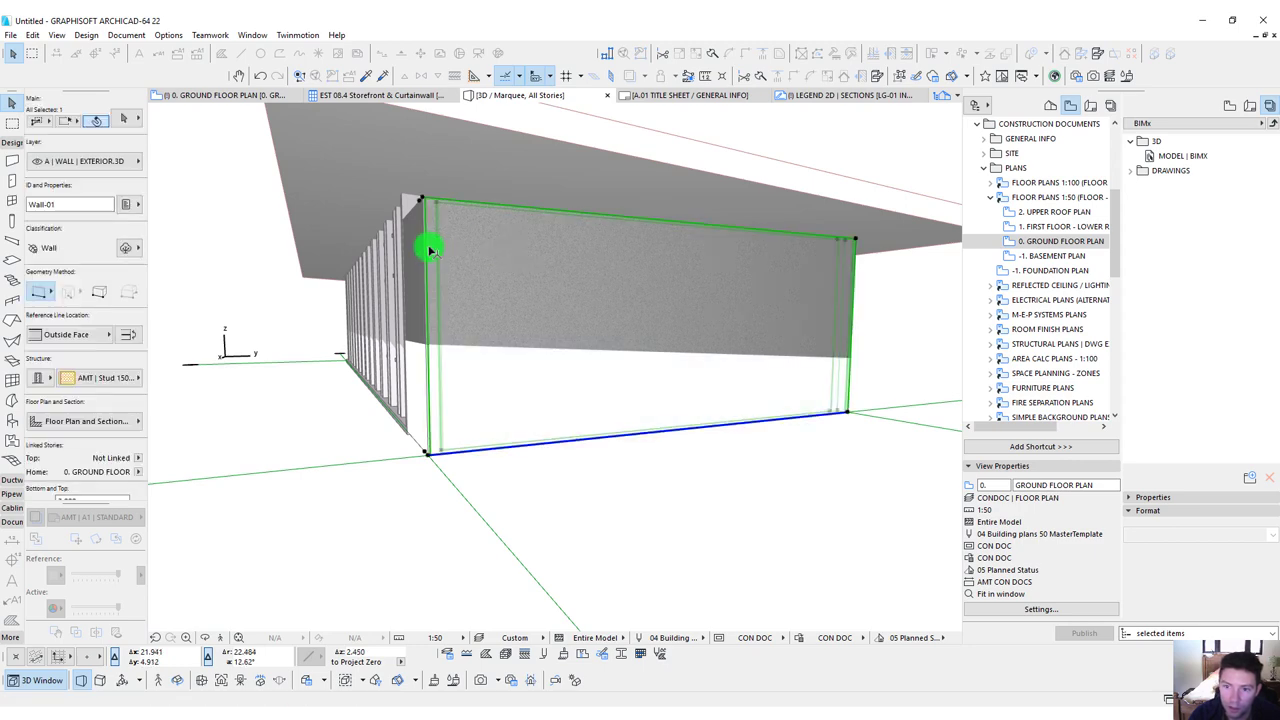
pyautogui.keyDown('shift'); pyautogui.click(428, 203); pyautogui.keyUp('shift')
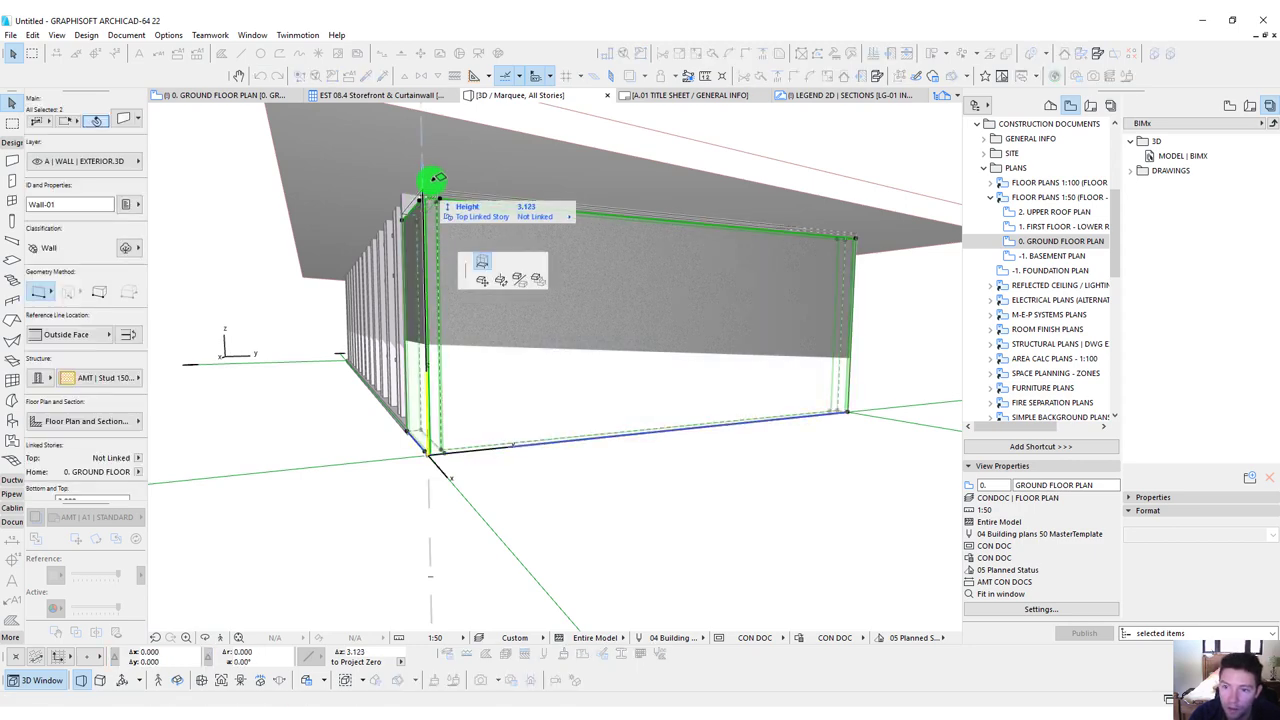
pyautogui.keyDown('shift'); pyautogui.moveTo(413, 190); pyautogui.dragTo(562, 346, button='middle'); pyautogui.keyUp('shift')
# Return to the floor plan and open the LEGEND 3D | ALL view from the plan legends.
pyautogui.click(983, 167)
pyautogui.click(982, 197)
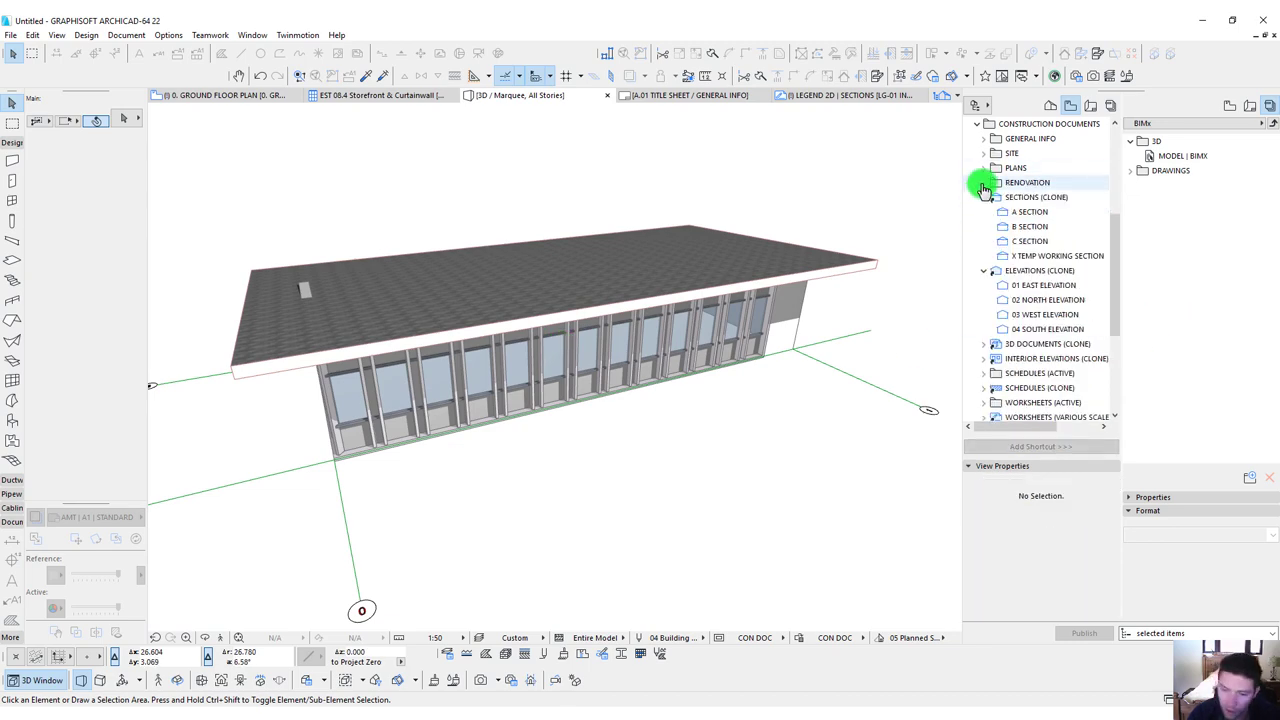
pyautogui.press('F2')
pyautogui.scroll(-5, 600, 337)
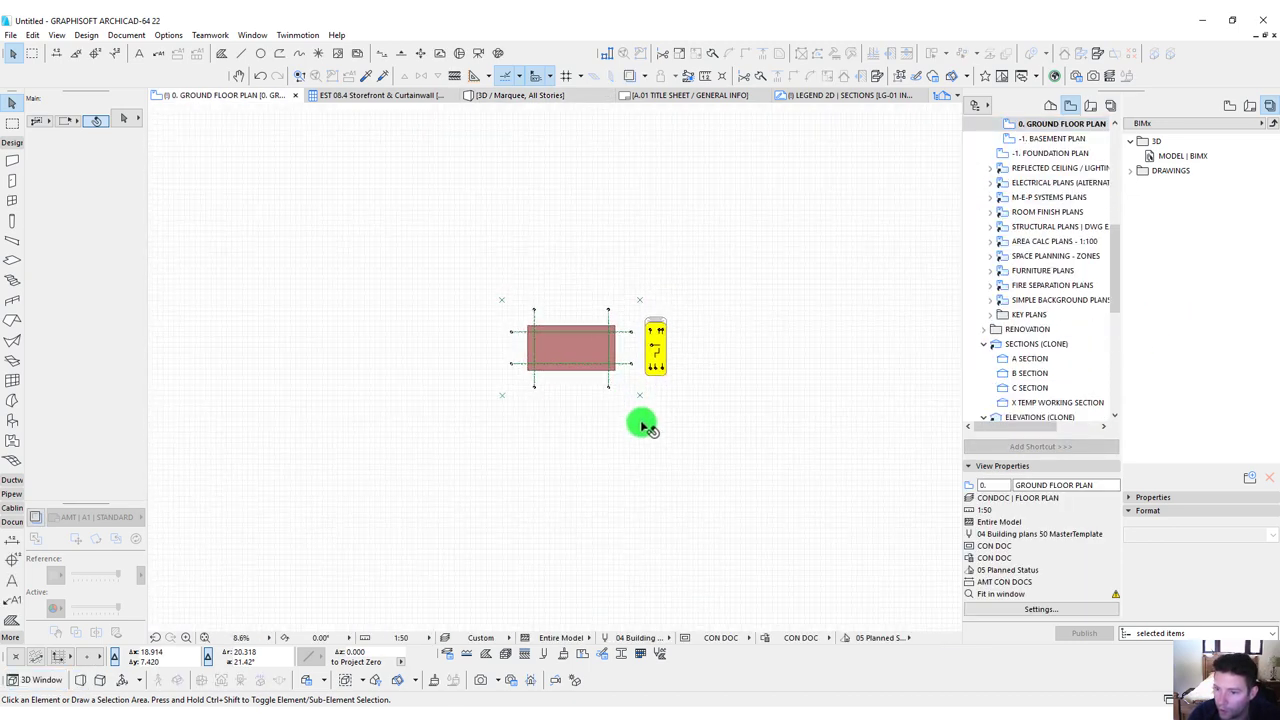
pyautogui.moveTo(691, 451); pyautogui.dragTo(433, 270, button='middle')
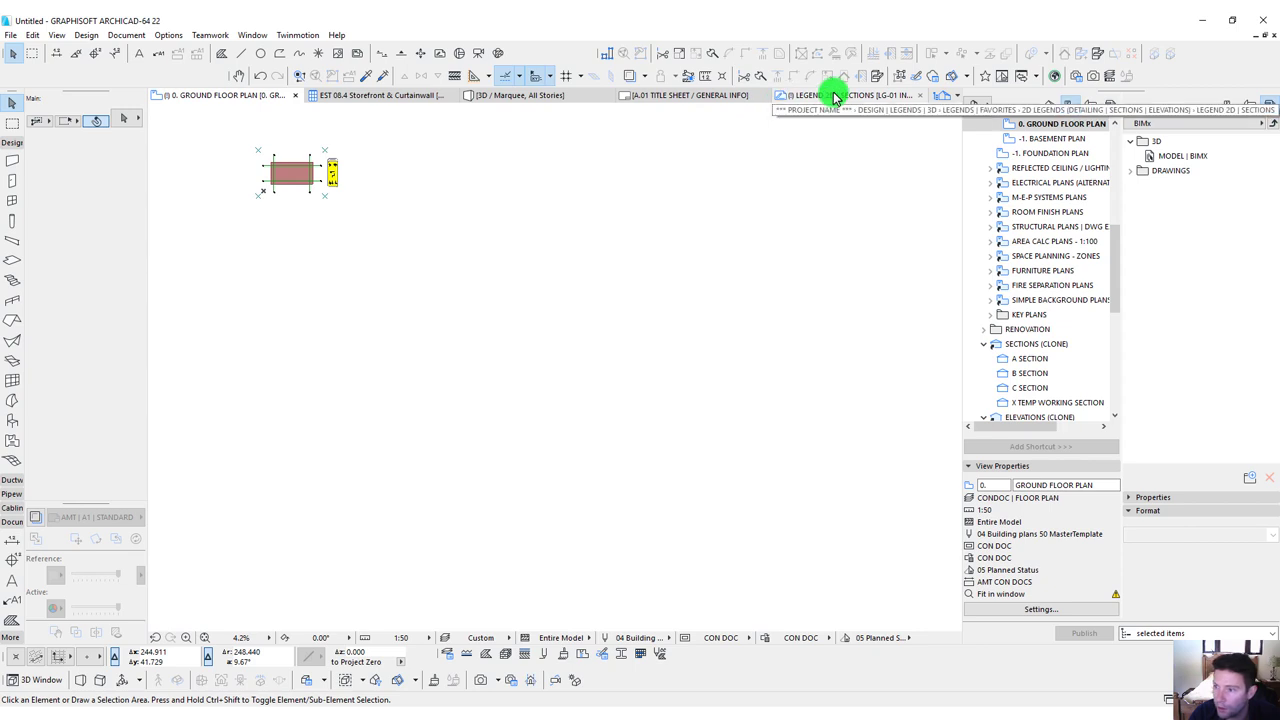
pyautogui.moveTo(1114, 251); pyautogui.dragTo(1114, 130)
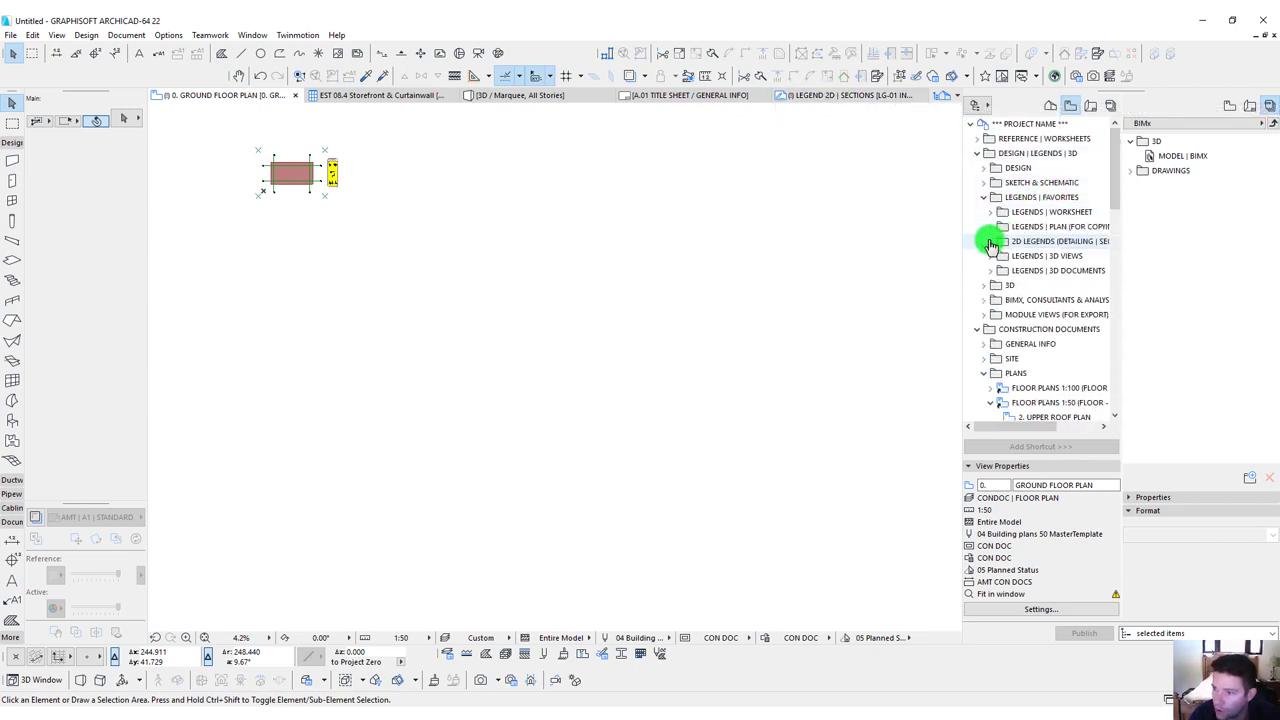
pyautogui.click(990, 242)
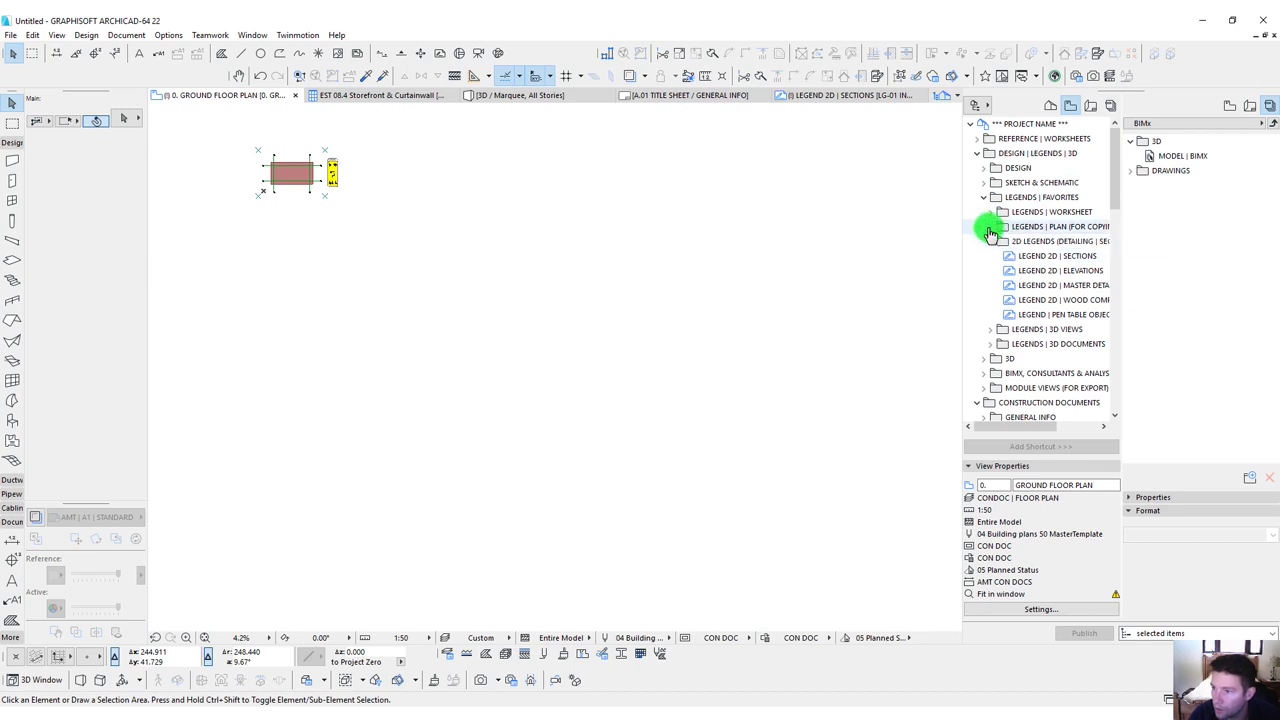
pyautogui.click(990, 227)
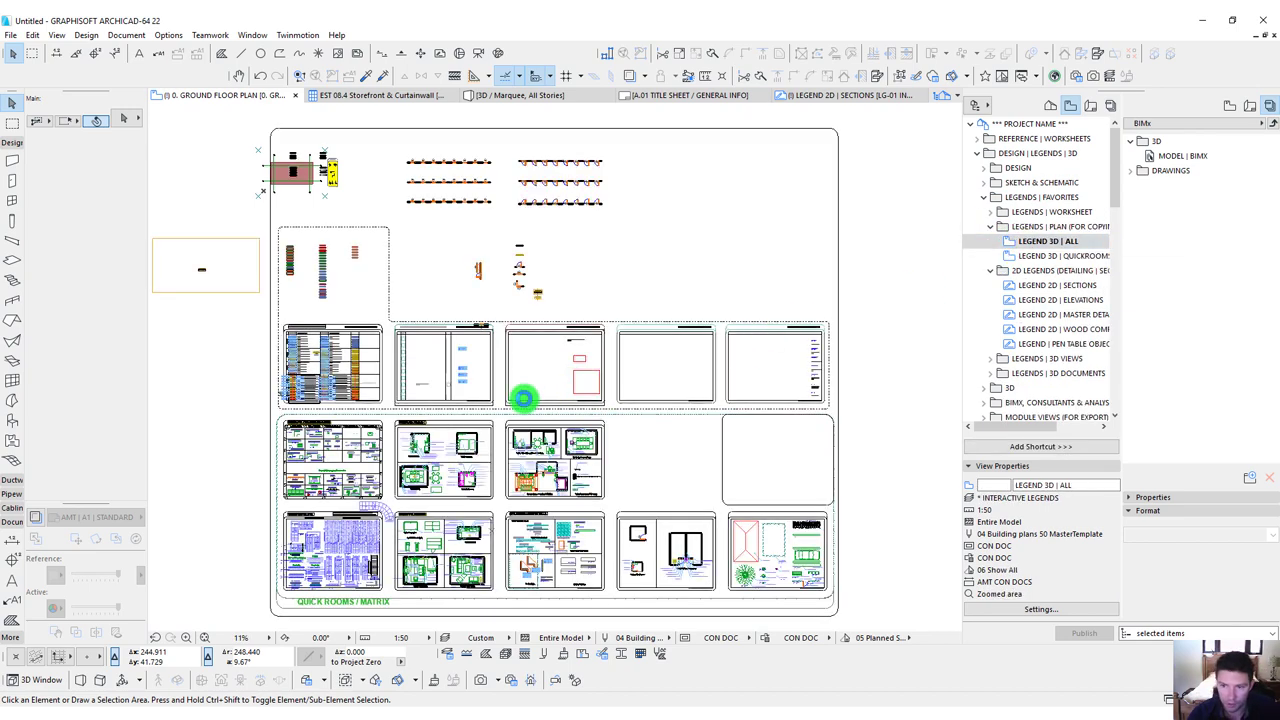
# Pick up the AMT | Floor Slab 150 settings from the slabs legend.
pyautogui.scroll(3, 704, 433)
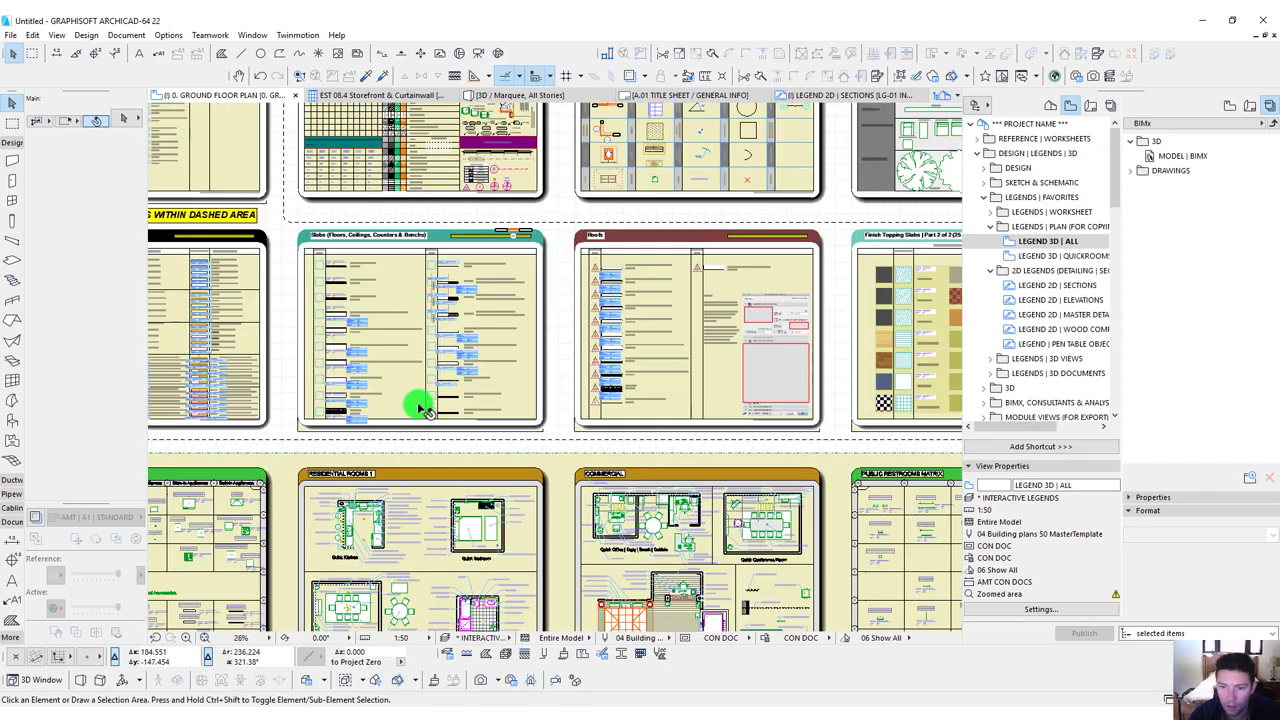
pyautogui.scroll(6, 414, 400)
pyautogui.scroll(2, 345, 250)
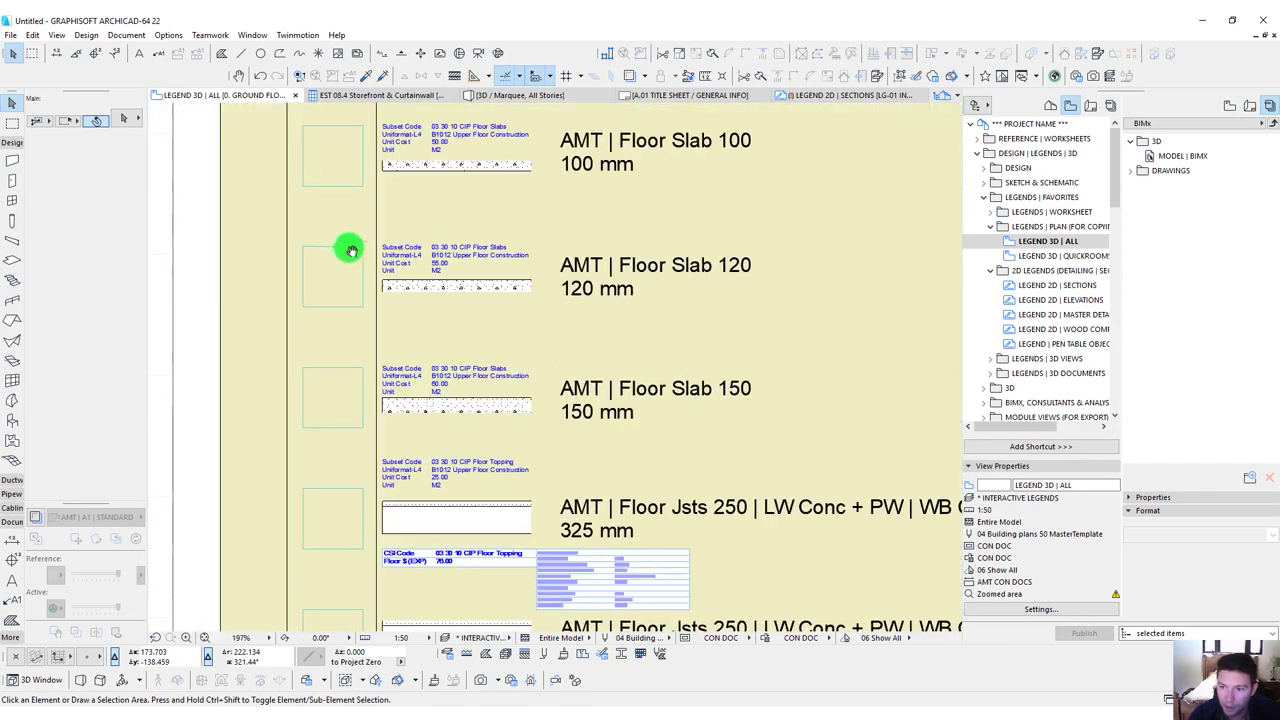
pyautogui.keyDown('alt'); pyautogui.click(347, 375); pyautogui.keyUp('alt')
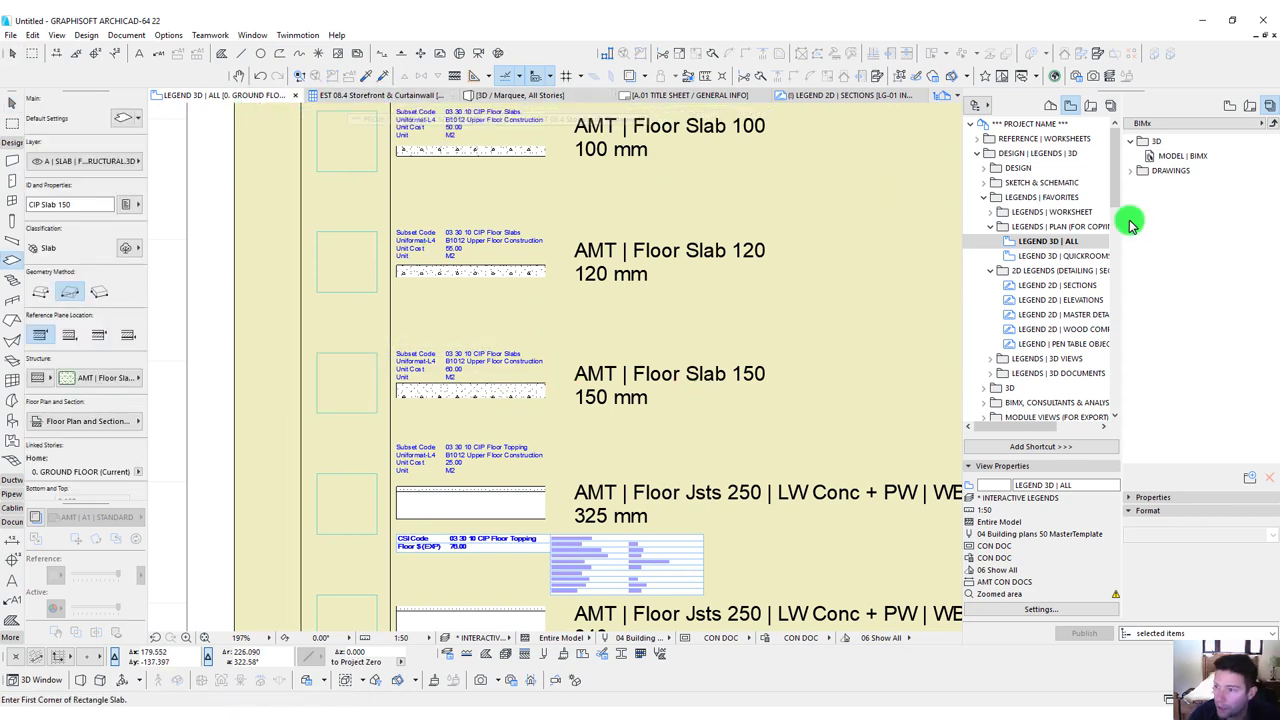
# On the 0. GROUND FLOOR PLAN, draw a rectangular CIP Slab 150 over the building footprint between grid lines 0/B and 1/A.
pyautogui.scroll(-5, 1025, 338)
pyautogui.scroll(3, 1035, 300)
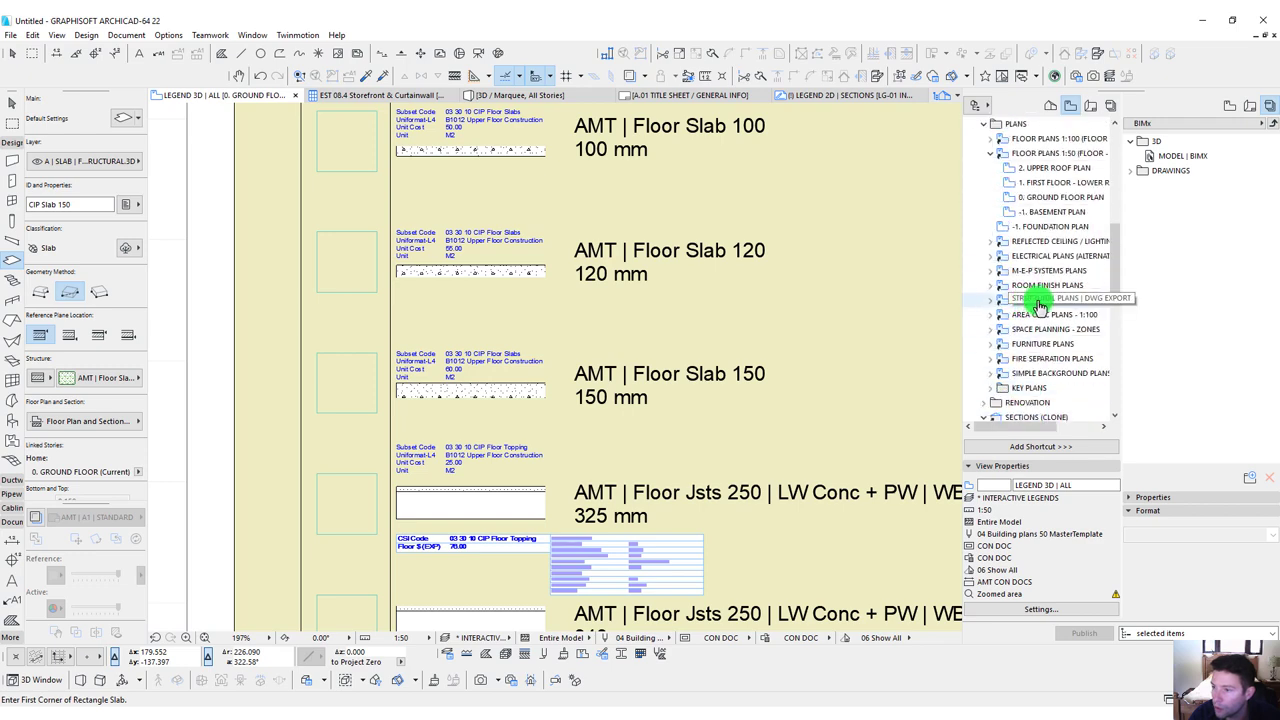
pyautogui.doubleClick(1043, 199)
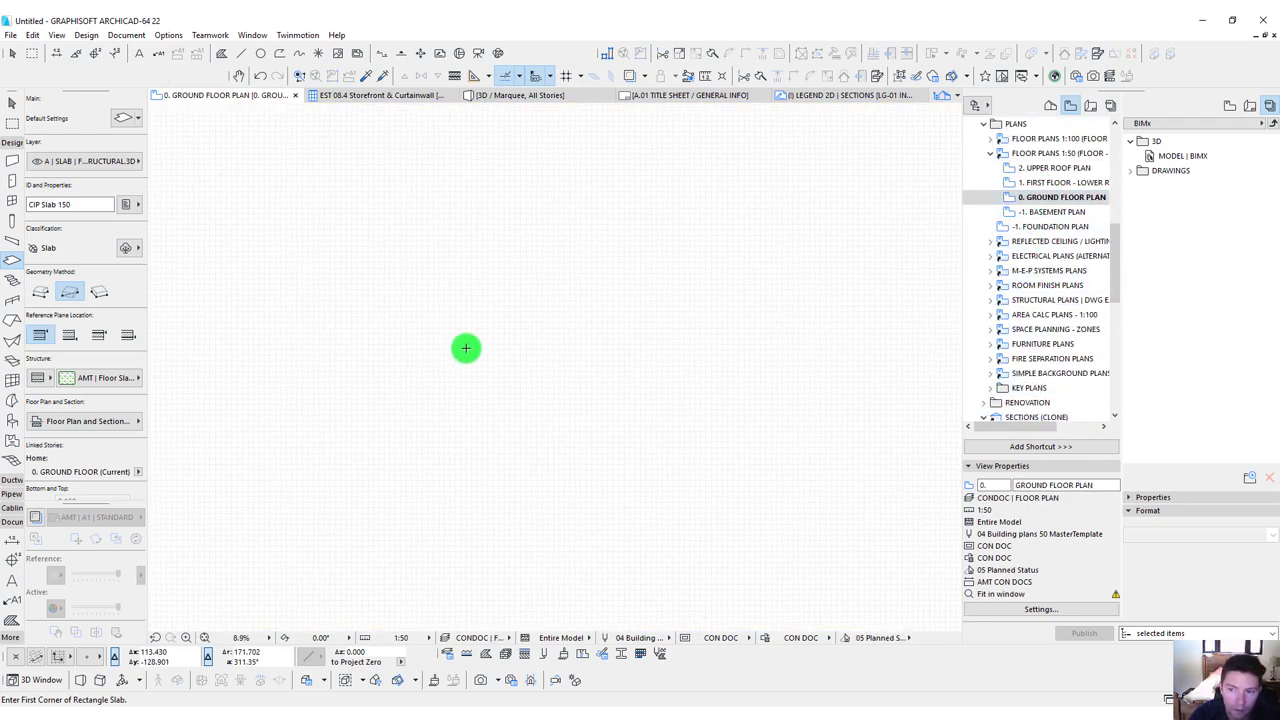
pyautogui.scroll(8, 240, 140)
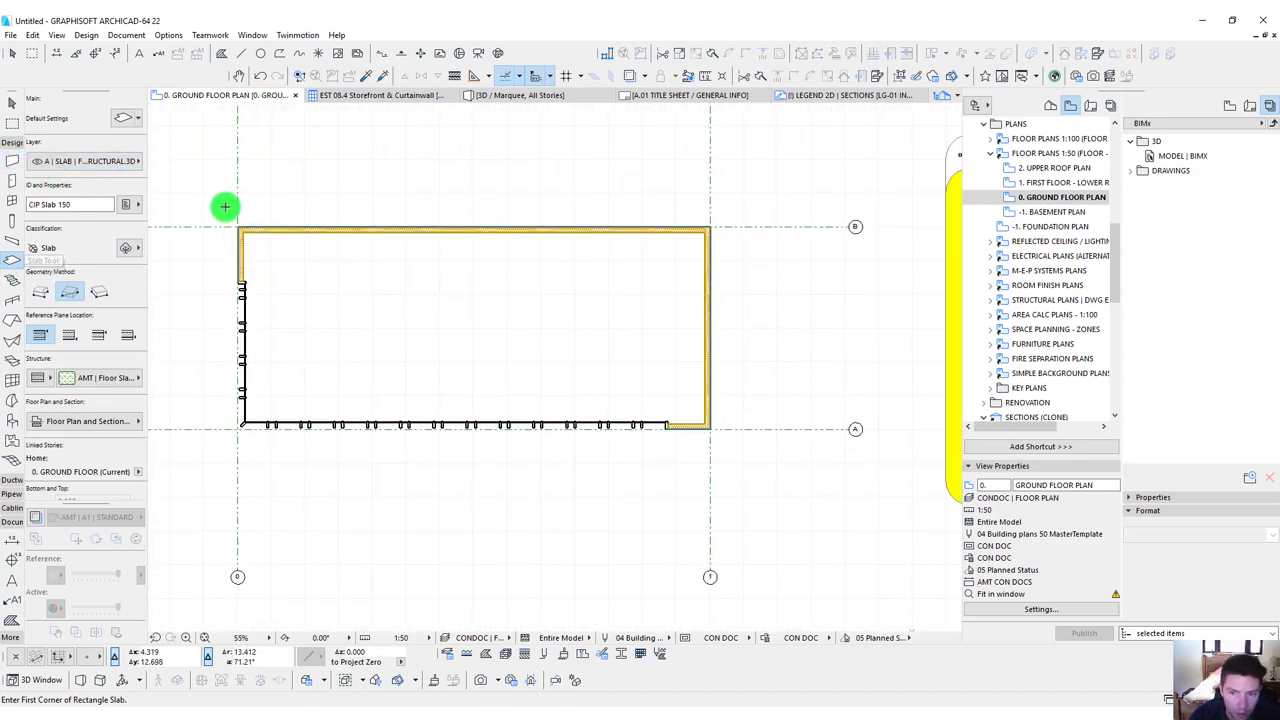
pyautogui.scroll(5, 238, 215)
pyautogui.click(261, 284)
pyautogui.scroll(-3, 406, 271)
pyautogui.click(790, 421)
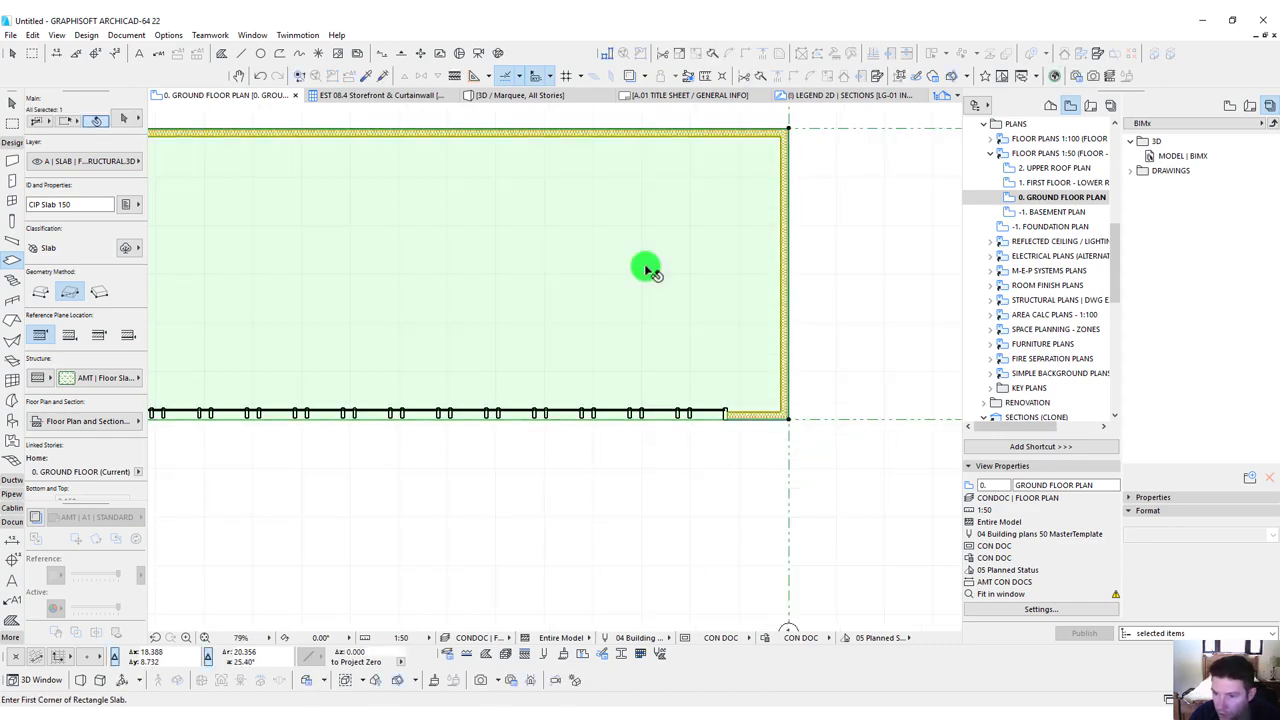
# Offset the slab edge along grid line A outward by 3 m, beyond the long curtain wall.
pyautogui.click(621, 421)
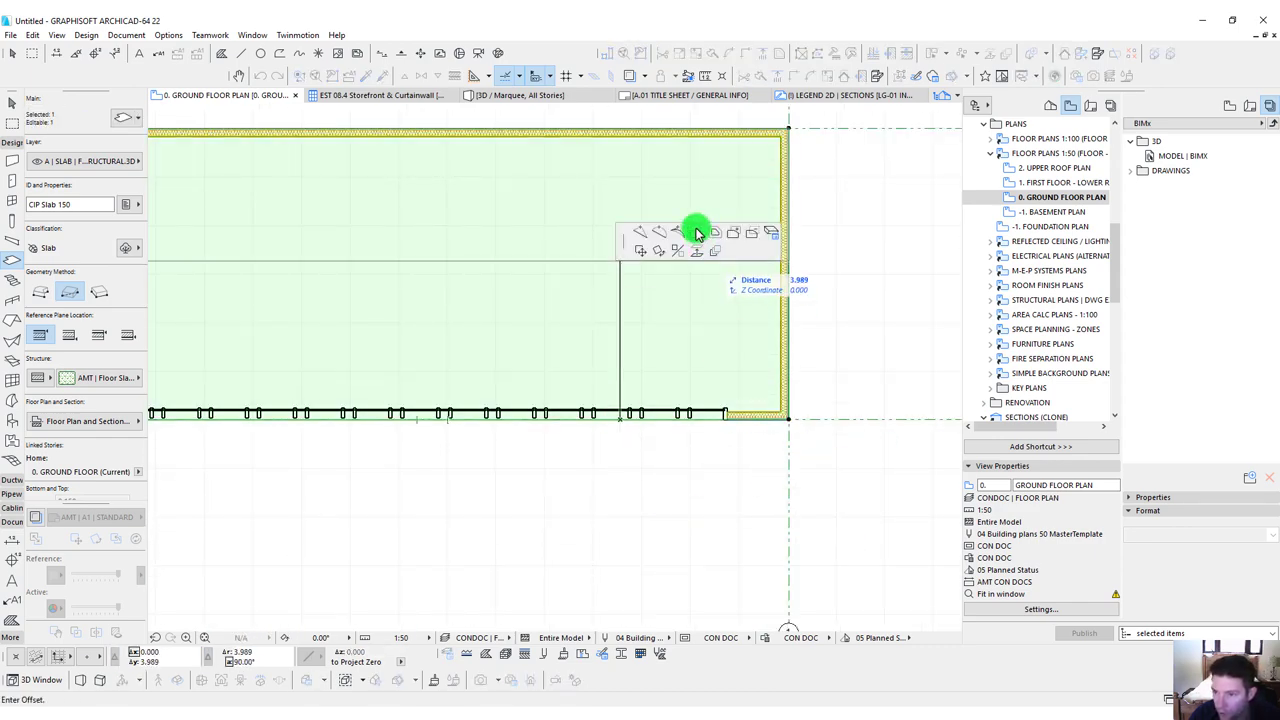
pyautogui.moveTo(658, 506); pyautogui.dragTo(830, 412, button='middle')
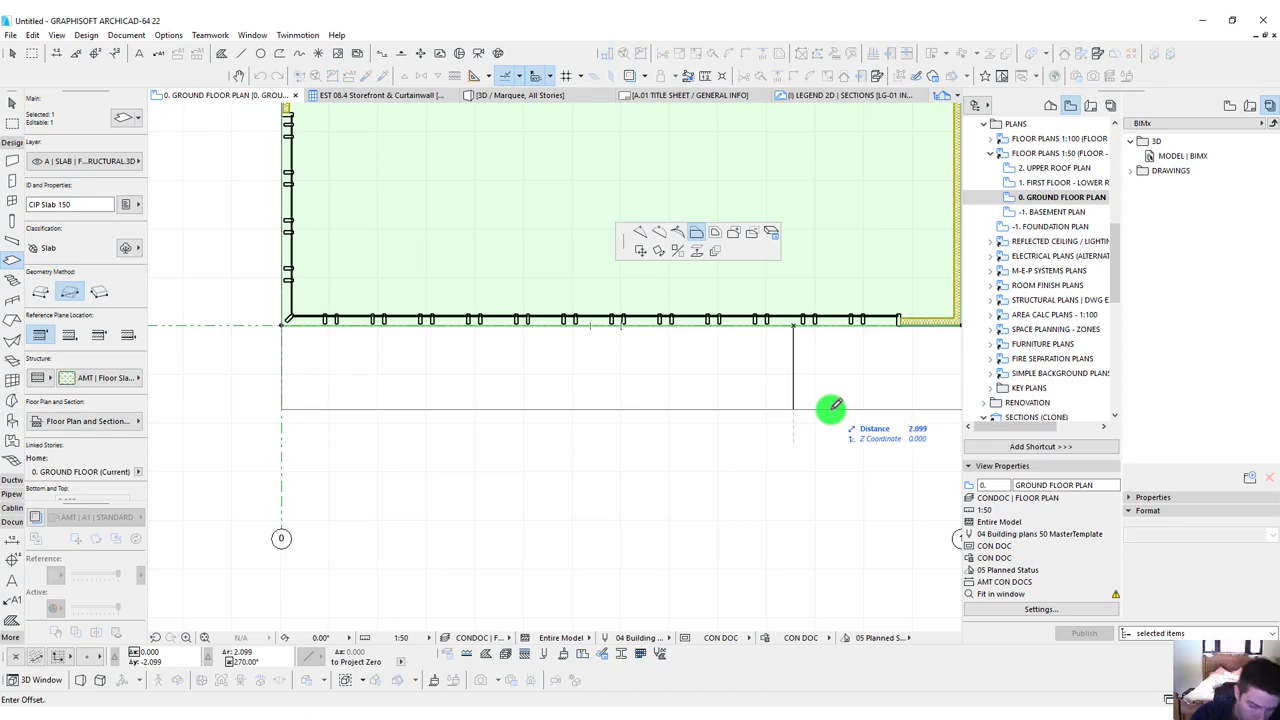
pyautogui.write('3')
pyautogui.press('Return')
pyautogui.scroll(-3, 499, 248)
pyautogui.moveTo(499, 248); pyautogui.dragTo(449, 327, button='middle')
pyautogui.press('Escape')
pyautogui.press('Escape')
pyautogui.click(566, 426)
pyautogui.press('Escape')
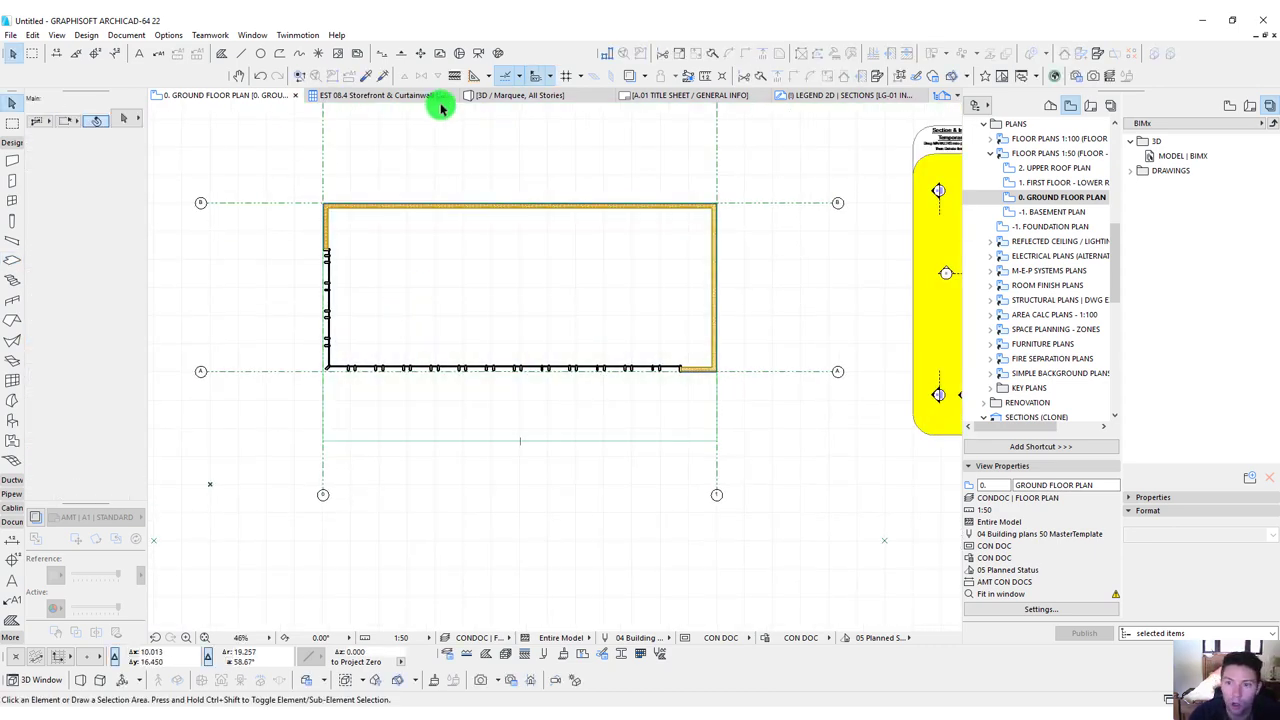
# In the 3D view, raise the slab's elevation to meet the base of the building.
pyautogui.click(540, 97)
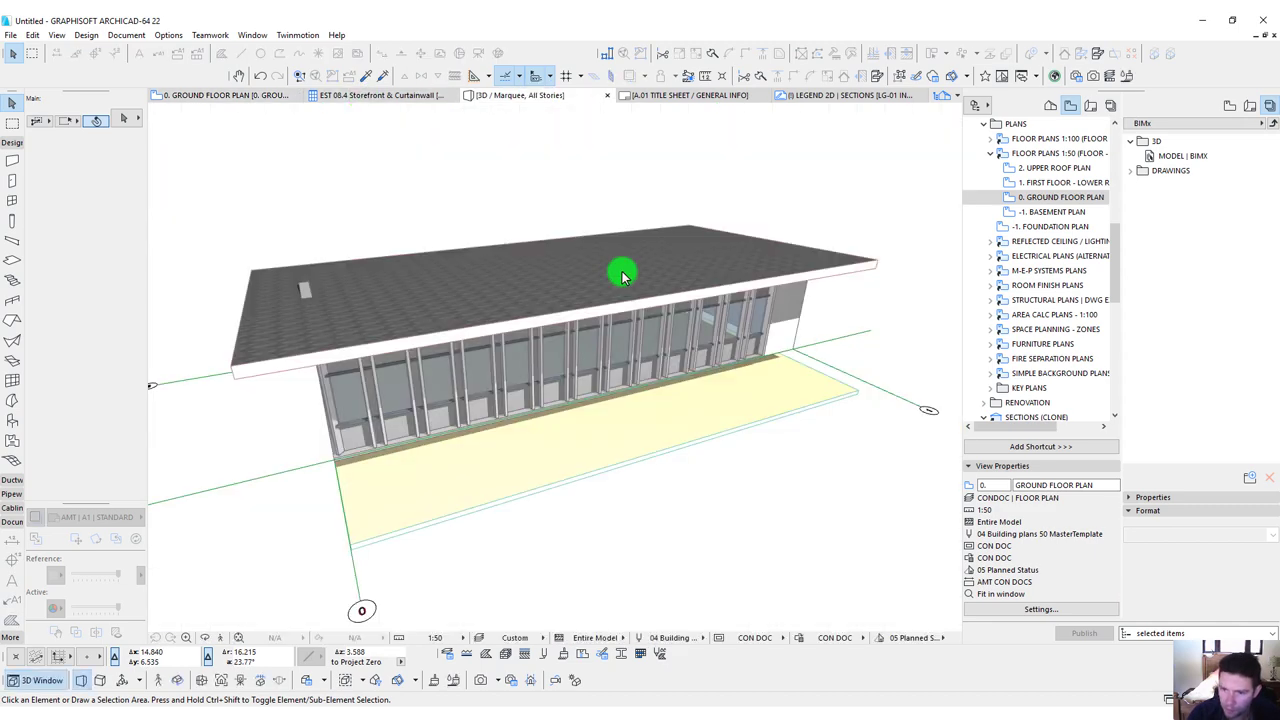
pyautogui.keyDown('shift'); pyautogui.moveTo(628, 276); pyautogui.dragTo(573, 468, button='middle'); pyautogui.keyUp('shift')
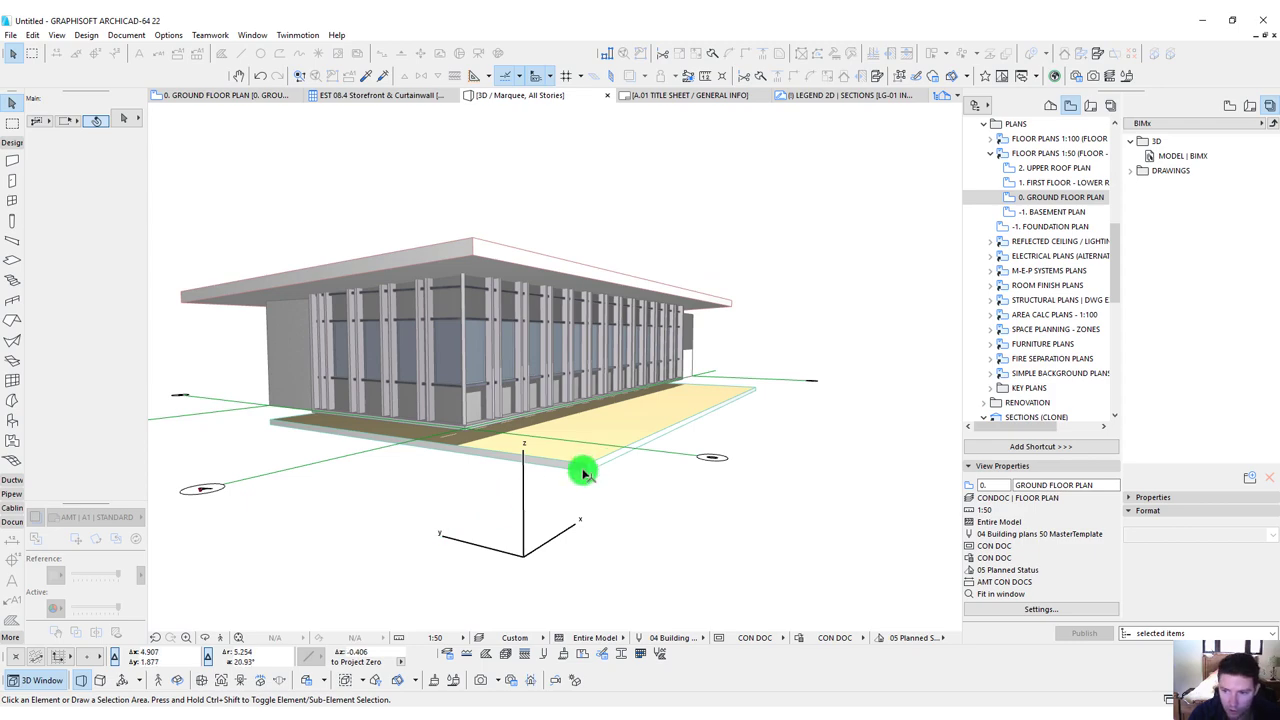
pyautogui.click(584, 472)
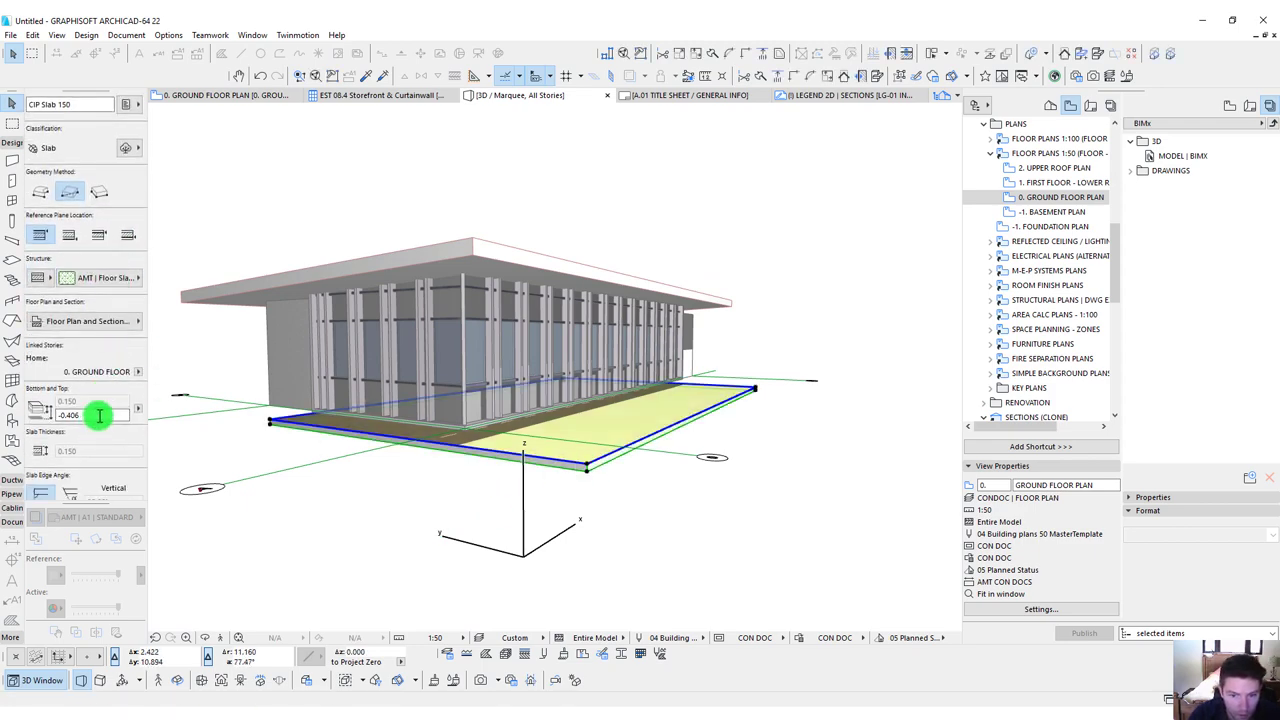
pyautogui.press('Return')
pyautogui.keyDown('shift'); pyautogui.moveTo(609, 412); pyautogui.dragTo(712, 496, button='middle'); pyautogui.keyUp('shift')
pyautogui.press('Escape')
pyautogui.keyDown('shift'); pyautogui.moveTo(743, 423); pyautogui.dragTo(843, 385, button='middle'); pyautogui.keyUp('shift')
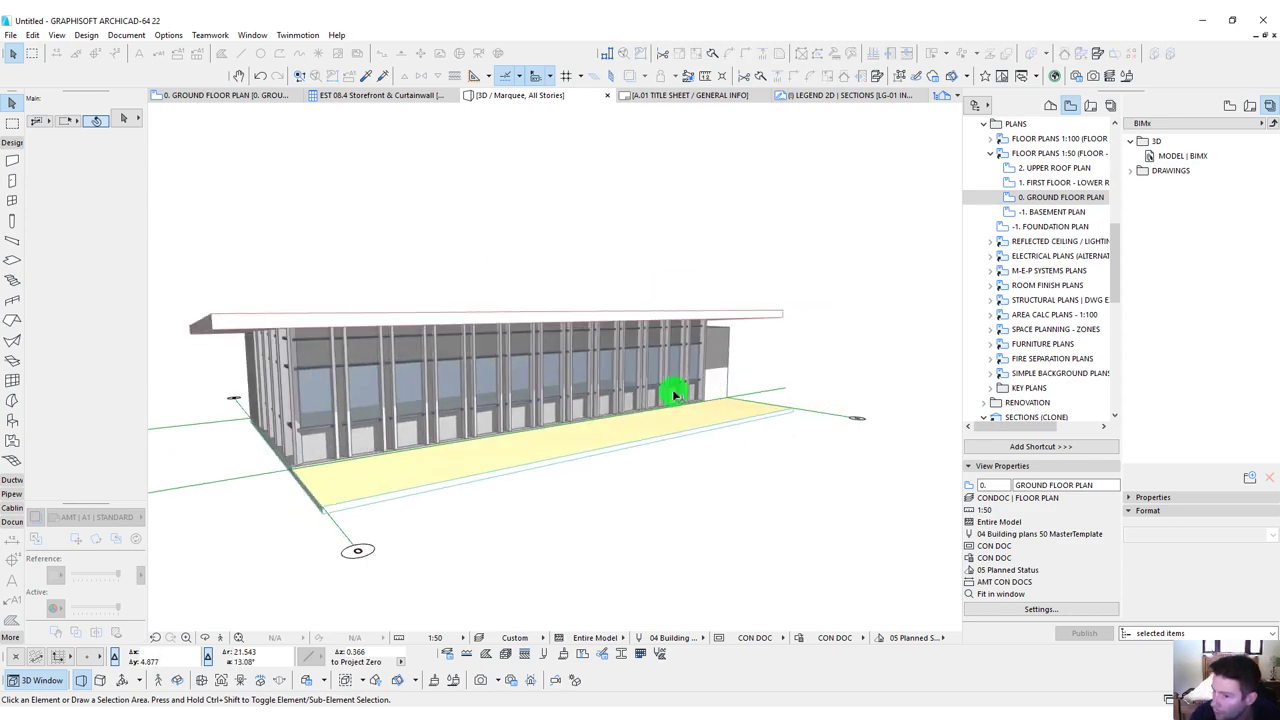
pyautogui.keyDown('shift'); pyautogui.moveTo(762, 356); pyautogui.dragTo(780, 336, button='middle'); pyautogui.keyUp('shift')
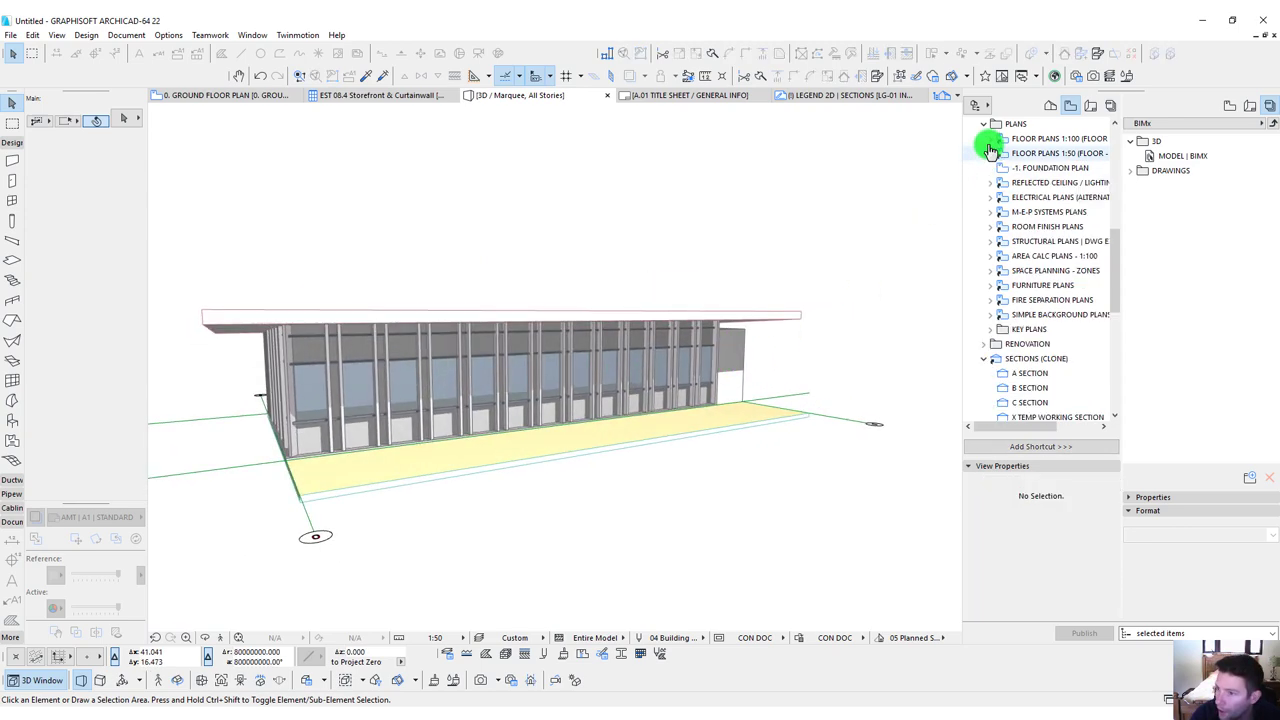
# Open the C5D USER GUIDE from the C5D ESTIMATE views in the View Map.
pyautogui.click(1050, 105)
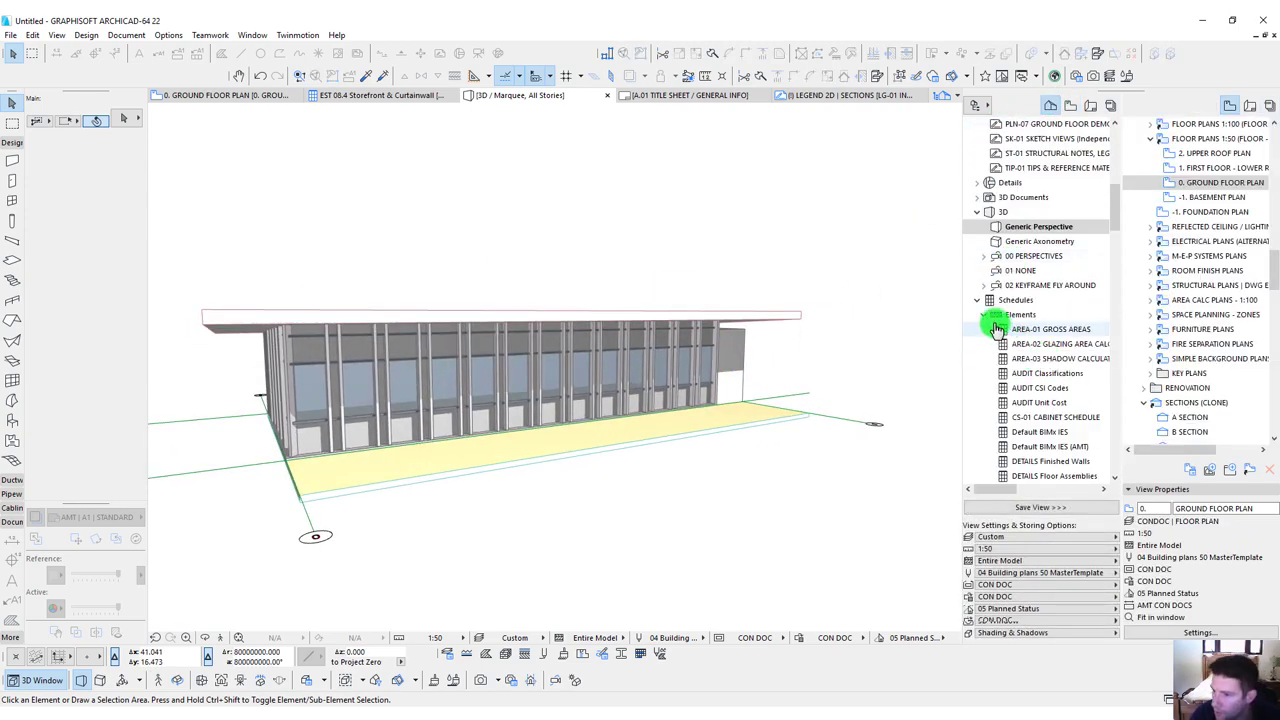
pyautogui.click(985, 316)
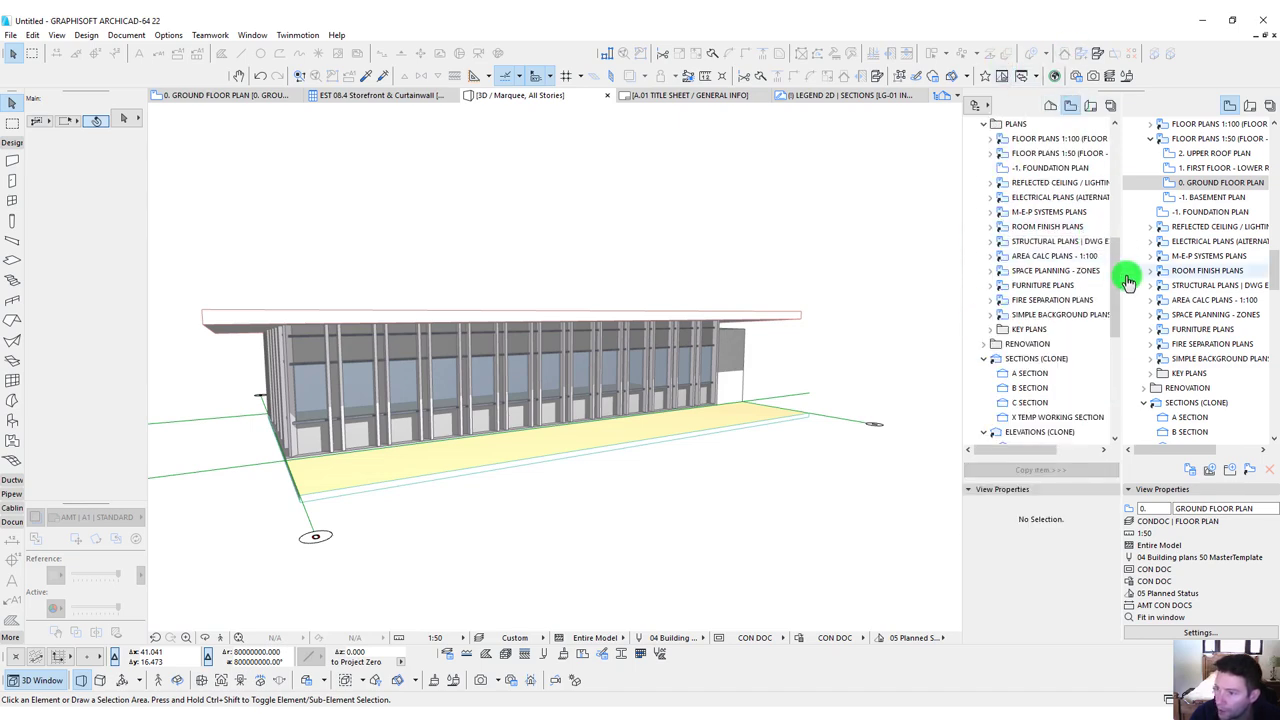
pyautogui.click(1070, 105)
pyautogui.click(977, 153)
pyautogui.click(977, 168)
pyautogui.doubleClick(1003, 214)
pyautogui.doubleClick(992, 214)
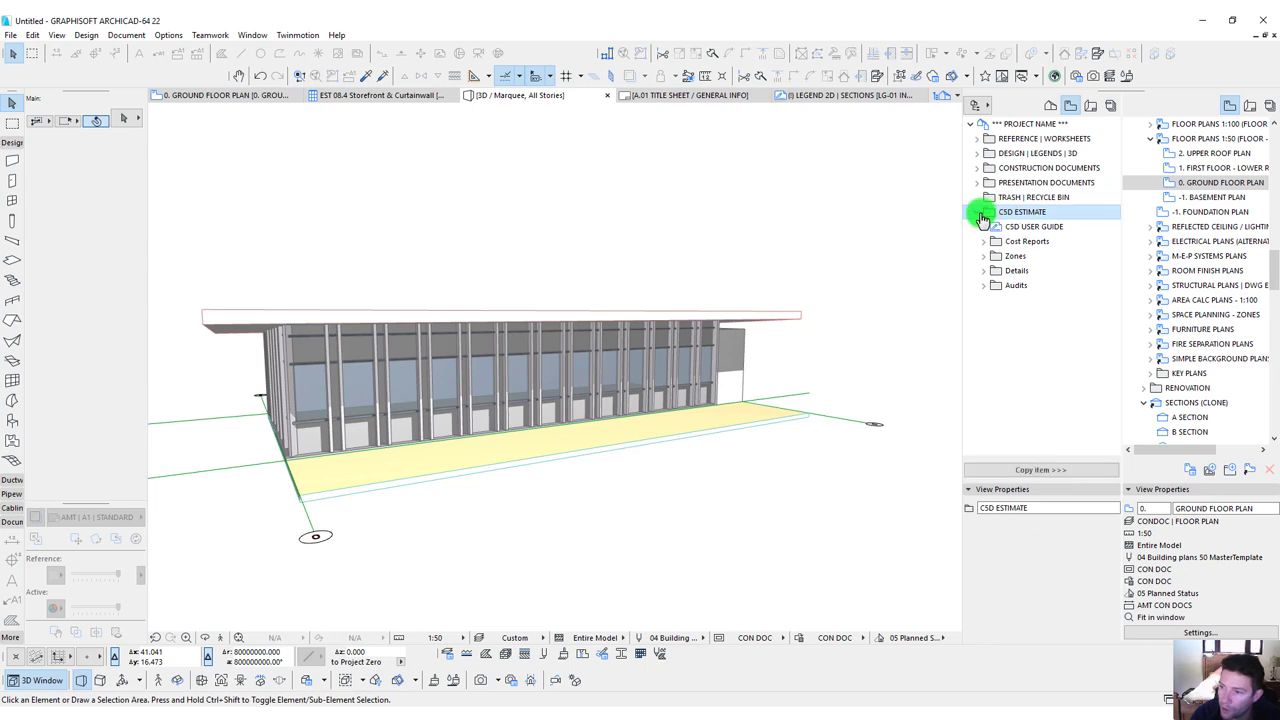
pyautogui.doubleClick(981, 214)
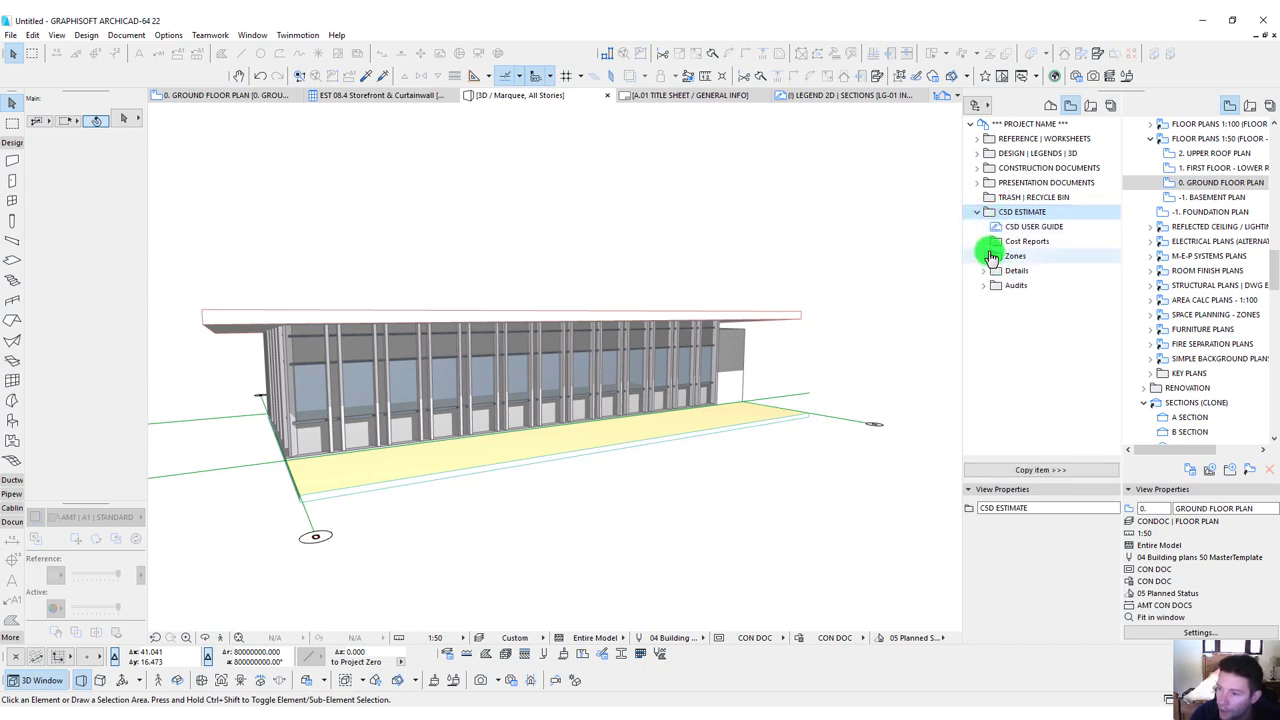
pyautogui.doubleClick(990, 229)
pyautogui.scroll(1, 985, 246)
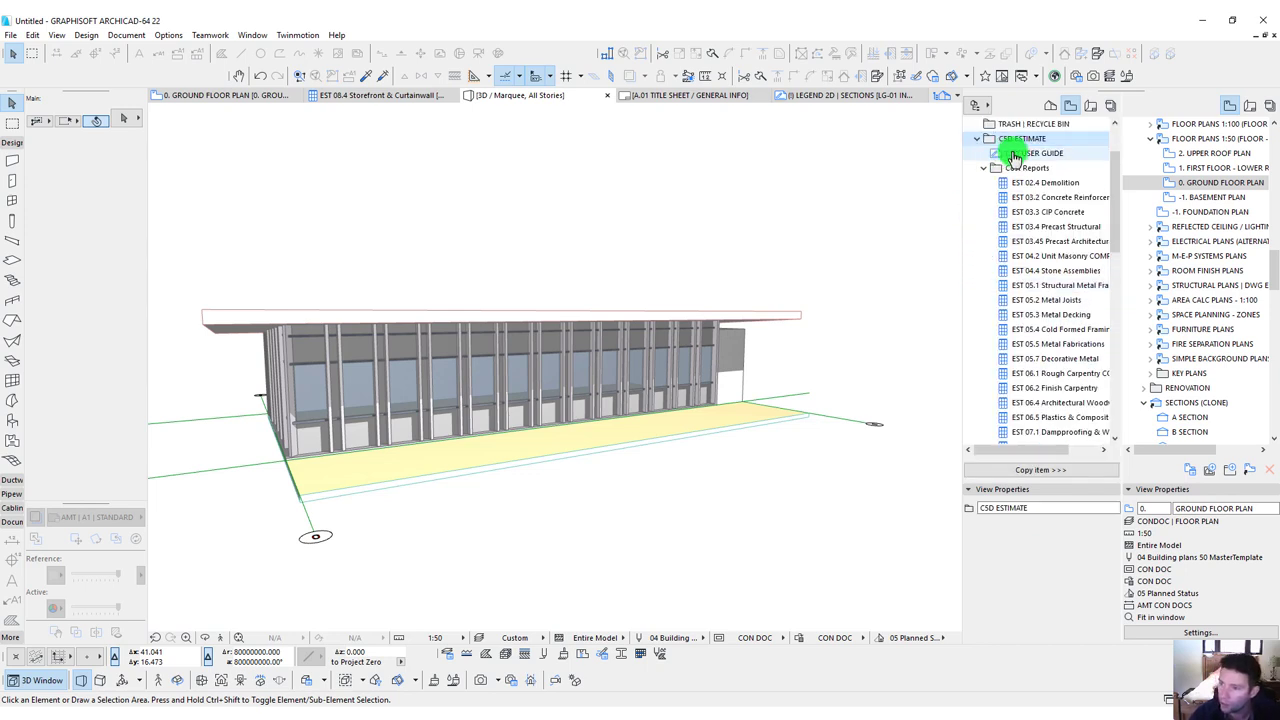
pyautogui.click(1029, 155)
pyautogui.doubleClick(1029, 155)
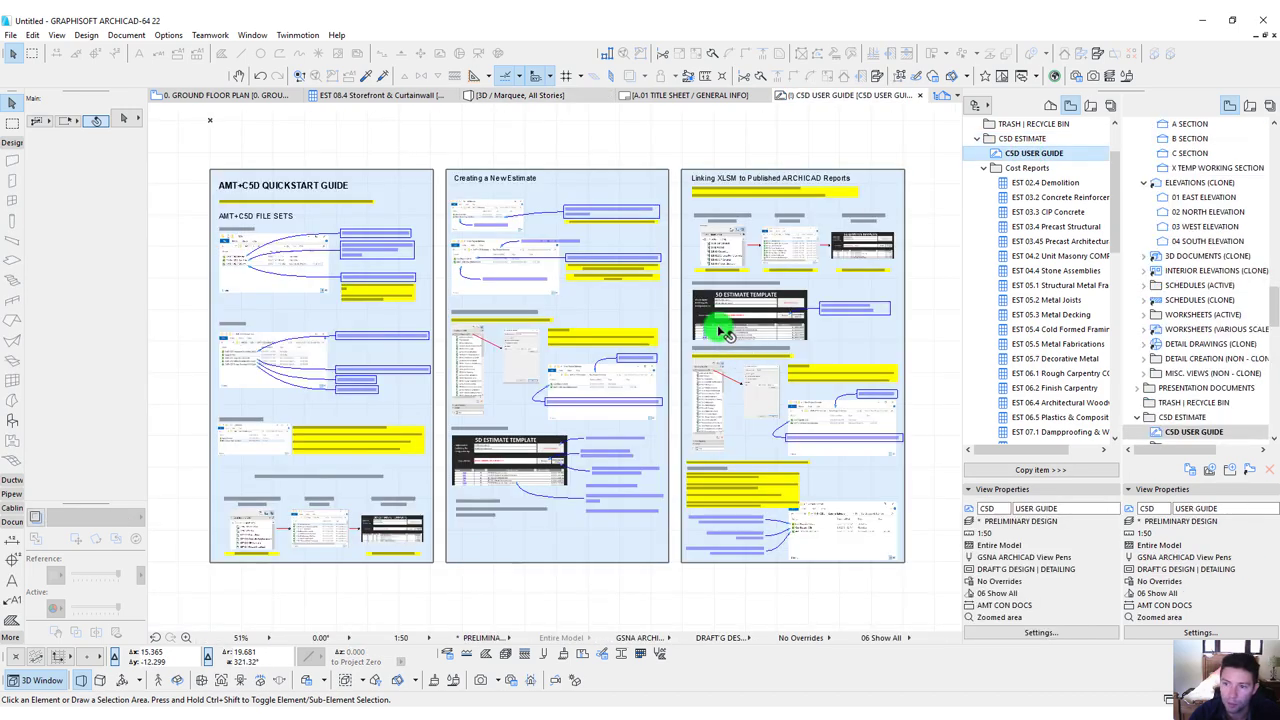
# Open the EST 03.3 CIP Concrete cost report and examine the slab's ID, unit cost and unit.
pyautogui.click(984, 167)
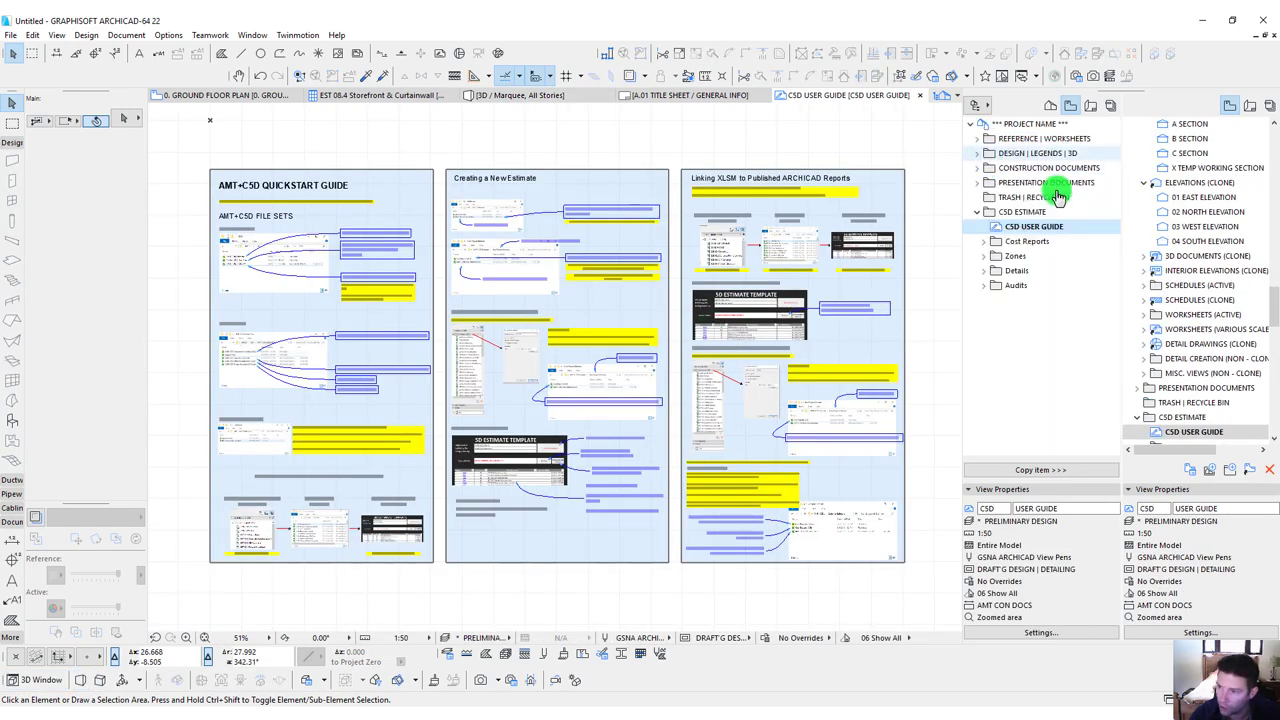
pyautogui.click(984, 244)
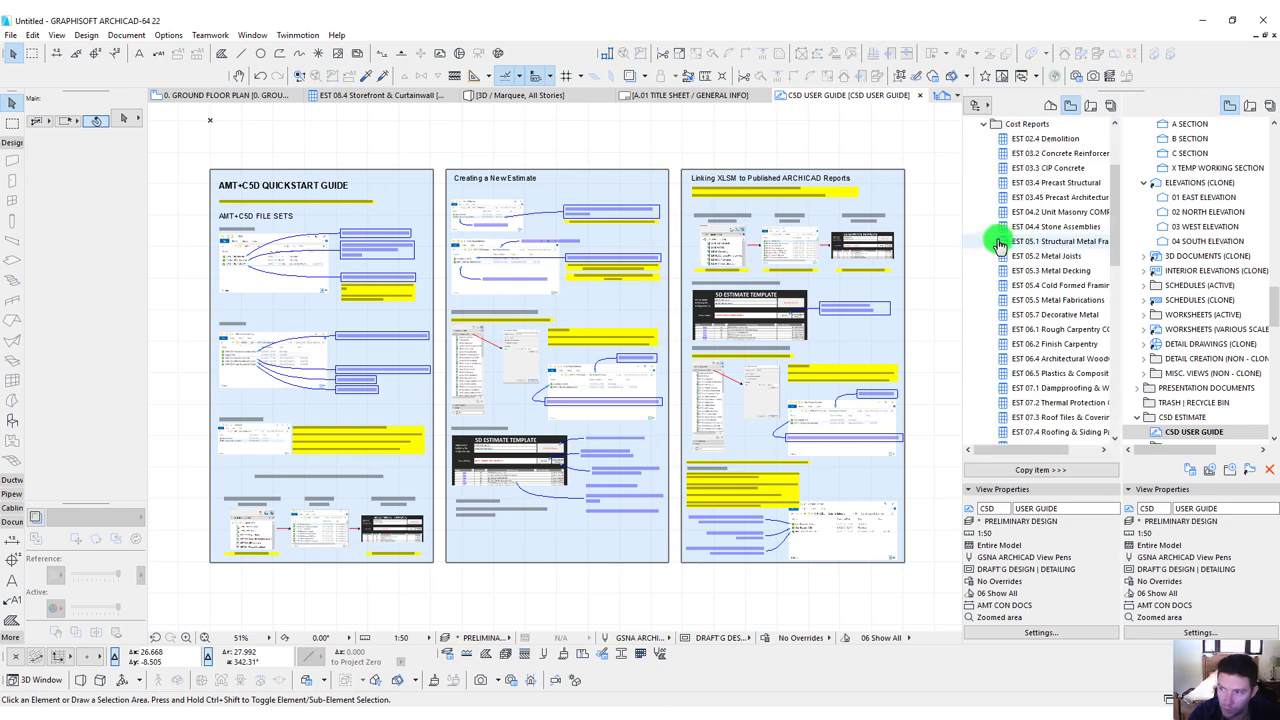
pyautogui.click(1034, 170)
pyautogui.doubleClick(1034, 170)
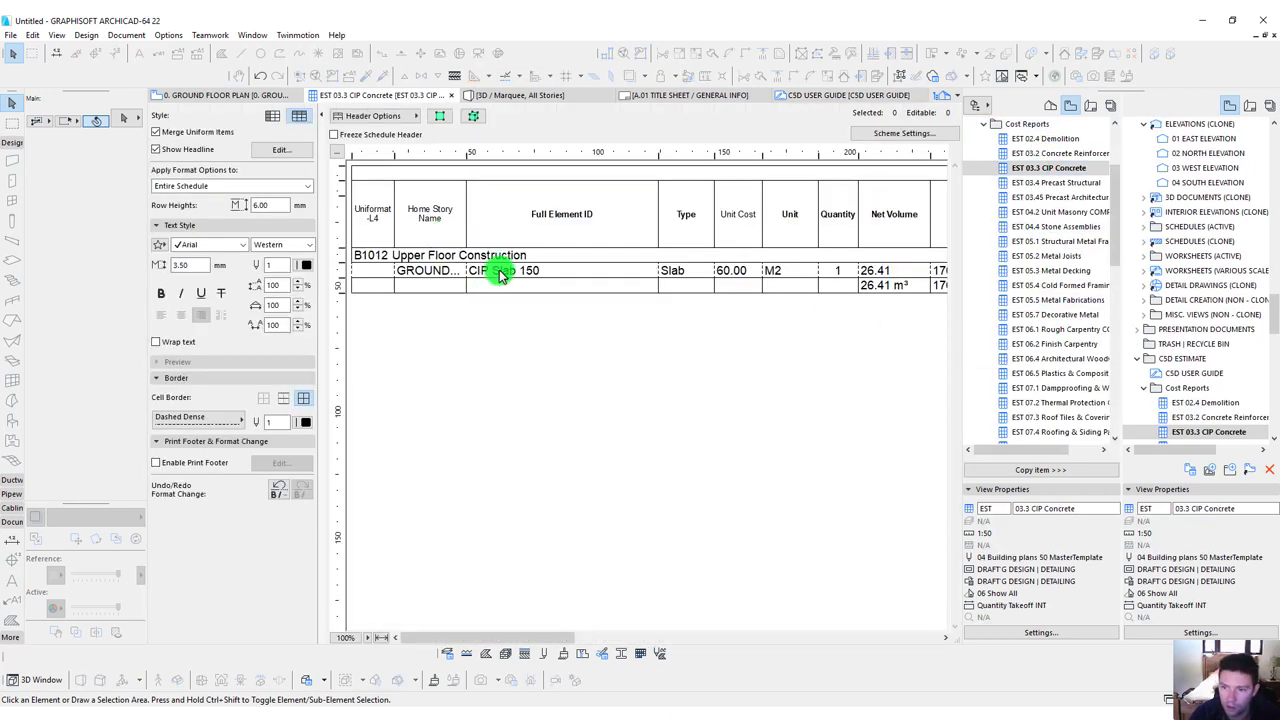
pyautogui.click(502, 276)
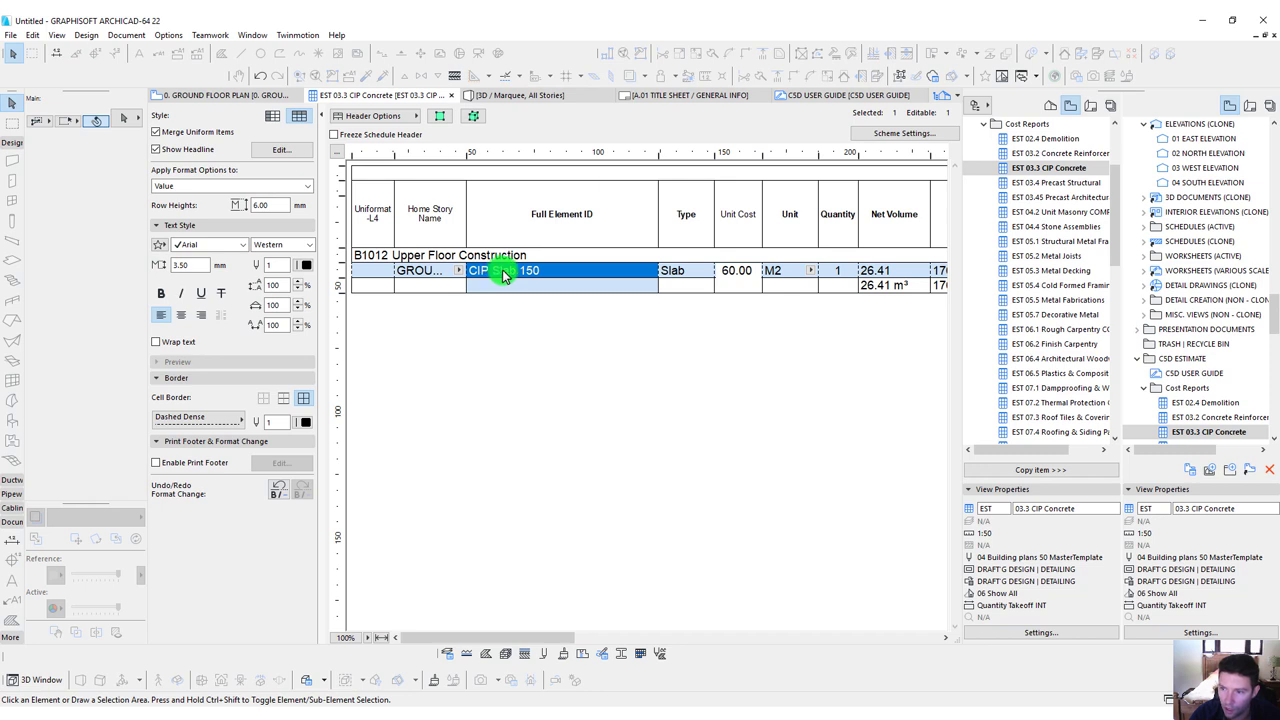
pyautogui.click(740, 273)
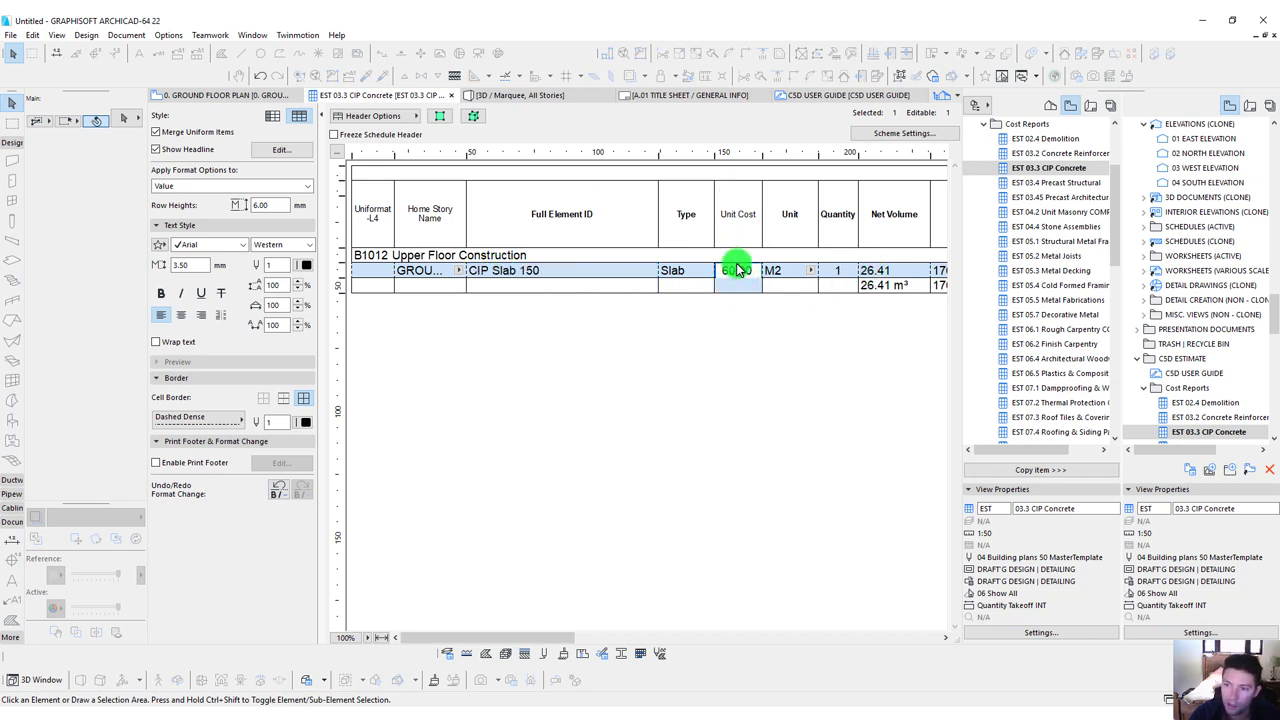
pyautogui.click(810, 273)
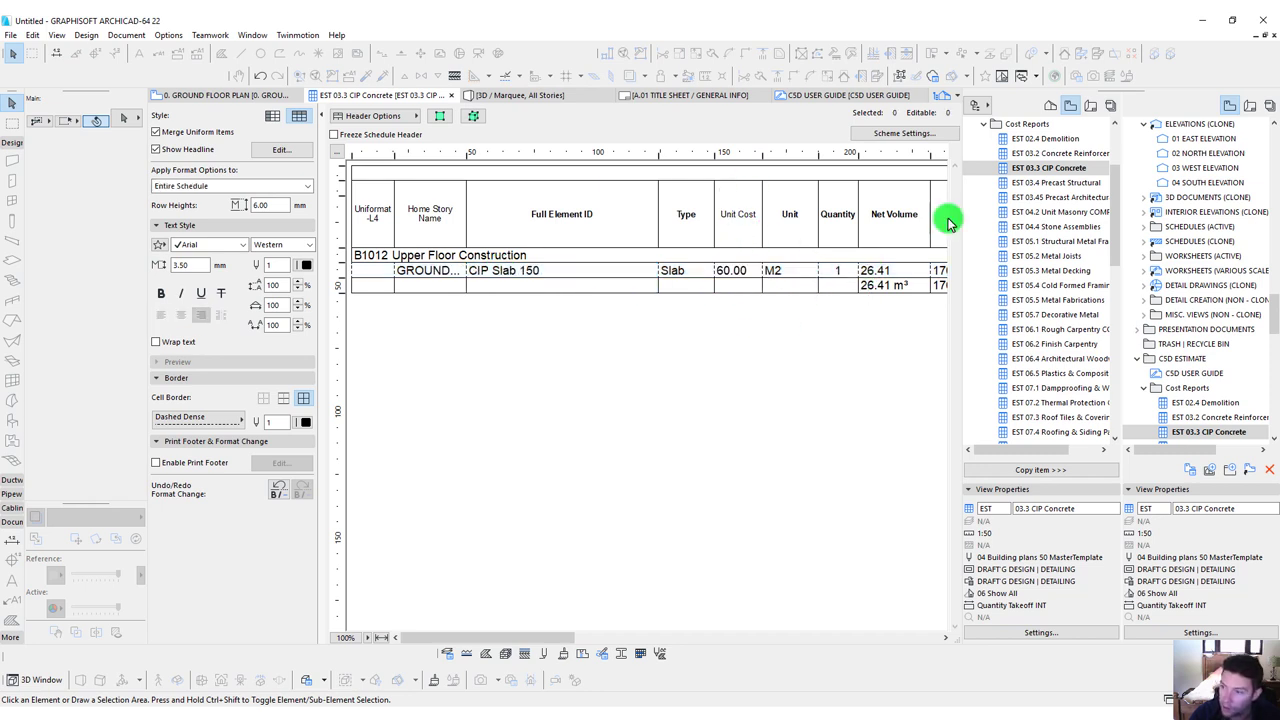
# Open the EST 03.2 Concrete Reinforcement cost report and widen its Home Story column so the story name fits on one line.
pyautogui.click(1058, 153)
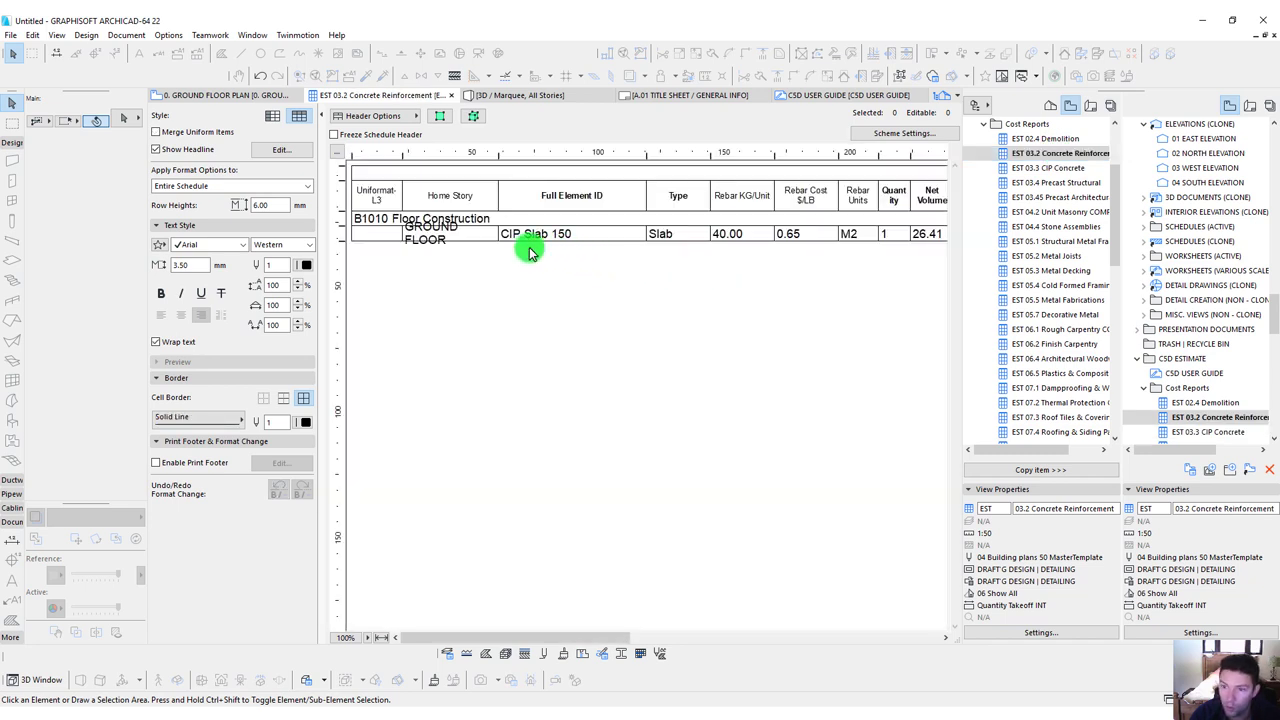
pyautogui.click(530, 240)
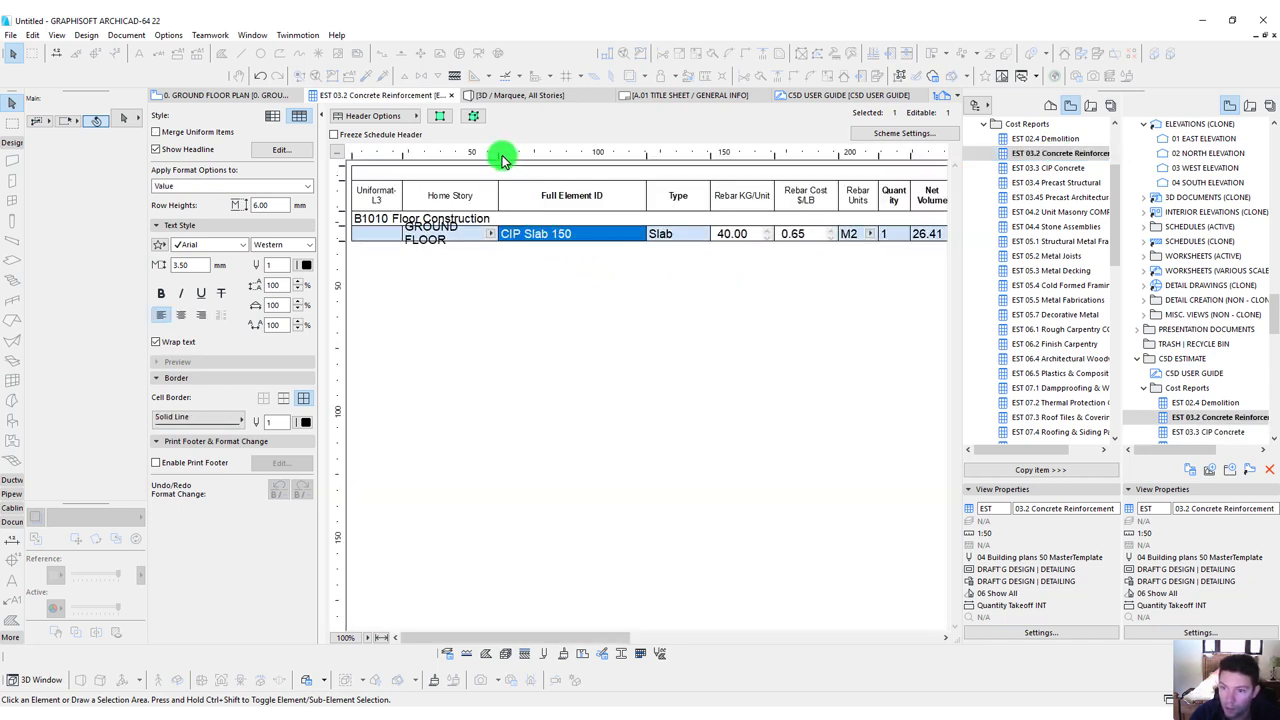
pyautogui.moveTo(502, 162); pyautogui.dragTo(528, 160)
pyautogui.click(773, 236)
pyautogui.click(808, 312)
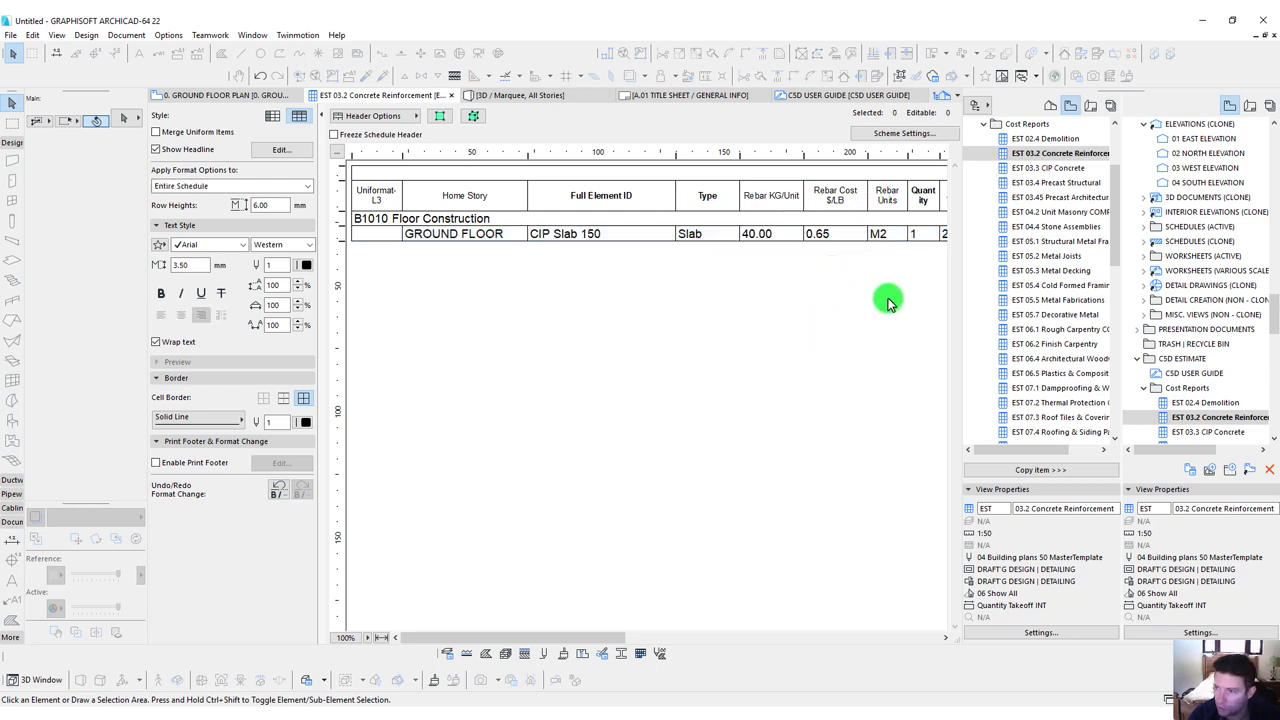
# Open the EST 06.1 Rough Carpentry COMP cost report from the C5D ESTIMATE cost reports.
pyautogui.scroll(1, 1113, 220)
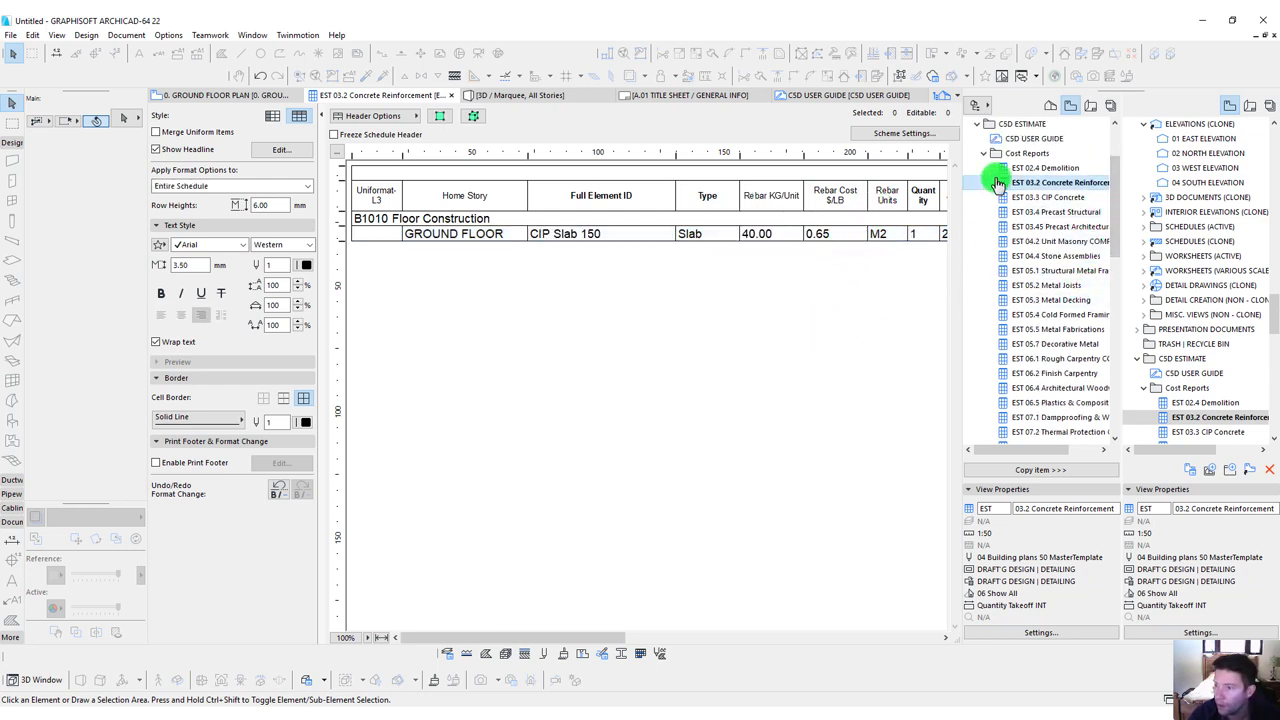
pyautogui.scroll(-1, 1050, 338)
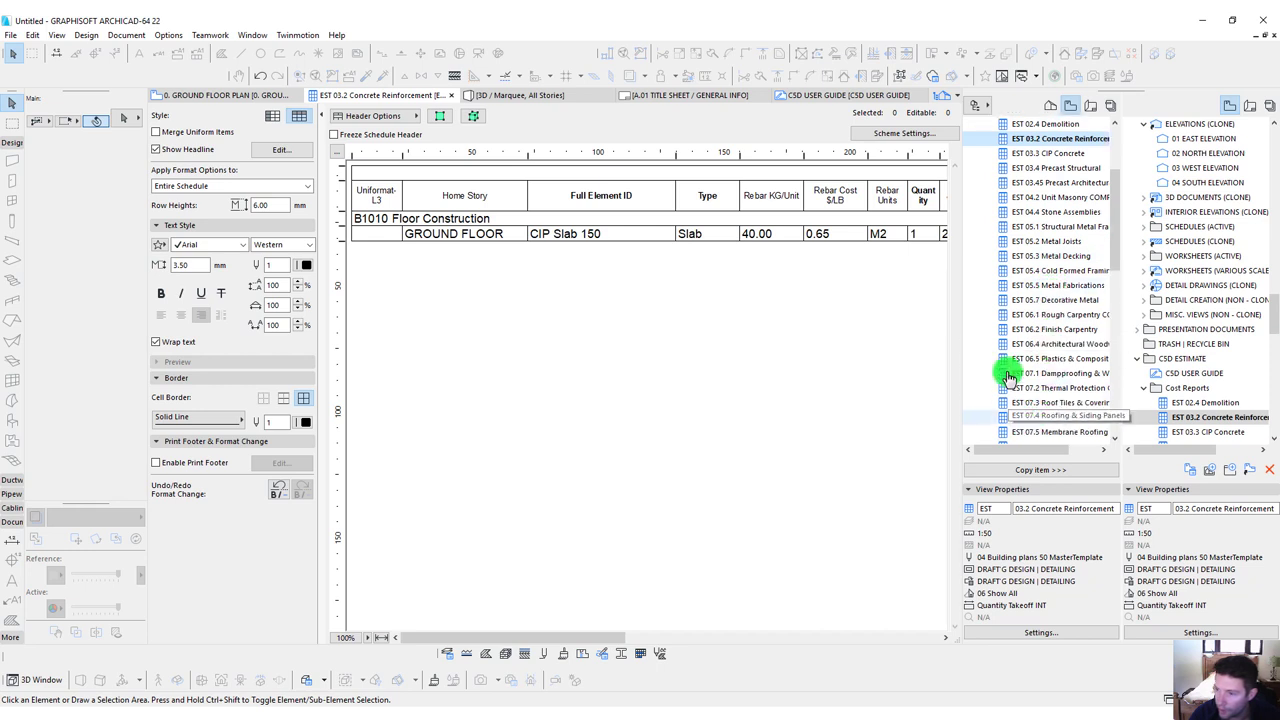
pyautogui.click(1018, 316)
pyautogui.doubleClick(1018, 316)
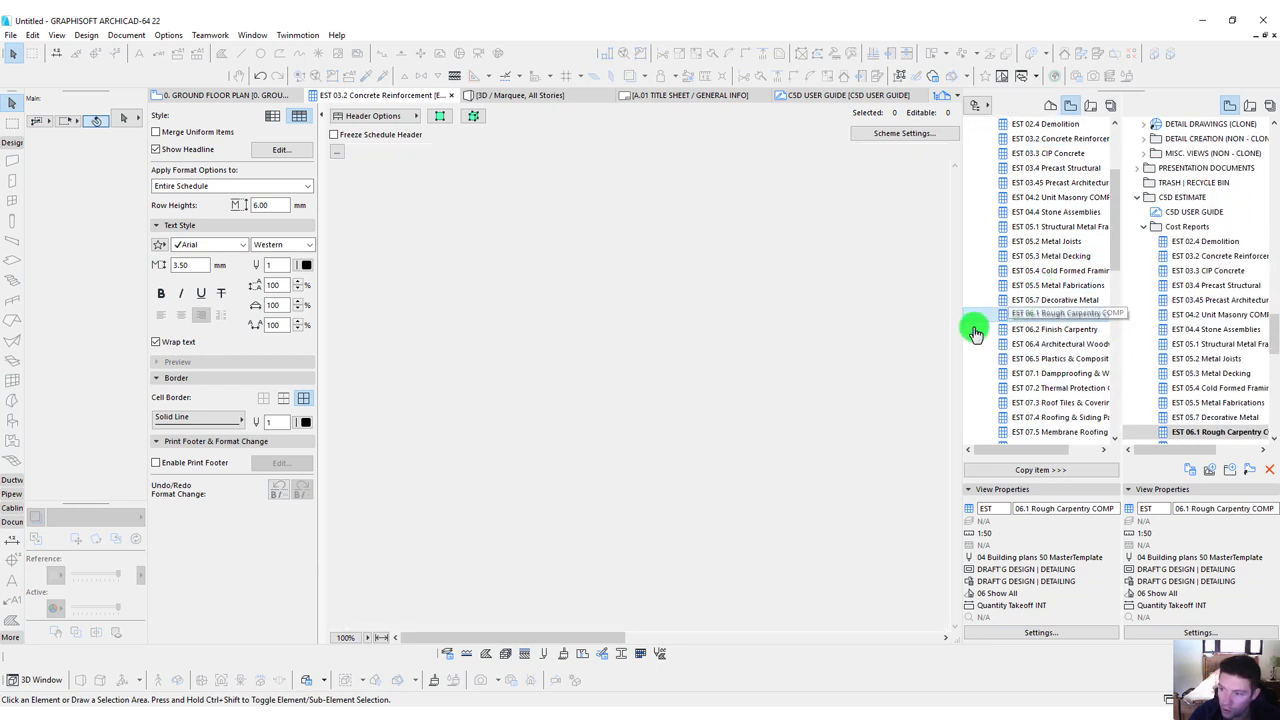
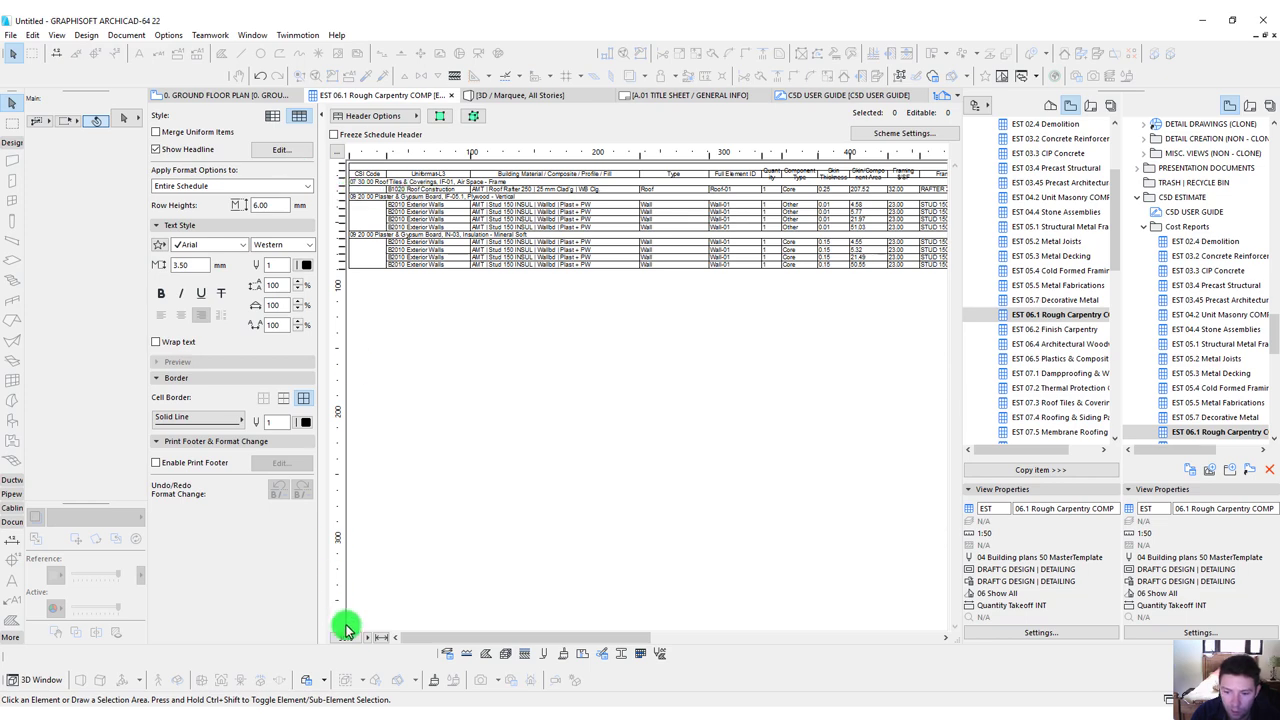
# Examine the headings, Uniformat codes and composite names in the Rough Carpentry report at 100% zoom.
pyautogui.click(349, 641)
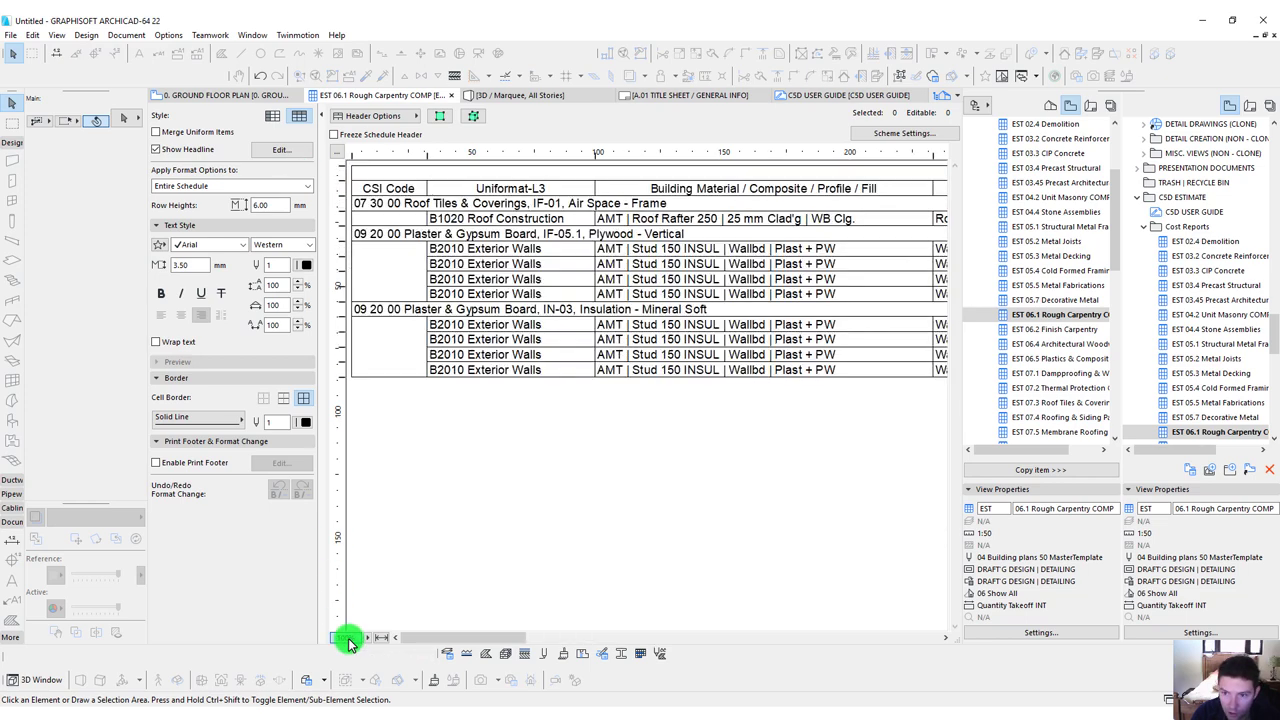
pyautogui.click(521, 216)
pyautogui.click(545, 318)
pyautogui.click(686, 220)
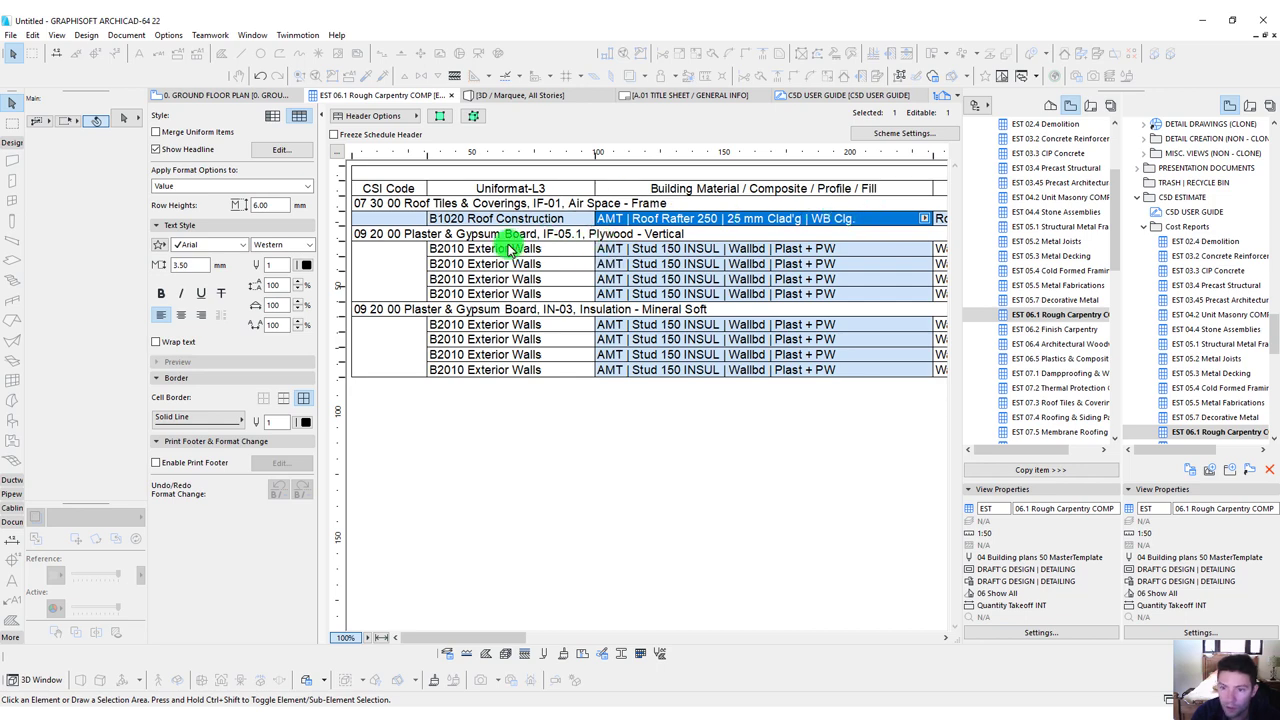
pyautogui.click(540, 250)
pyautogui.click(585, 312)
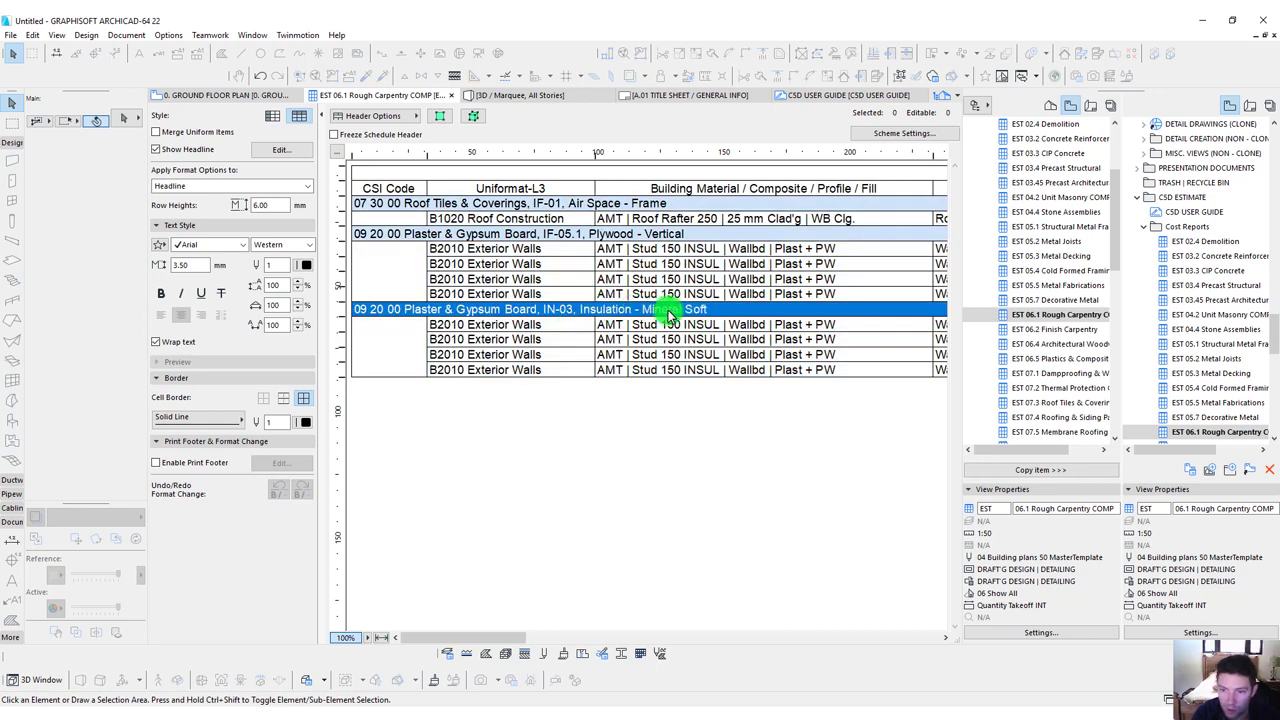
pyautogui.click(667, 497)
# Examine the Framing Type and Sheathing Type columns for the roof and walls in the Rough Carpentry report.
pyautogui.moveTo(451, 640); pyautogui.dragTo(660, 650)
pyautogui.click(612, 330)
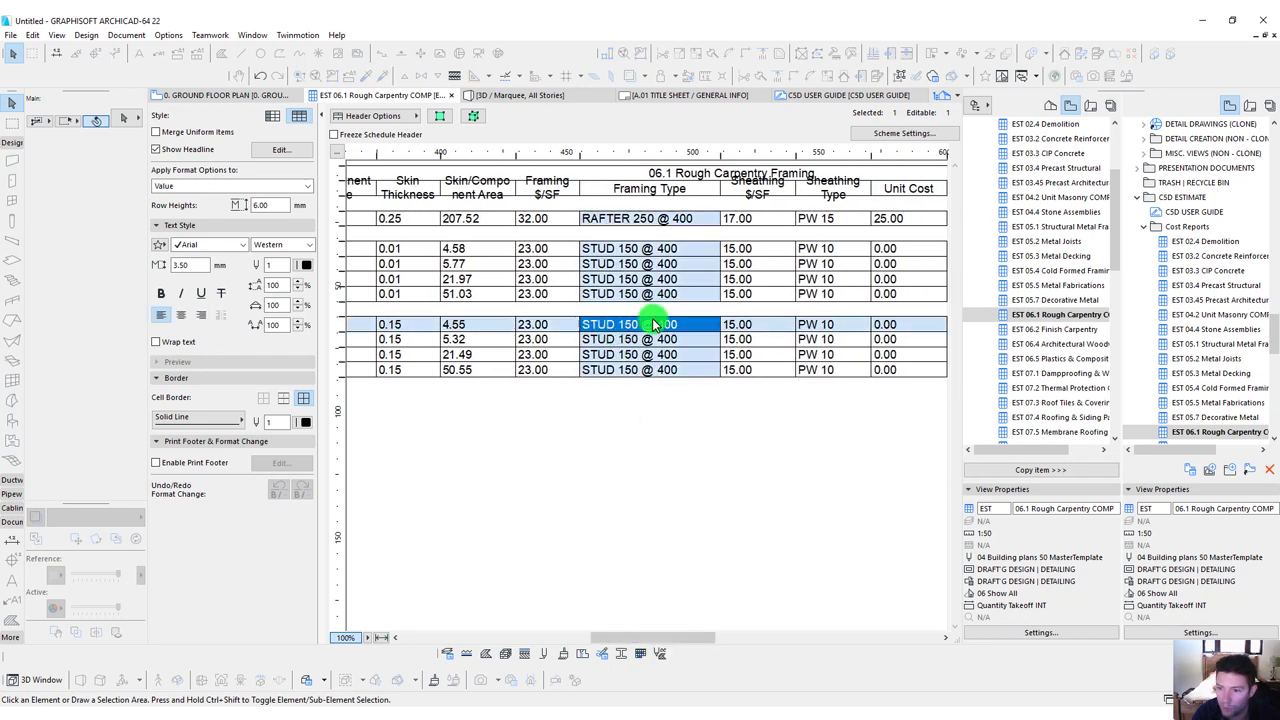
pyautogui.click(686, 452)
pyautogui.moveTo(648, 640); pyautogui.dragTo(694, 640)
pyautogui.click(594, 254)
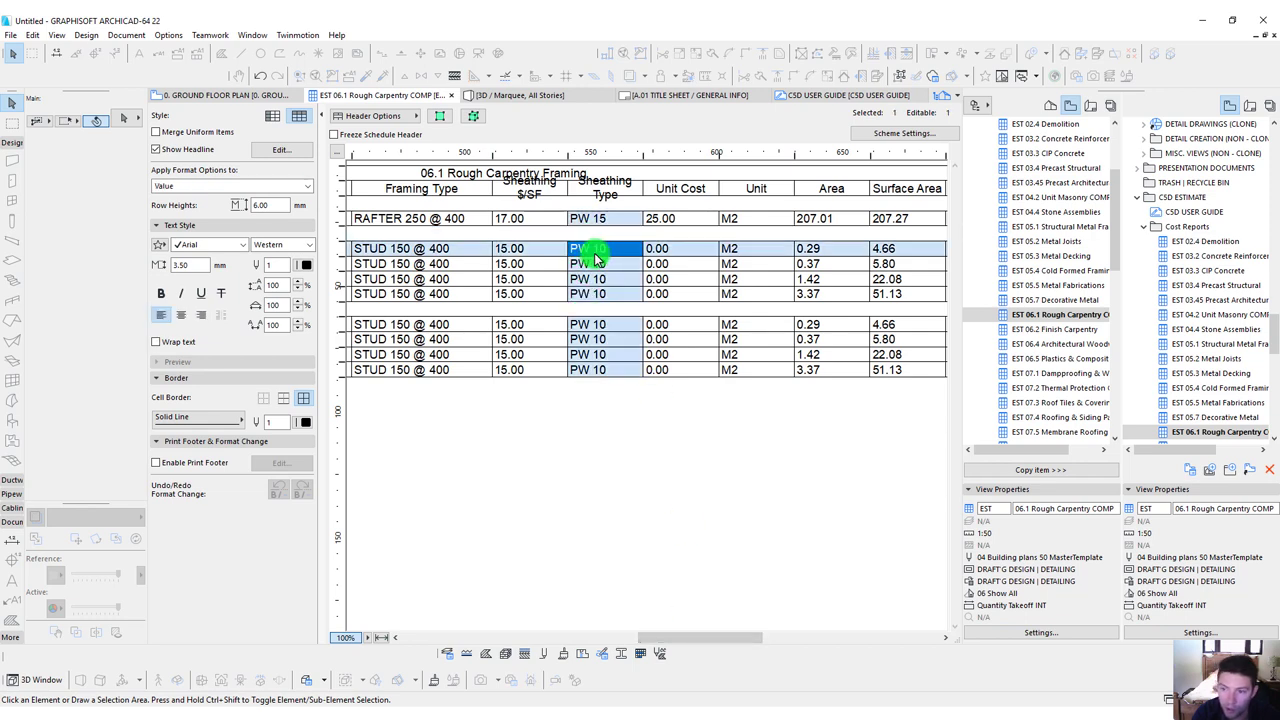
pyautogui.click(560, 580)
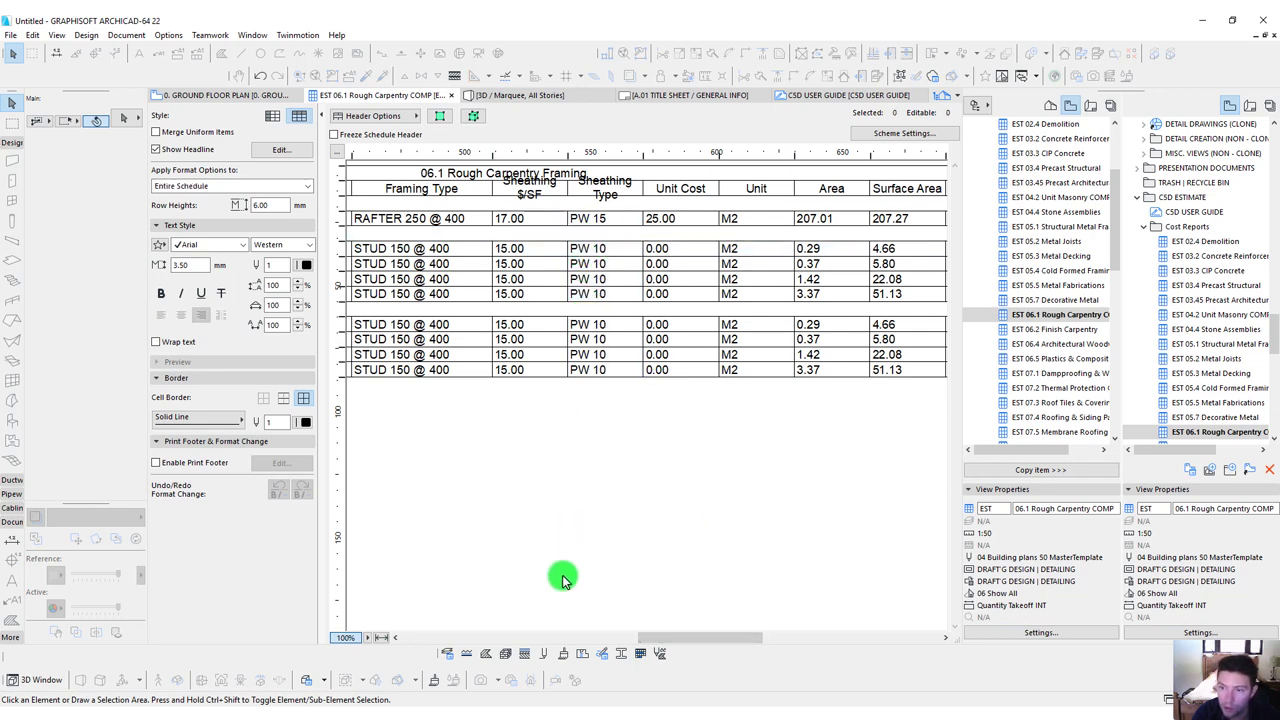
pyautogui.moveTo(660, 637); pyautogui.dragTo(785, 642)
pyautogui.moveTo(670, 676); pyautogui.dragTo(658, 670)
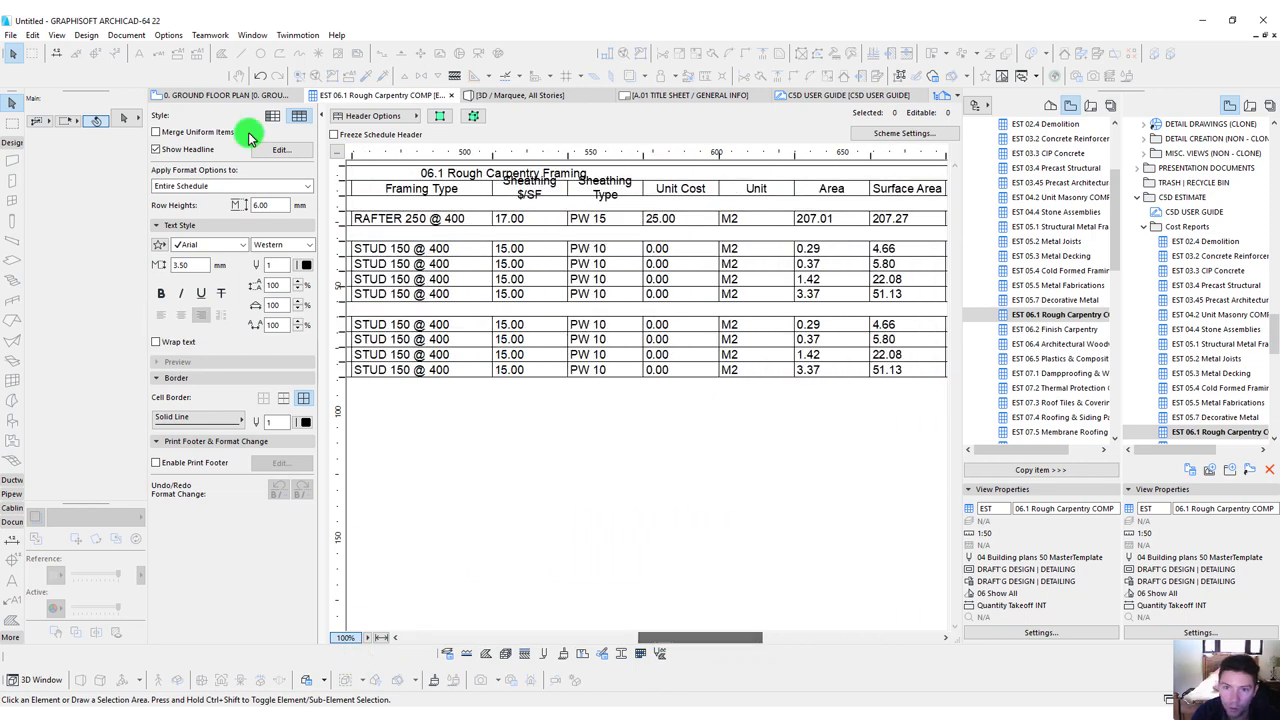
# Open the EST 08.4 Storefront & Curtainwall cost report and examine the curtain wall's entry.
pyautogui.scroll(-2, 1090, 357)
pyautogui.scroll(-3, 1027, 345)
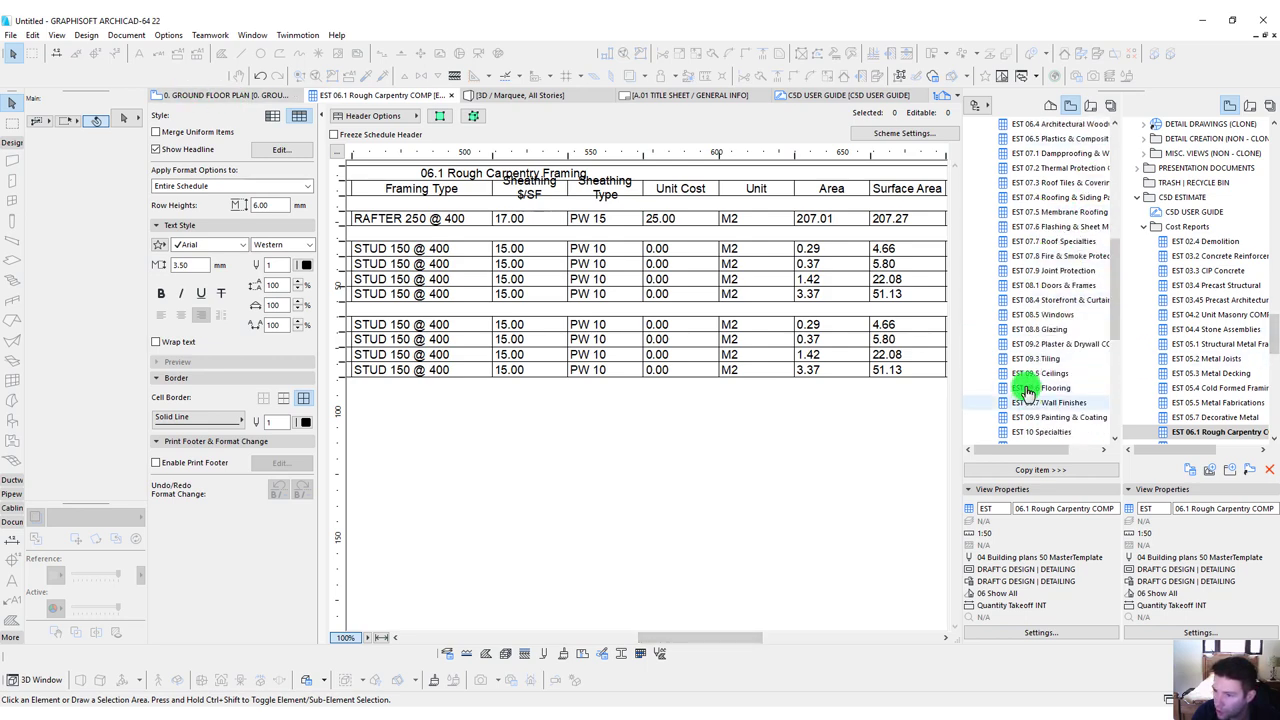
pyautogui.click(1025, 301)
pyautogui.doubleClick(1025, 301)
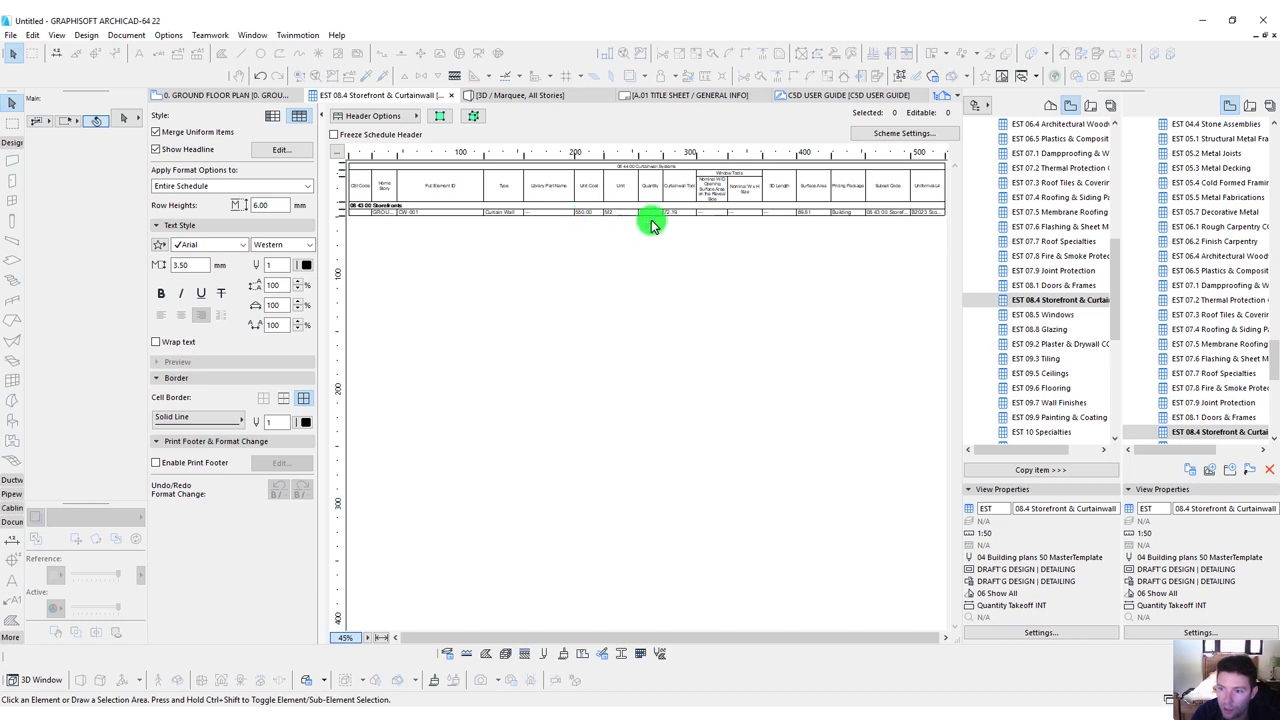
pyautogui.click(678, 214)
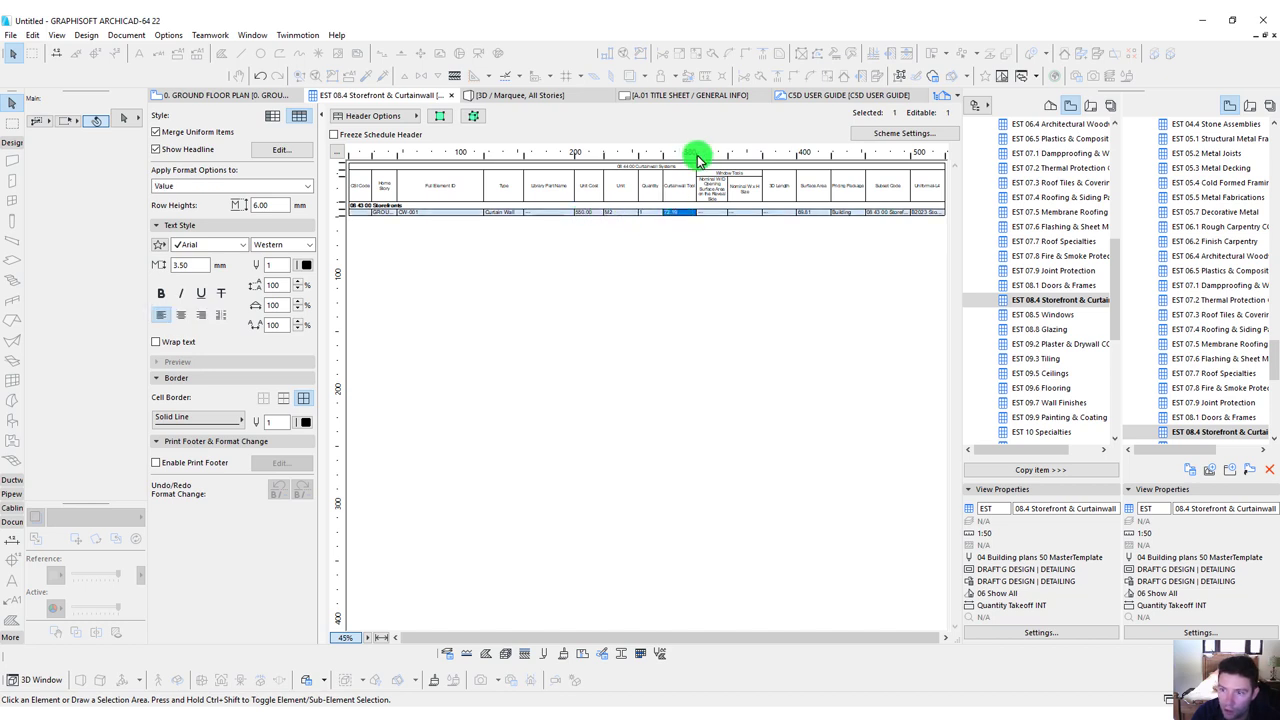
pyautogui.click(849, 463)
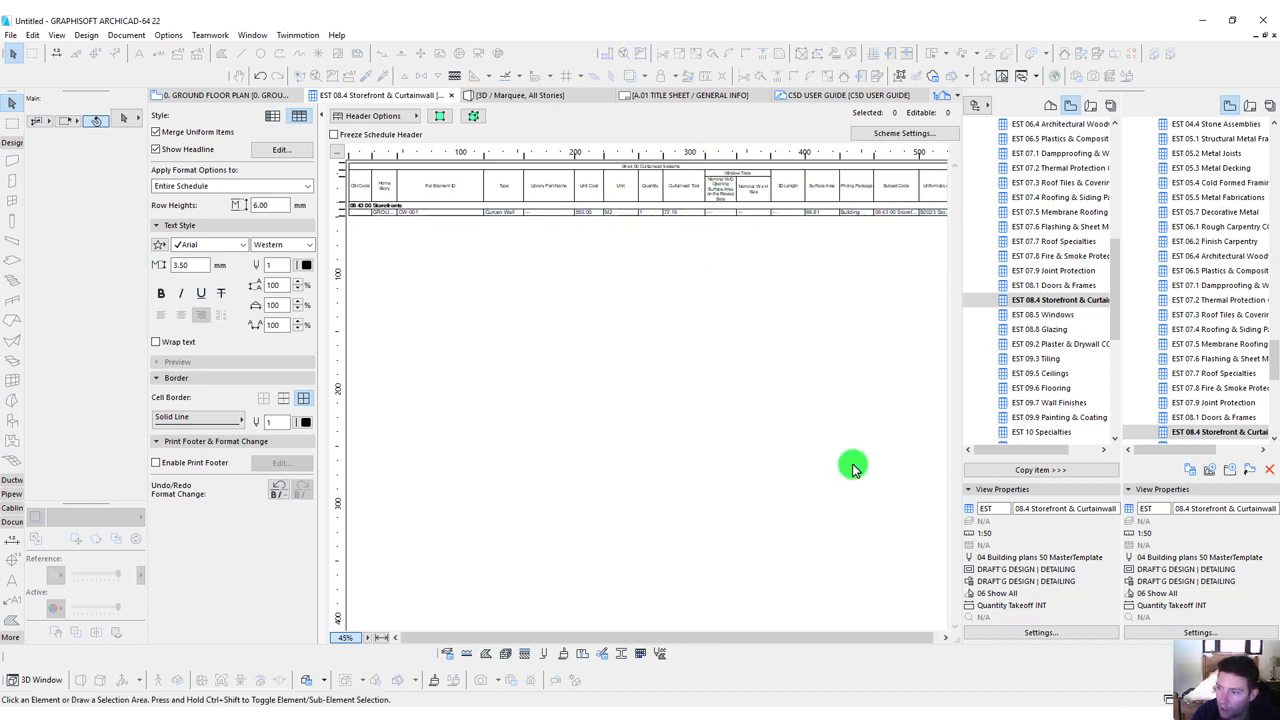
# Collapse the C5D ESTIMATE views in the View Map and switch to File Explorer at the AMT+C5D Estimate folder.
pyautogui.scroll(5, 1022, 307)
pyautogui.scroll(3, 1023, 308)
pyautogui.click(984, 242)
pyautogui.click(977, 212)
pyautogui.click(157, 717)
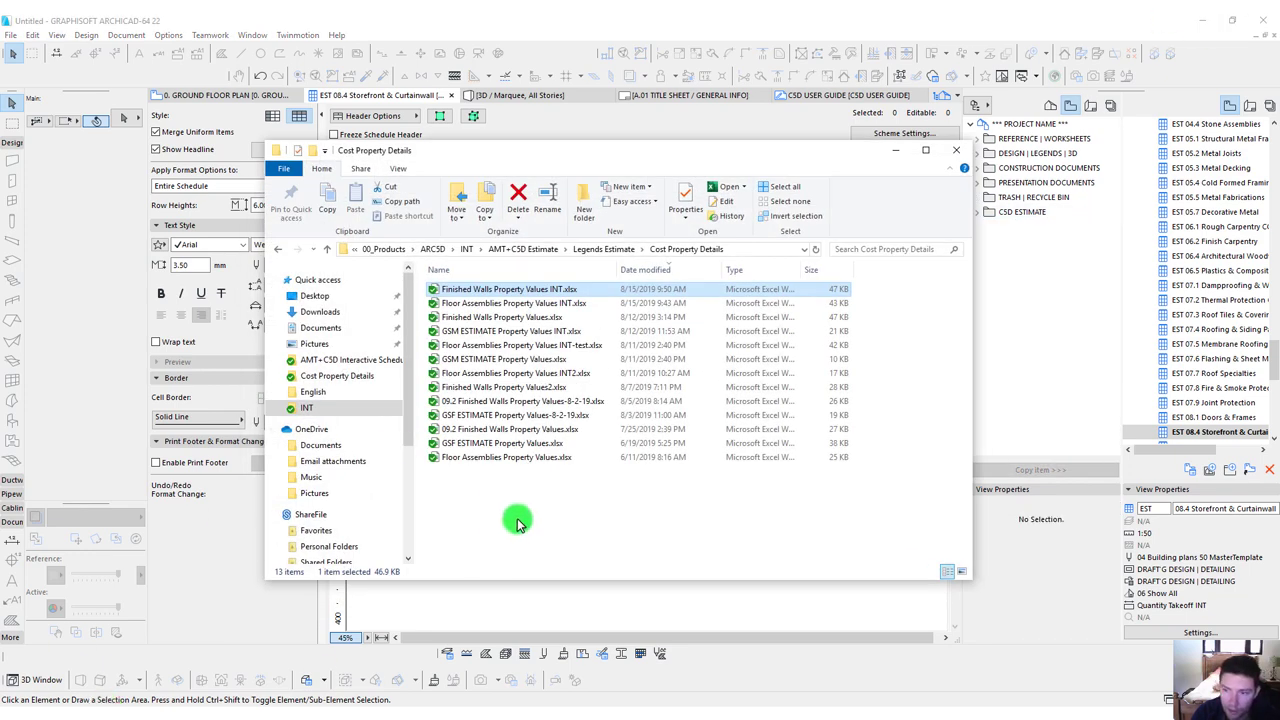
pyautogui.click(521, 499)
pyautogui.click(601, 252)
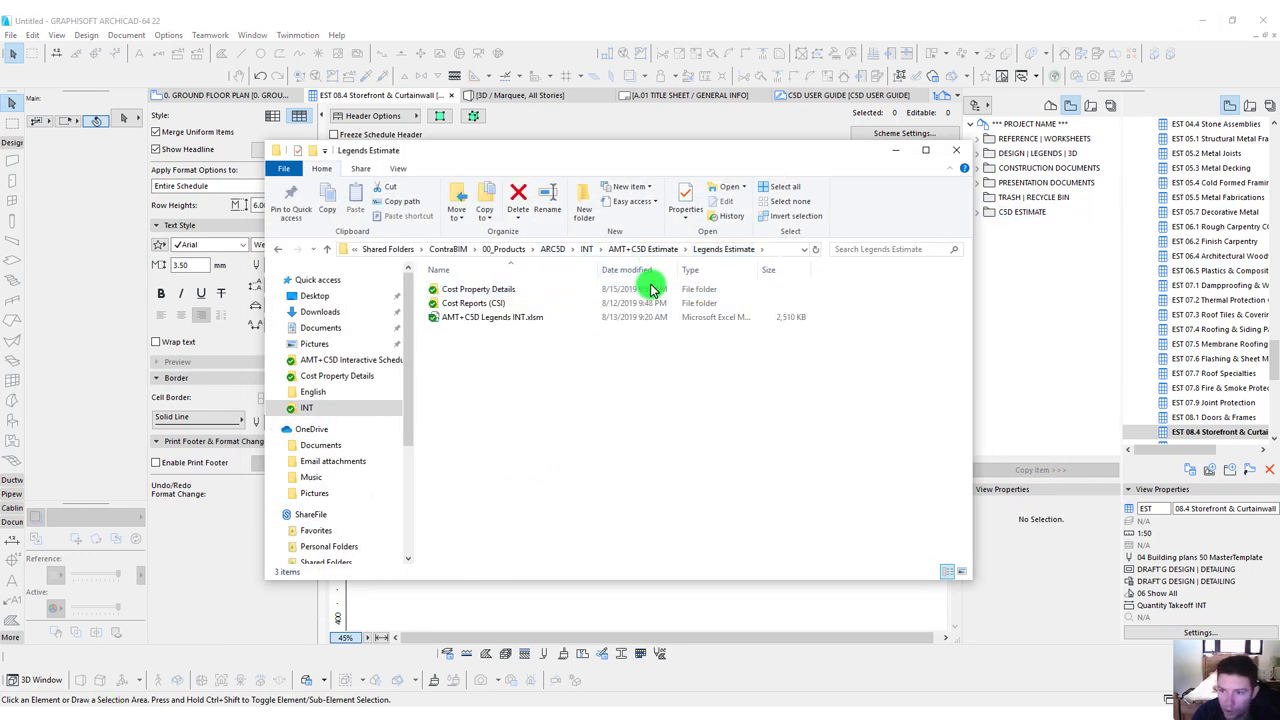
pyautogui.click(660, 252)
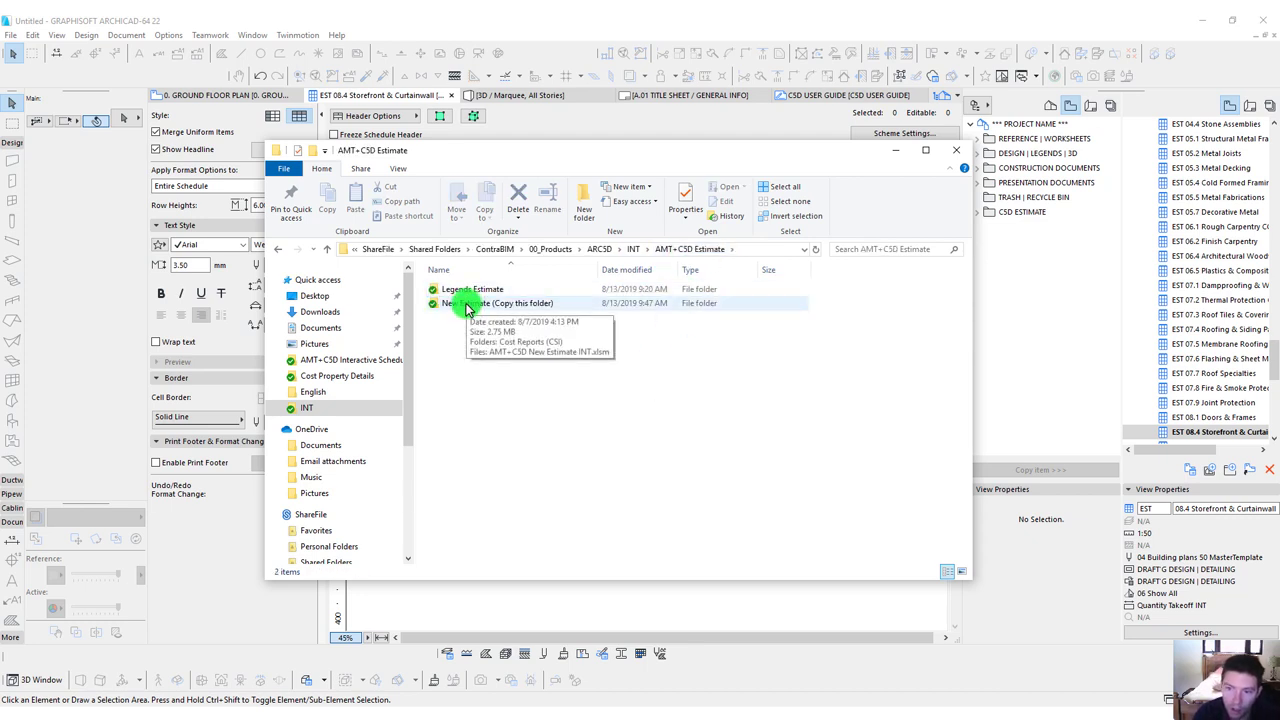
# Examine the workbook and Cost Reports (CSI) files inside New Estimate (Copy this folder), and return to the AMT+C5D Estimate folder.
pyautogui.click(466, 309)
pyautogui.doubleClick(466, 309)
pyautogui.click(457, 306)
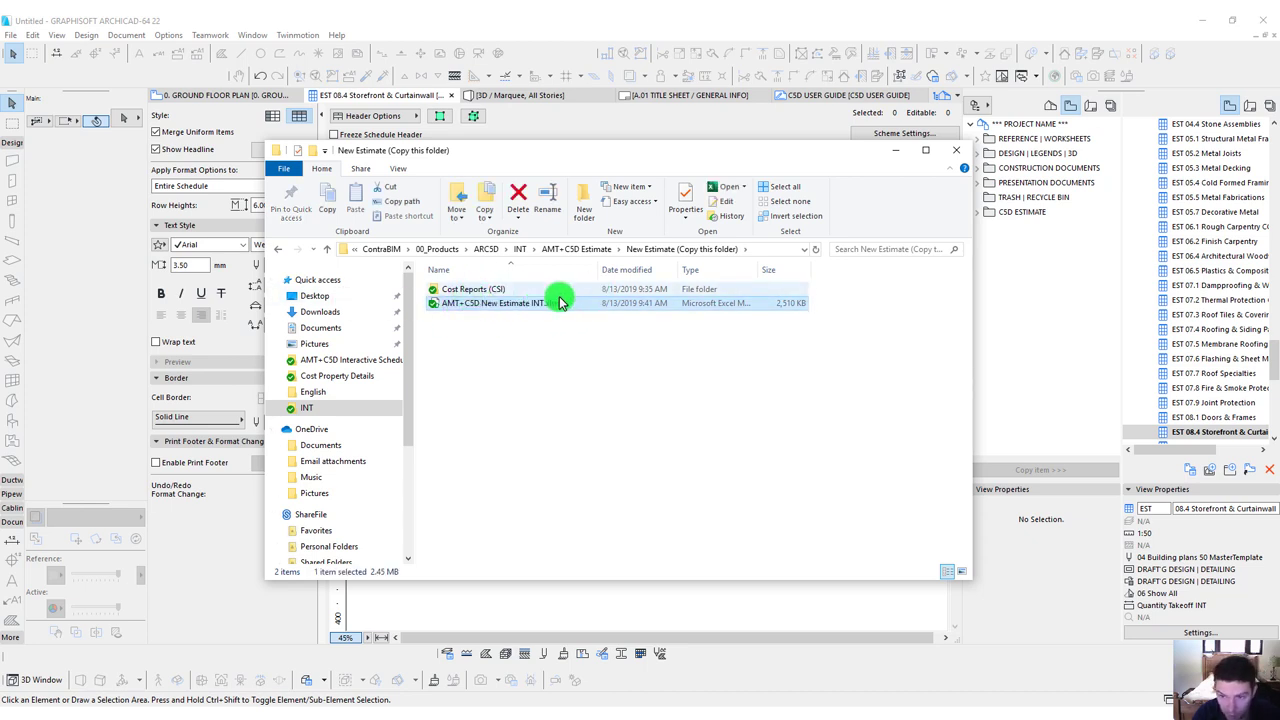
pyautogui.doubleClick(463, 292)
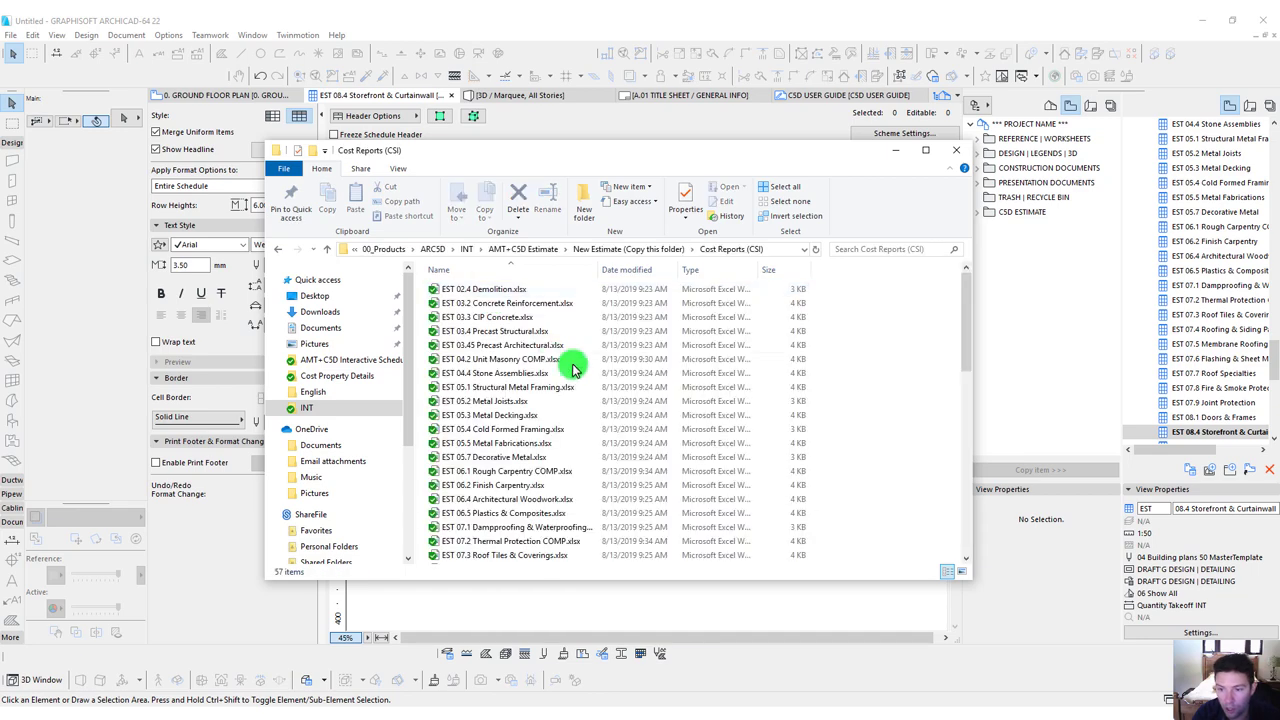
pyautogui.click(600, 250)
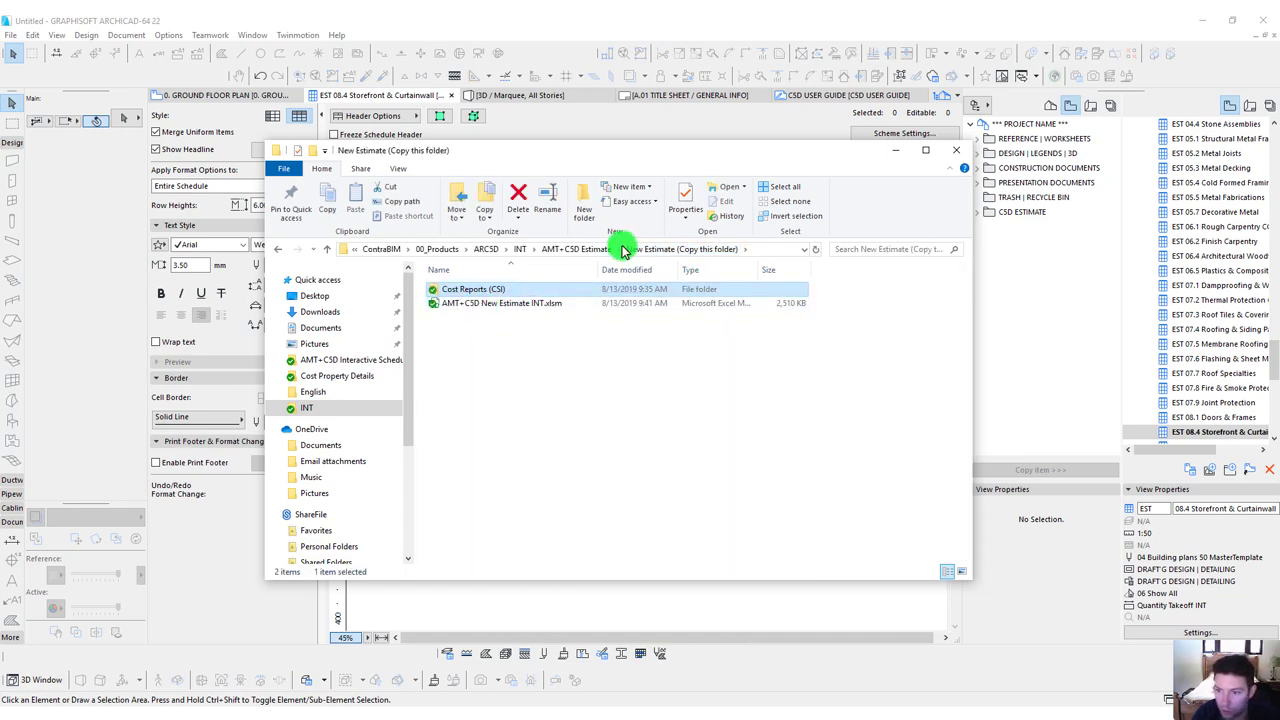
pyautogui.click(577, 250)
# Duplicate the New Estimate (Copy this folder) folder and rename the workbook inside the copy as INT Estimate.xlsm.
pyautogui.keyDown('ctrl'); pyautogui.moveTo(475, 308); pyautogui.dragTo(477, 390); pyautogui.keyUp('ctrl')
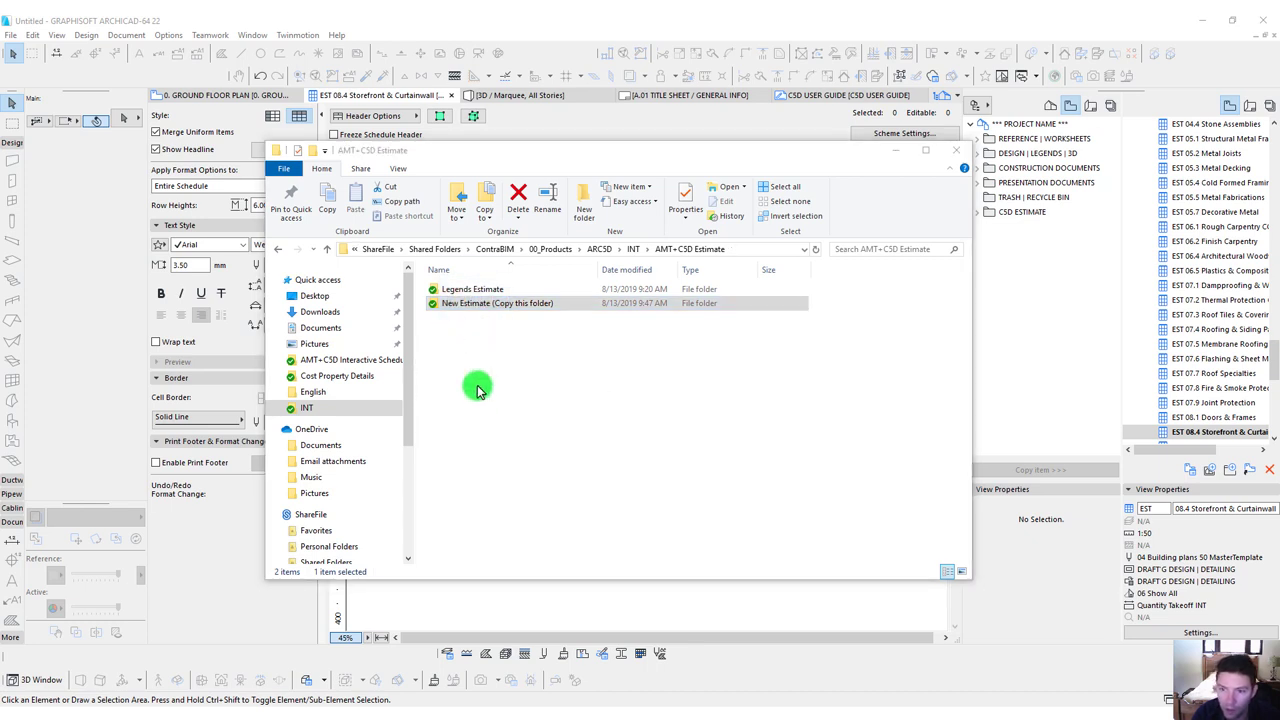
pyautogui.click(477, 390)
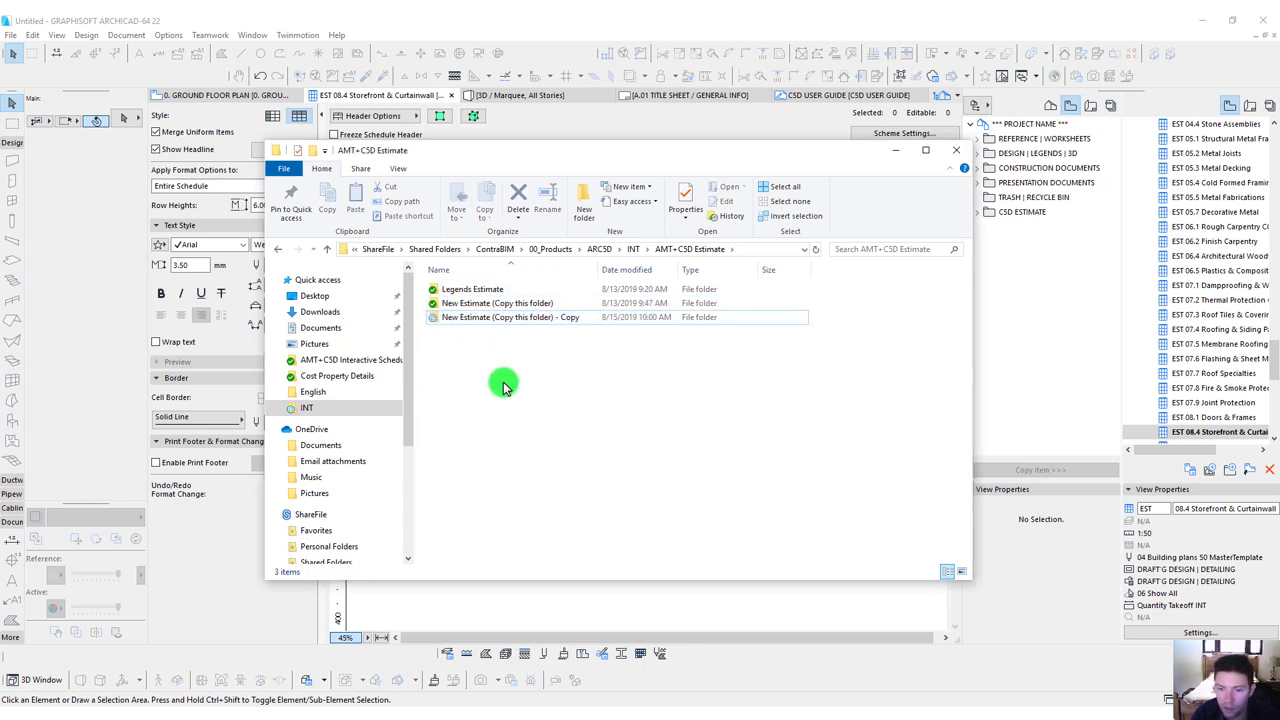
pyautogui.click(462, 318)
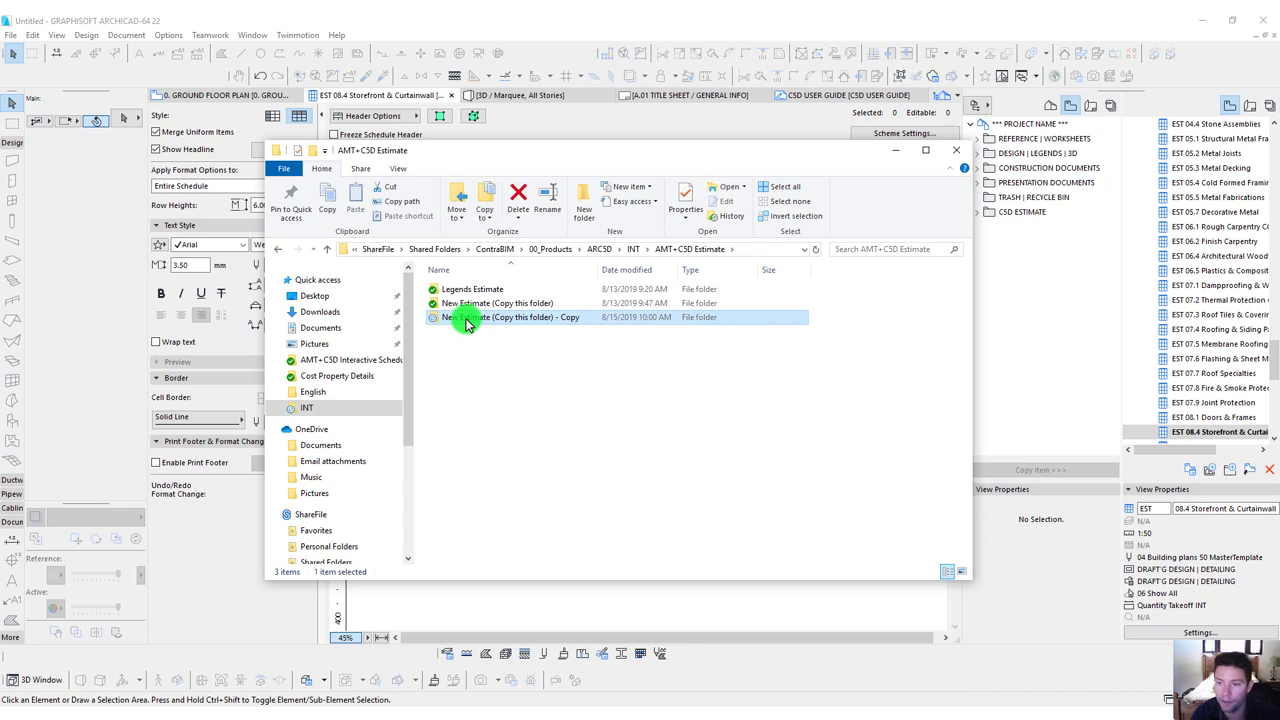
pyautogui.doubleClick(465, 320)
pyautogui.click(469, 305)
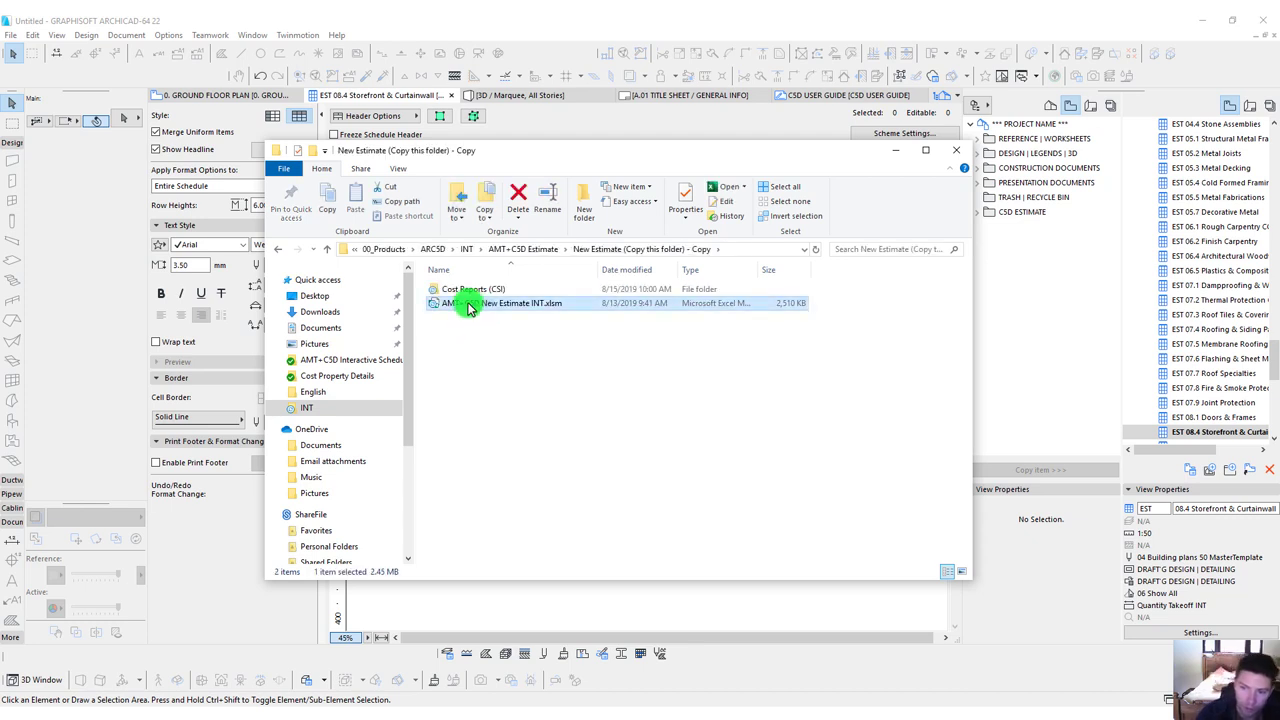
pyautogui.click(469, 305)
pyautogui.press('BackSpace')
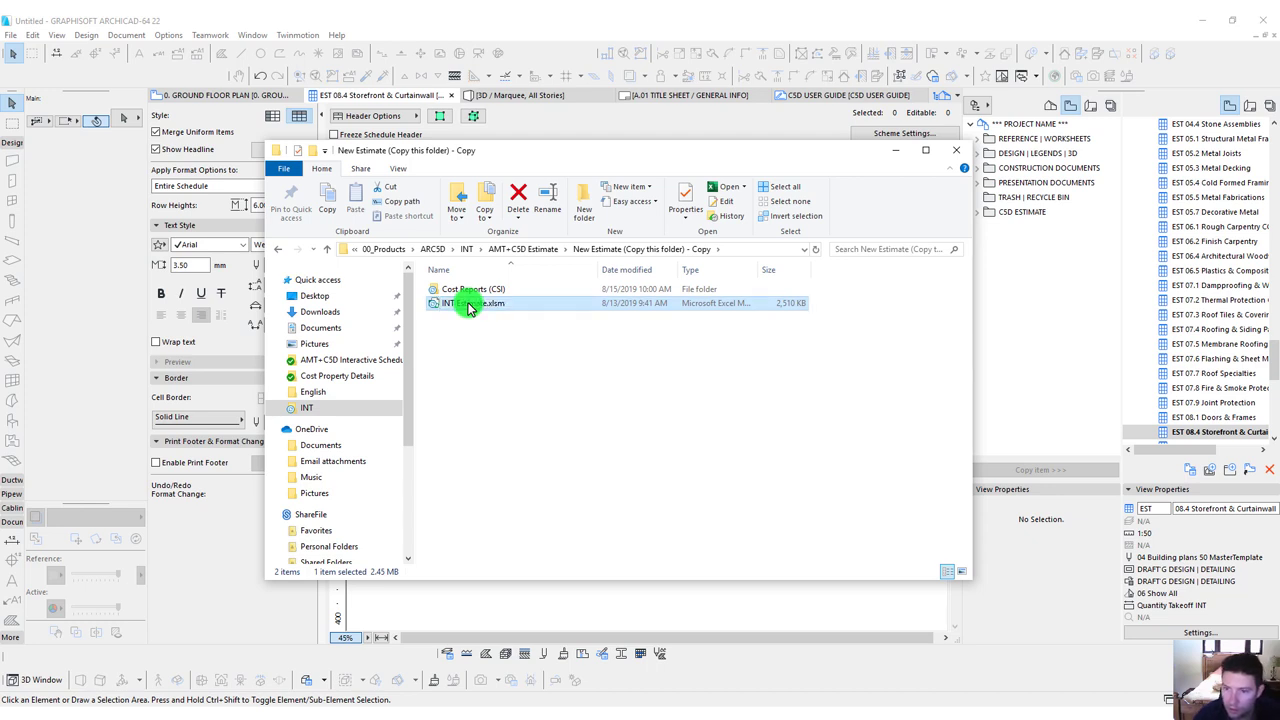
# Rename the copied estimate folder in AMT+C5D Estimate as Demo Estimate 1.
pyautogui.click(608, 249)
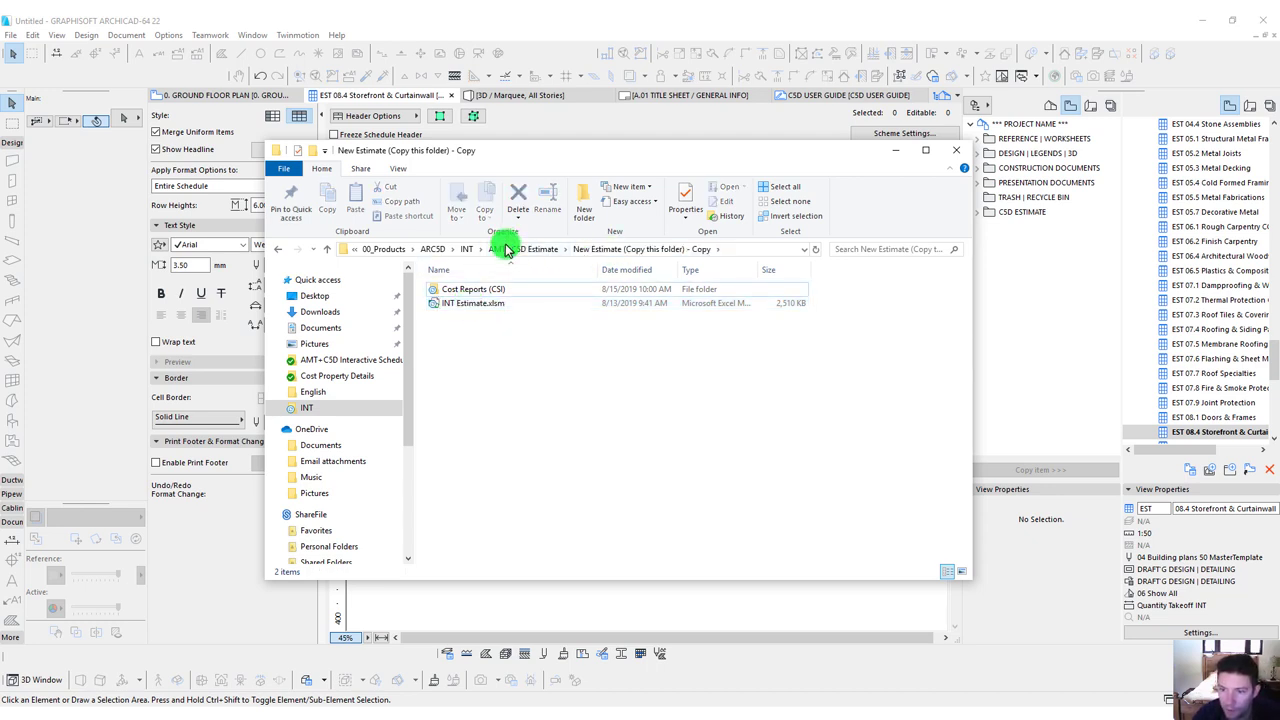
pyautogui.click(507, 250)
pyautogui.click(460, 320)
pyautogui.click(461, 317)
pyautogui.hotkey('ctrl', 'a')
pyautogui.write('D')
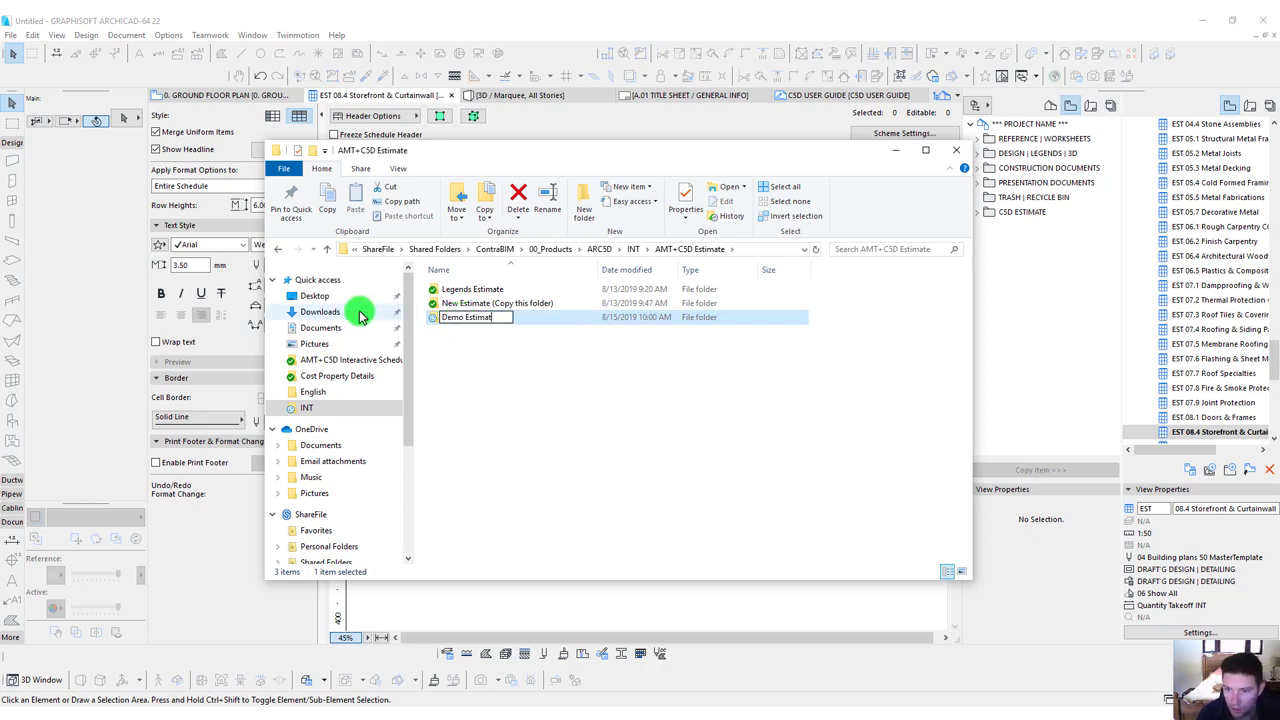
pyautogui.click(472, 398)
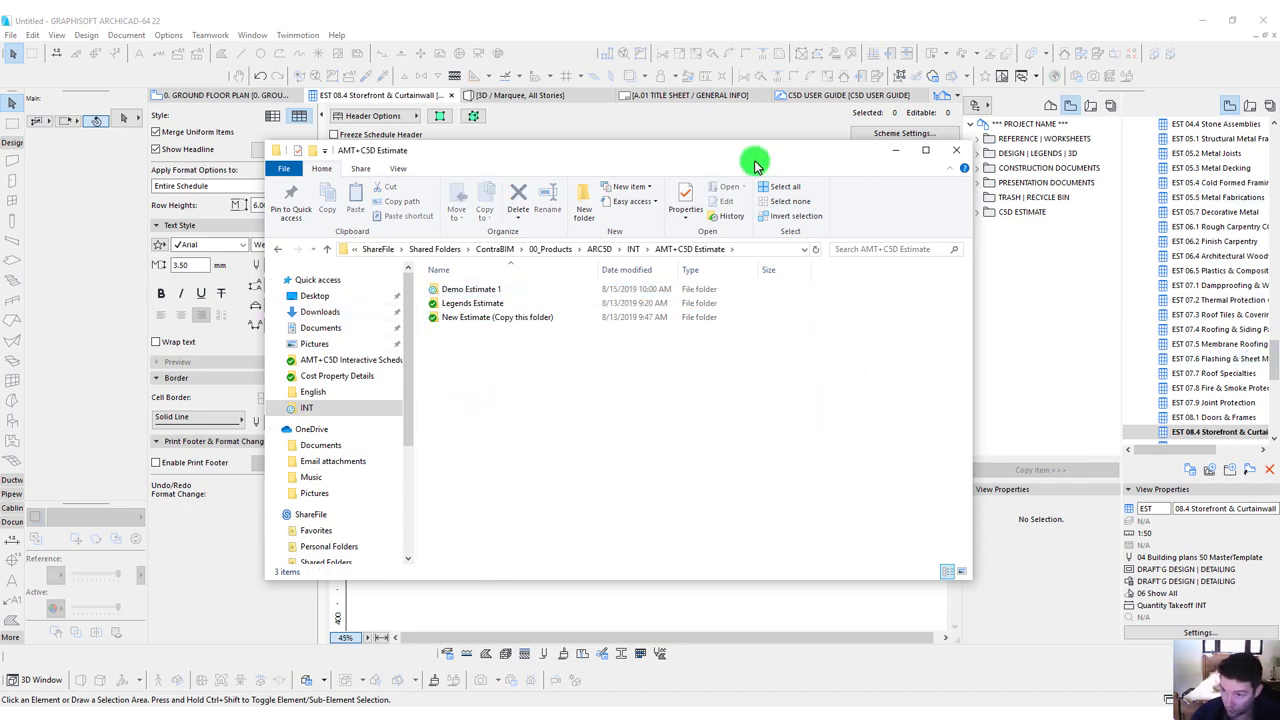
# Switch back to ARCHICAD and open the C5D Estimate publisher set with its Cost Reports (CSI) folder.
pyautogui.moveTo(751, 151); pyautogui.dragTo(640, 157)
pyautogui.moveTo(1275, 381); pyautogui.dragTo(1264, 130)
pyautogui.click(1137, 154)
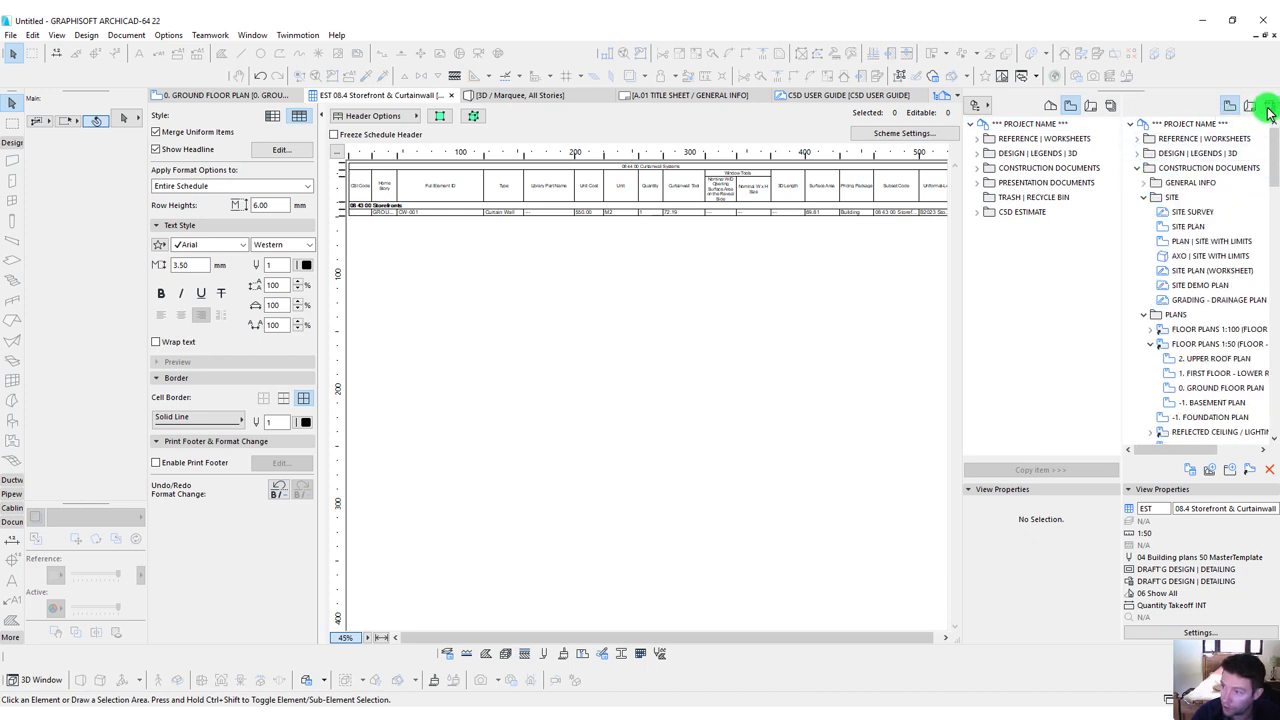
pyautogui.click(1268, 105)
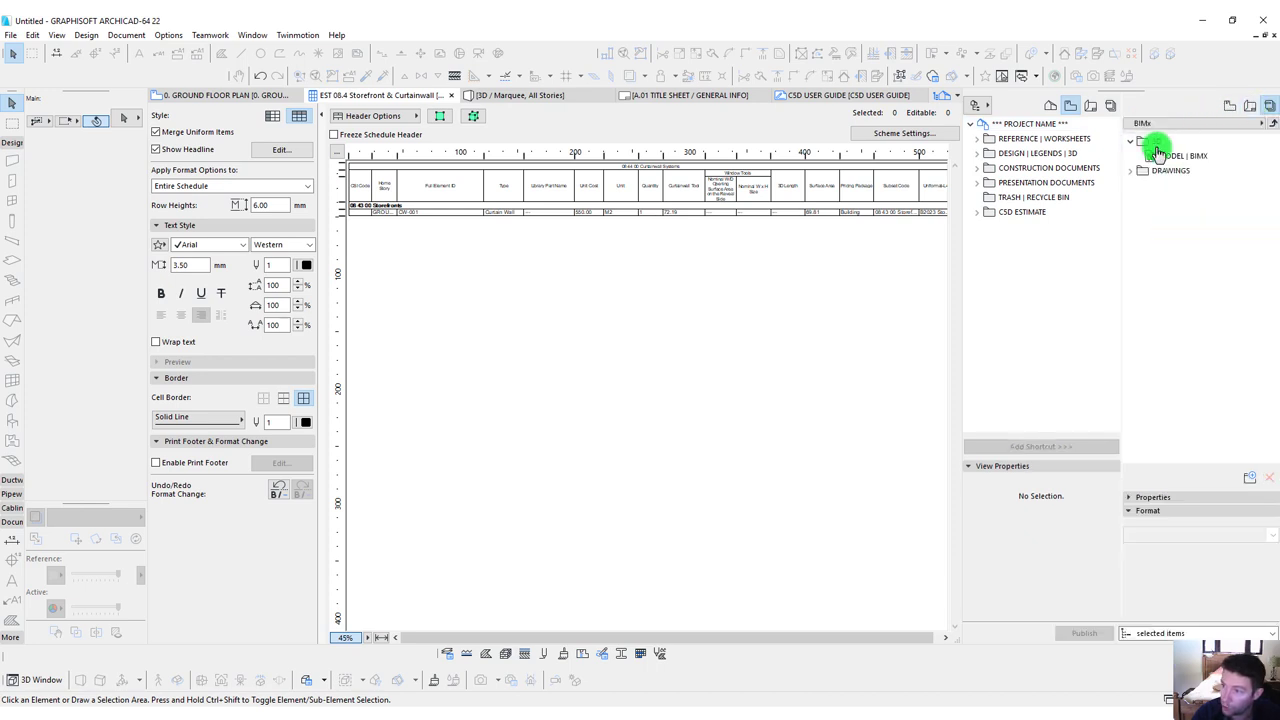
pyautogui.click(1264, 123)
pyautogui.doubleClick(1152, 162)
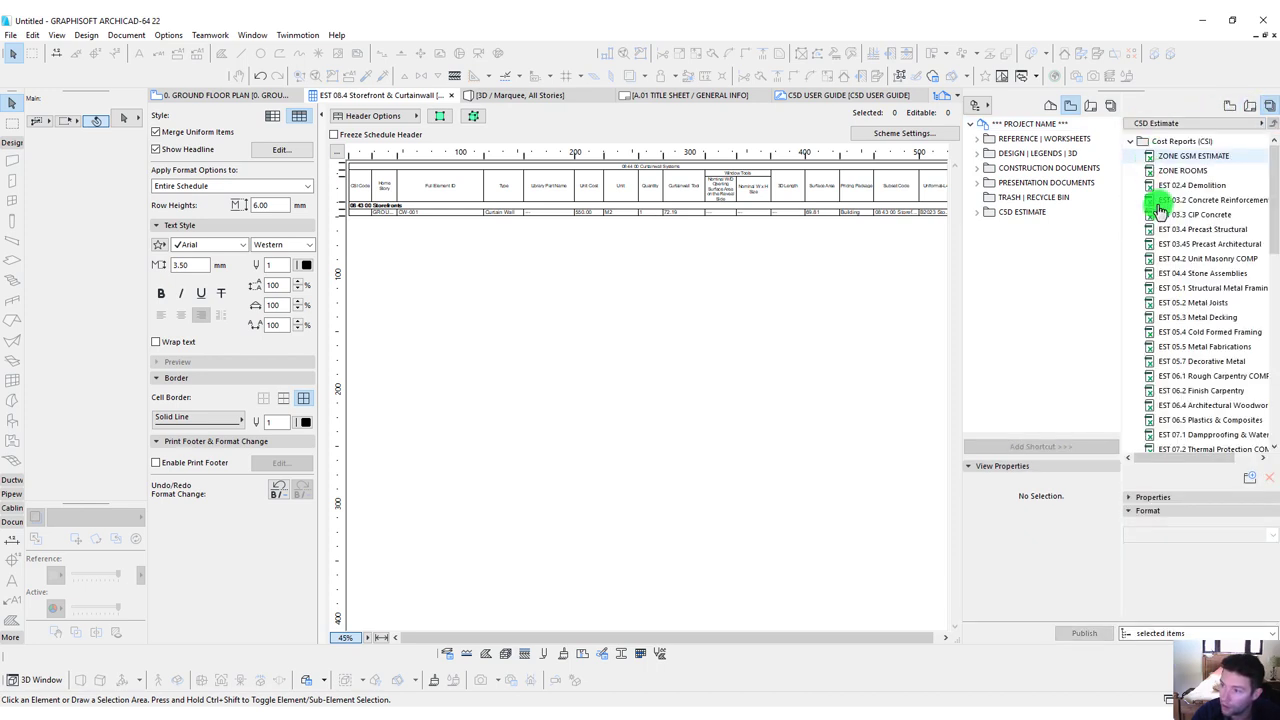
# Set the publisher set's save path to the Demo Estimate 1 folder inside ShareFile's ContraBIM, 00_Products, ARC5D, INT, AMT+C5D Estimate folders.
pyautogui.rightClick(1158, 143)
pyautogui.click(1188, 259)
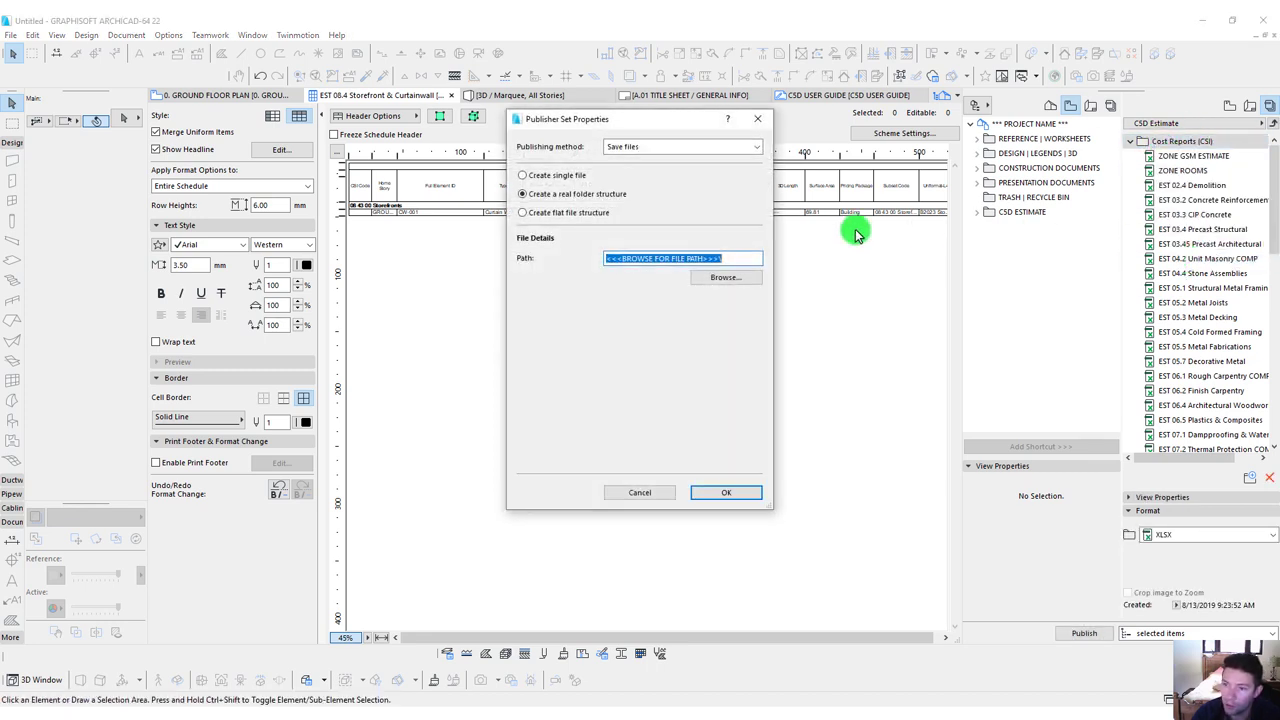
pyautogui.click(737, 274)
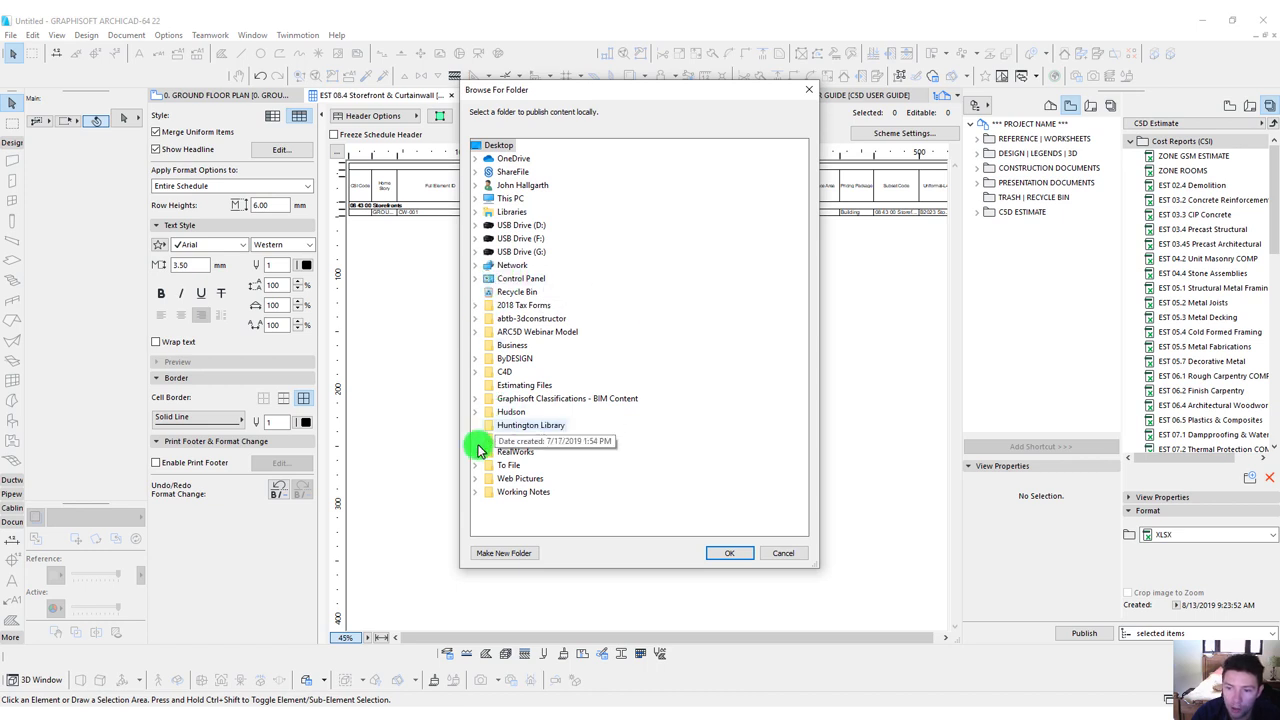
pyautogui.click(476, 173)
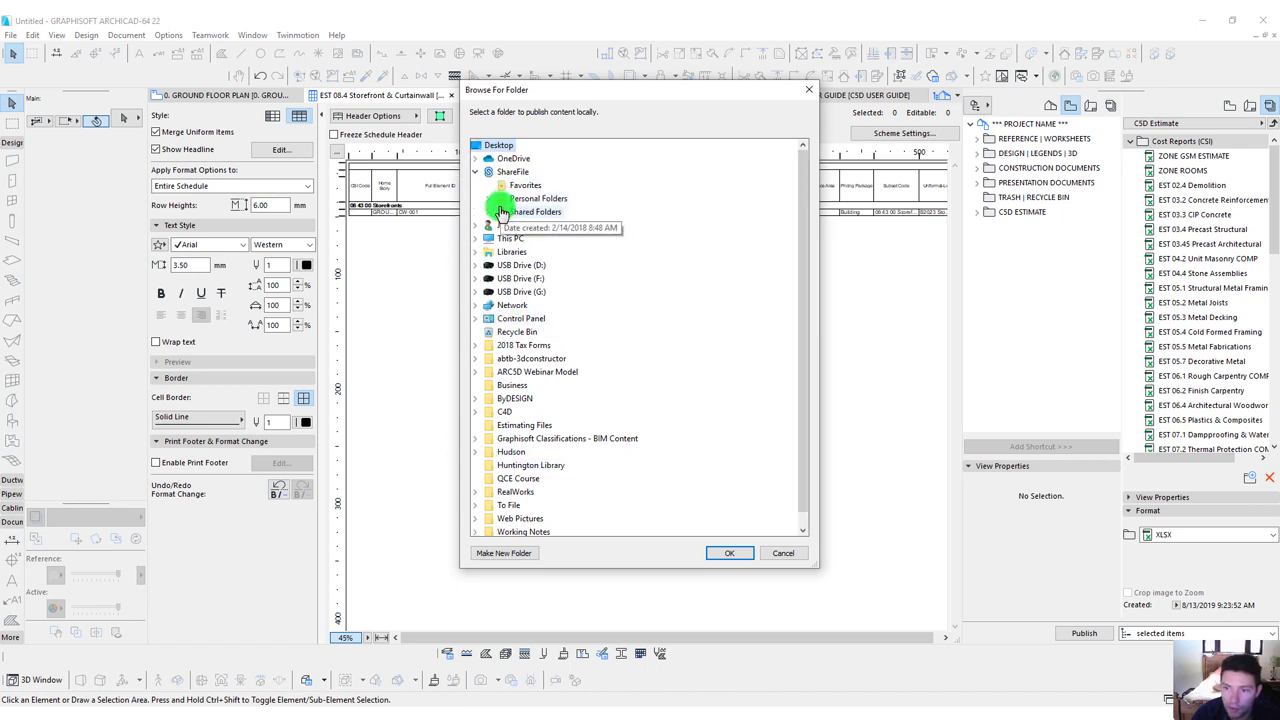
pyautogui.click(488, 212)
pyautogui.doubleClick(537, 238)
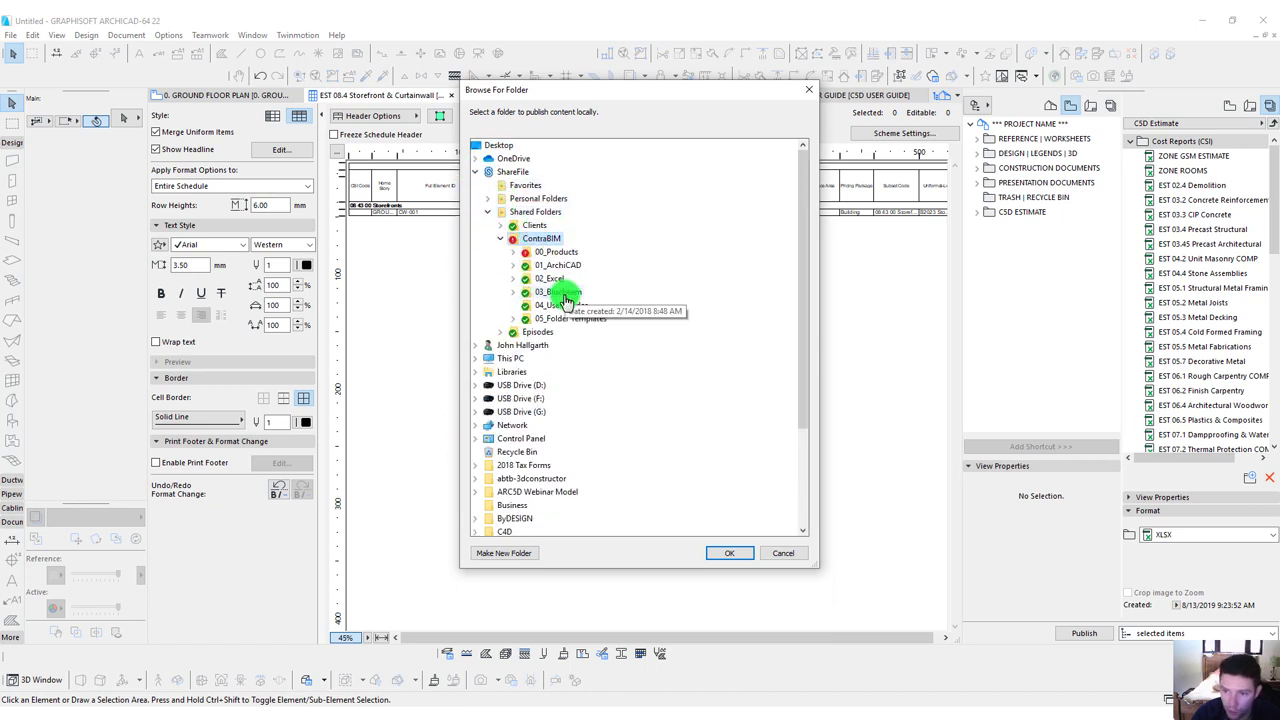
pyautogui.doubleClick(555, 252)
pyautogui.doubleClick(557, 282)
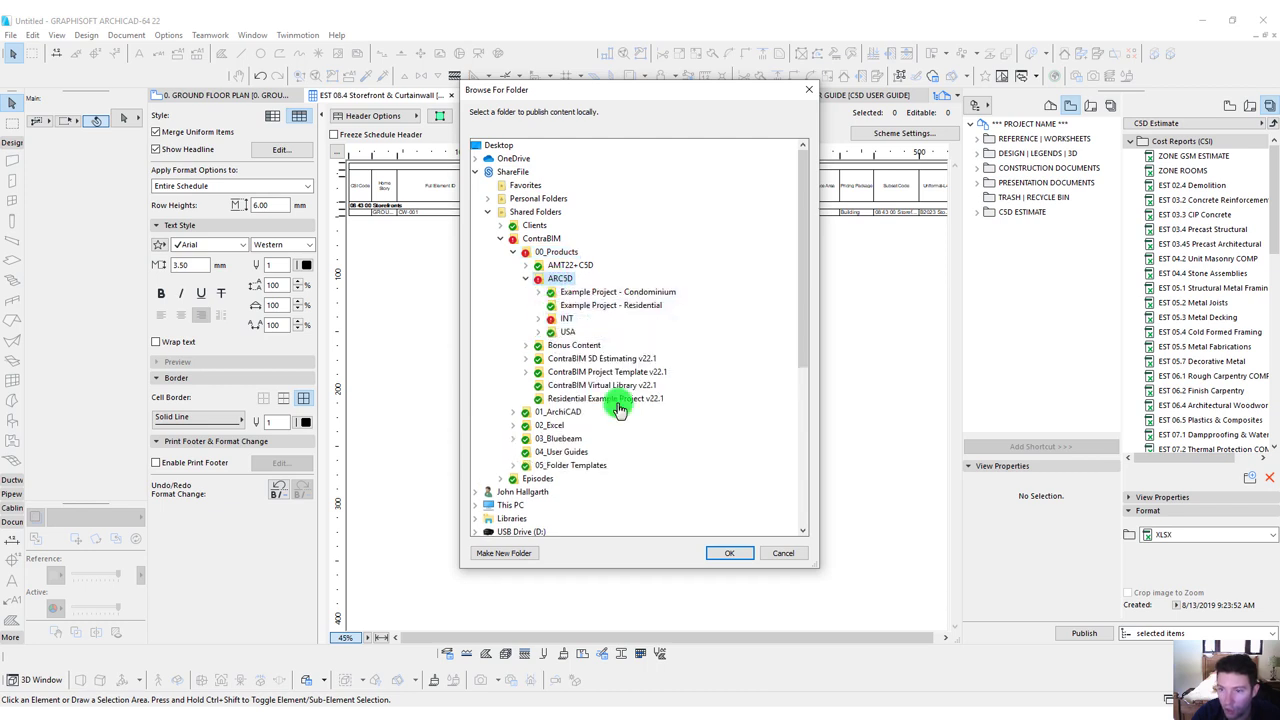
pyautogui.doubleClick(566, 319)
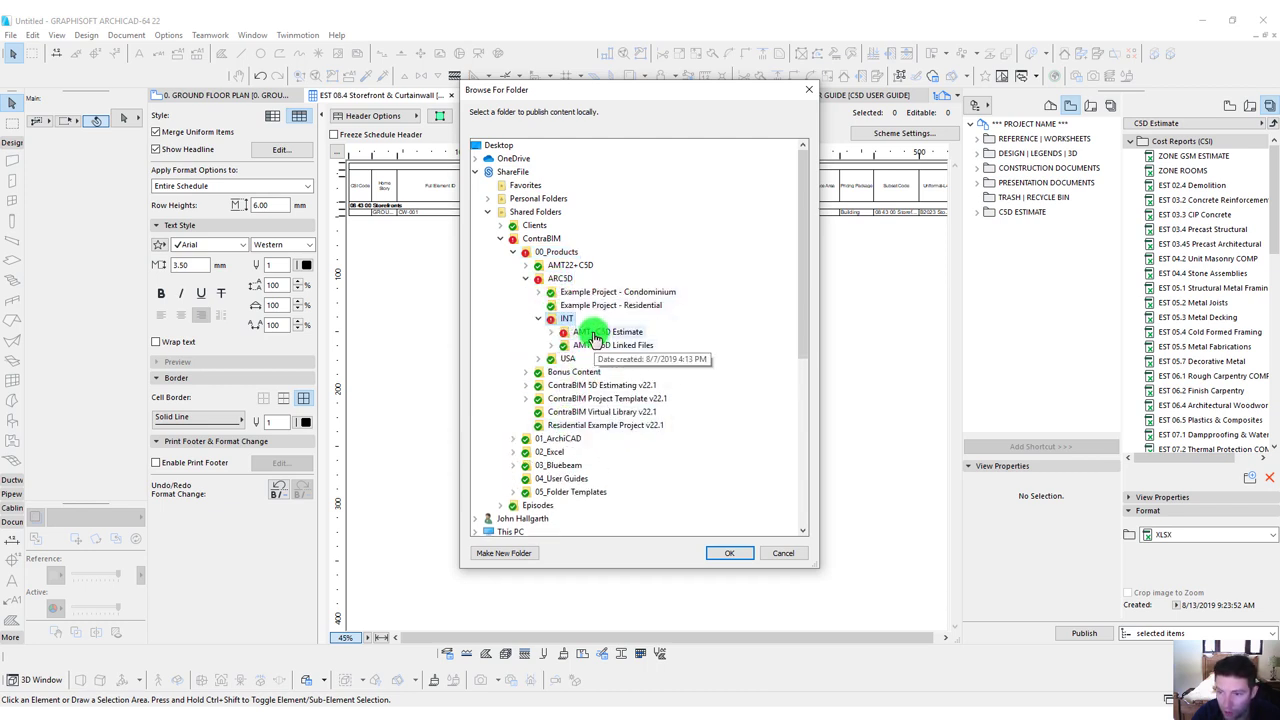
pyautogui.doubleClick(605, 332)
pyautogui.click(598, 347)
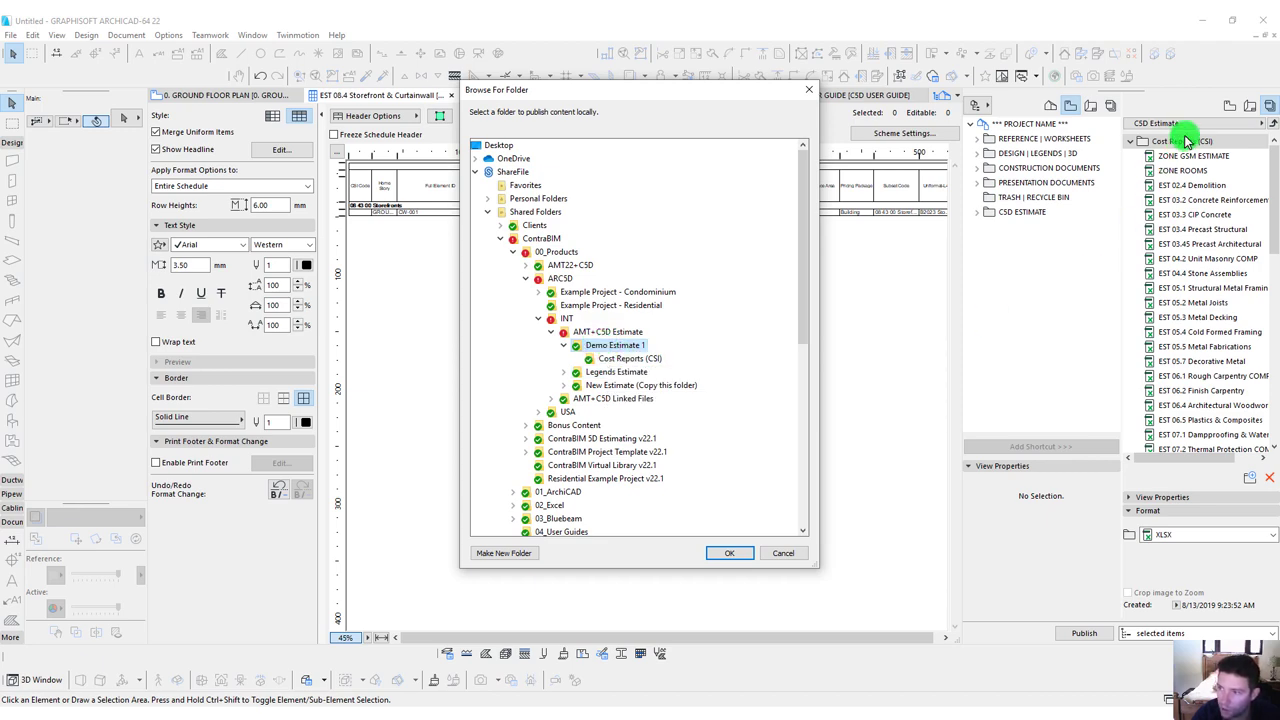
pyautogui.moveTo(625, 100); pyautogui.dragTo(812, 124)
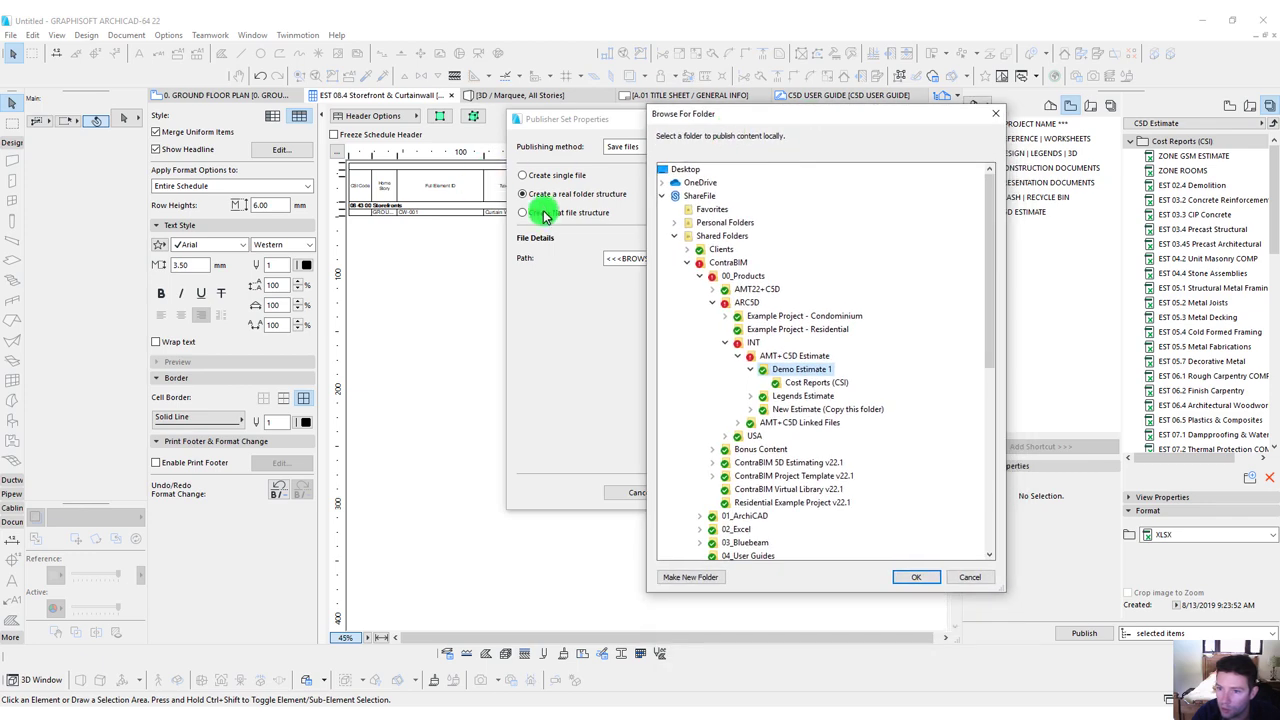
pyautogui.click(918, 579)
pyautogui.click(738, 490)
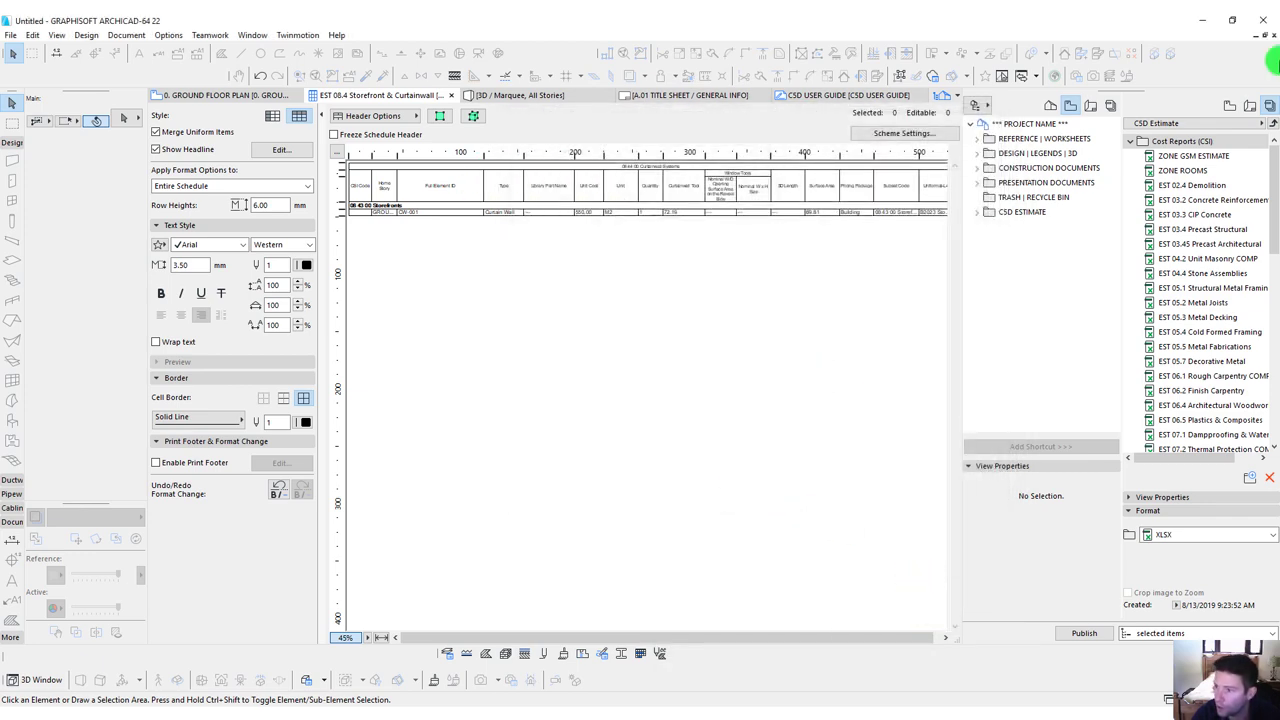
# Publish only the EST 03.2, 03.3, 06.1, 07.3 and 08.4 reports as selected items.
pyautogui.click(1185, 206)
pyautogui.keyDown('ctrl'); pyautogui.click(1184, 214); pyautogui.keyUp('ctrl')
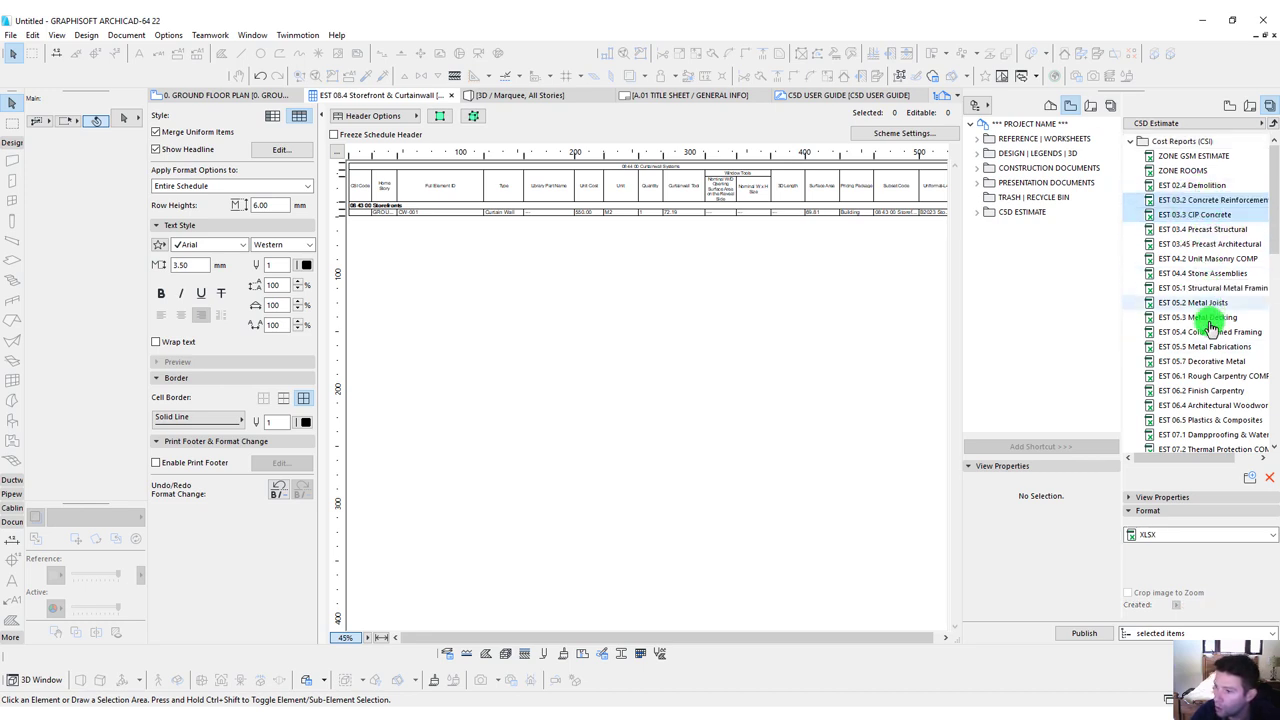
pyautogui.scroll(-1, 1210, 338)
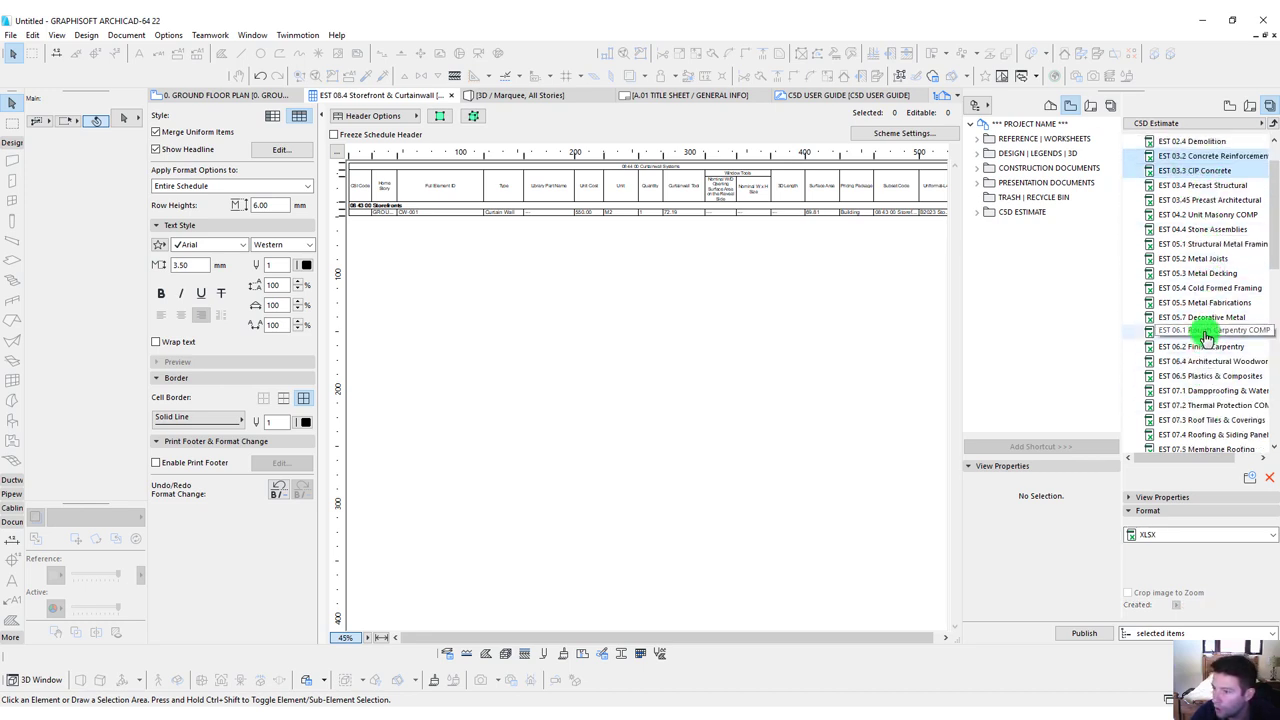
pyautogui.scroll(-4, 1206, 338)
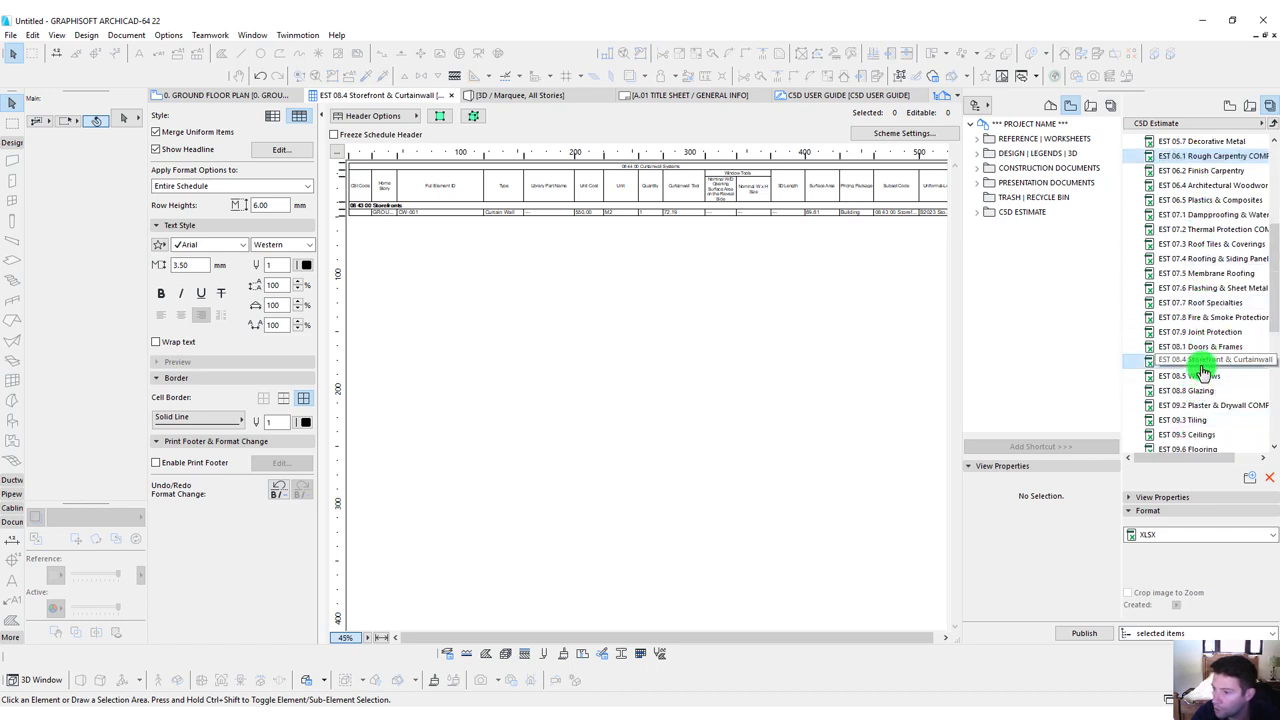
pyautogui.scroll(3, 1220, 229)
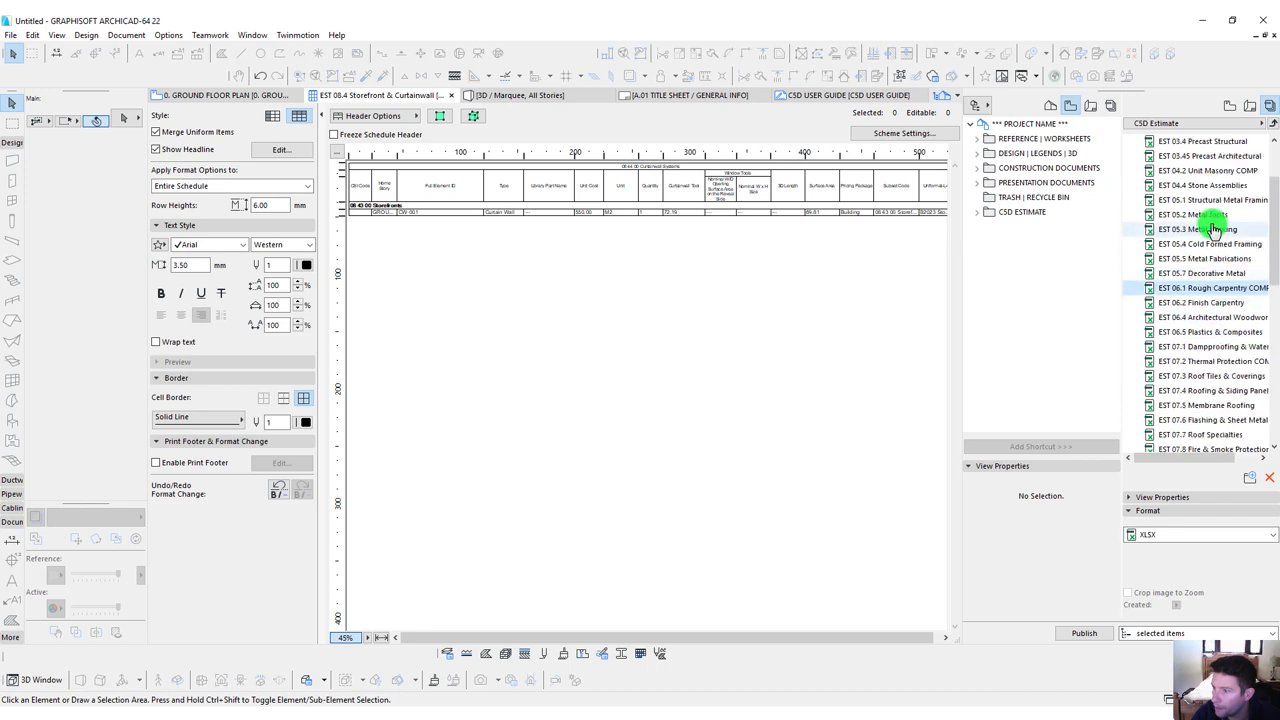
pyautogui.scroll(-2, 1213, 229)
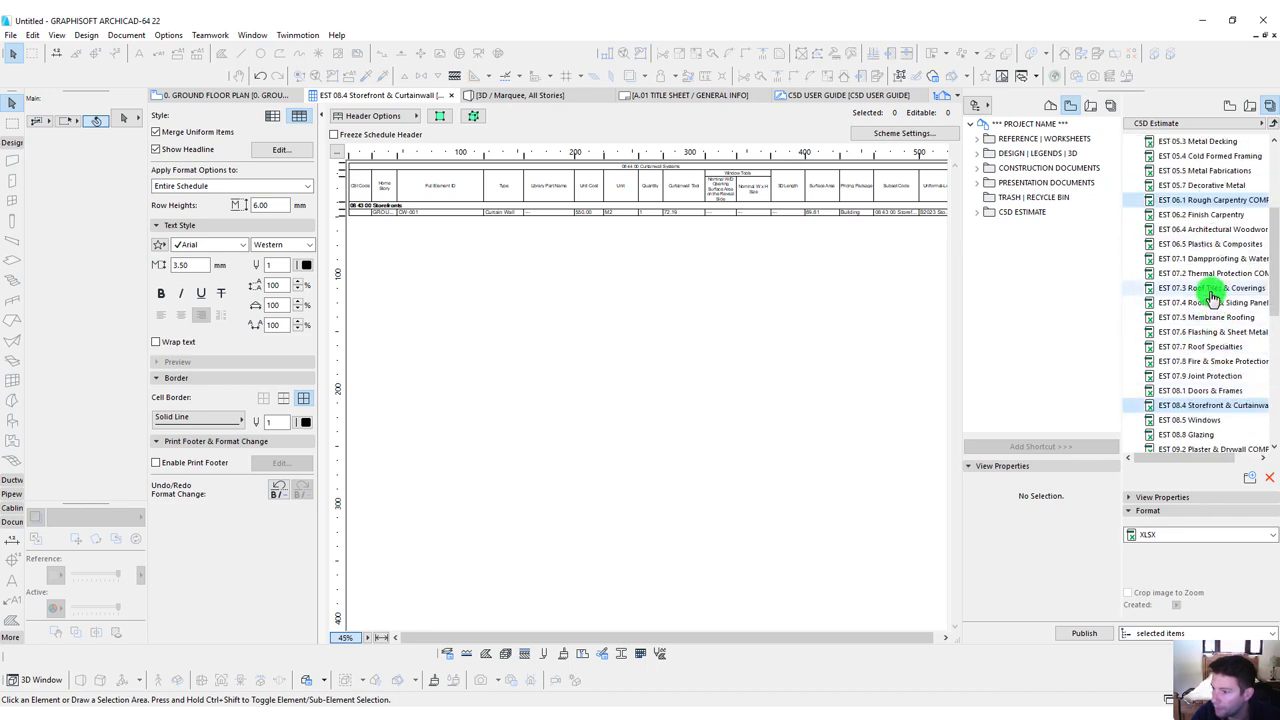
pyautogui.scroll(4, 1220, 296)
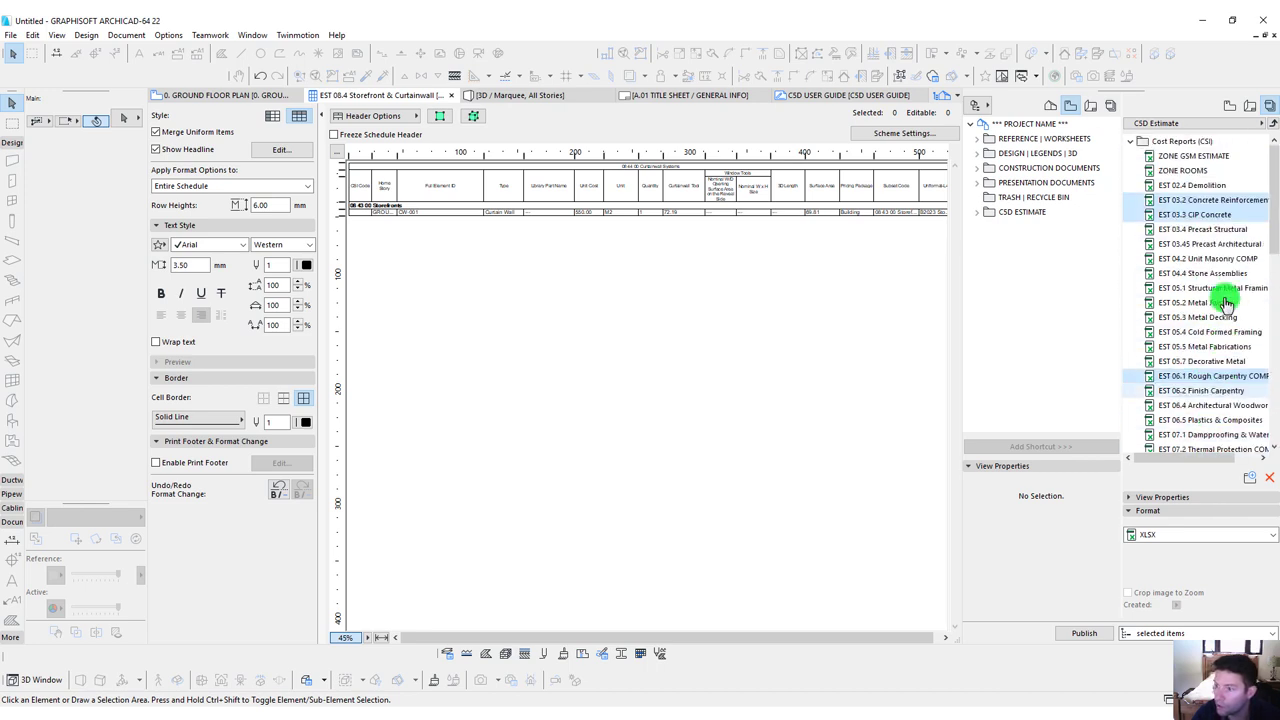
pyautogui.scroll(-5, 1224, 303)
pyautogui.click(1083, 633)
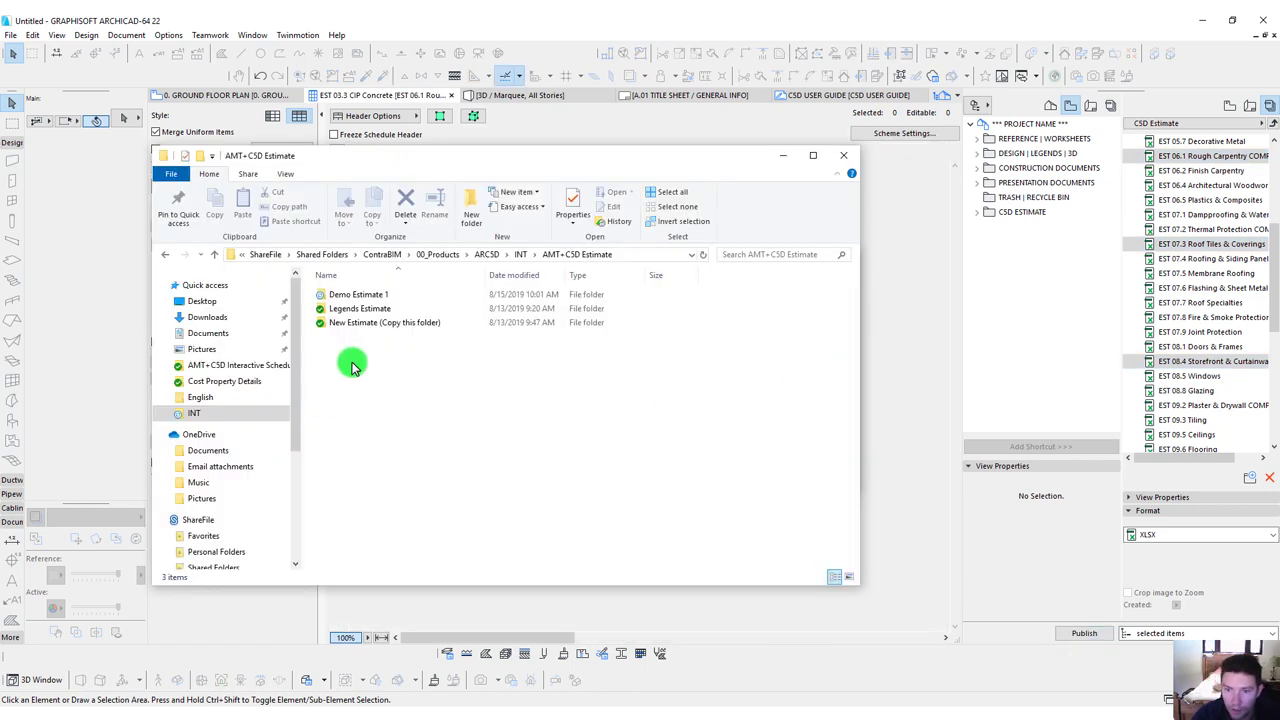
# Open INT Estimate.xlsm from the Demo Estimate 1 folder in Excel and enable its macro content.
pyautogui.doubleClick(352, 294)
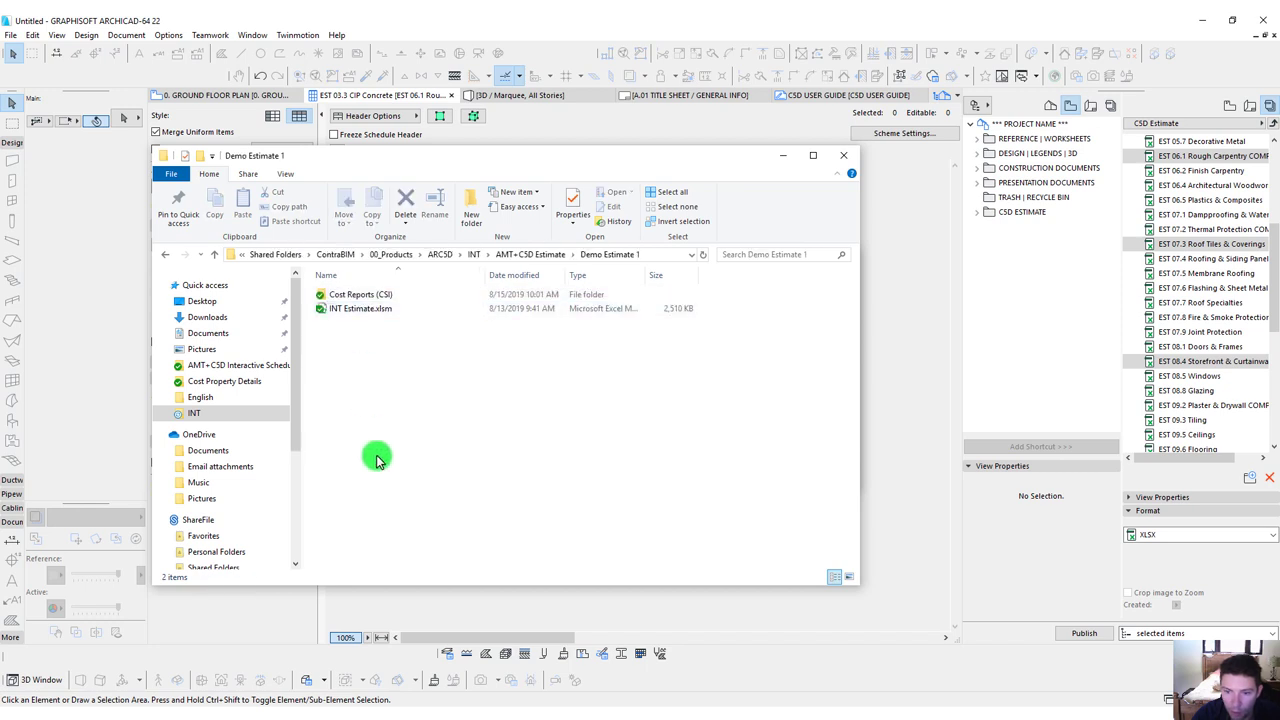
pyautogui.doubleClick(360, 312)
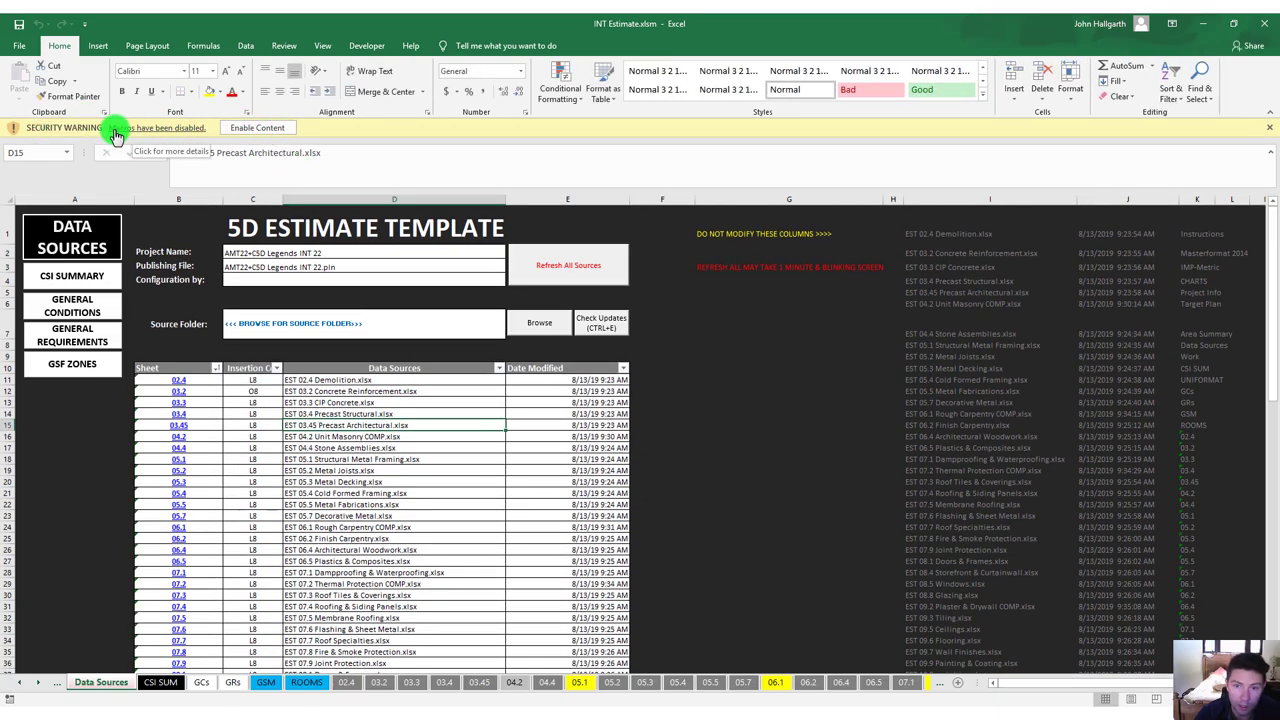
pyautogui.click(252, 128)
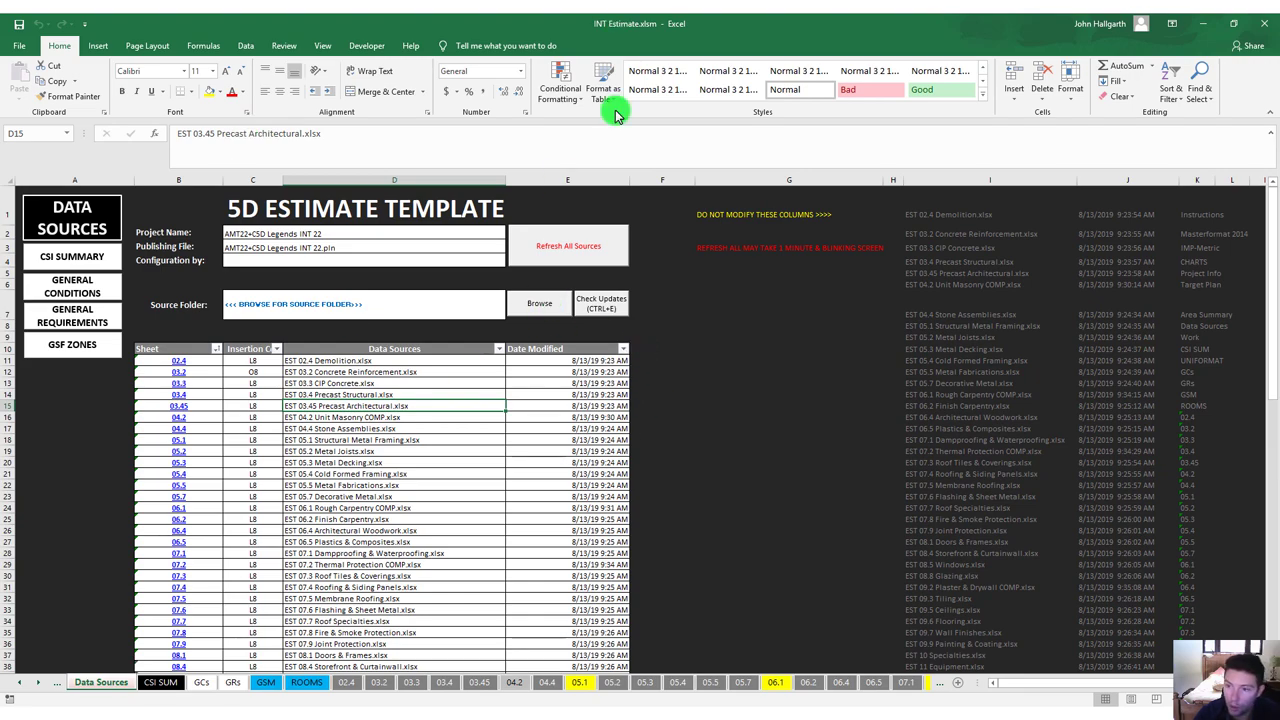
# Move the workbook window out of the way and close the finished publishing report in ARCHICAD.
pyautogui.click(545, 302)
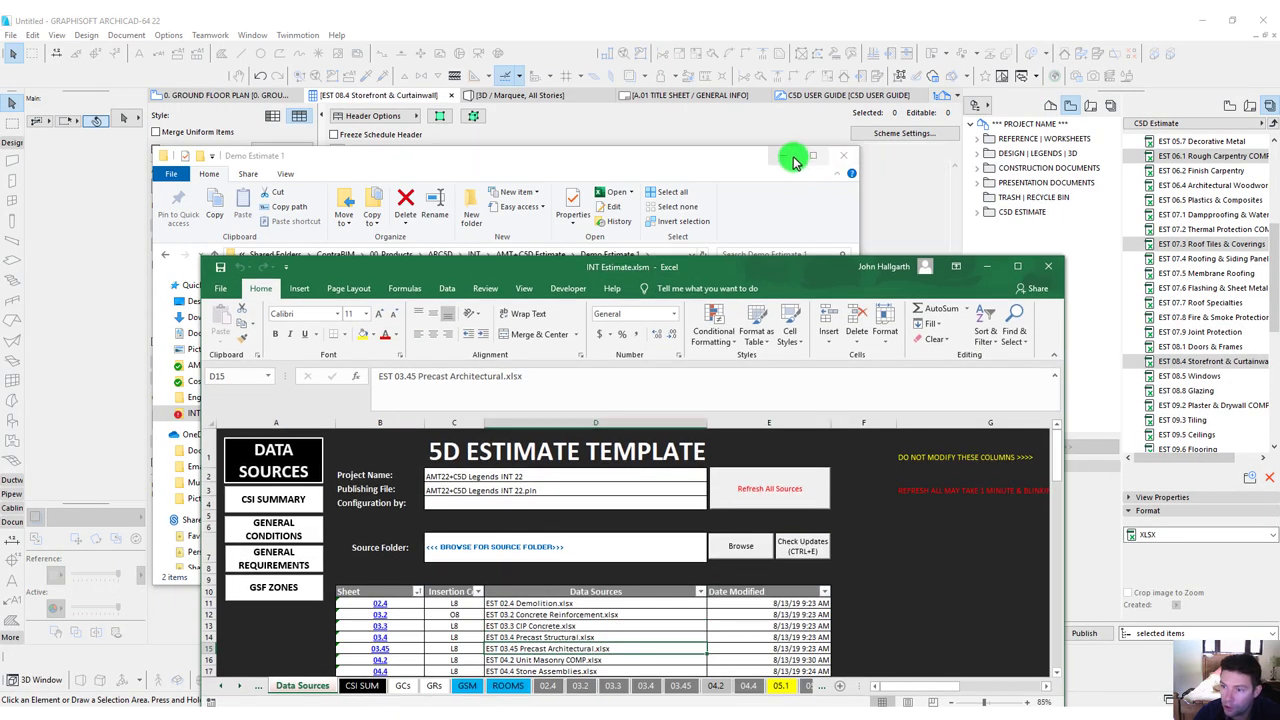
pyautogui.click(789, 157)
pyautogui.moveTo(785, 262); pyautogui.dragTo(767, 554)
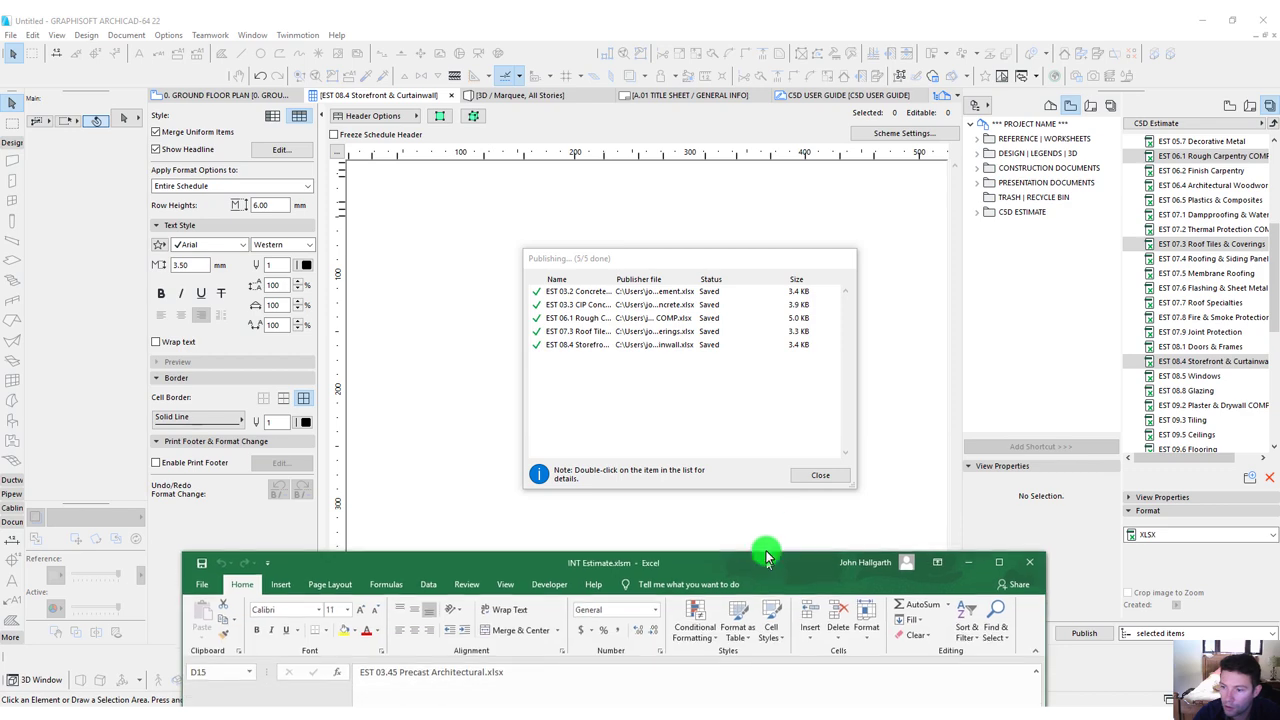
pyautogui.click(822, 474)
pyautogui.click(815, 474)
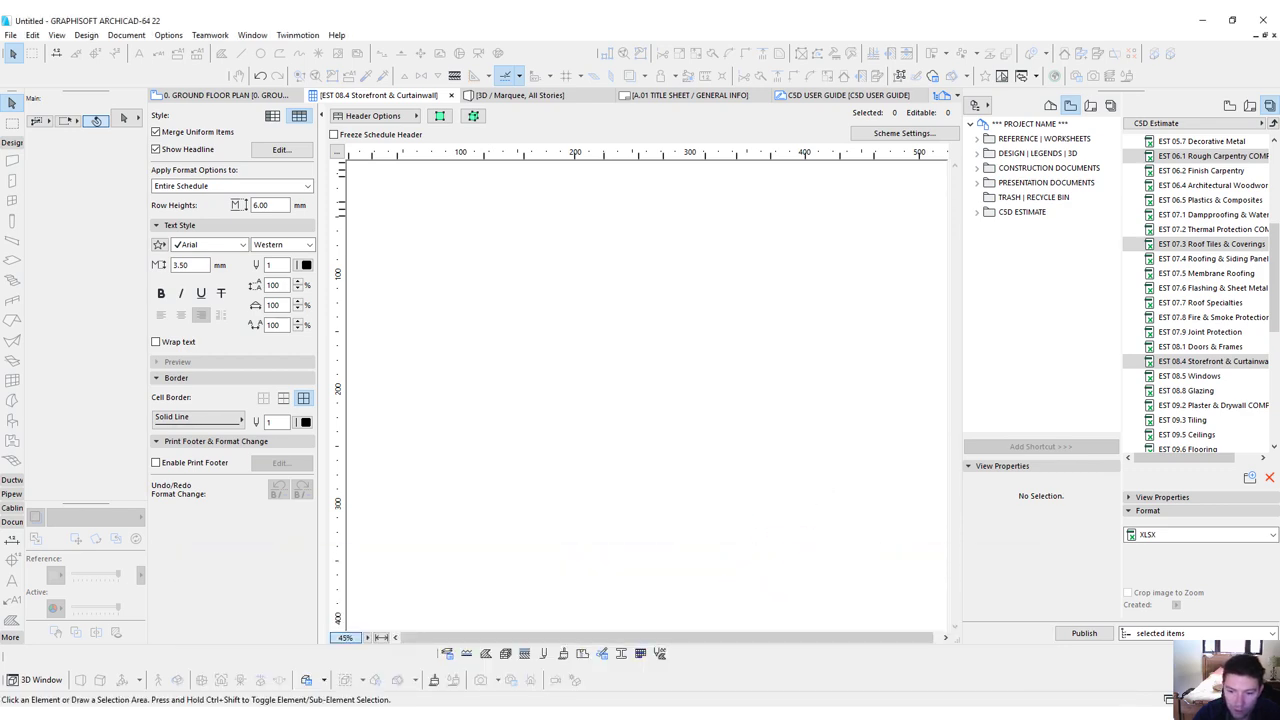
# Return to the Excel workbook, set its source folder to Cost Reports (CSI) in Demo Estimate 1, and maximize the window.
pyautogui.click(466, 714)
pyautogui.moveTo(488, 562); pyautogui.dragTo(488, 88)
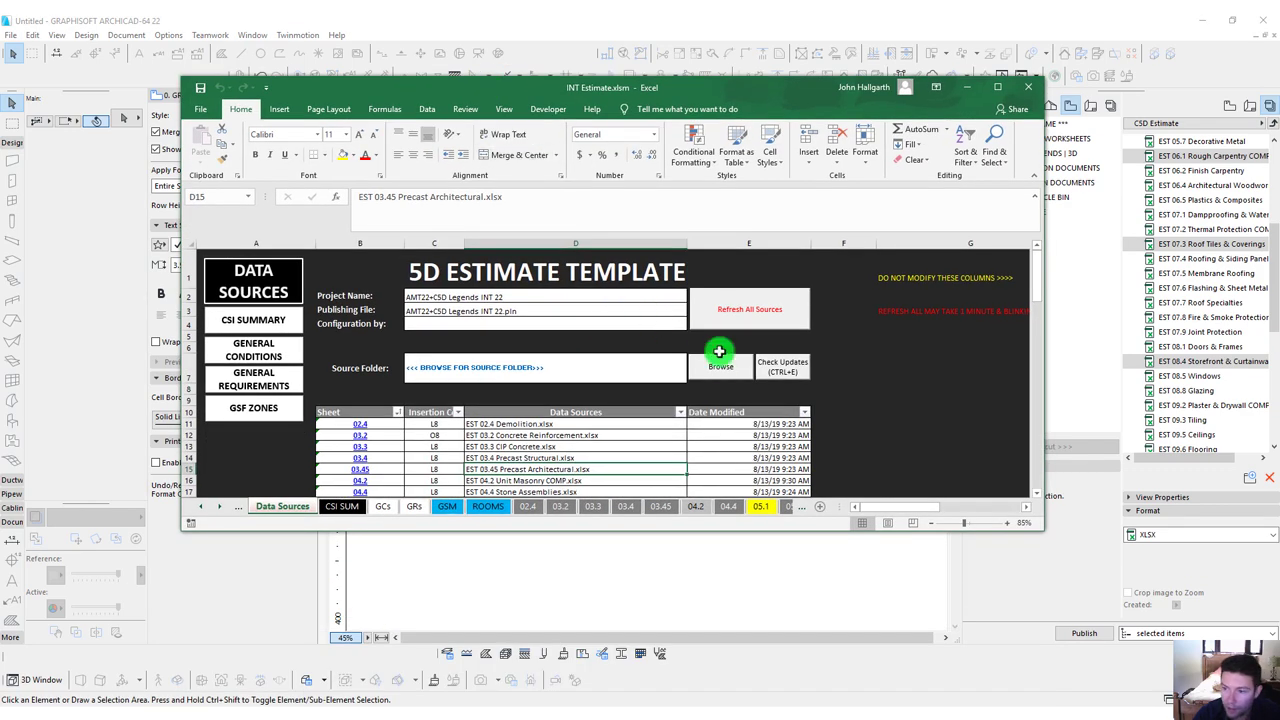
pyautogui.click(720, 367)
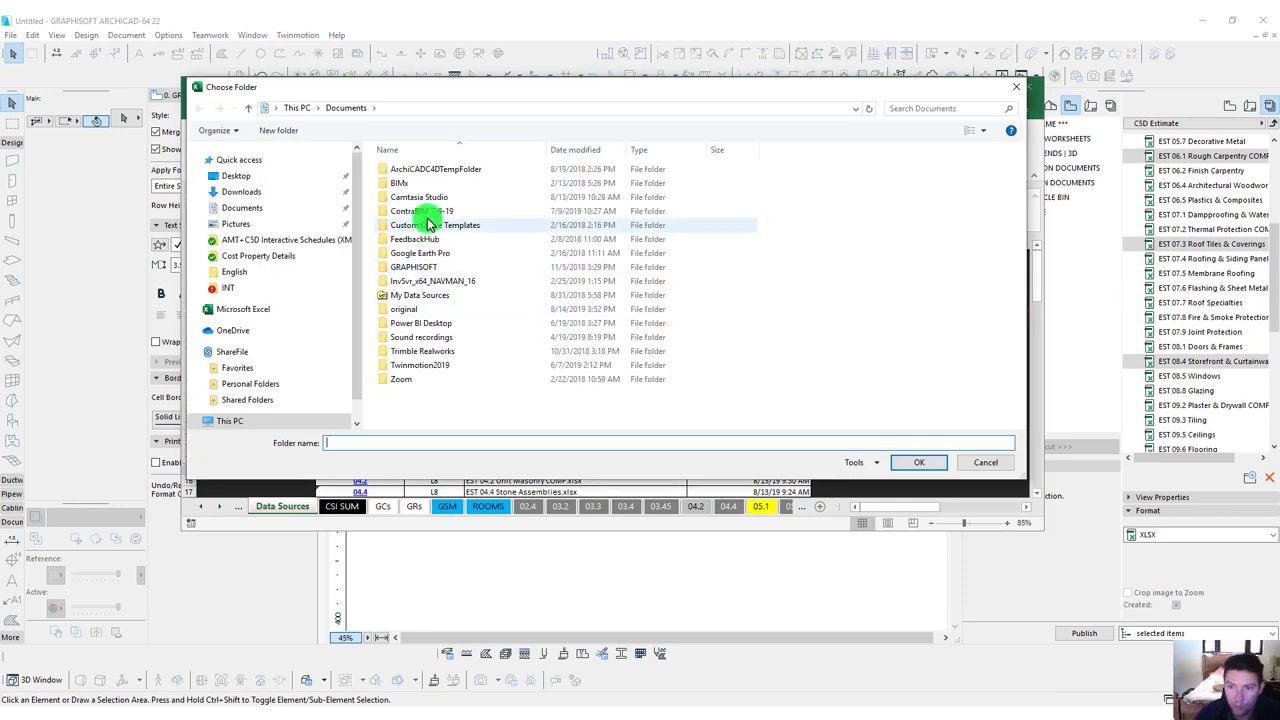
pyautogui.doubleClick(420, 170)
pyautogui.doubleClick(400, 171)
pyautogui.click(408, 174)
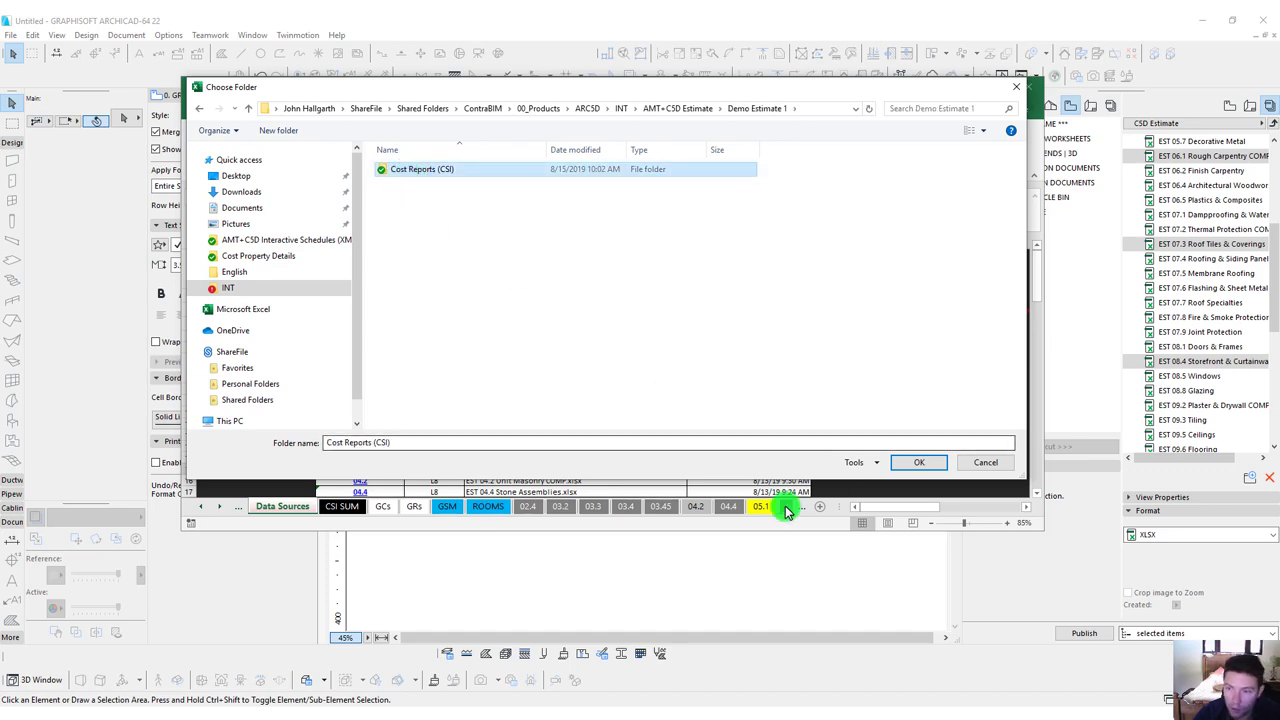
pyautogui.click(910, 461)
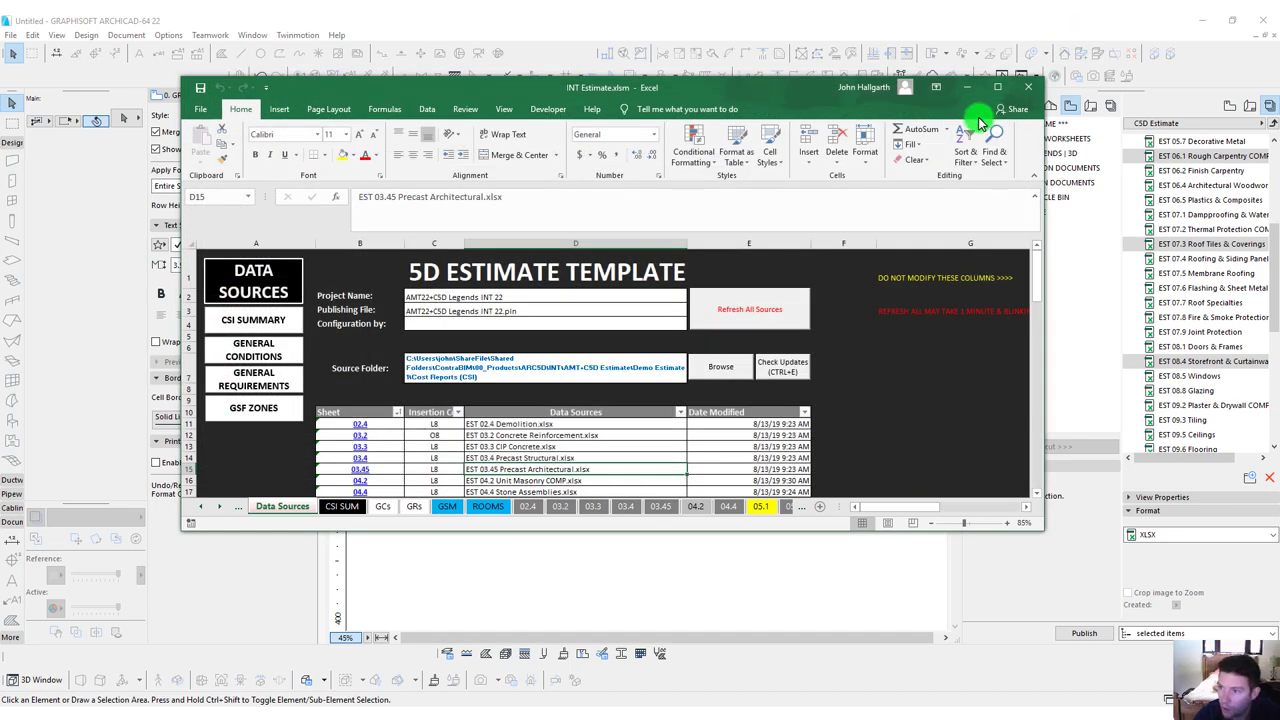
pyautogui.click(1002, 89)
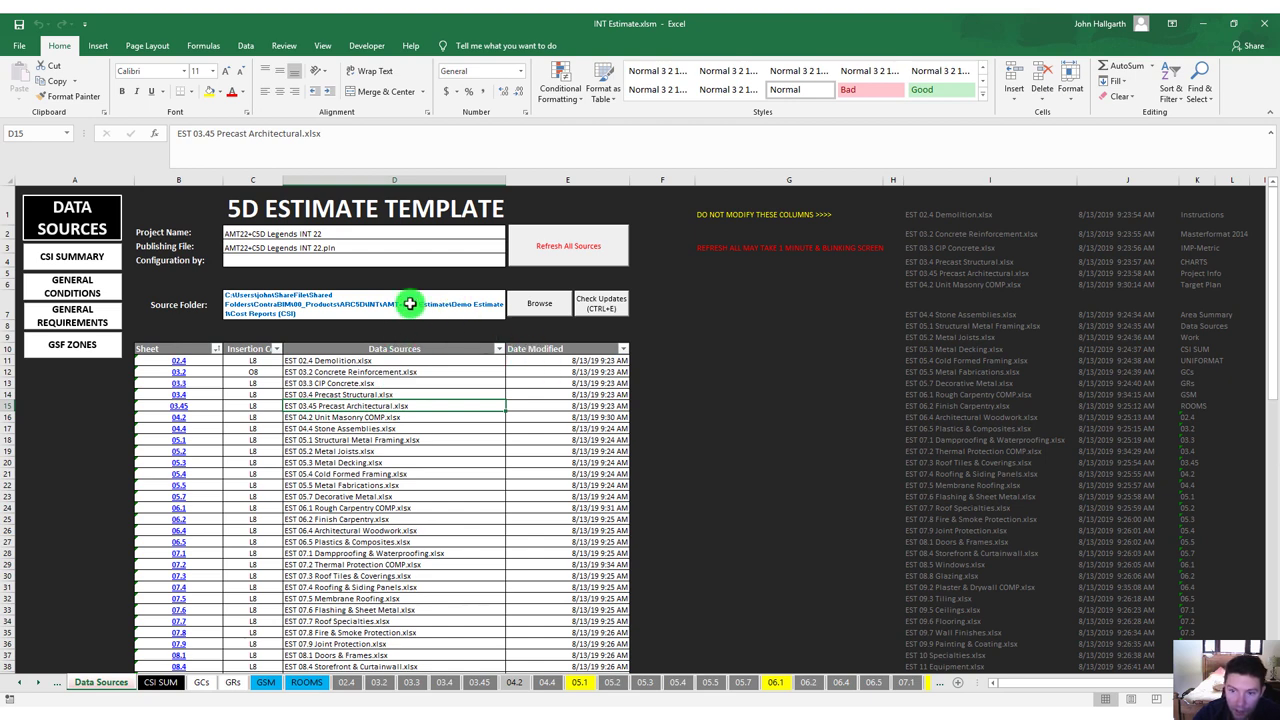
# Clear the old data on the 03.2 Concrete Rebar sheet and refresh it from the published report.
pyautogui.click(381, 682)
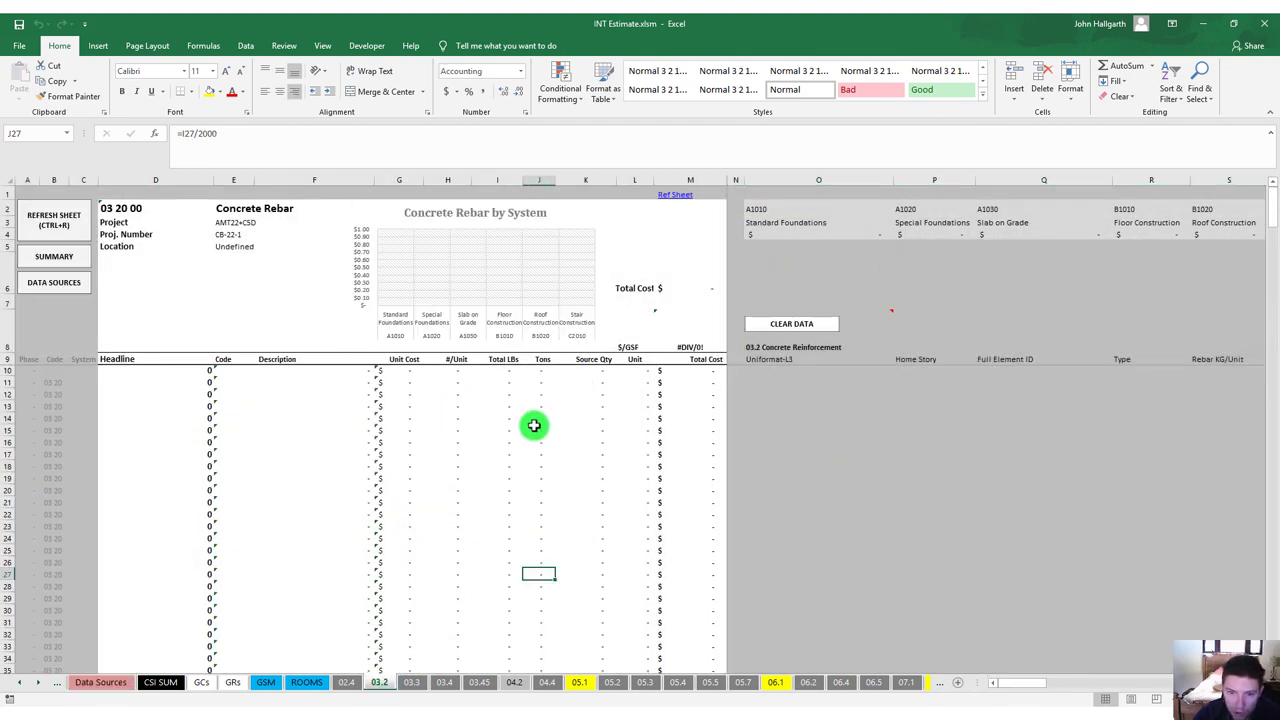
pyautogui.click(790, 323)
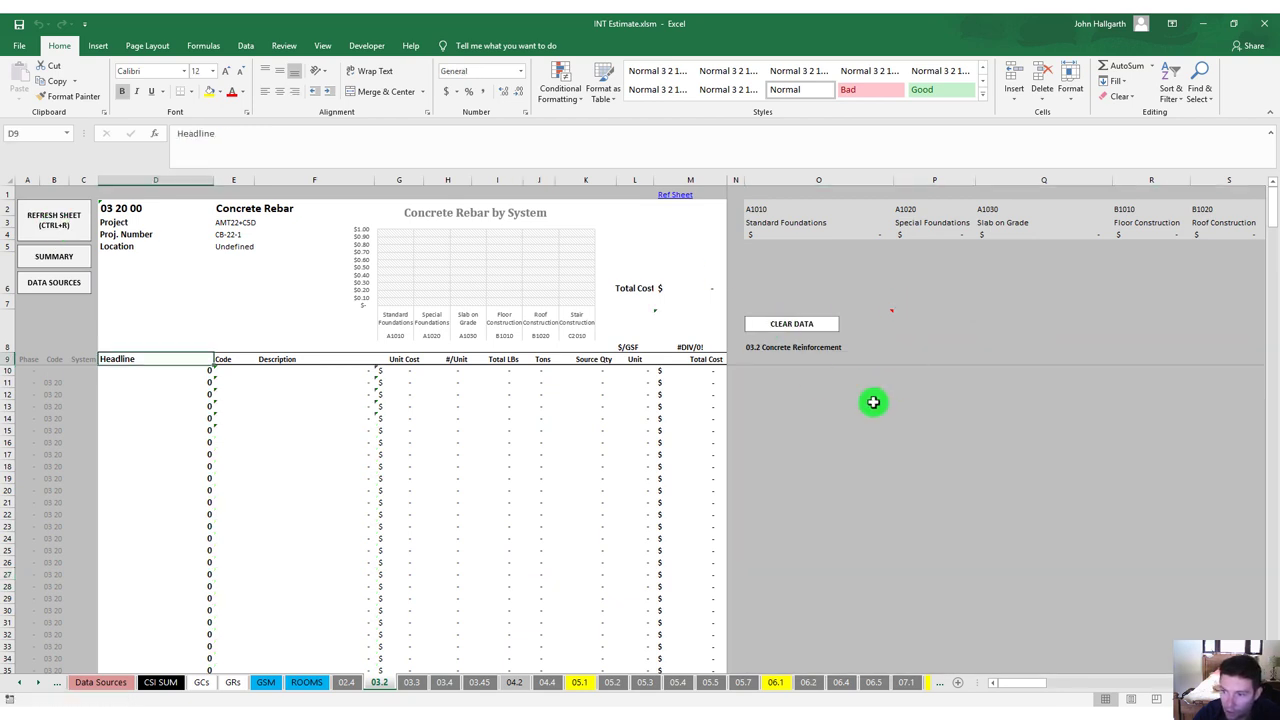
pyautogui.click(569, 463)
pyautogui.hotkey('ctrl', 'r')
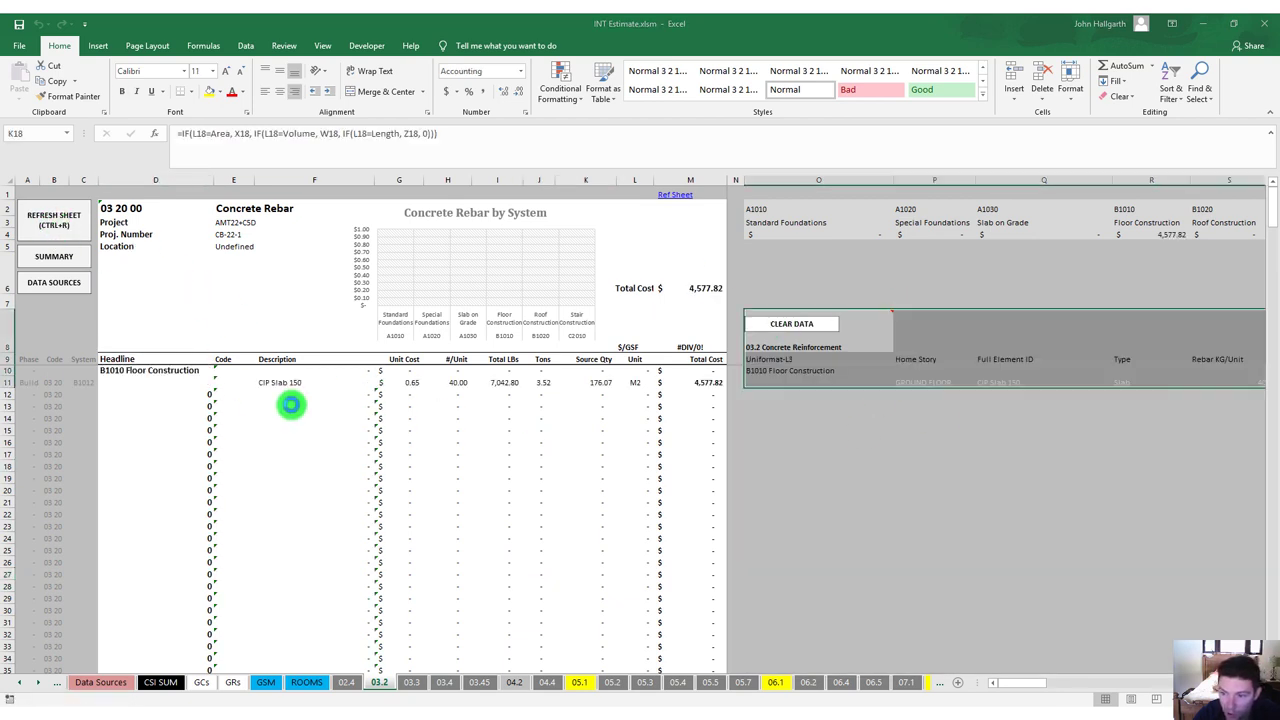
pyautogui.click(660, 409)
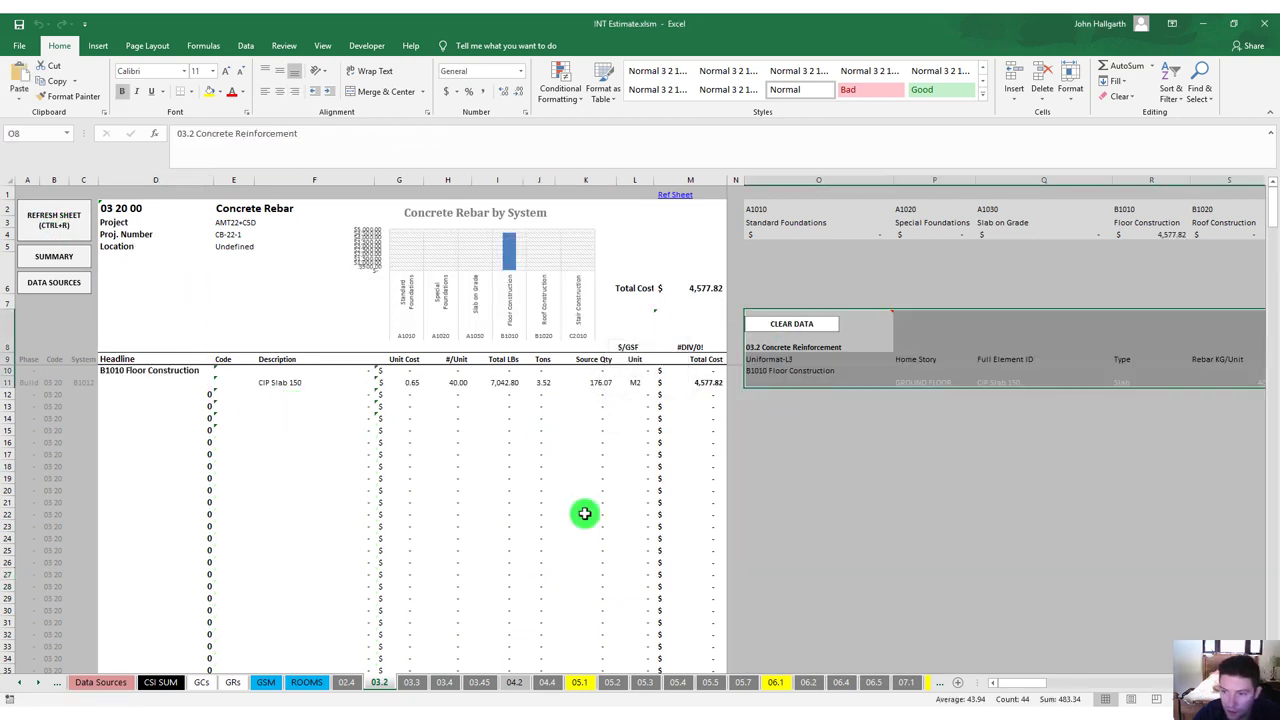
# Clear and refresh the data on the 03.3 Cast in Place Concrete sheet.
pyautogui.click(405, 684)
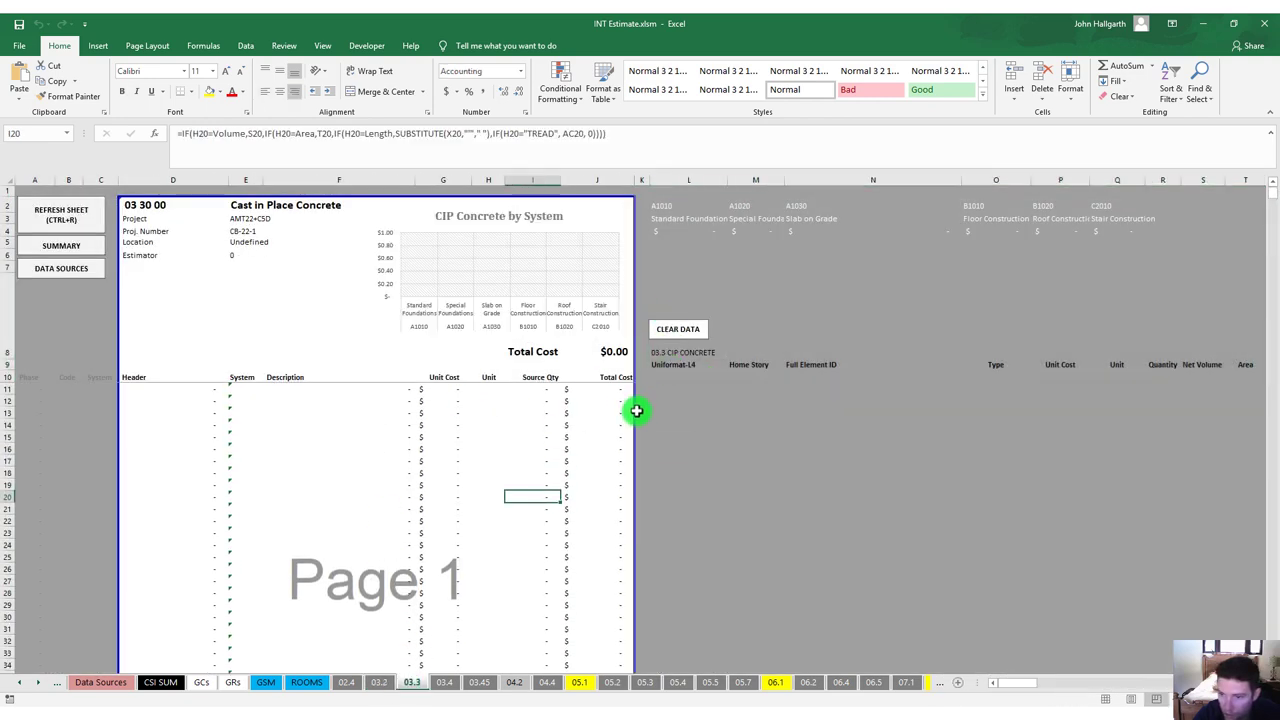
pyautogui.click(681, 329)
pyautogui.click(100, 265)
pyautogui.click(661, 405)
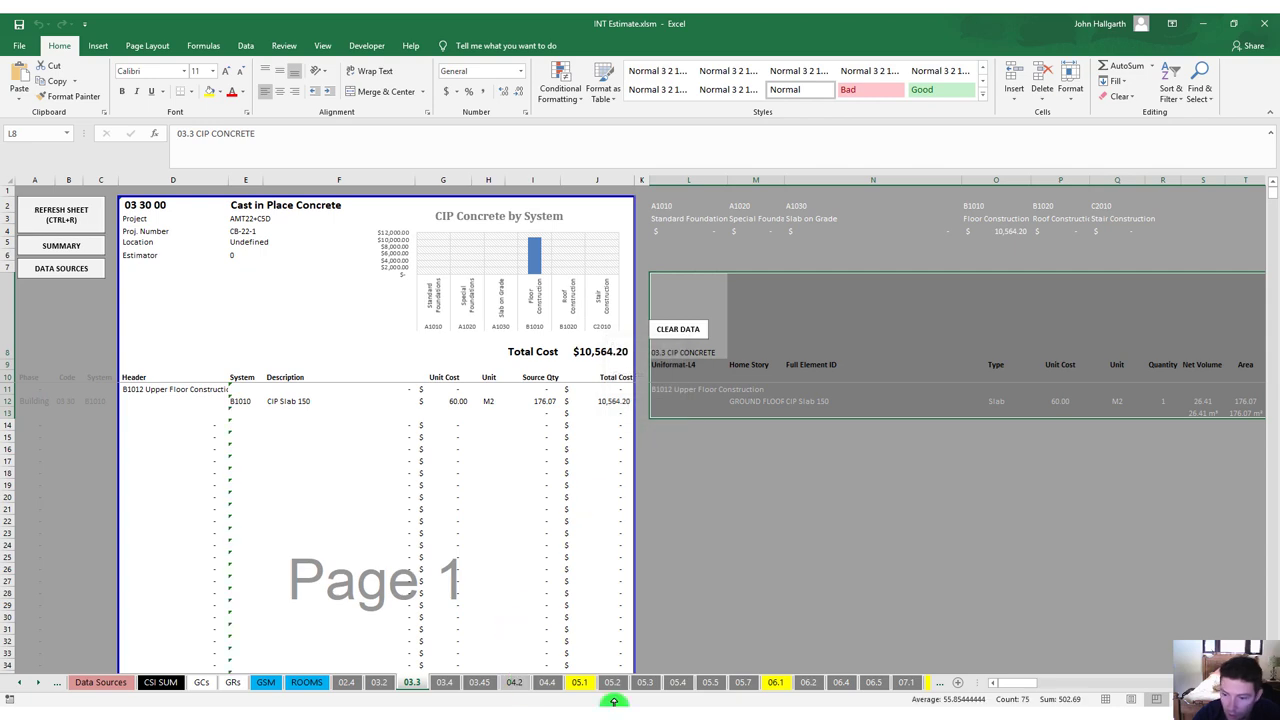
# Clear the 06.1 Rough Carpentry sheet's data and reload it from its published cost report.
pyautogui.click(781, 684)
pyautogui.click(285, 353)
pyautogui.click(507, 236)
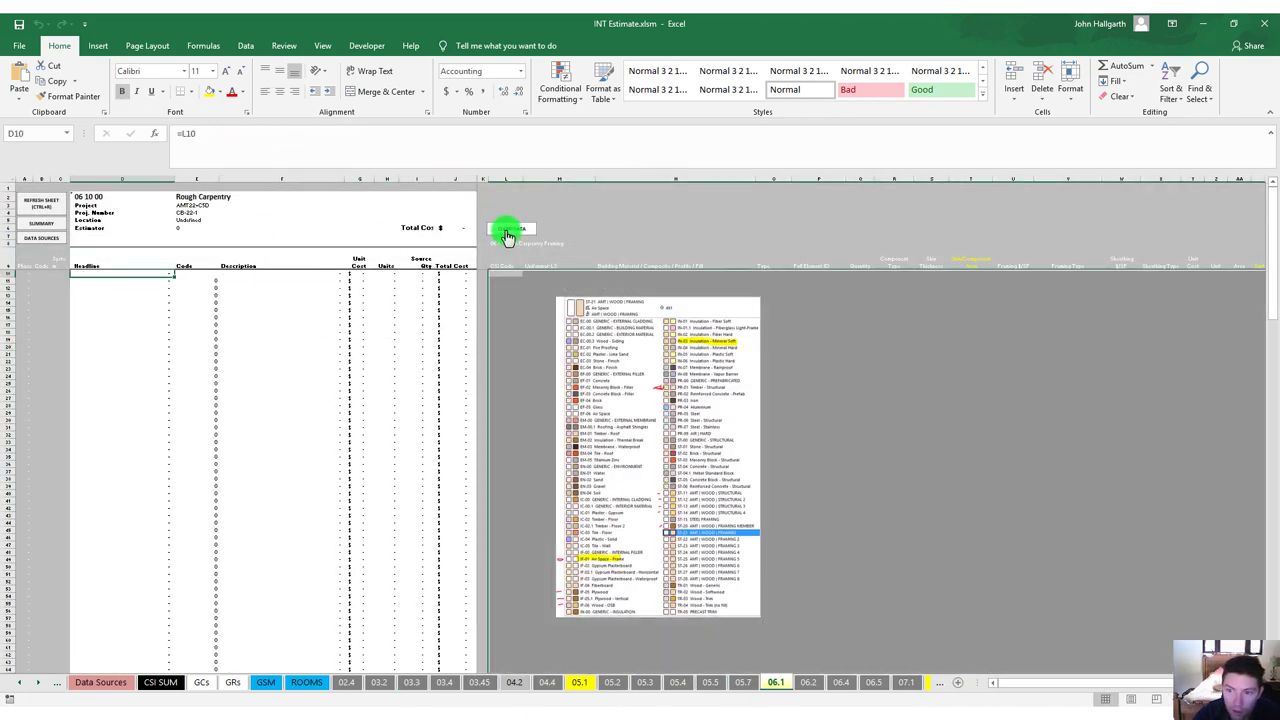
pyautogui.click(298, 358)
pyautogui.click(40, 206)
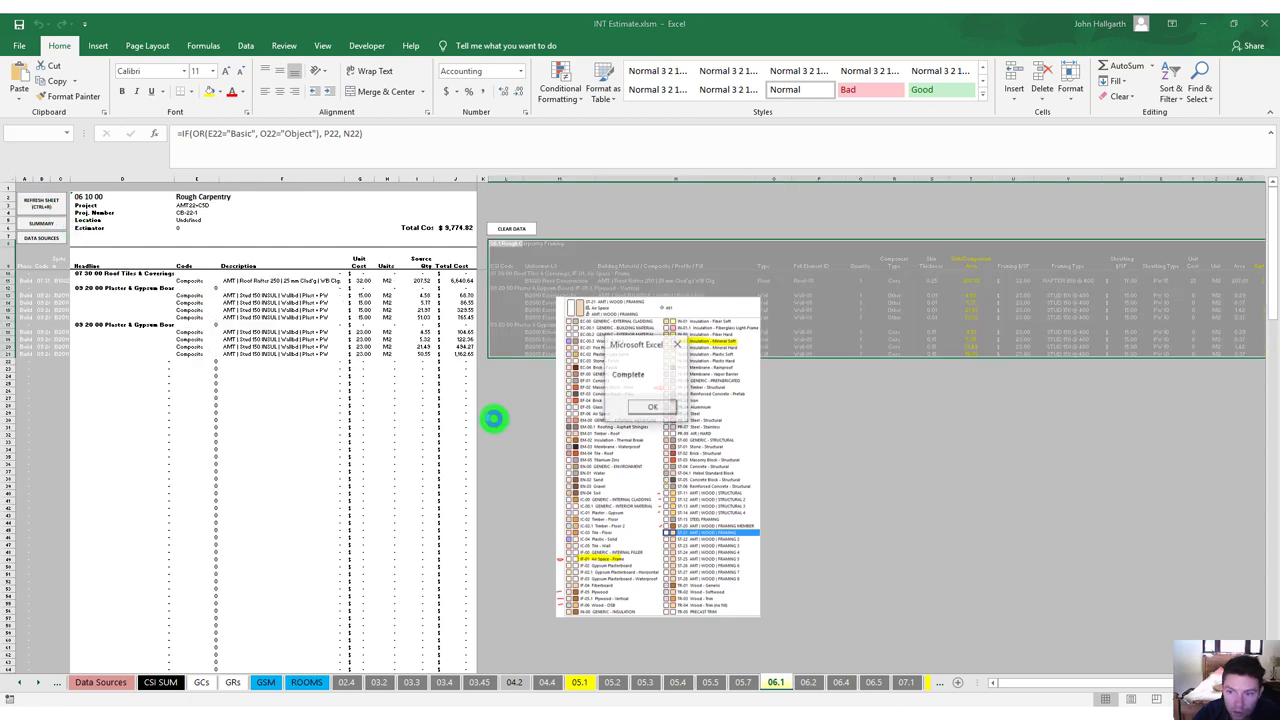
pyautogui.click(651, 408)
pyautogui.click(254, 471)
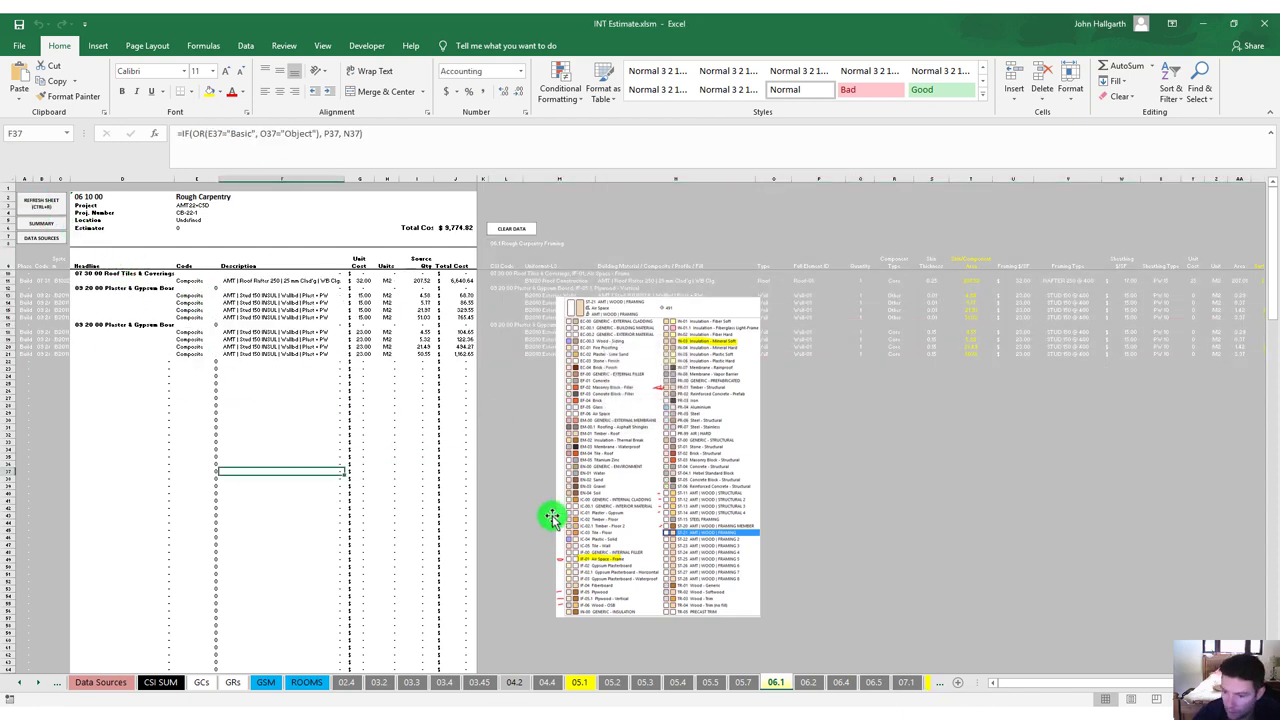
# Move the building material legend picture on the 06.1 Rough Carpentry sheet down, clear of the imported data rows.
pyautogui.moveTo(116, 271); pyautogui.dragTo(462, 354)
pyautogui.click(388, 464)
pyautogui.keyDown('ctrl'); pyautogui.scroll(4, 277, 403); pyautogui.keyUp('ctrl')
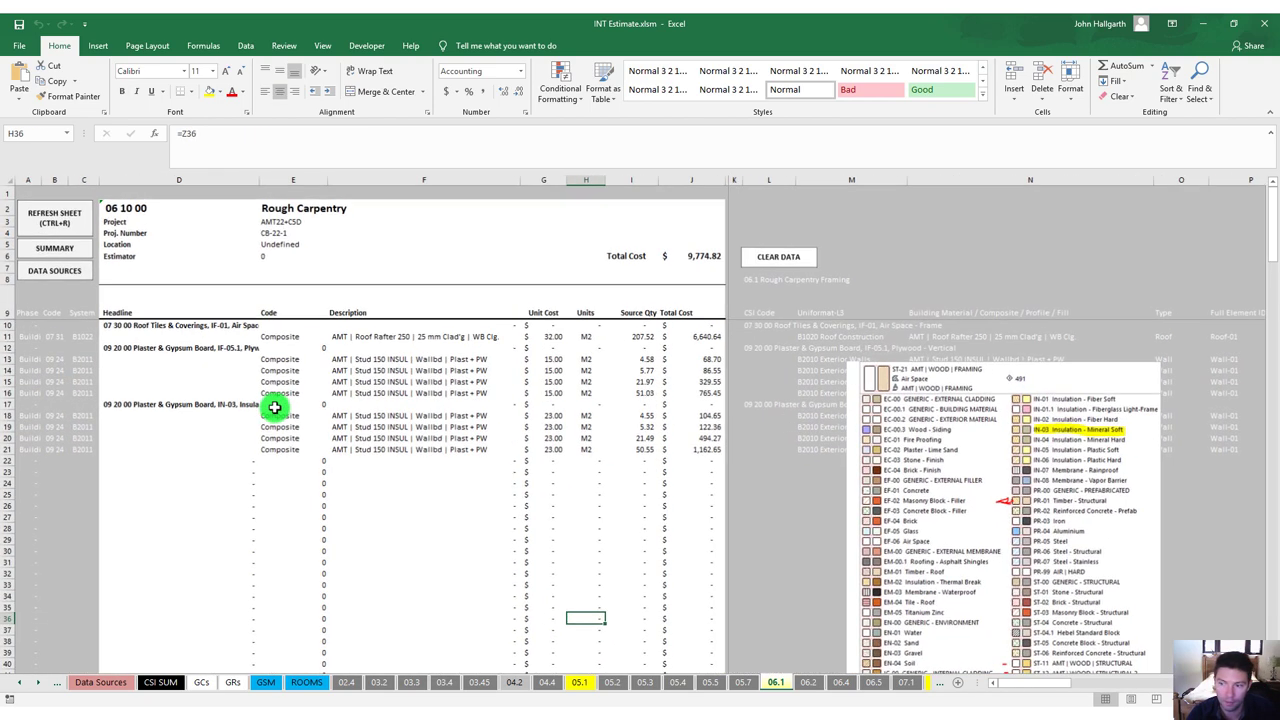
pyautogui.click(930, 513)
pyautogui.moveTo(930, 513); pyautogui.dragTo(853, 606)
pyautogui.keyDown('ctrl'); pyautogui.scroll(-1, 869, 555); pyautogui.keyUp('ctrl')
pyautogui.moveTo(709, 450); pyautogui.dragTo(705, 477)
pyautogui.keyDown('ctrl'); pyautogui.scroll(-2, 705, 473); pyautogui.keyUp('ctrl')
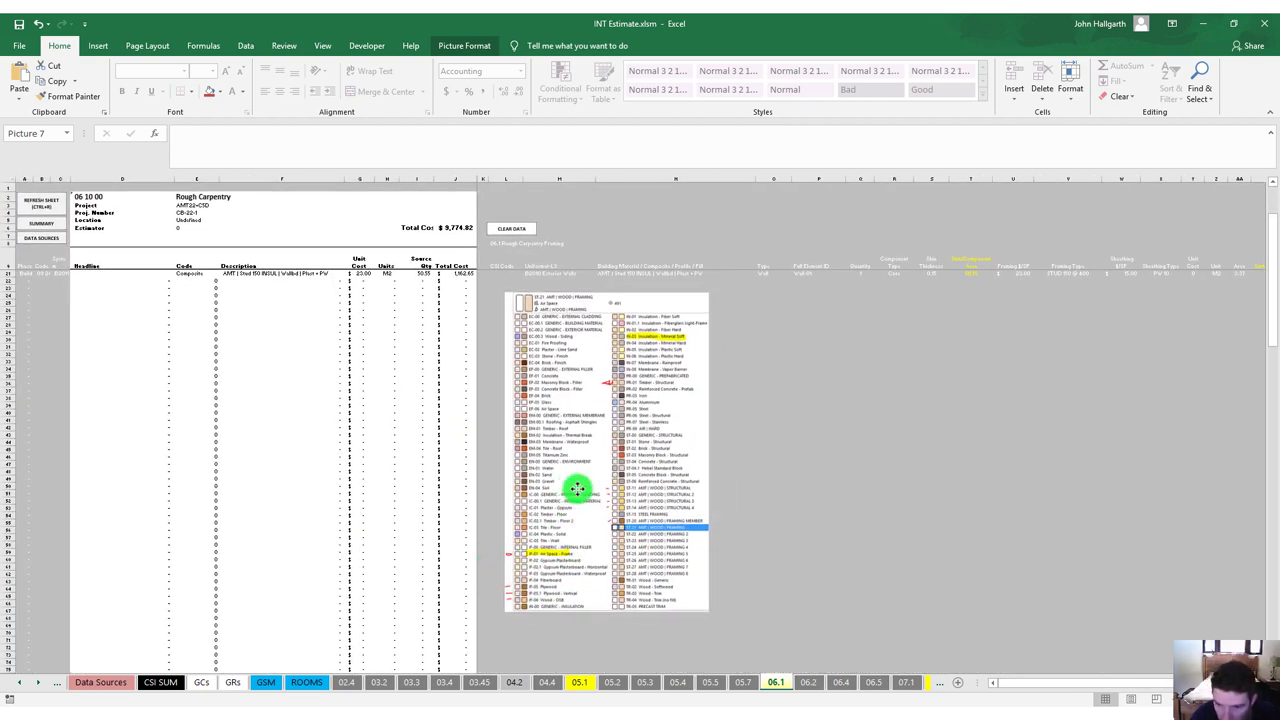
pyautogui.keyDown('ctrl'); pyautogui.scroll(4, 283, 367); pyautogui.keyUp('ctrl')
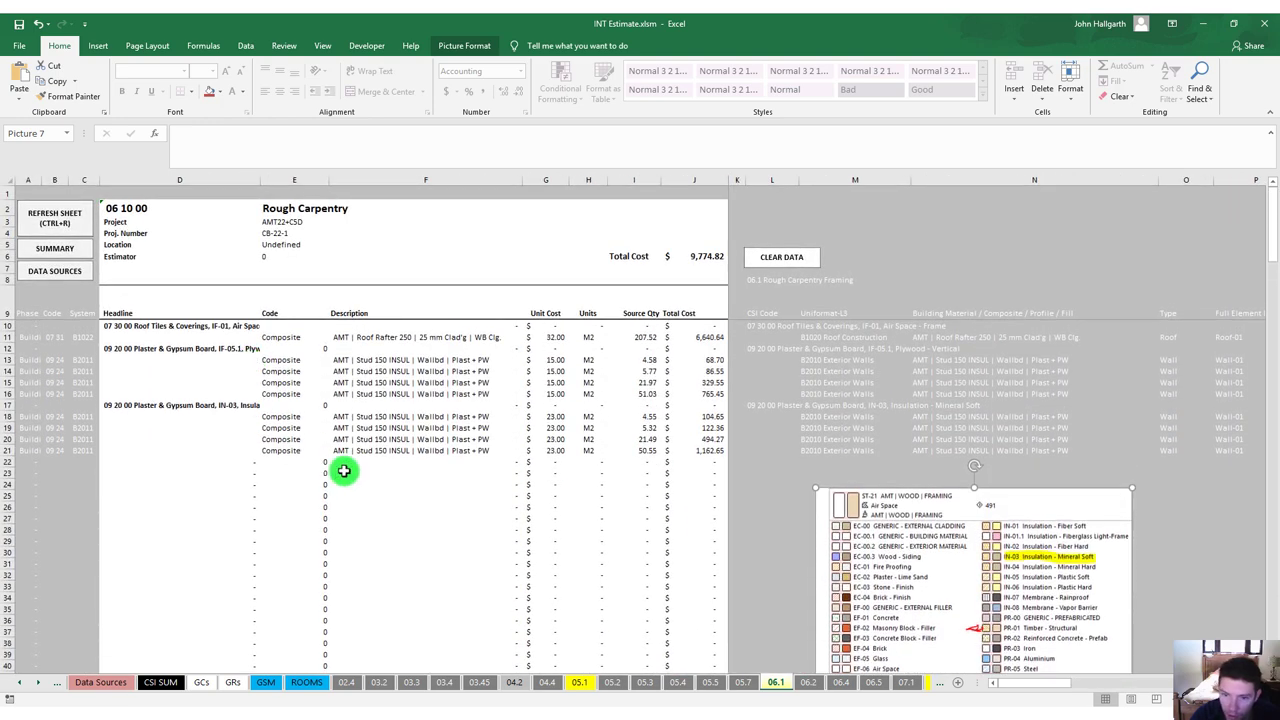
pyautogui.click(375, 482)
# Open the 07.3 Roof Tiles & Coverings sheet and refresh it from its published report.
pyautogui.click(930, 684)
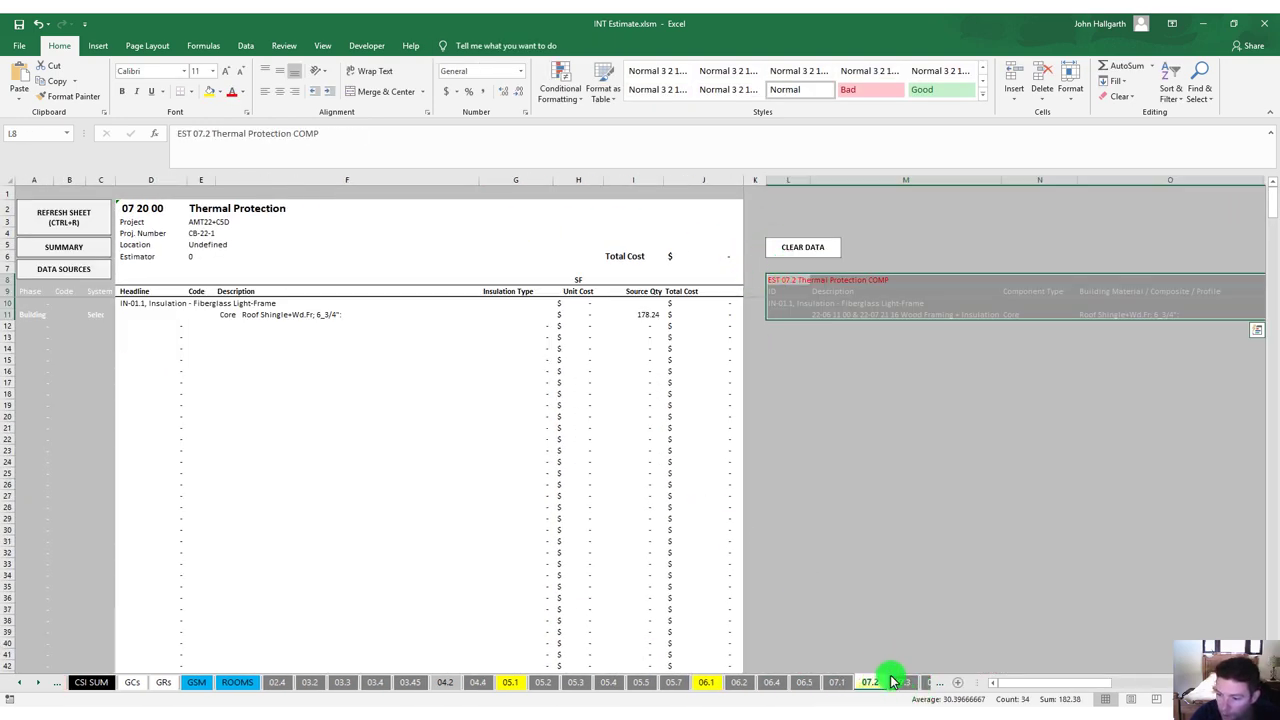
pyautogui.click(897, 682)
pyautogui.click(516, 416)
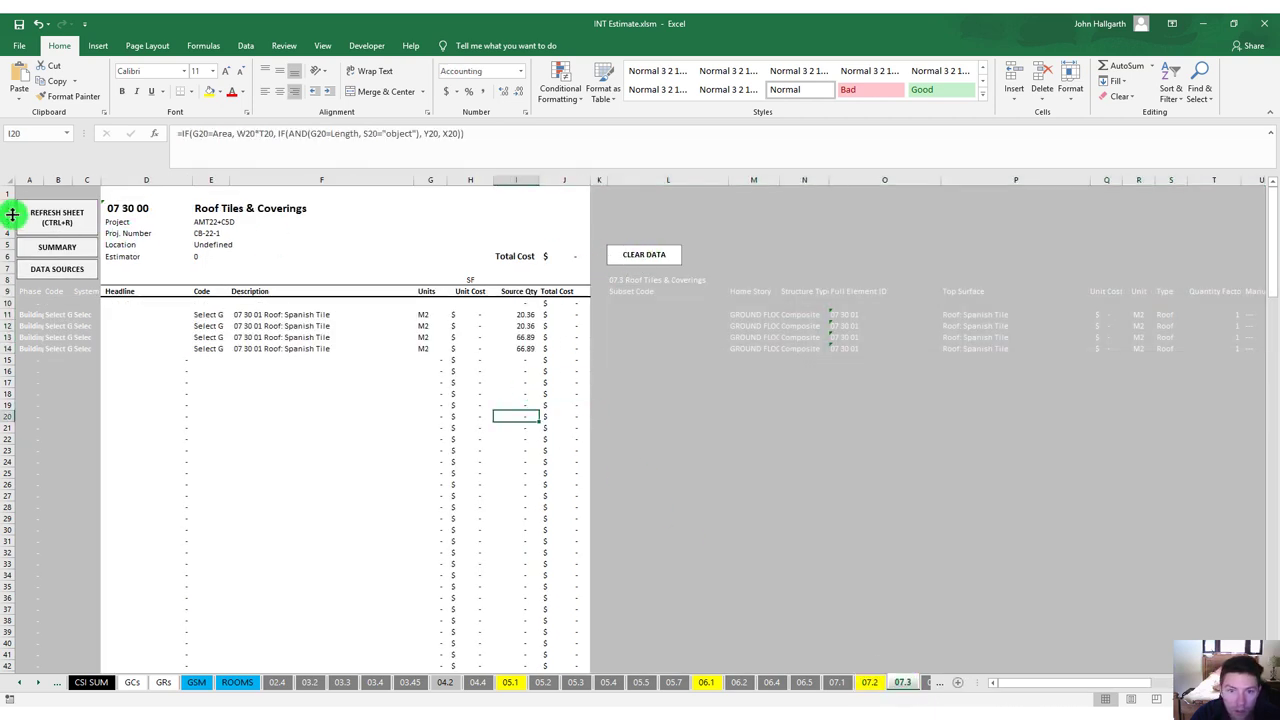
pyautogui.click(151, 269)
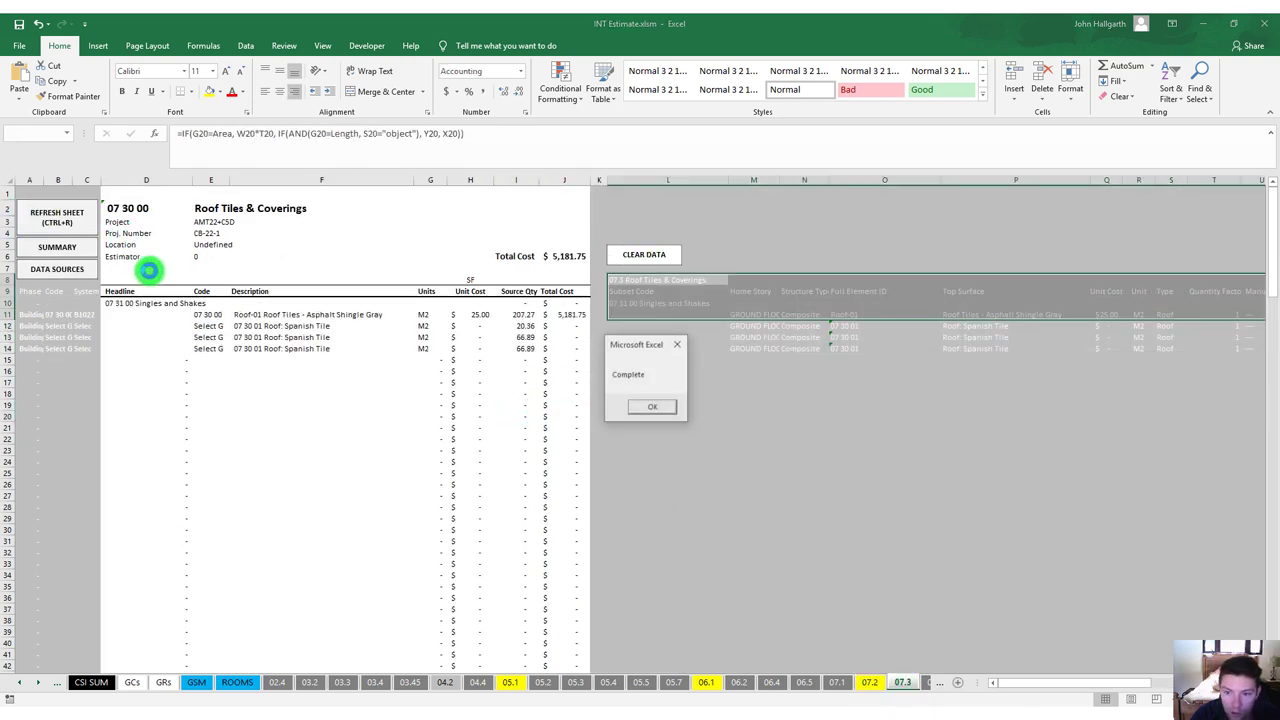
pyautogui.click(647, 412)
# Clear the leftover Spanish Tile rows from the 07.3 sheet, reload the published data, and check the roof's unit cost.
pyautogui.moveTo(209, 325); pyautogui.dragTo(471, 354)
pyautogui.click(640, 256)
pyautogui.click(75, 237)
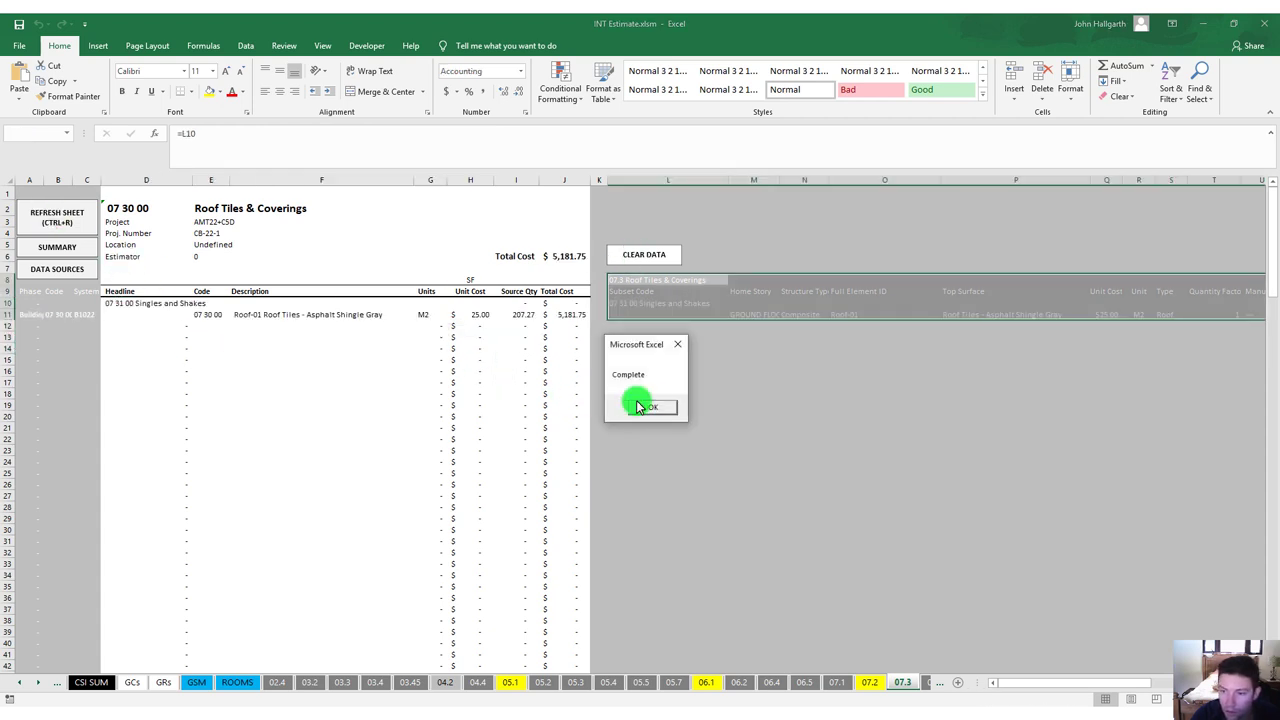
pyautogui.click(645, 404)
pyautogui.click(480, 315)
pyautogui.click(373, 424)
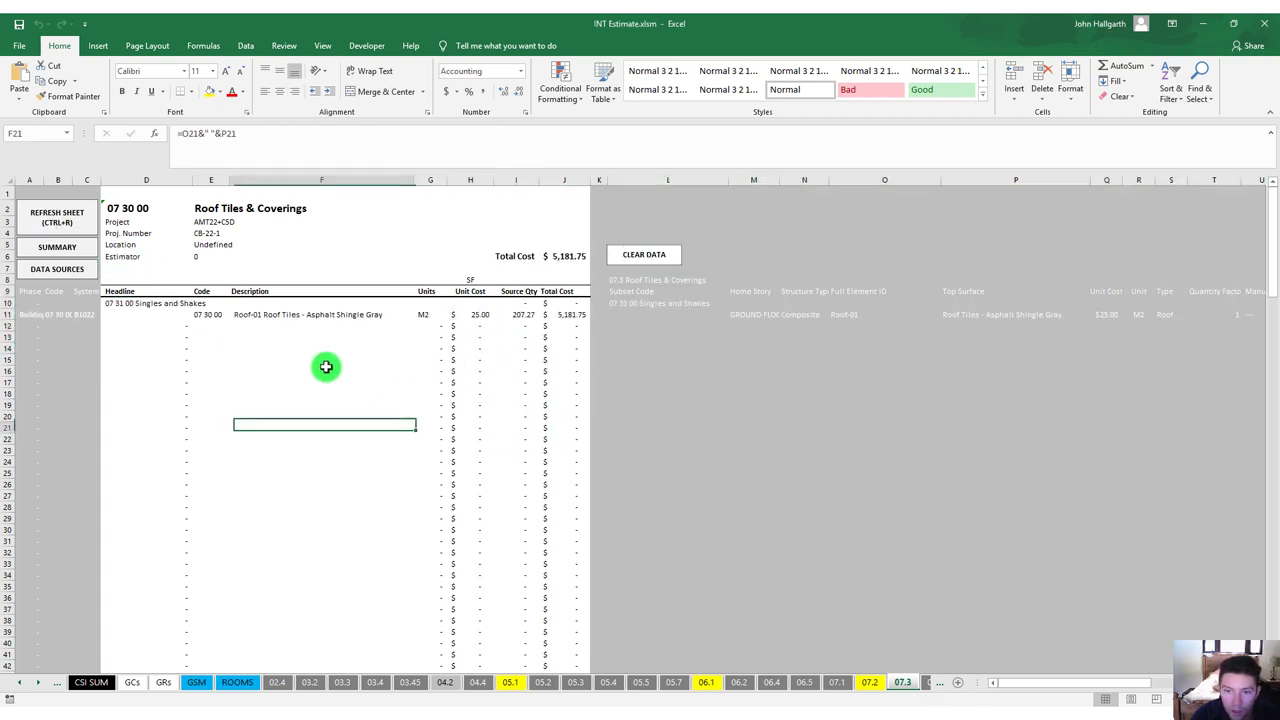
pyautogui.click(321, 316)
pyautogui.click(474, 316)
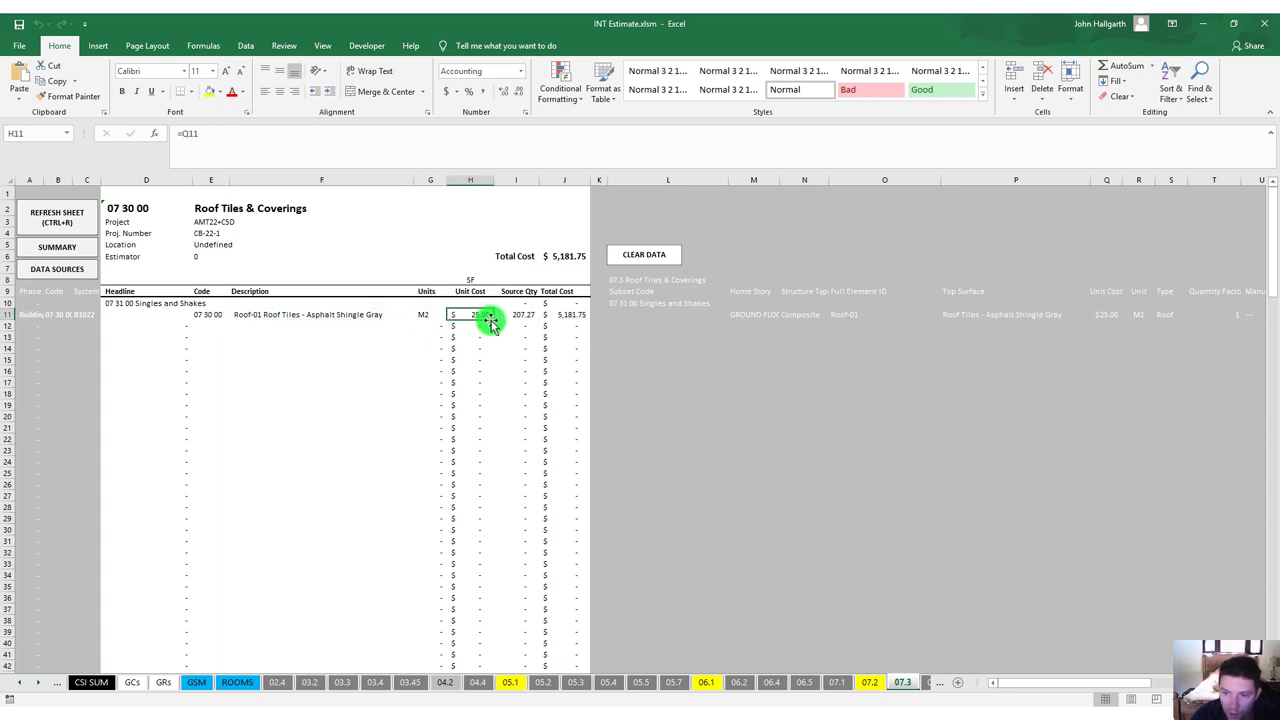
pyautogui.click(440, 314)
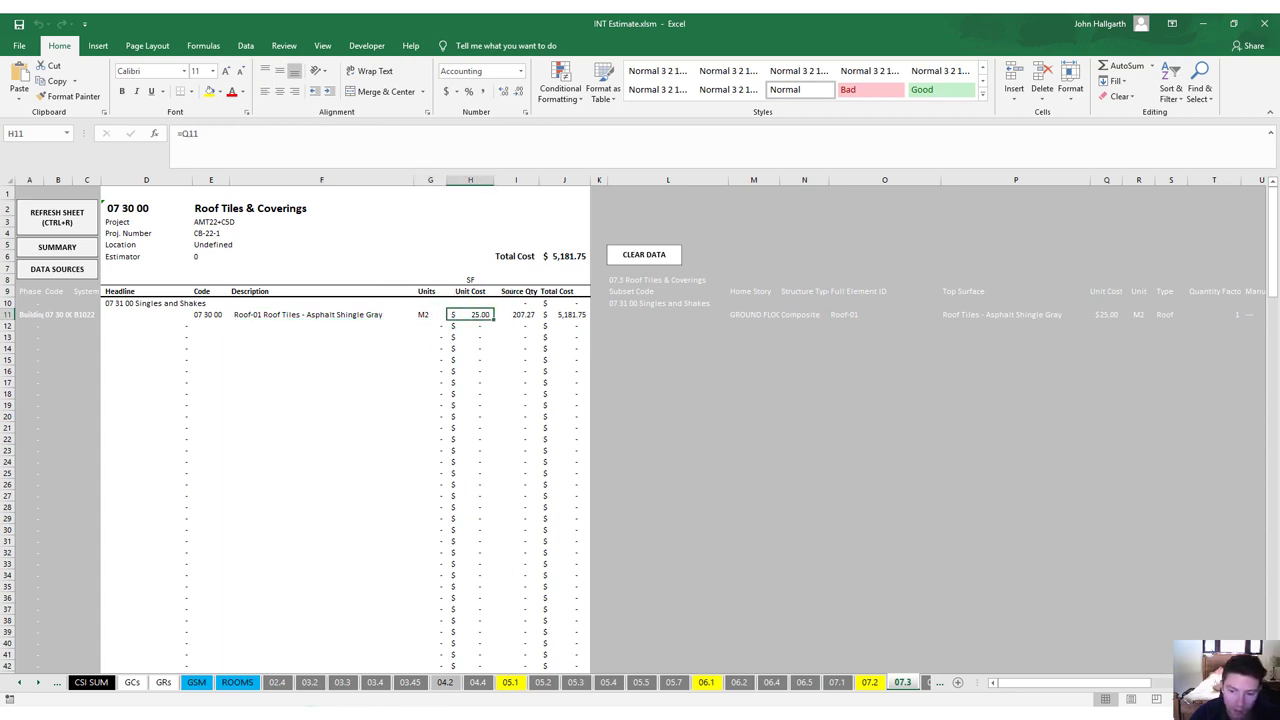
# Switch to ARCHICAD, open the EST 07.3 Roof Tiles & Coverings schedule, and select its asphalt shingle roof in the floor plan.
pyautogui.click(310, 715)
pyautogui.click(377, 663)
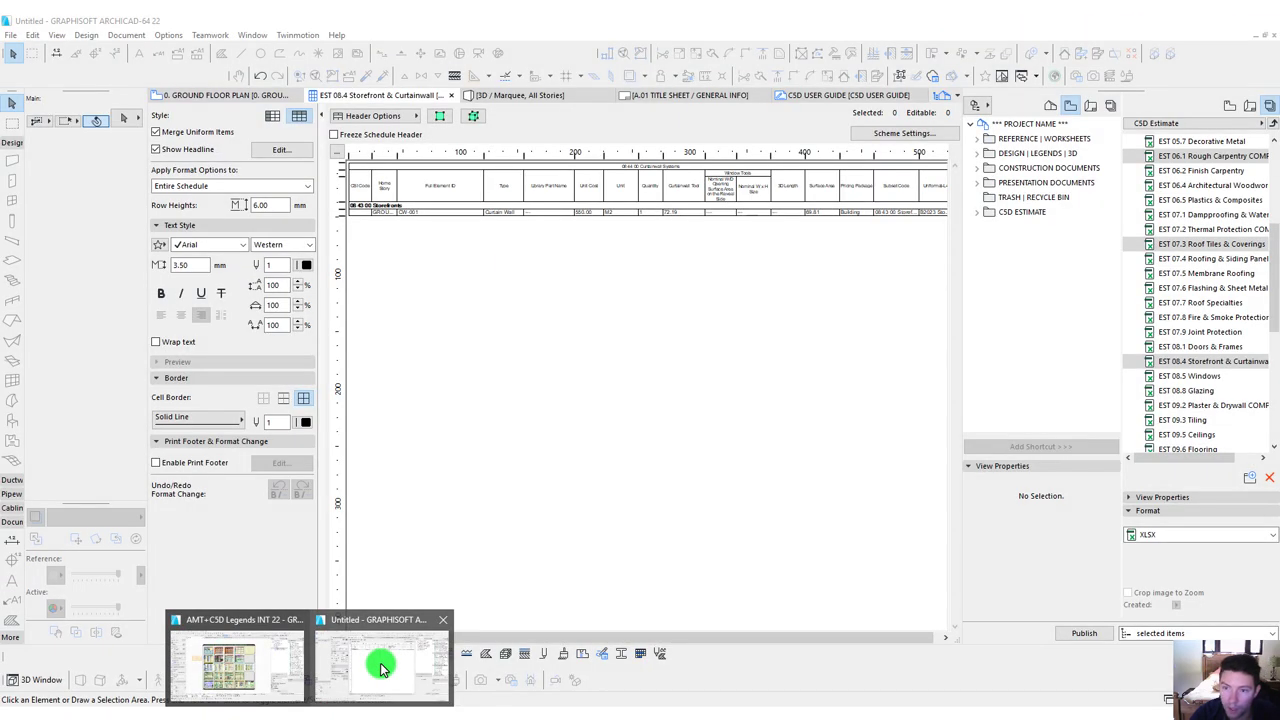
pyautogui.scroll(-2, 1233, 388)
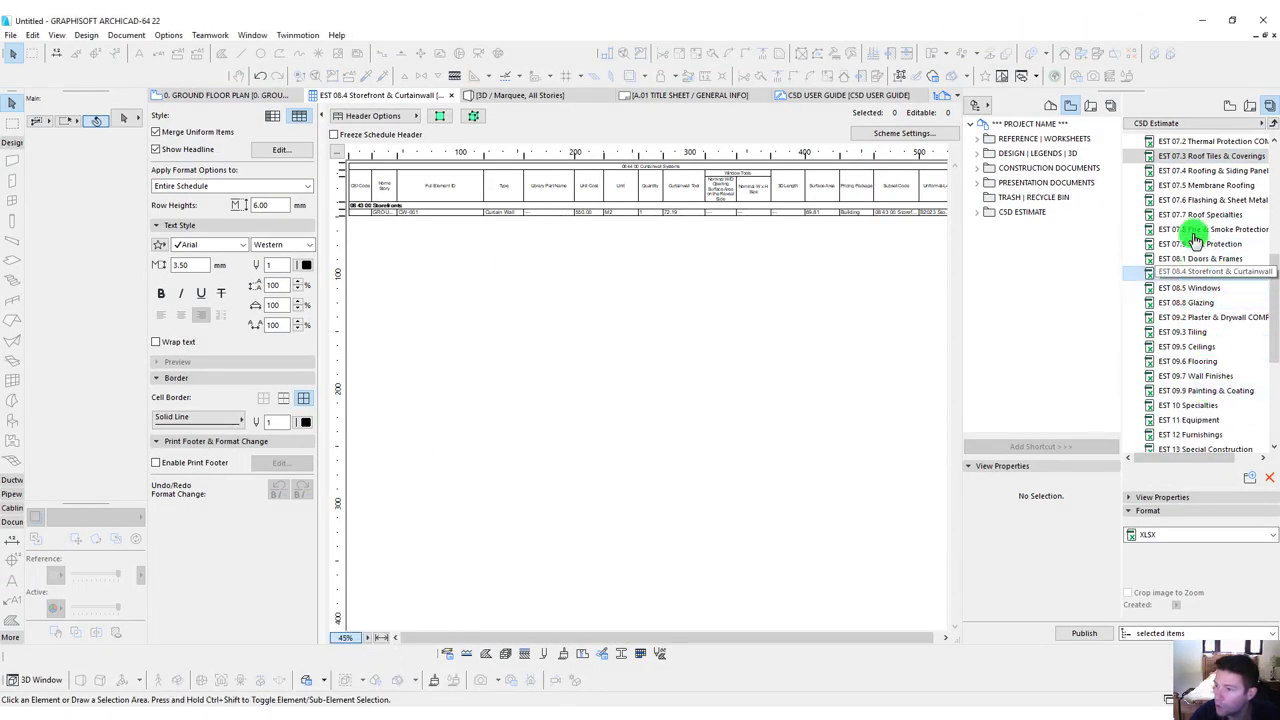
pyautogui.doubleClick(1196, 158)
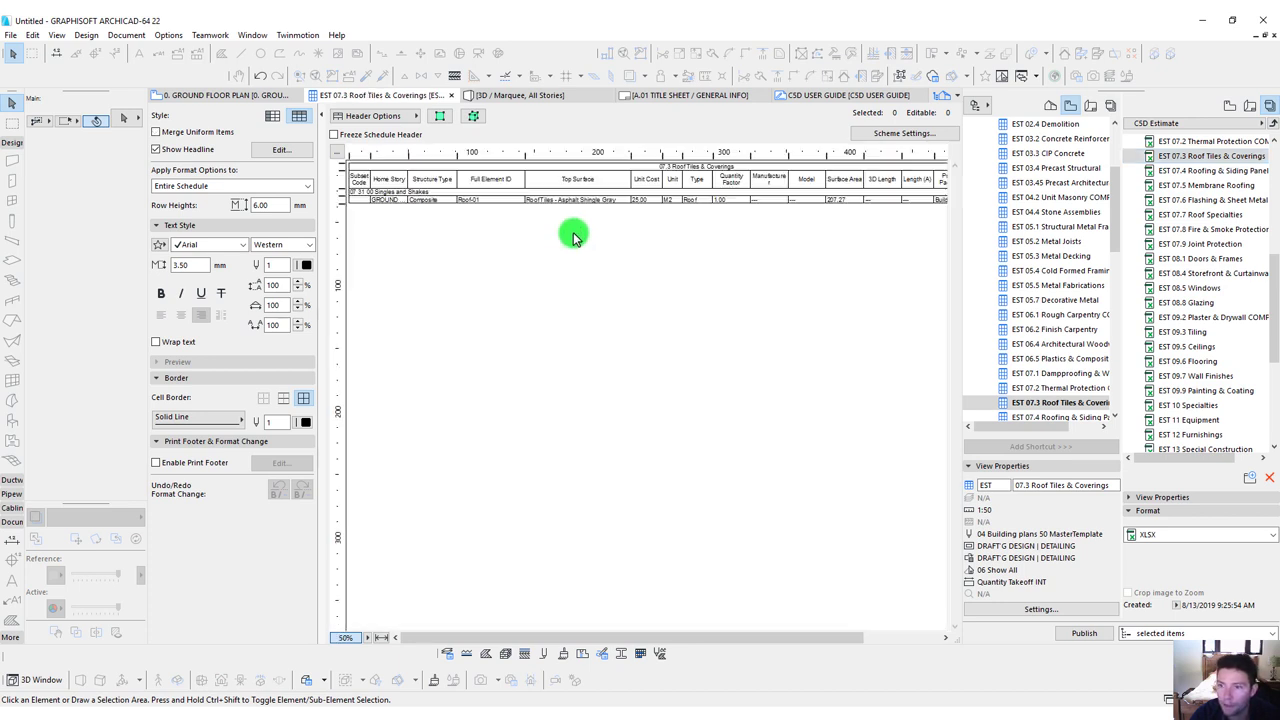
pyautogui.click(647, 201)
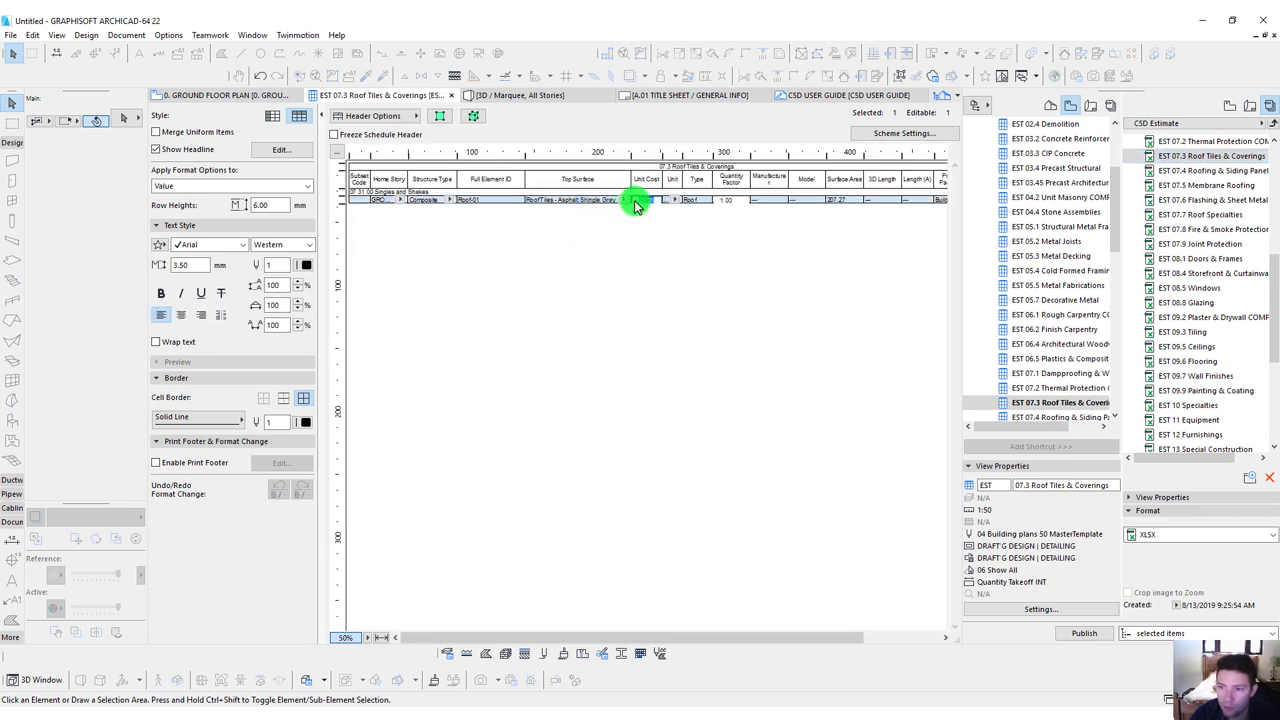
pyautogui.click(592, 254)
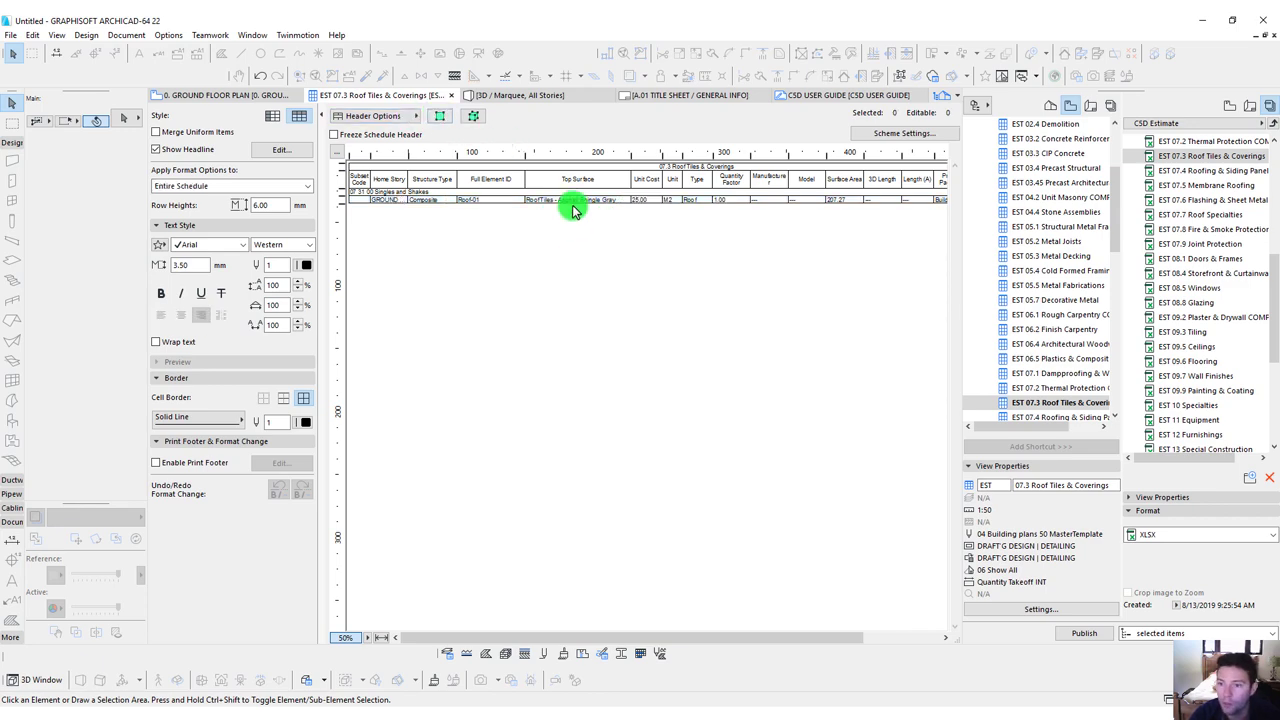
pyautogui.click(573, 201)
pyautogui.click(441, 115)
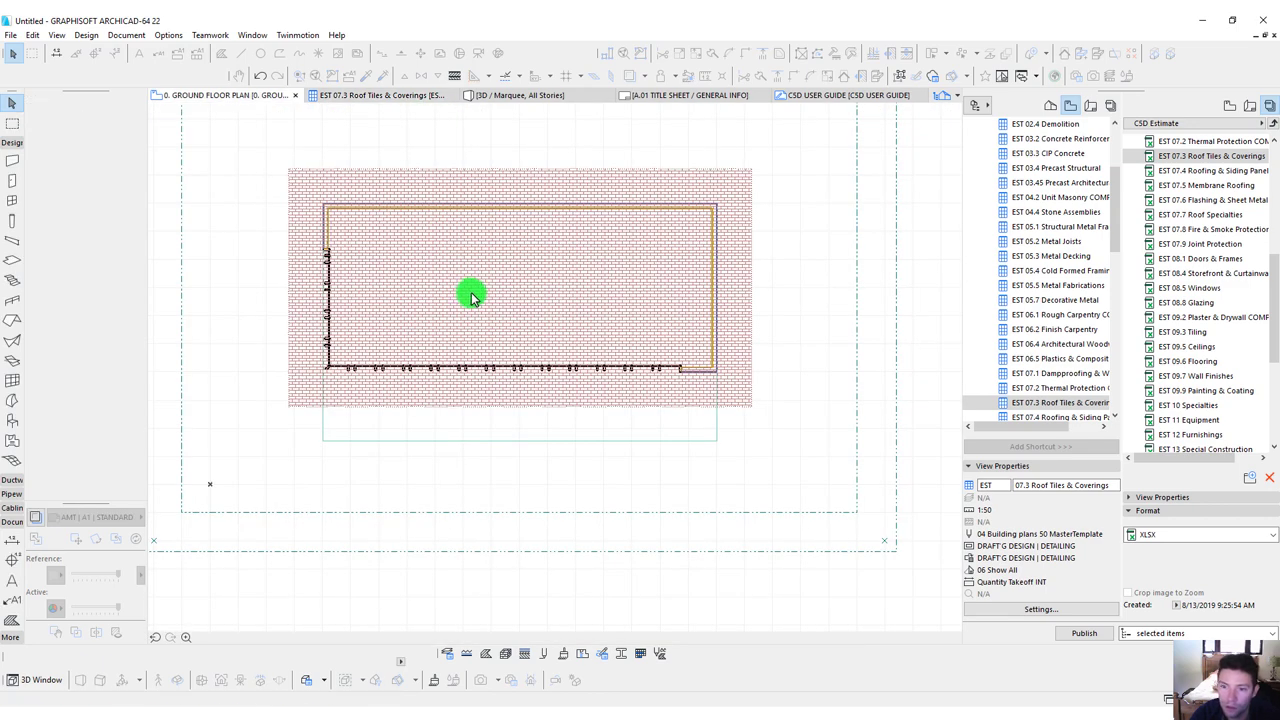
# Set the roof's Unit Cost (USD) to 8 per SF and replace its Metric Unit Cost expression with the calculated value.
pyautogui.click(126, 204)
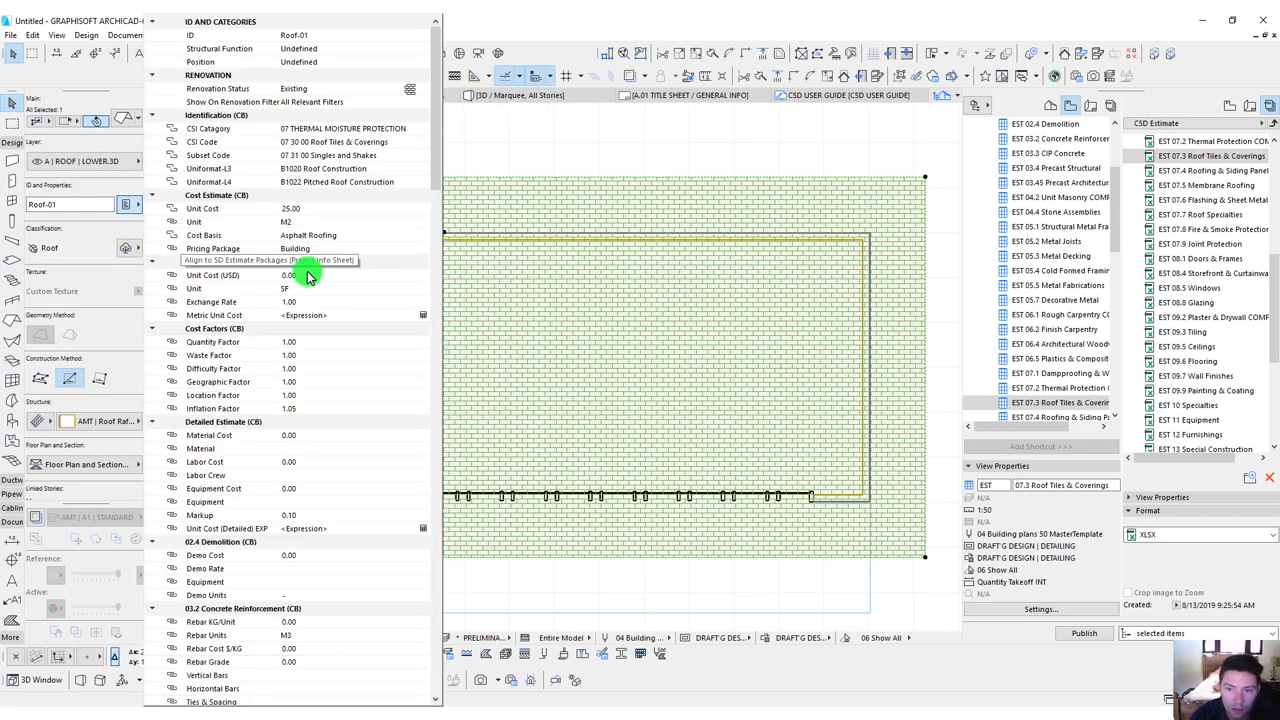
pyautogui.click(302, 277)
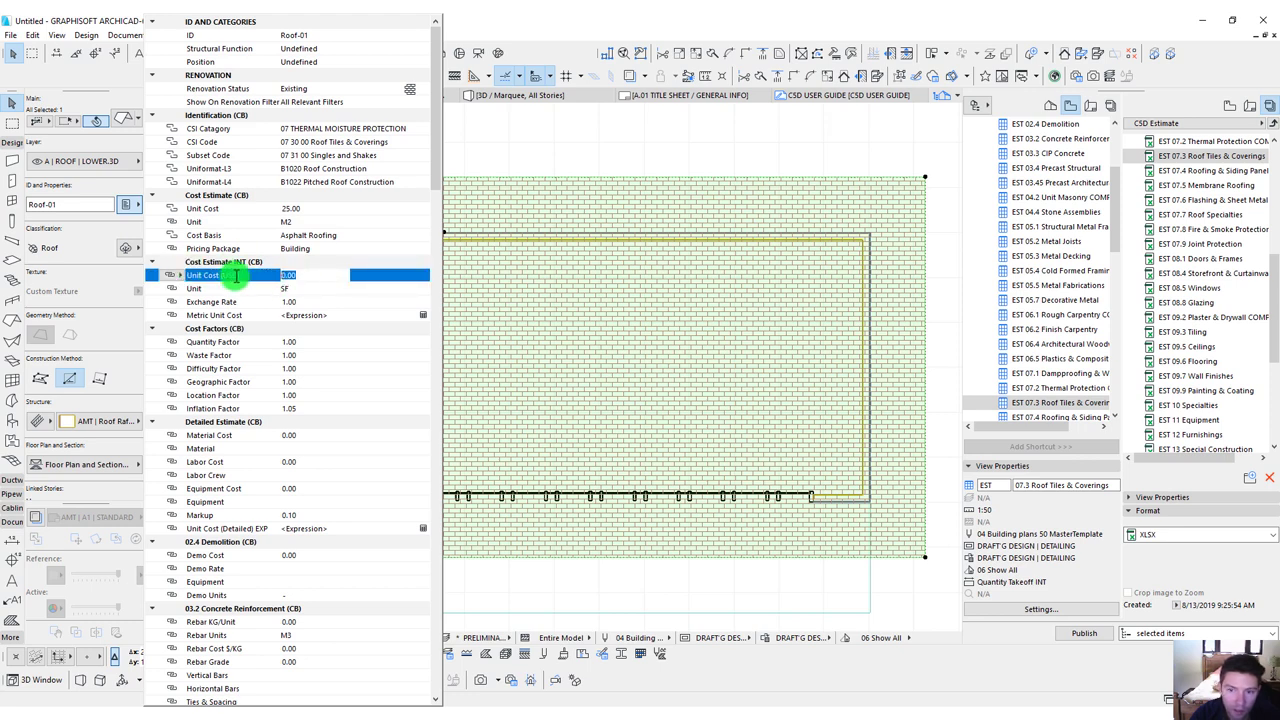
pyautogui.write('8')
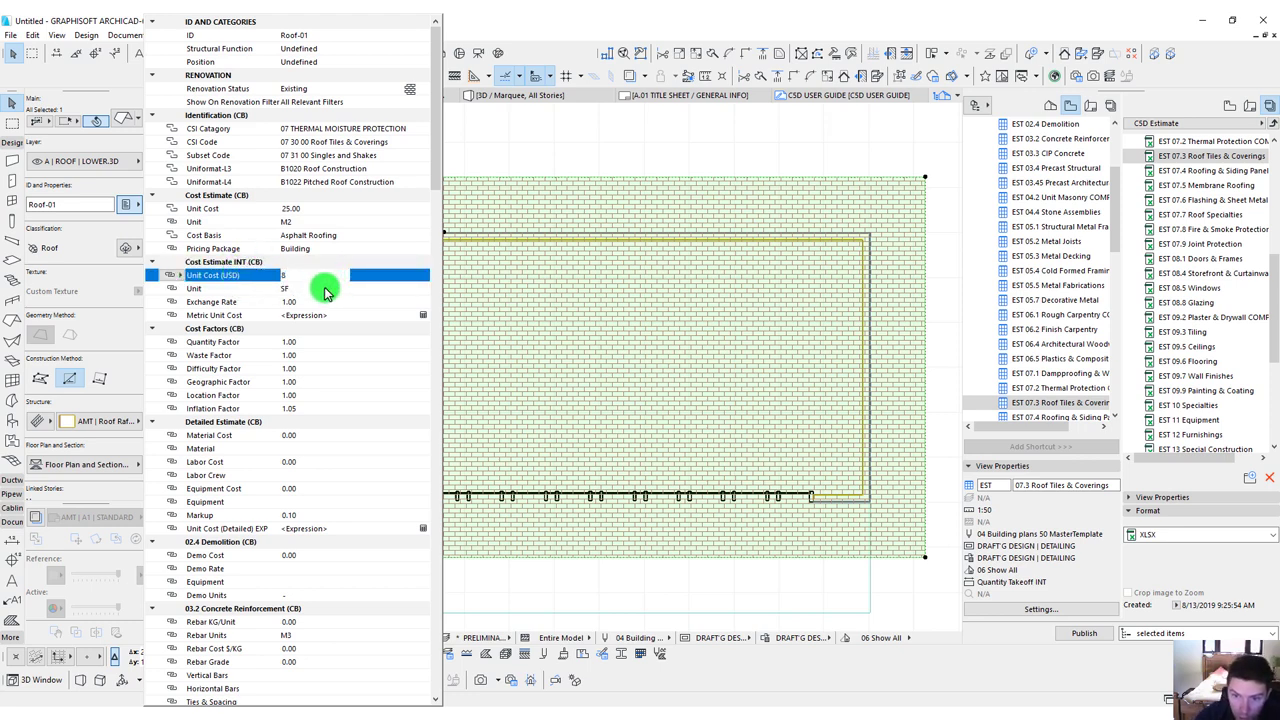
pyautogui.click(423, 316)
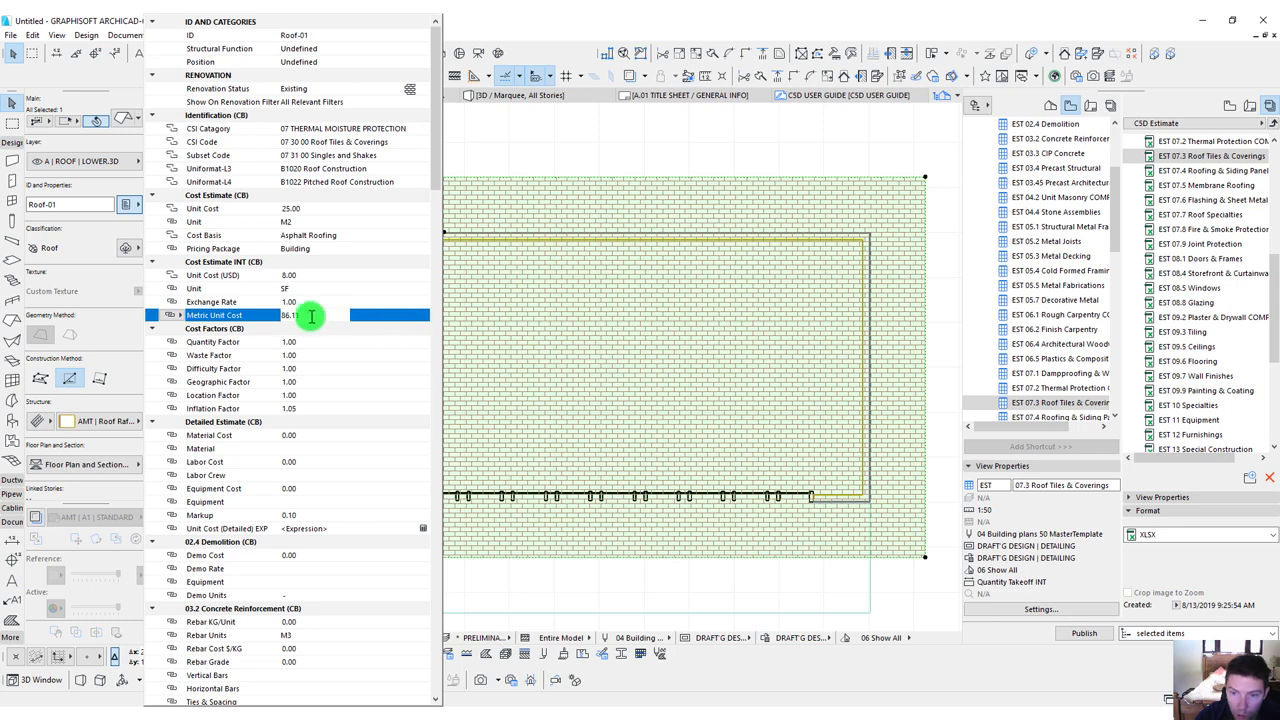
# Set the roof's Unit Cost under Cost Estimate (CB) to 85 per M2 and deselect the roof.
pyautogui.click(312, 208)
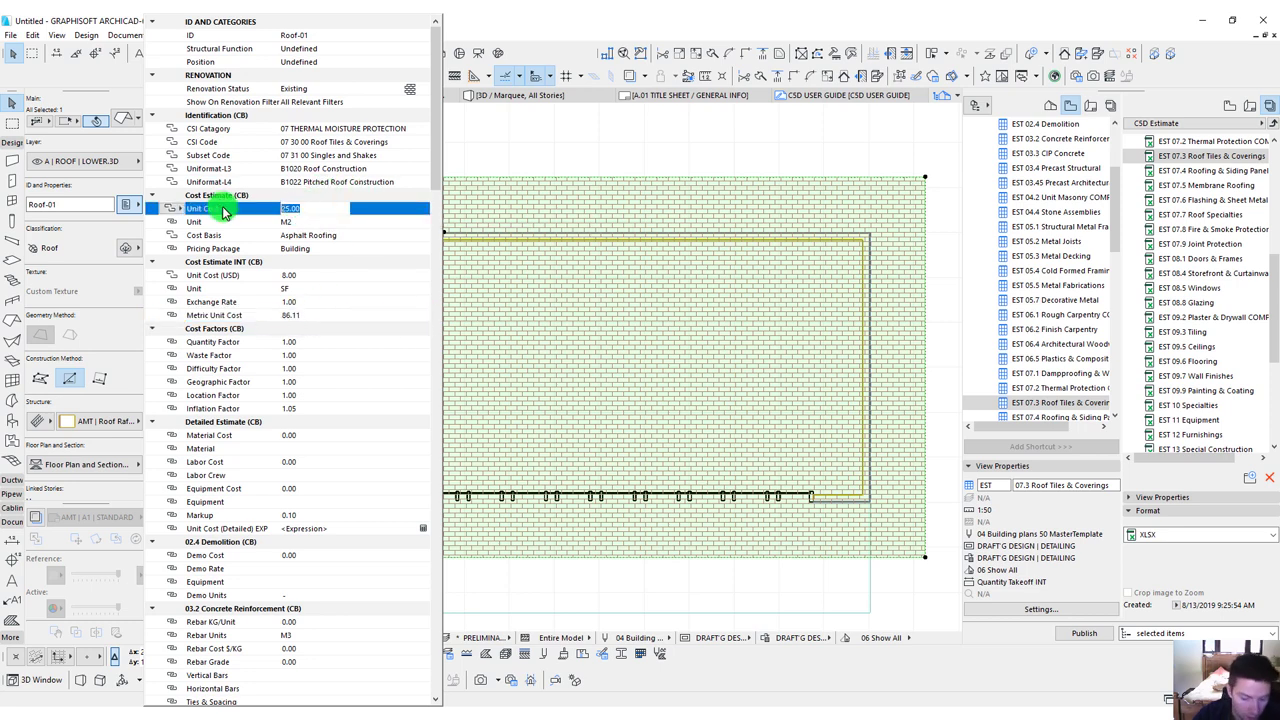
pyautogui.write('85')
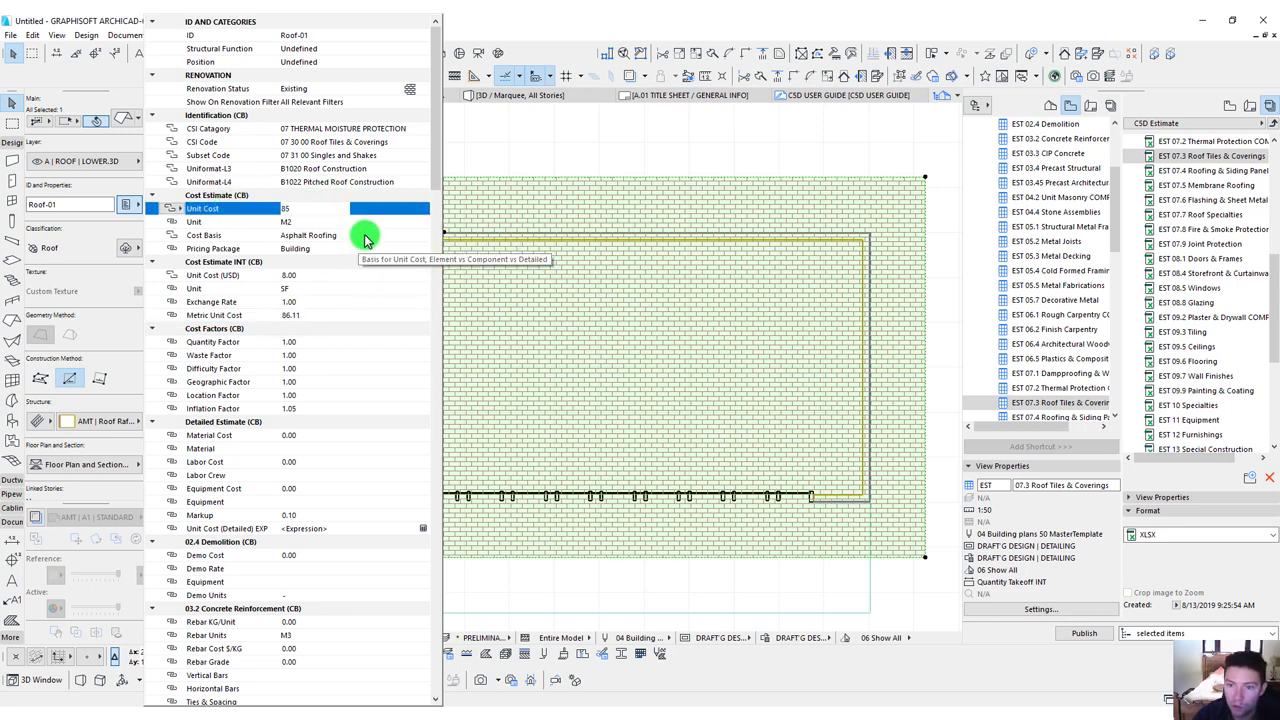
pyautogui.press('Return')
pyautogui.click(553, 250)
pyautogui.click(428, 152)
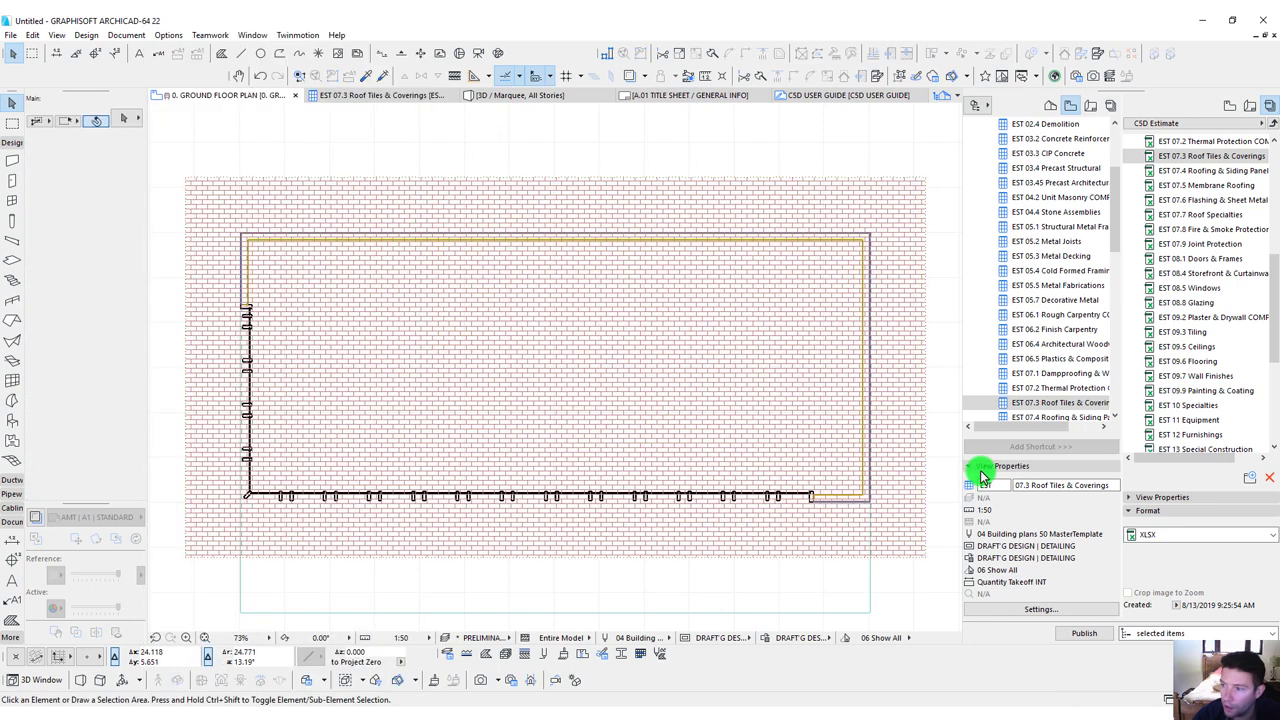
# Publish the EST 07.3 report and try to refresh the 07.3 sheet in Excel with the revised roof cost.
pyautogui.click(1085, 633)
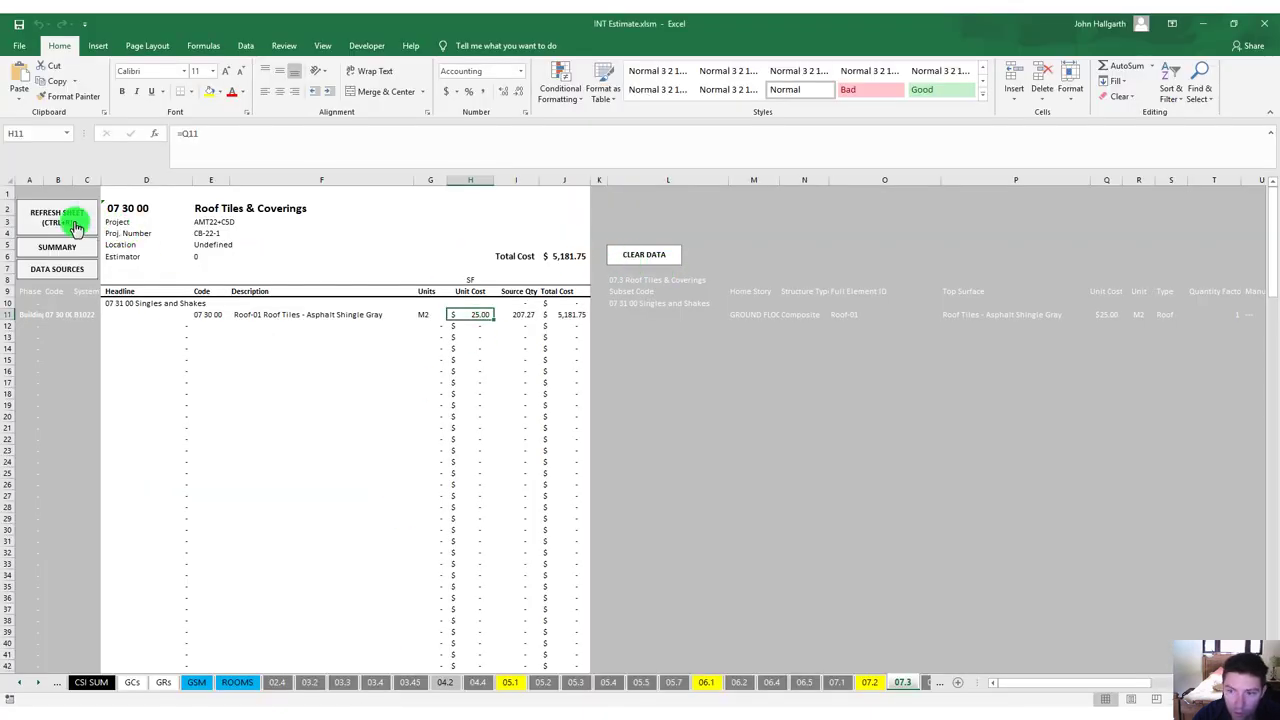
pyautogui.click(645, 410)
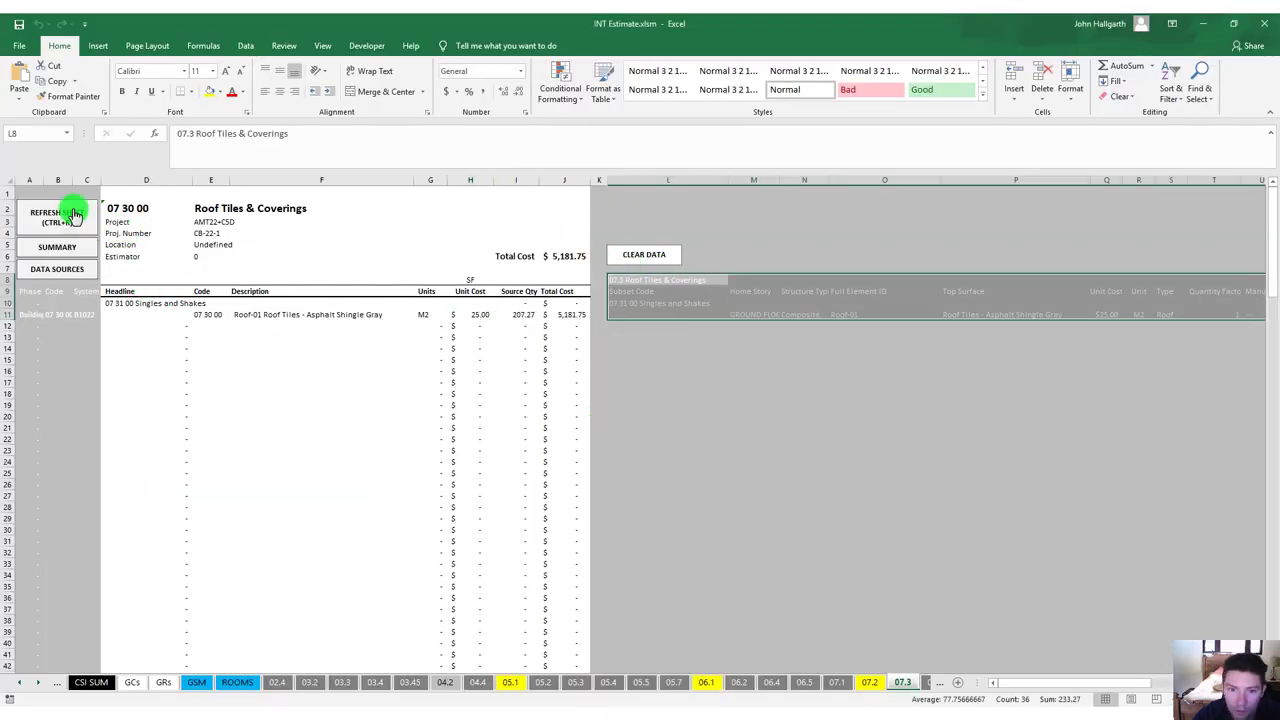
pyautogui.click(57, 216)
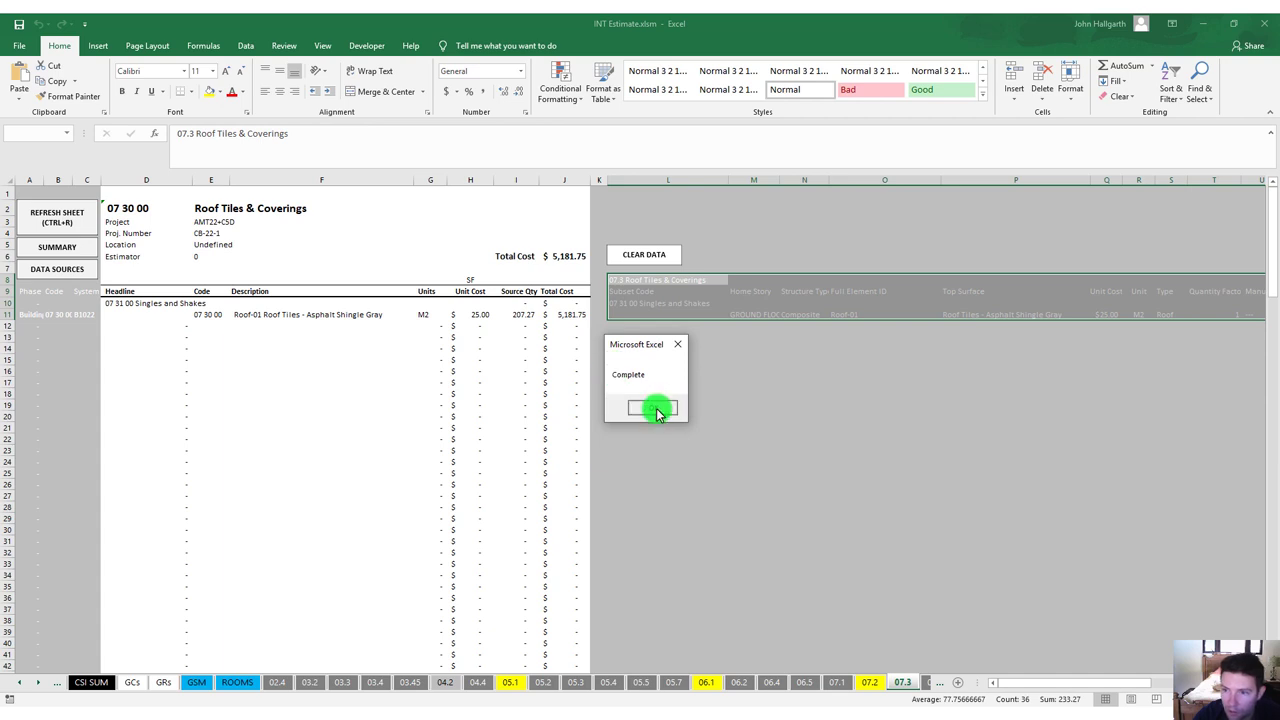
pyautogui.click(652, 408)
# Return to ARCHICAD, dismiss the publishing results, and publish EST 07.3 Roof Tiles & Coverings again.
pyautogui.moveTo(310, 710)
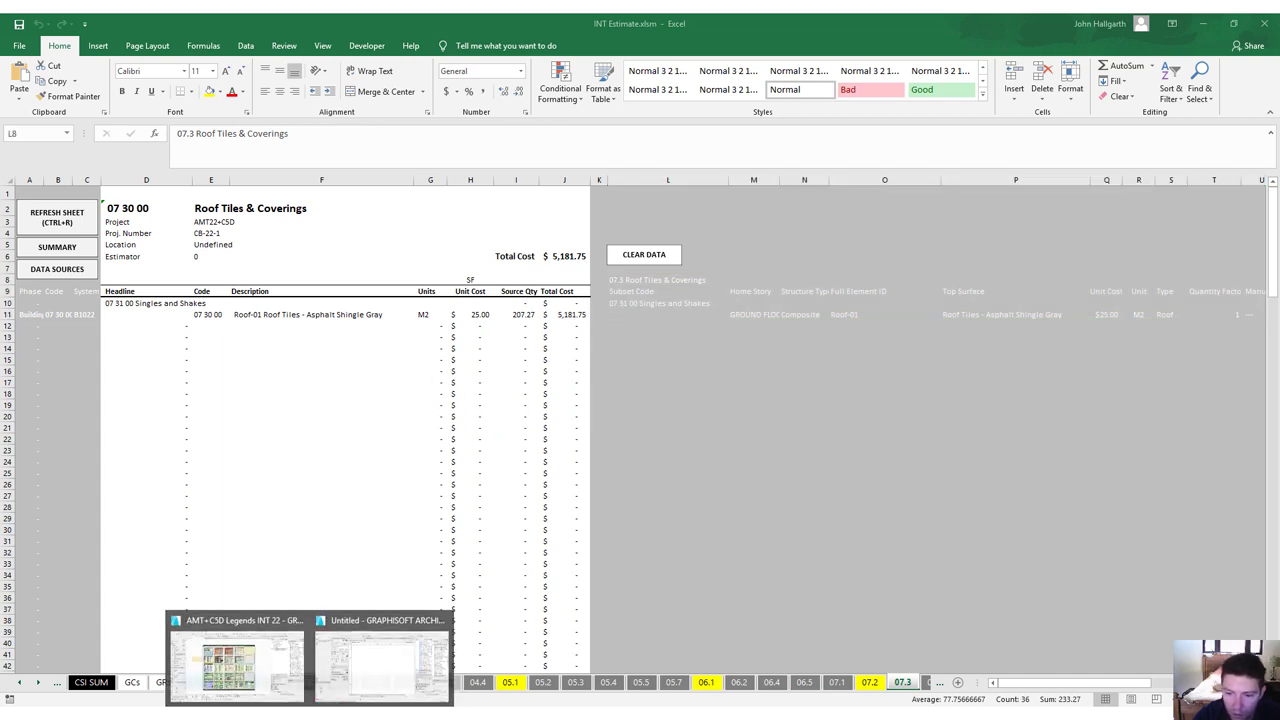
pyautogui.click(358, 686)
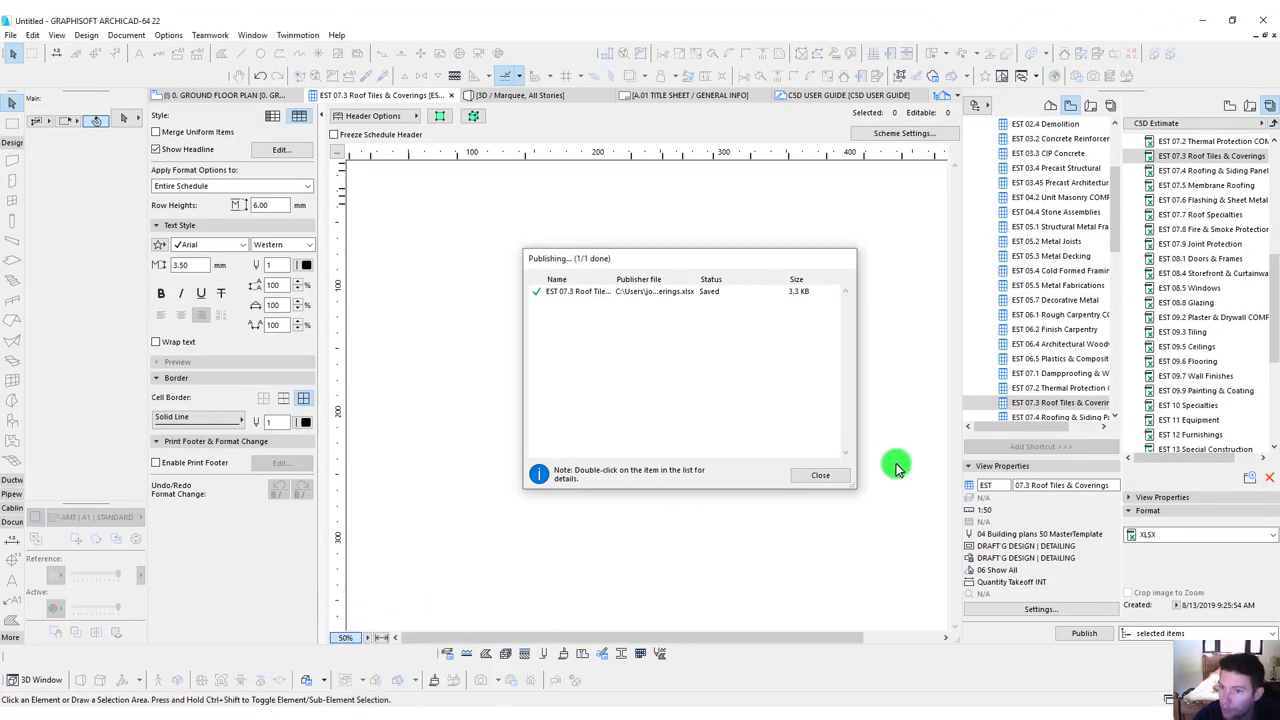
pyautogui.click(838, 476)
pyautogui.click(1186, 163)
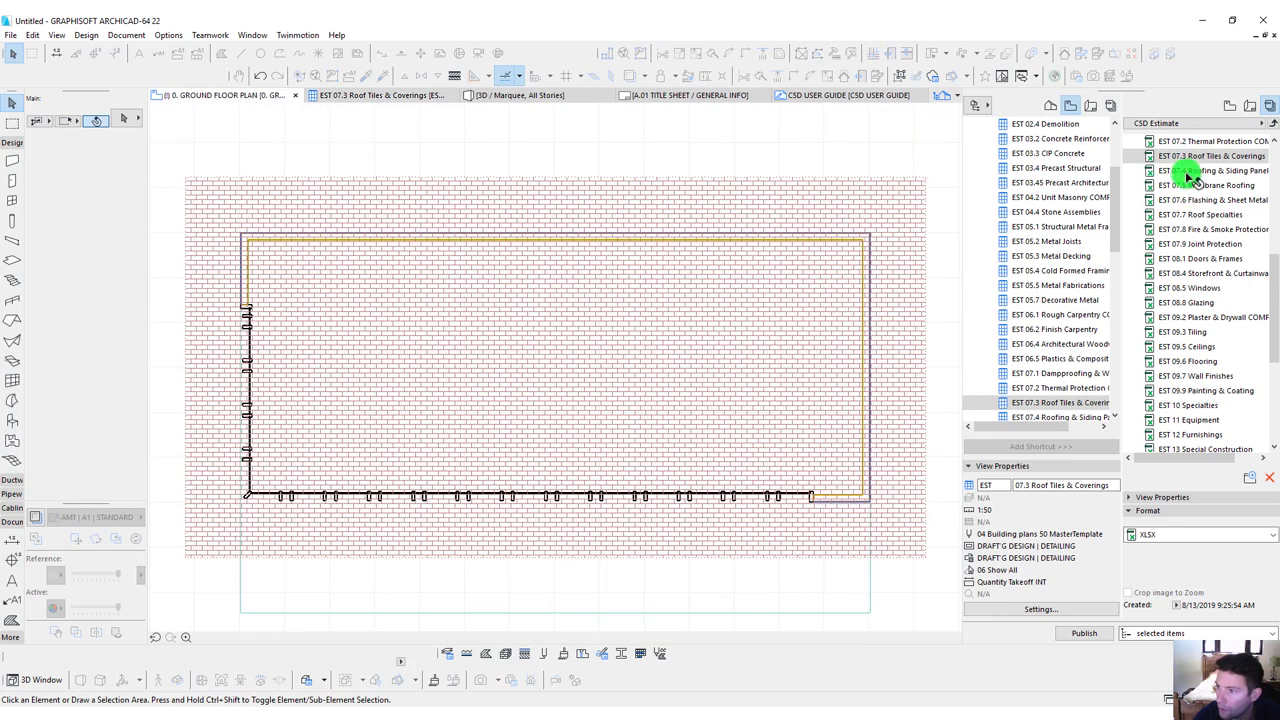
pyautogui.click(1083, 634)
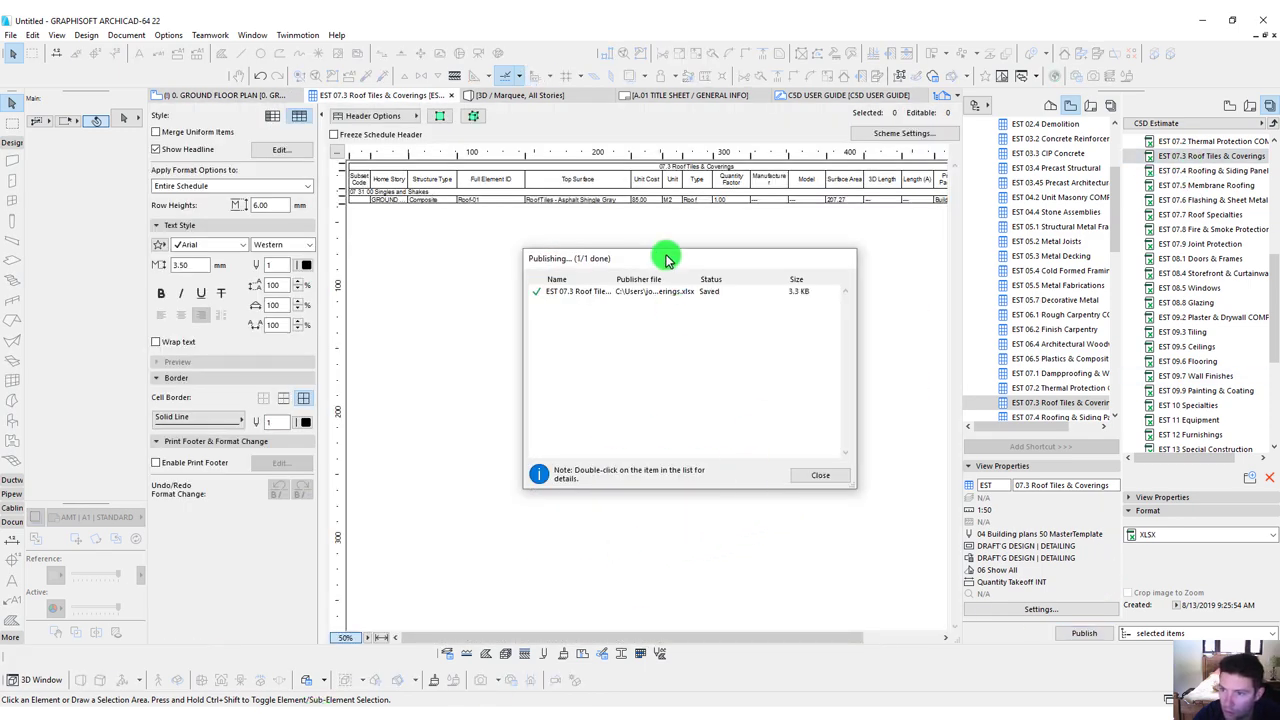
pyautogui.click(811, 475)
# Switch to the Excel workbook, refresh the Roof Tiles & Coverings sheet from the republished report, and check the roof's unit cost.
pyautogui.click(440, 712)
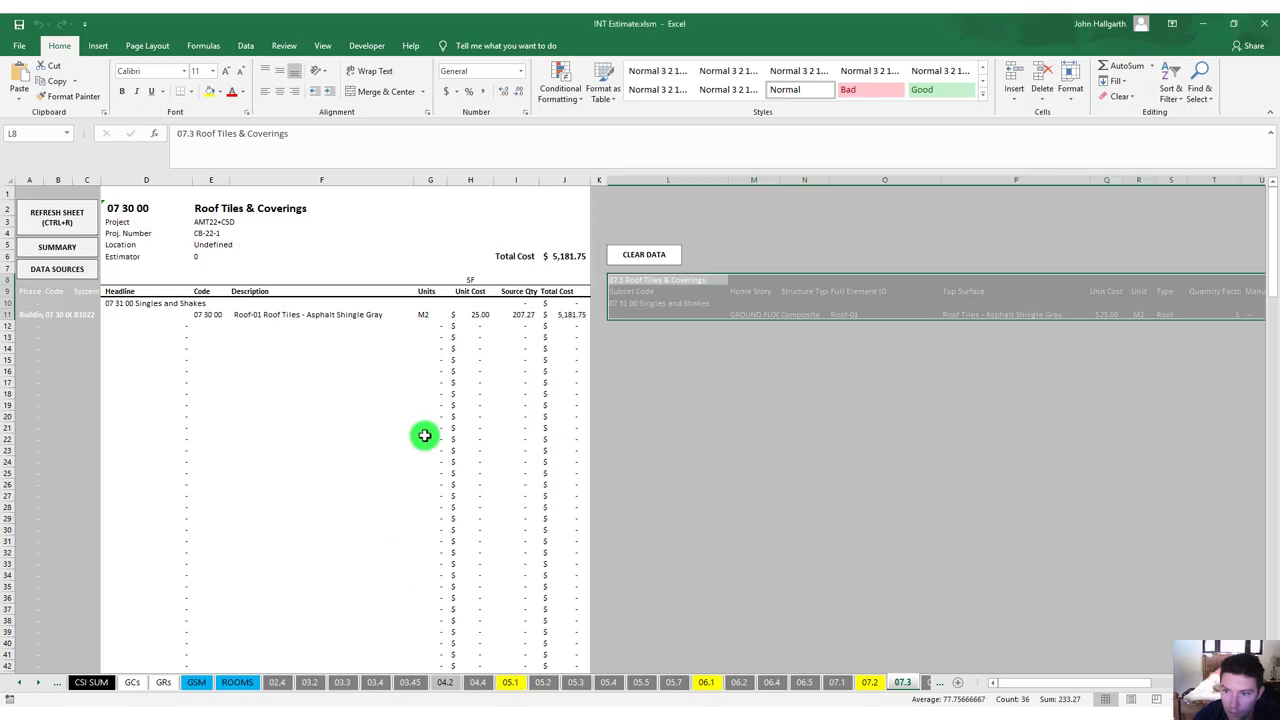
pyautogui.click(323, 460)
pyautogui.click(57, 220)
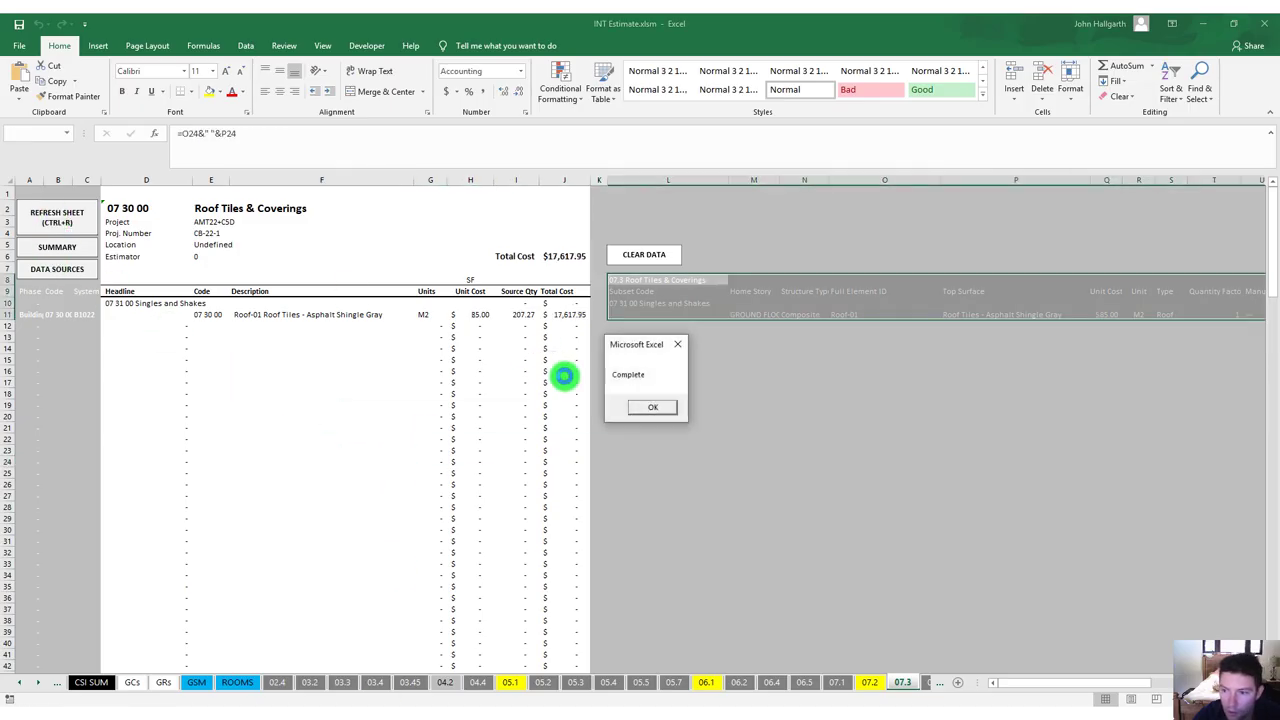
pyautogui.click(655, 416)
pyautogui.click(354, 416)
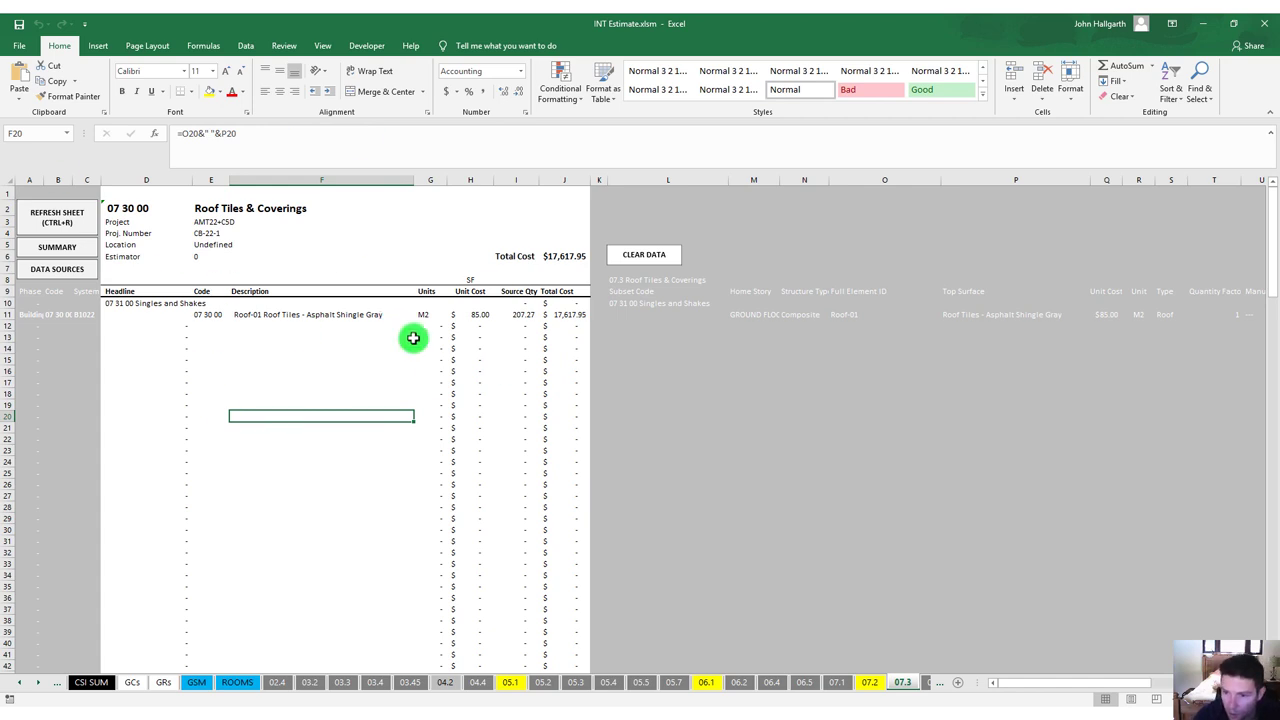
pyautogui.click(478, 316)
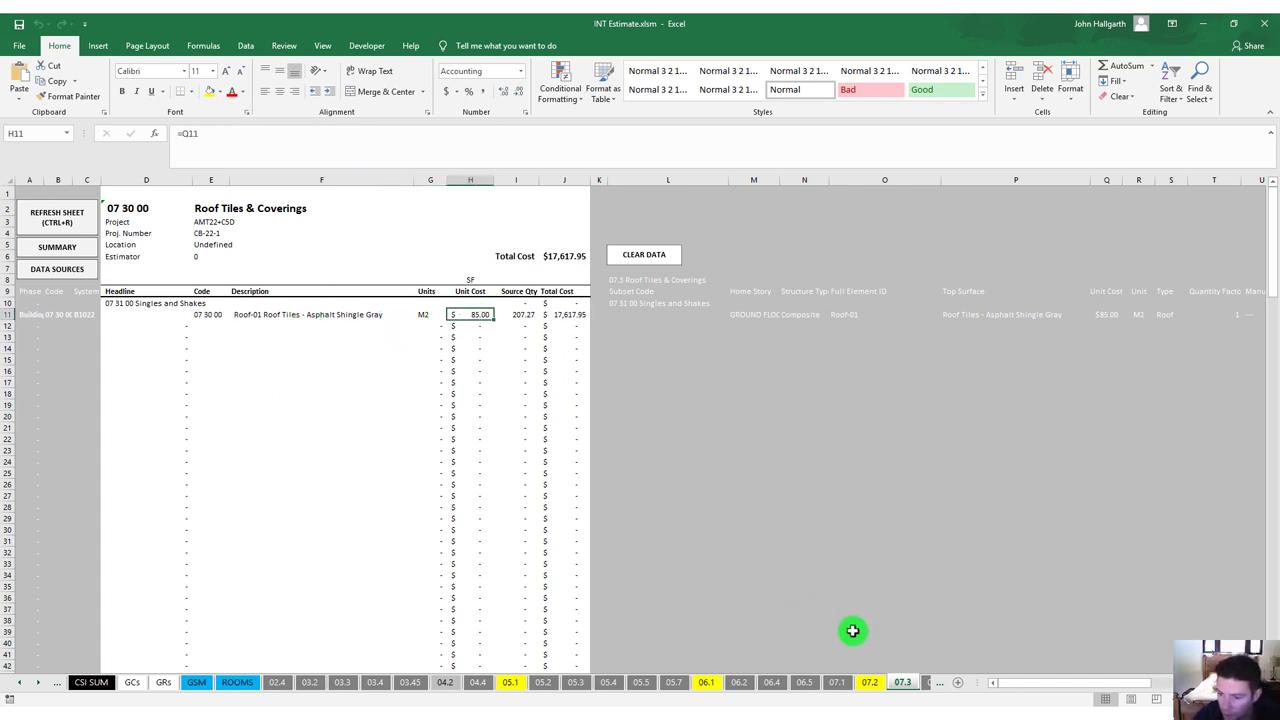
pyautogui.click(268, 496)
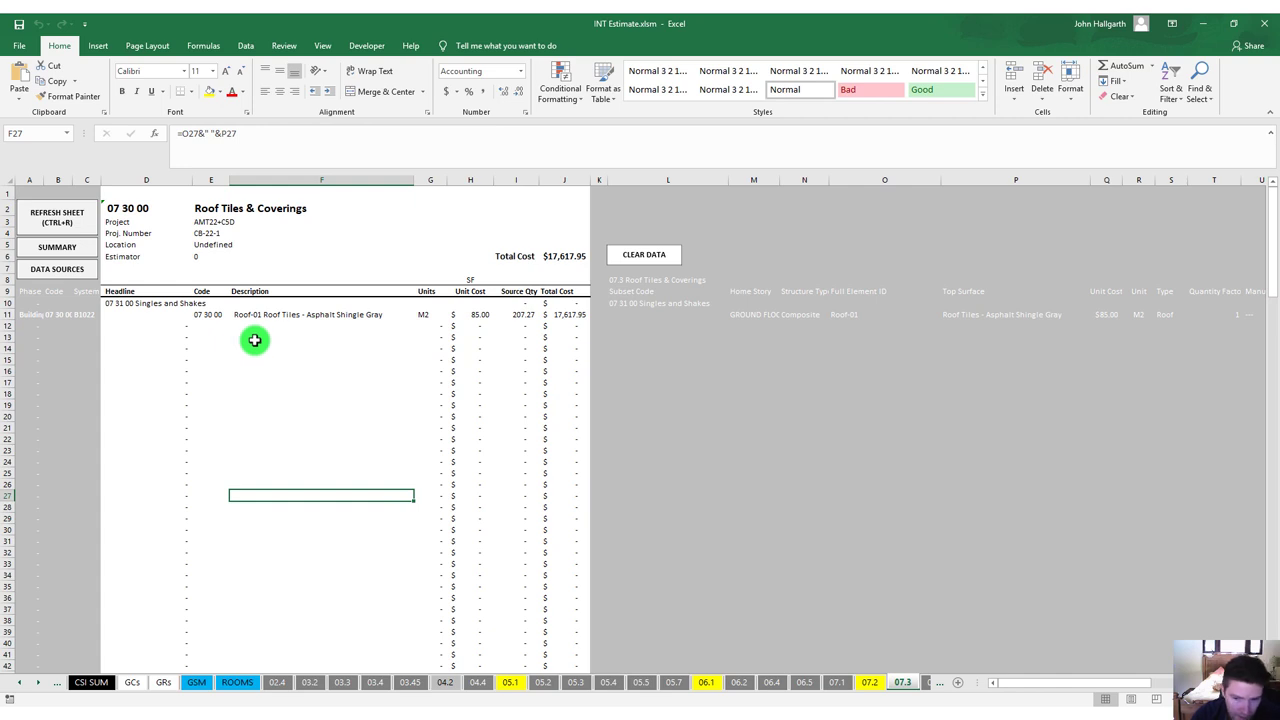
# On the CSI SUM sheet, mark Concrete Reinforcing Steel and Cast-in-Place Concrete with x beside their model-based costs.
pyautogui.click(91, 682)
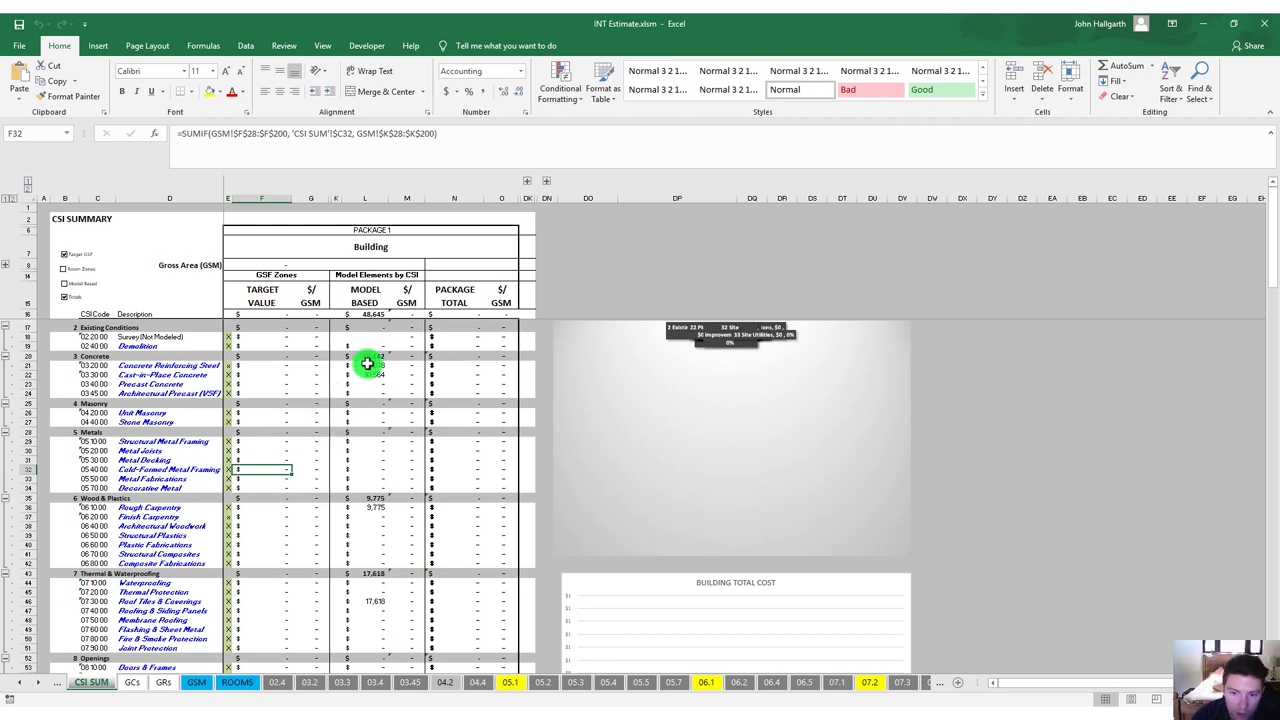
pyautogui.moveTo(367, 364); pyautogui.dragTo(368, 372)
pyautogui.click(336, 365)
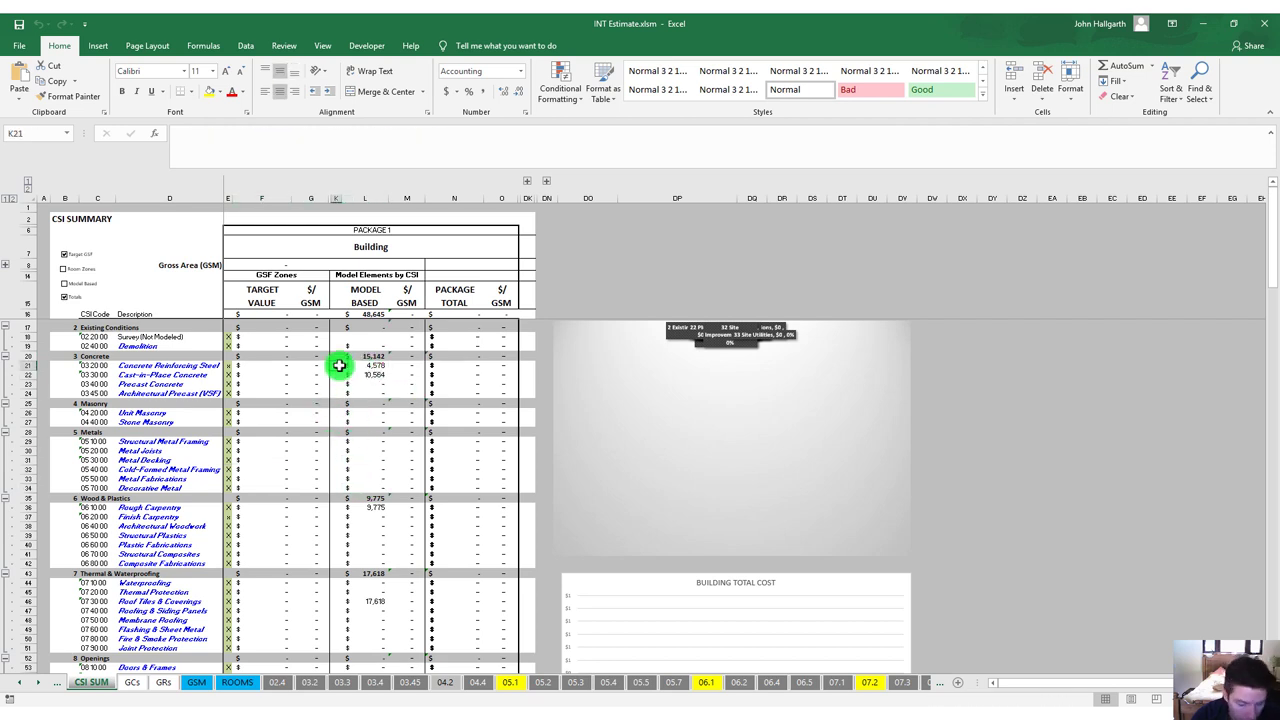
pyautogui.write('x')
pyautogui.click(337, 373)
pyautogui.write('x')
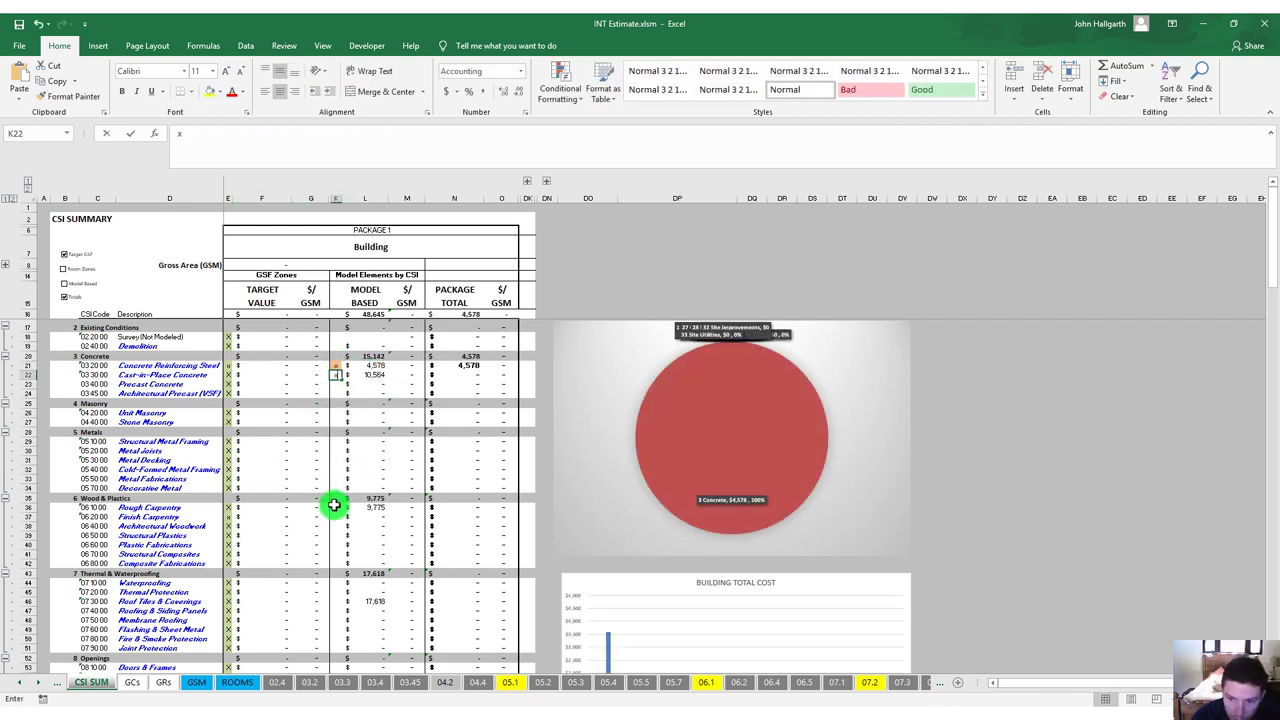
# Mark Rough Carpentry and Roof Tiles & Coverings with x beside their model-based costs and review the summary charts.
pyautogui.click(336, 507)
pyautogui.write('x')
pyautogui.click(337, 601)
pyautogui.write('x')
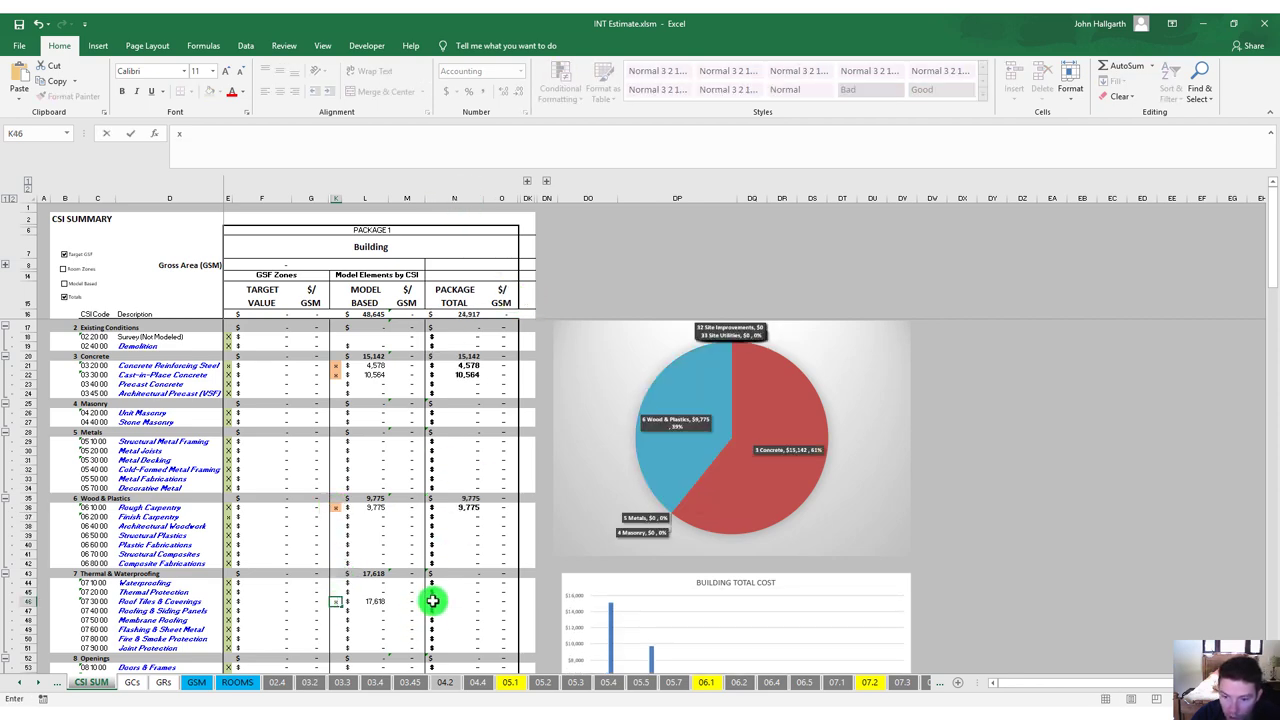
pyautogui.click(430, 601)
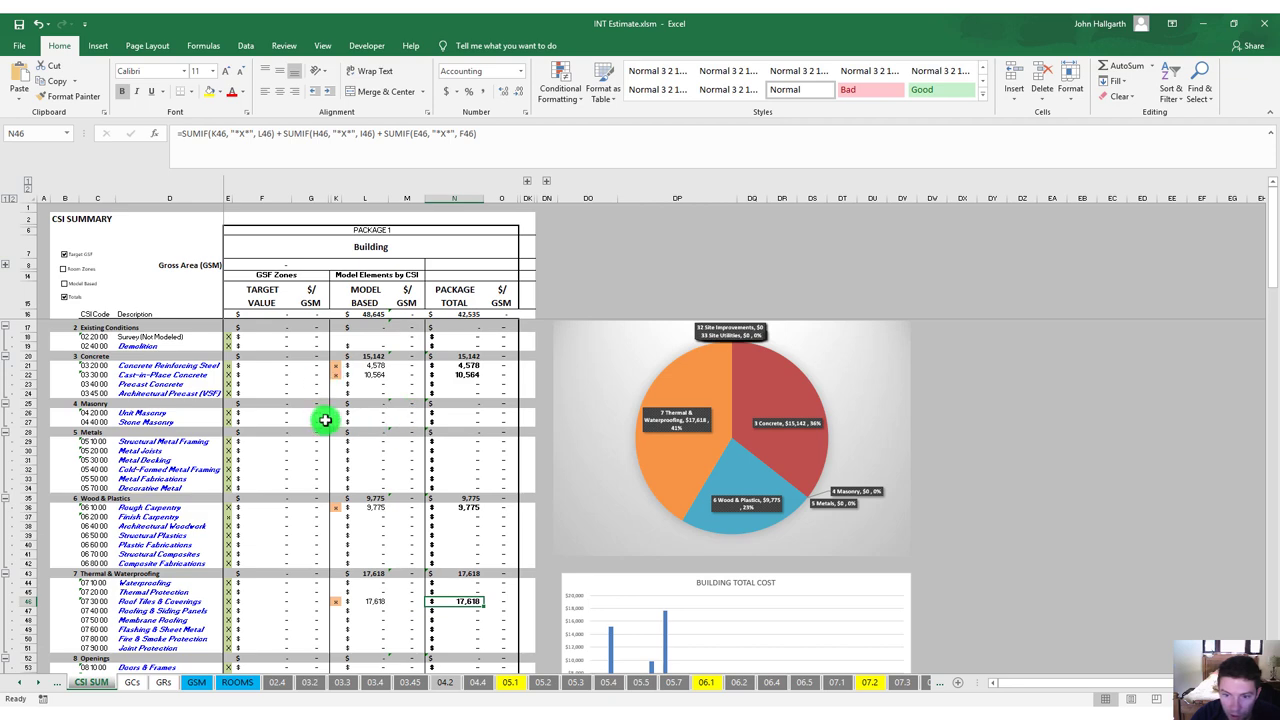
pyautogui.scroll(-5, 338, 379)
pyautogui.scroll(-6, 320, 510)
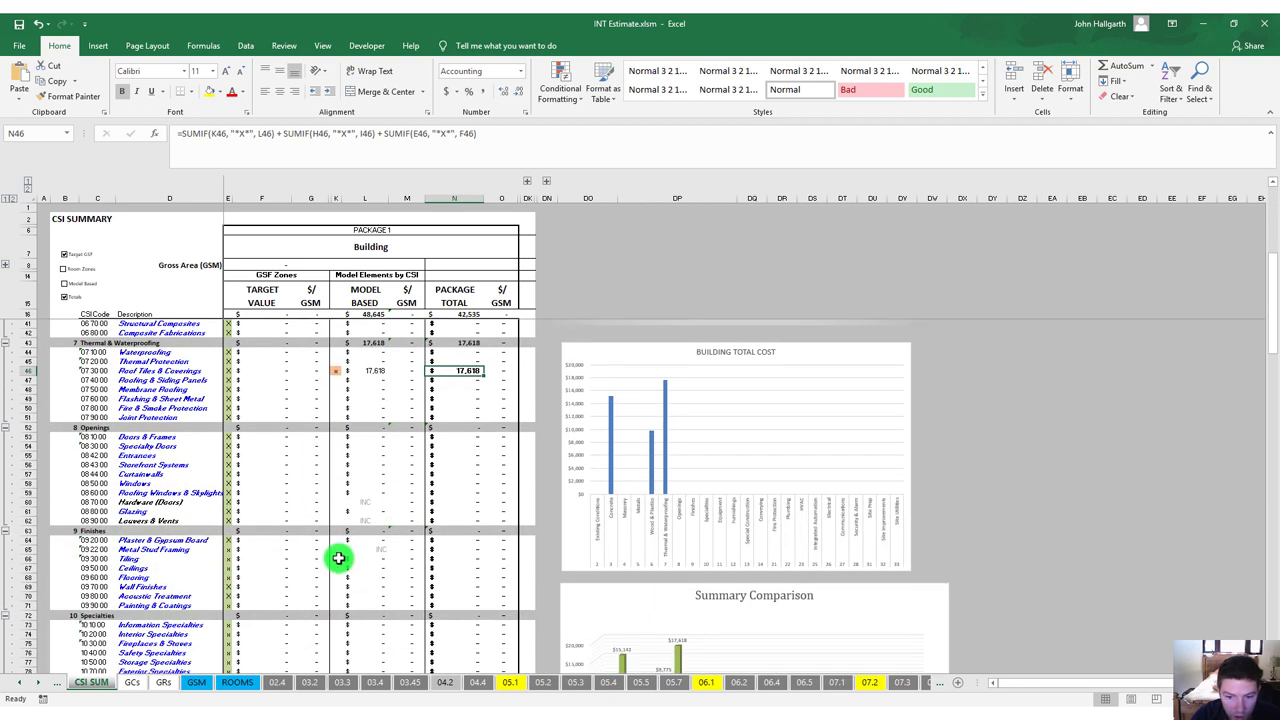
pyautogui.scroll(8, 400, 520)
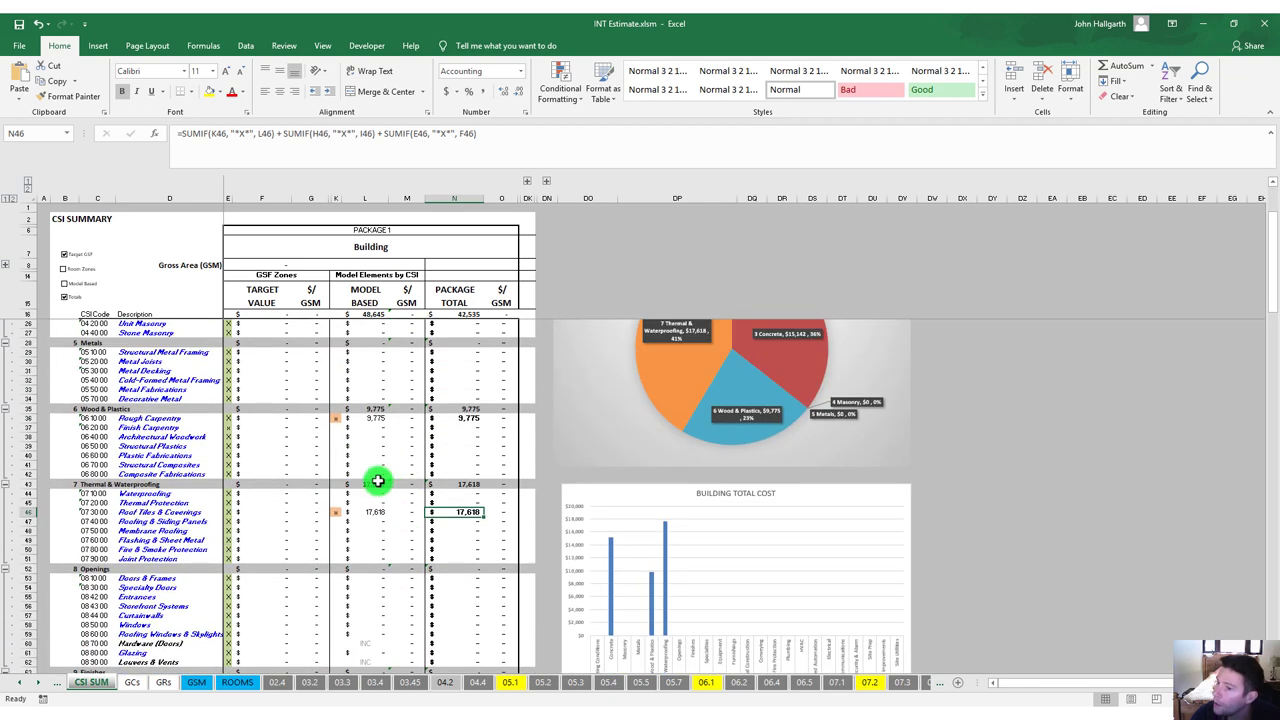
pyautogui.scroll(3, 355, 458)
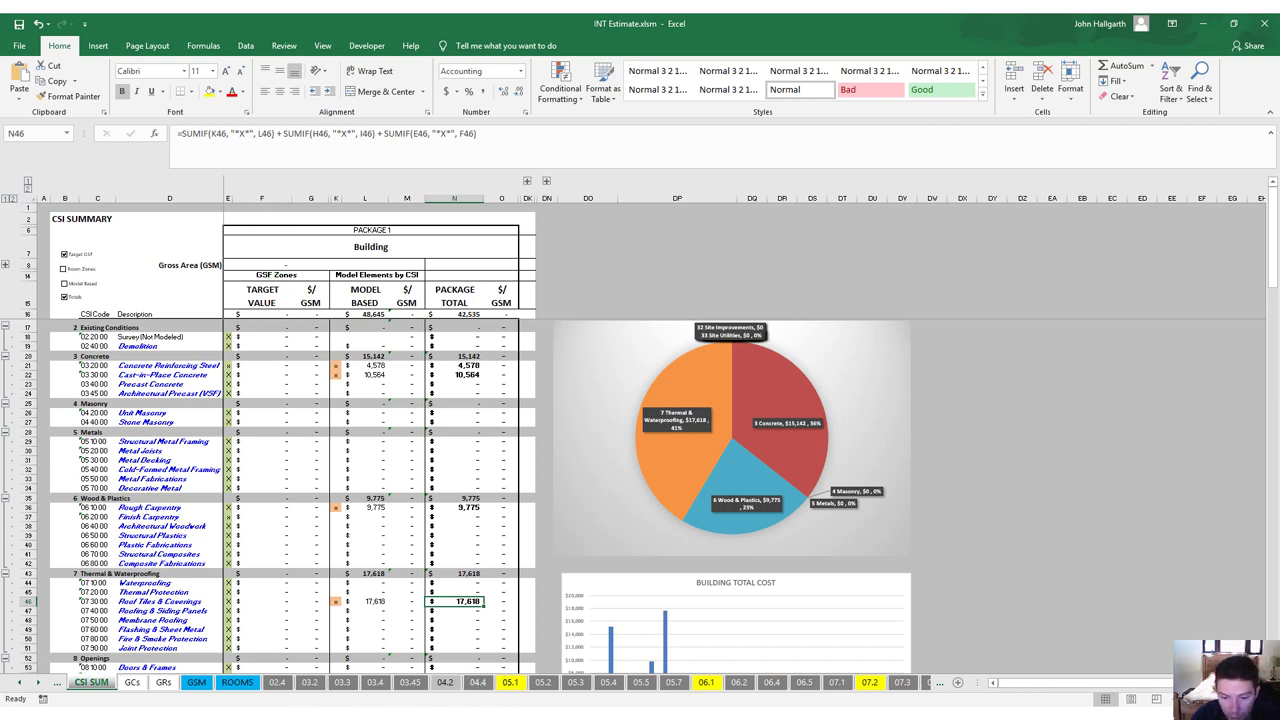
# Switch to the untitled ARCHICAD project and show the LEGEND 3D | ALL view as the trace reference on the ground floor plan.
pyautogui.moveTo(309, 715)
pyautogui.click(362, 670)
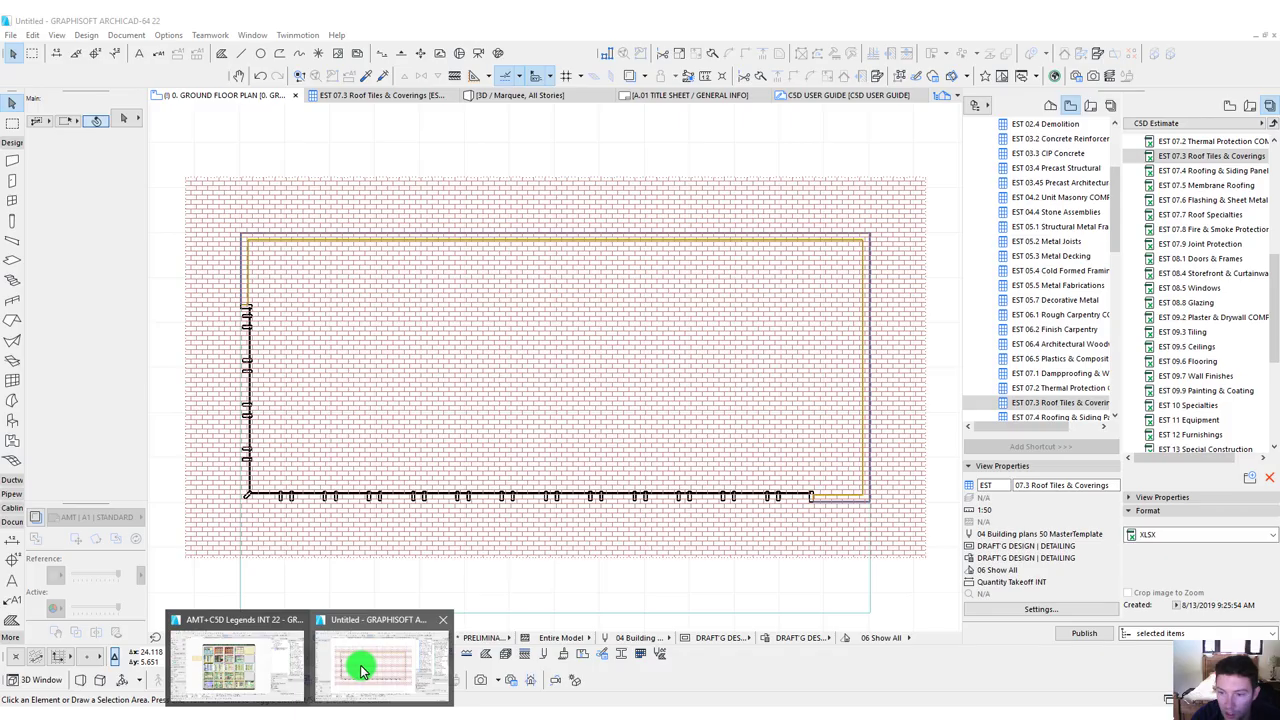
pyautogui.scroll(-5, 627, 290)
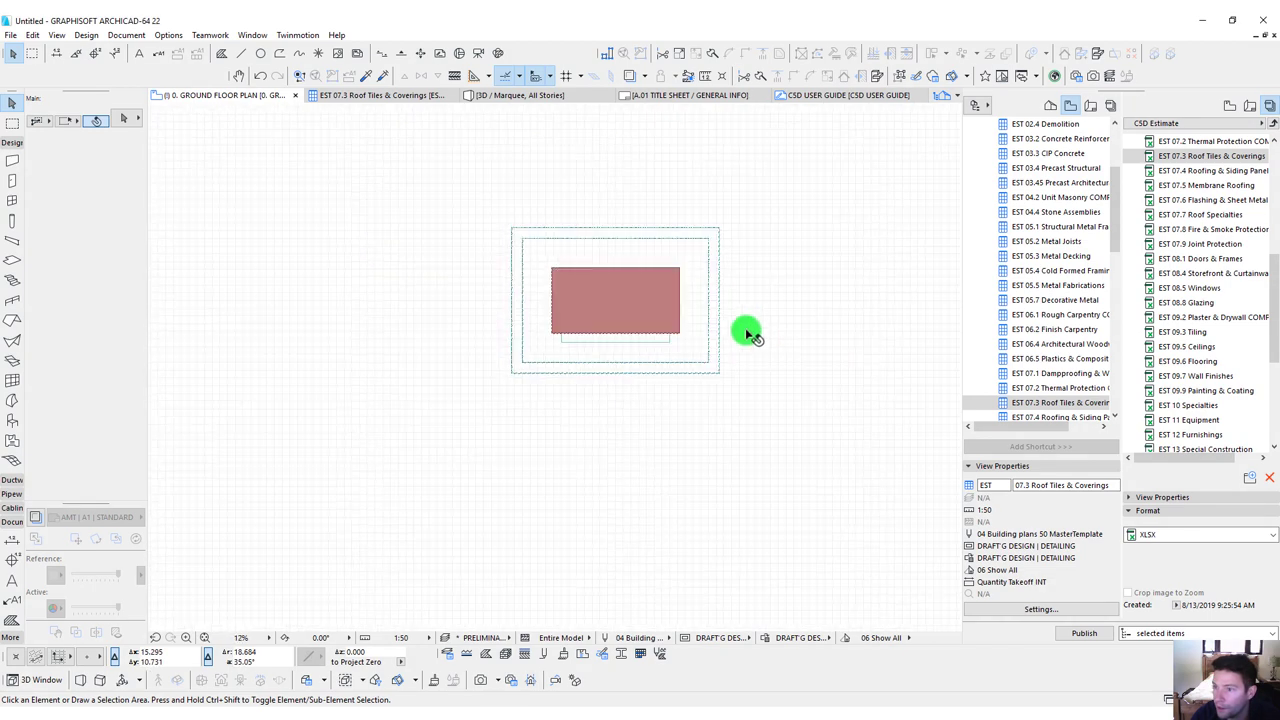
pyautogui.scroll(3, 1051, 278)
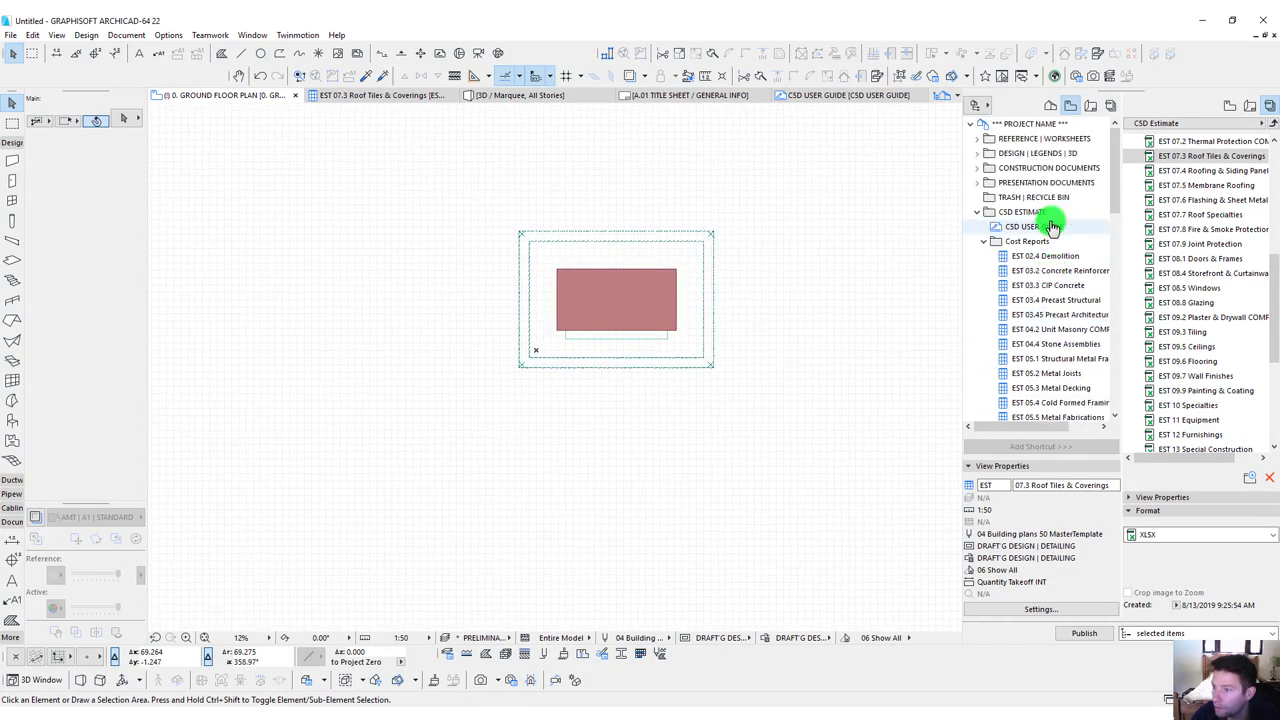
pyautogui.click(979, 183)
pyautogui.click(977, 153)
pyautogui.click(990, 212)
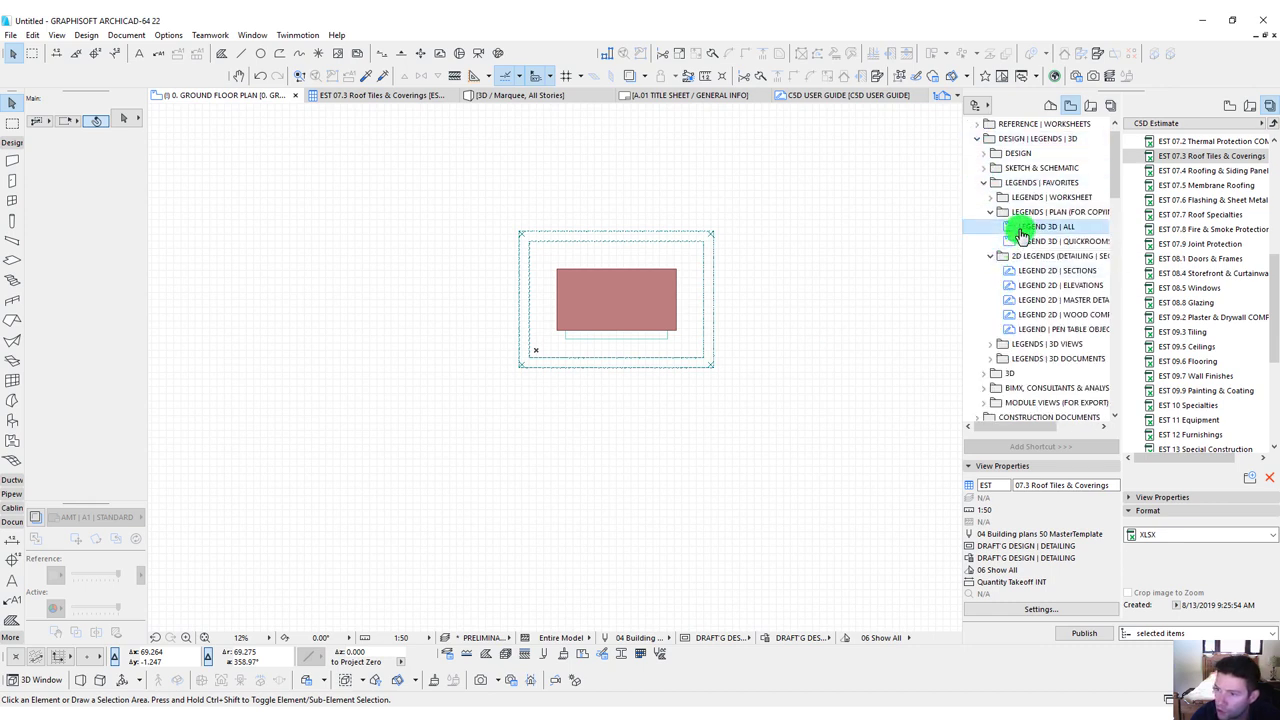
pyautogui.rightClick(1042, 228)
pyautogui.click(1075, 328)
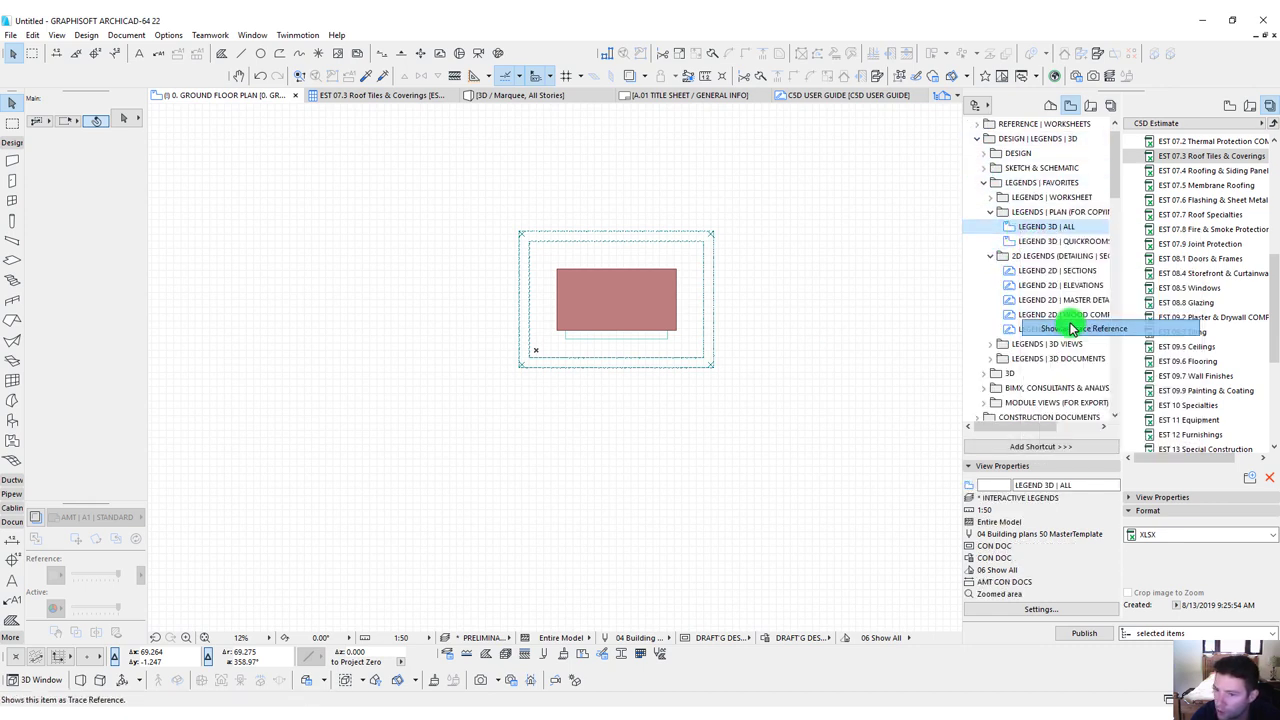
# Pick up the settings of GENERIC ZONE 01 from the traced legend and turn the trace reference off.
pyautogui.scroll(-10, 627, 447)
pyautogui.moveTo(760, 480); pyautogui.dragTo(320, 306, button='middle')
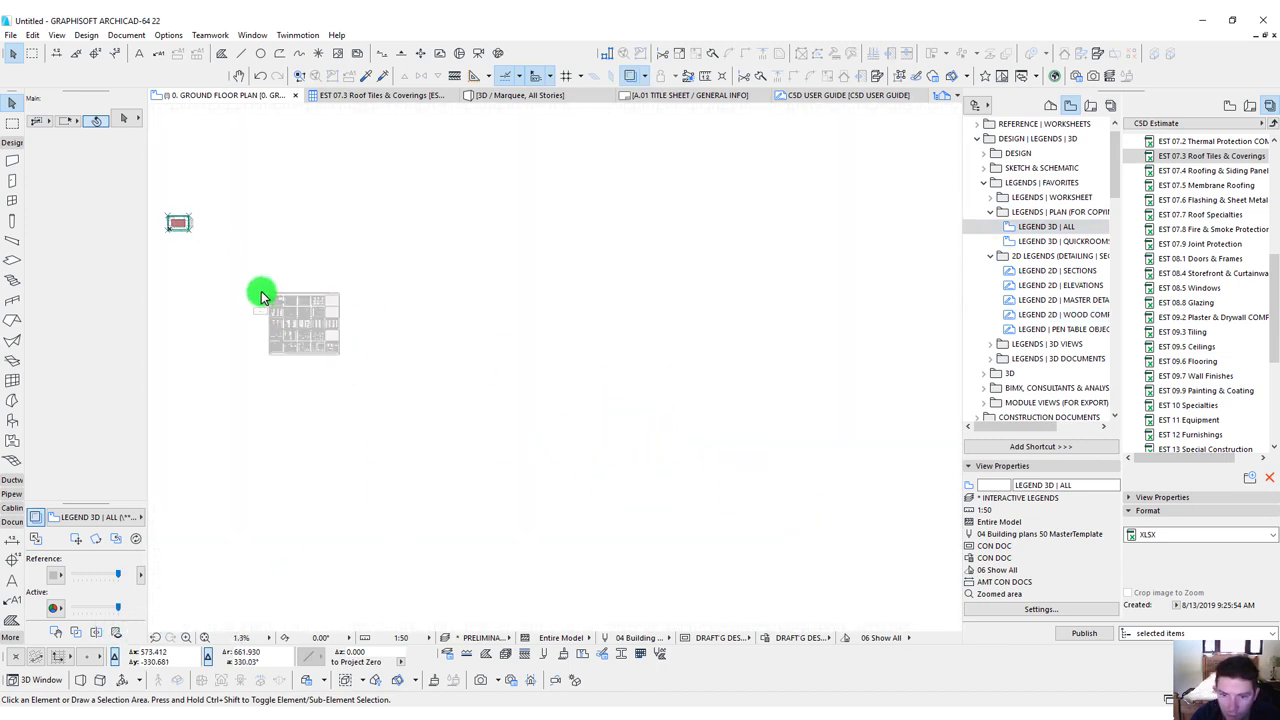
pyautogui.scroll(10, 251, 360)
pyautogui.moveTo(251, 360)
pyautogui.mouseDown(button='middle')
pyautogui.moveTo(484, 353)
pyautogui.moveTo(605, 316)
pyautogui.mouseUp(button='middle')
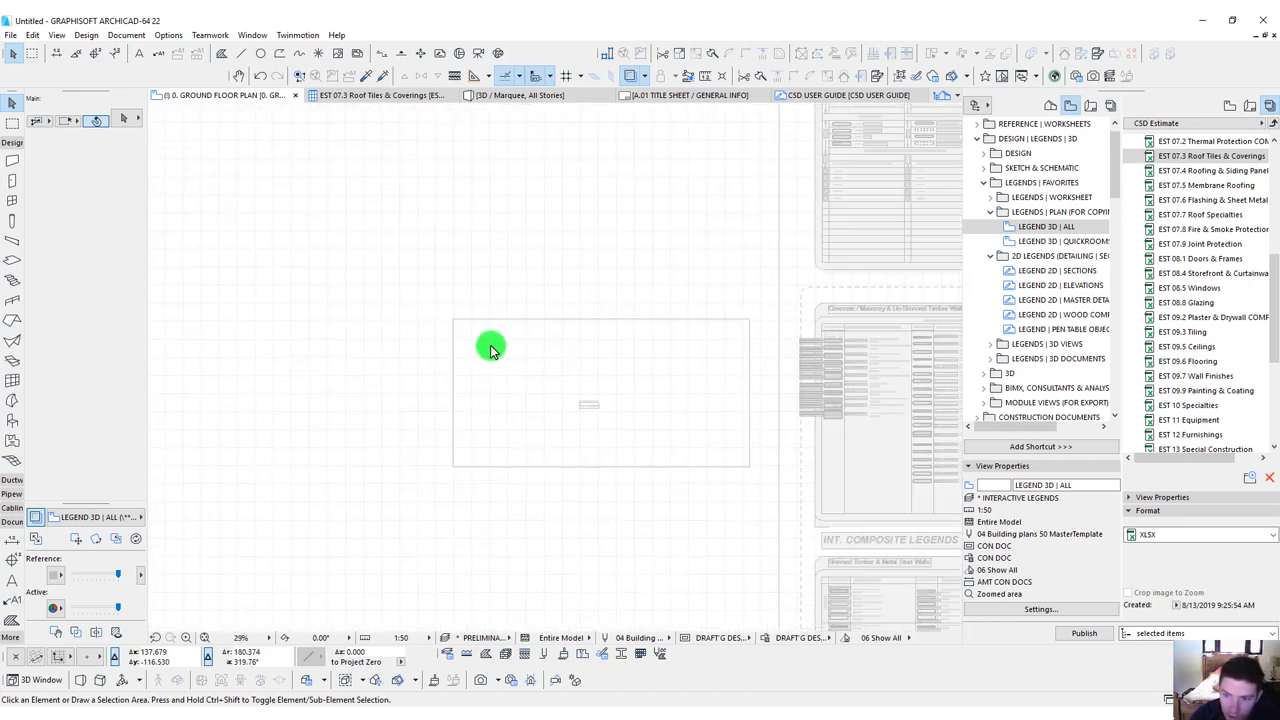
pyautogui.scroll(-8, 408, 350)
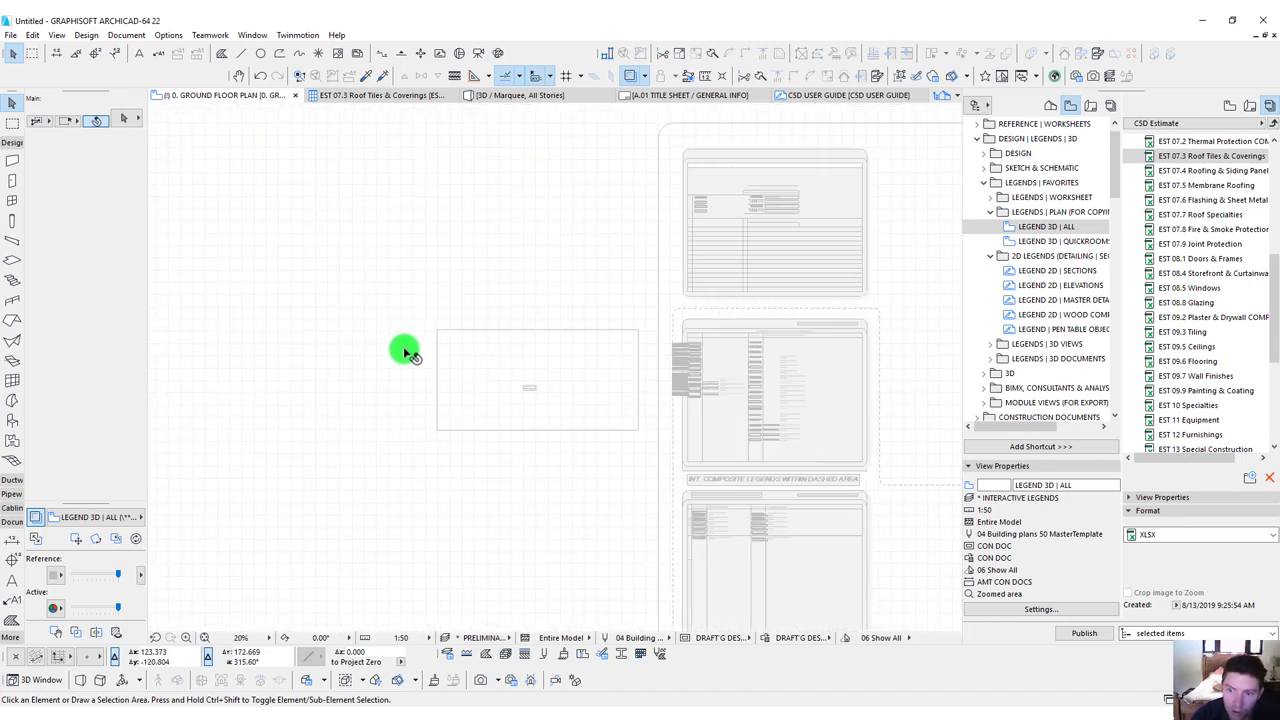
pyautogui.scroll(10, 565, 405)
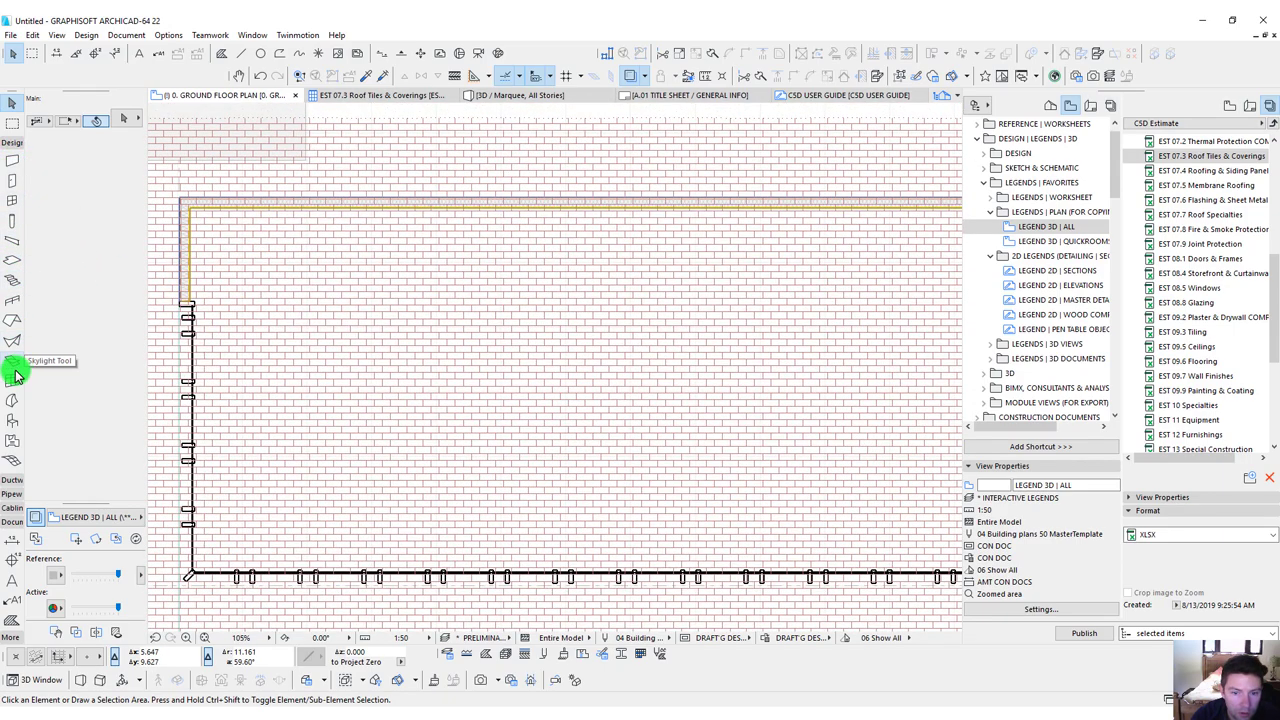
pyautogui.scroll(-2, 594, 380)
pyautogui.scroll(-8, 641, 421)
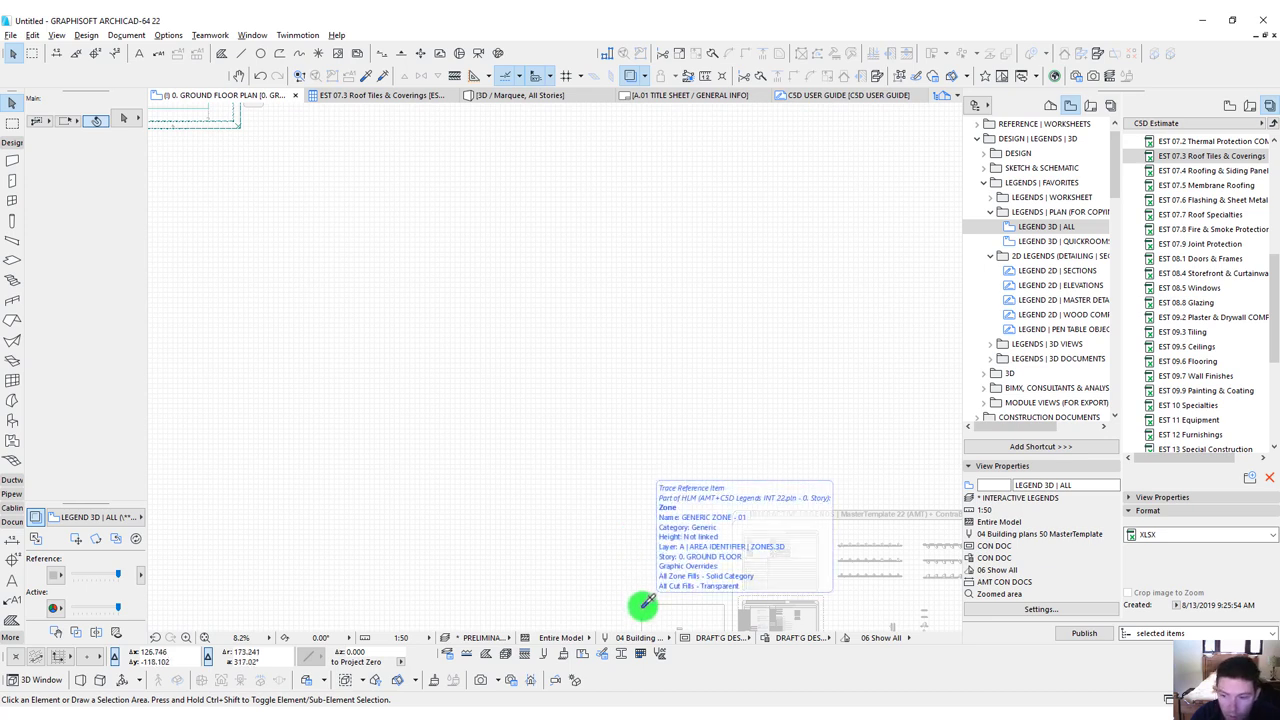
pyautogui.click(643, 601)
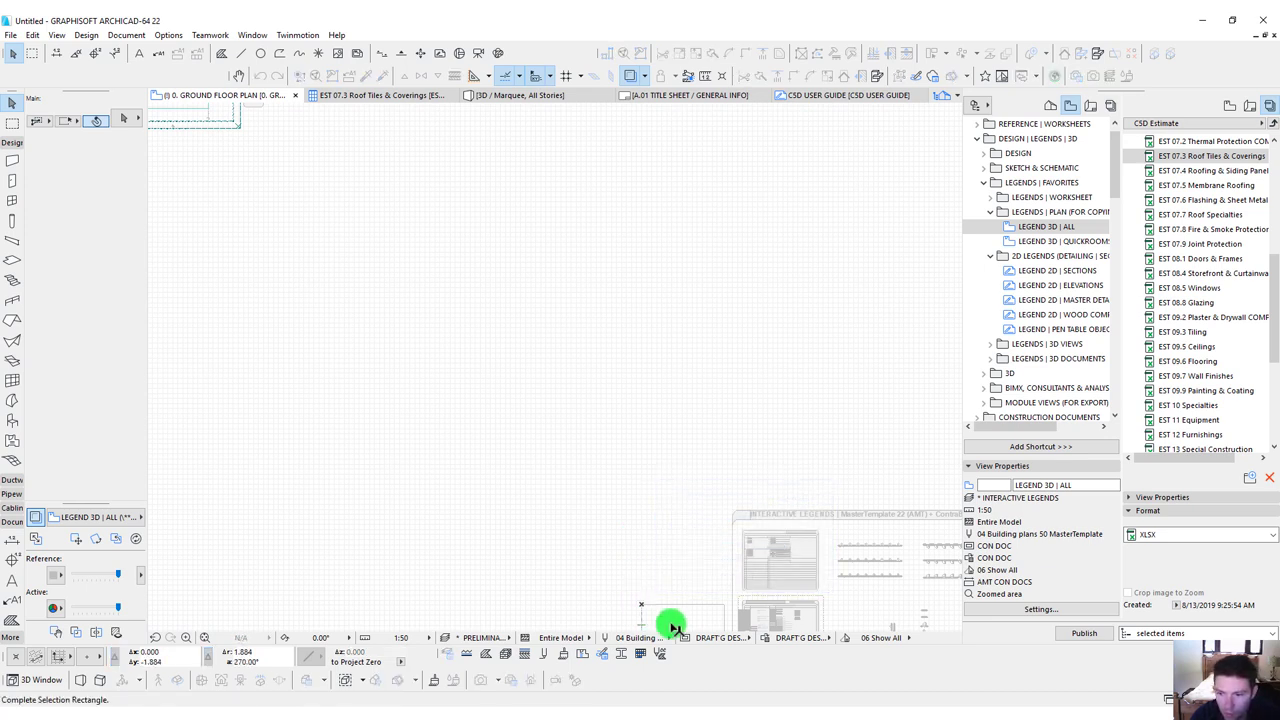
pyautogui.click(716, 609)
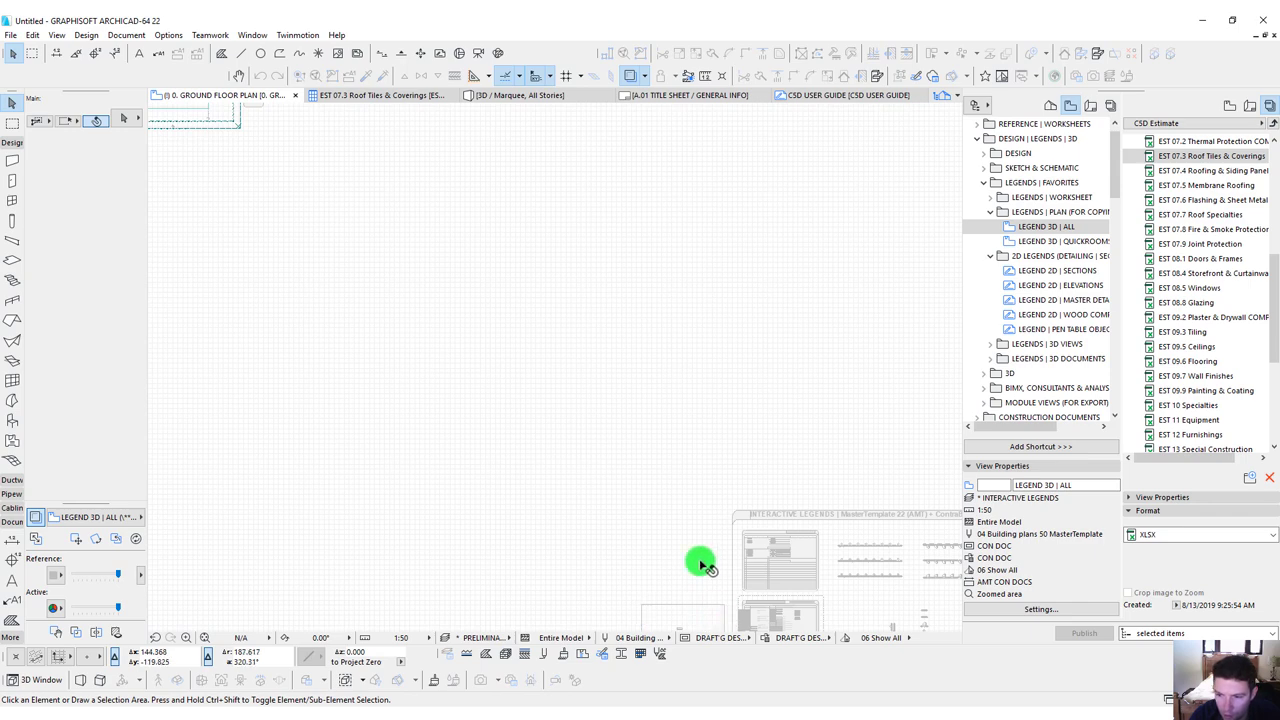
pyautogui.scroll(5, 700, 597)
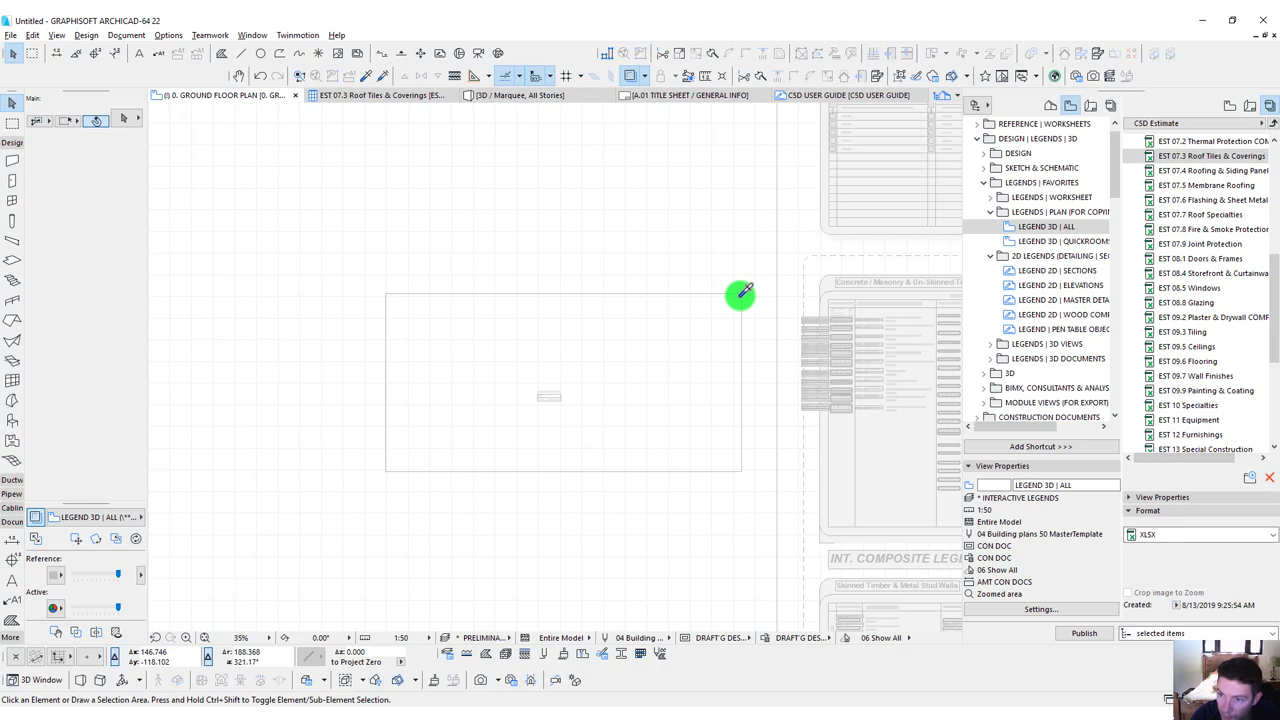
pyautogui.keyDown('alt'); pyautogui.click(741, 296); pyautogui.keyUp('alt')
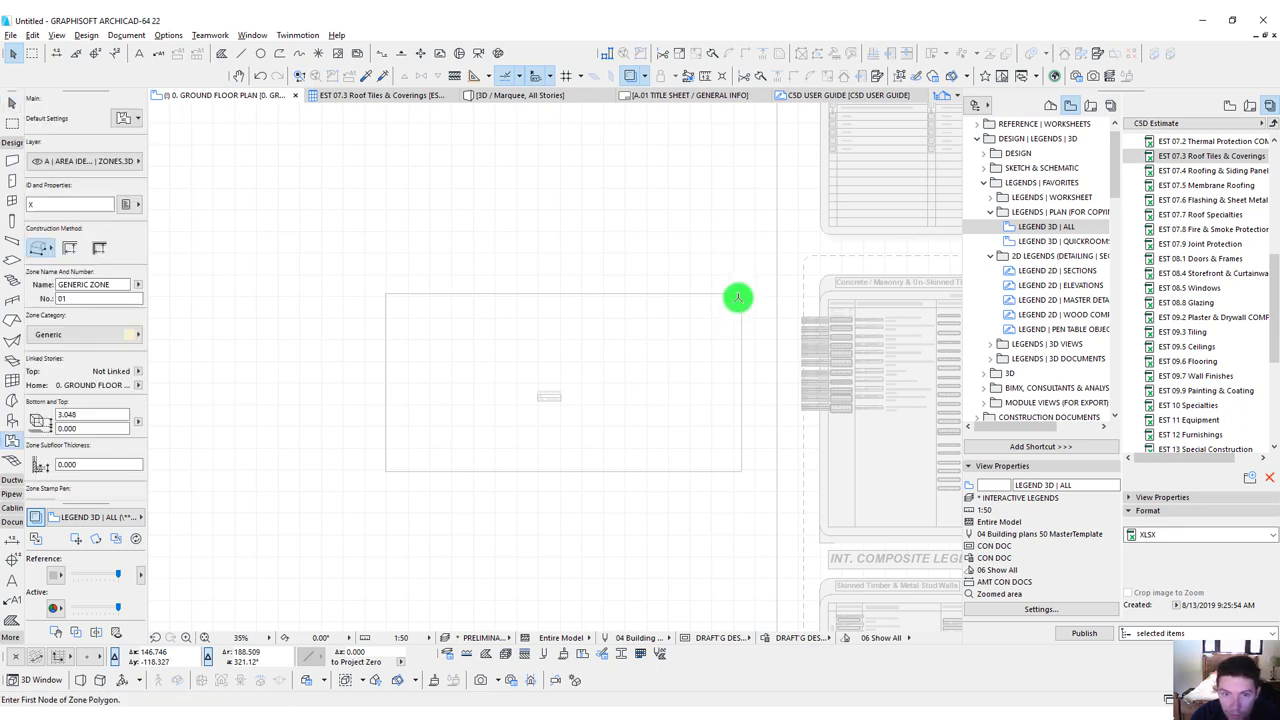
pyautogui.hotkey('alt', 'v')
pyautogui.click(320, 293)
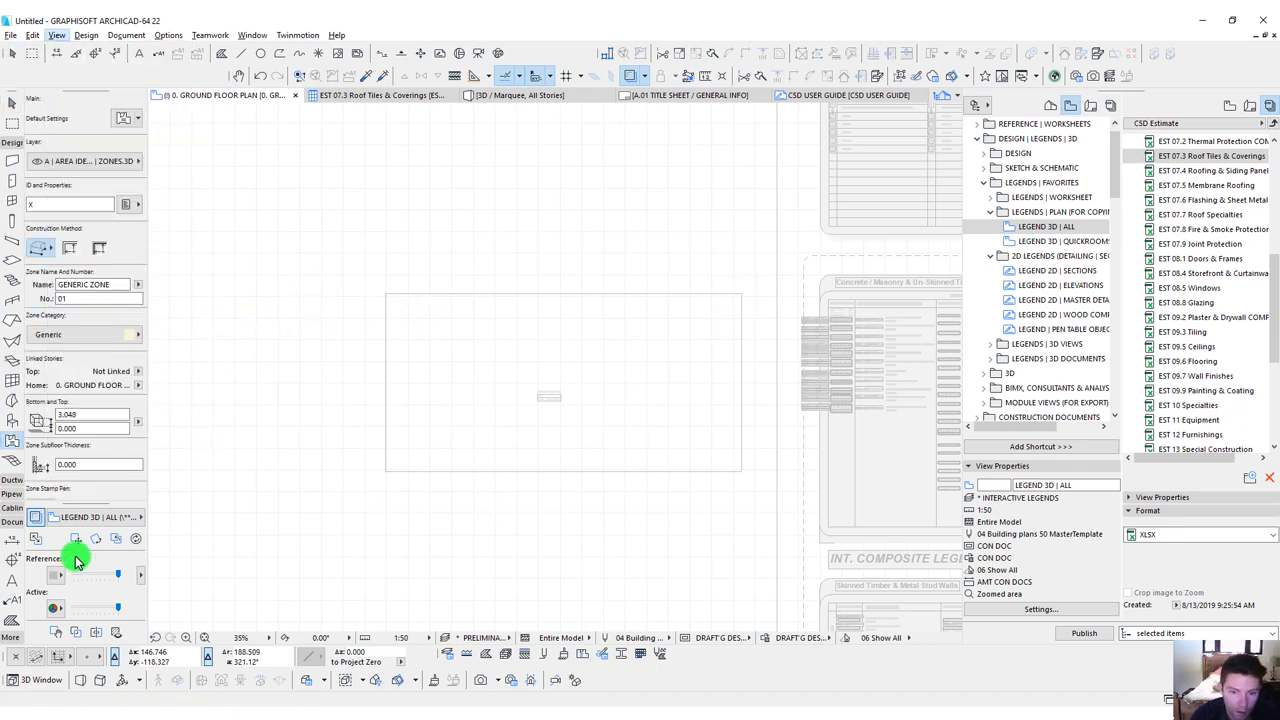
pyautogui.click(36, 517)
# Try a generic zone bounded automatically by the inner wall faces, inspect its edge at the wall, and delete it.
pyautogui.scroll(-5, 392, 364)
pyautogui.scroll(8, 449, 406)
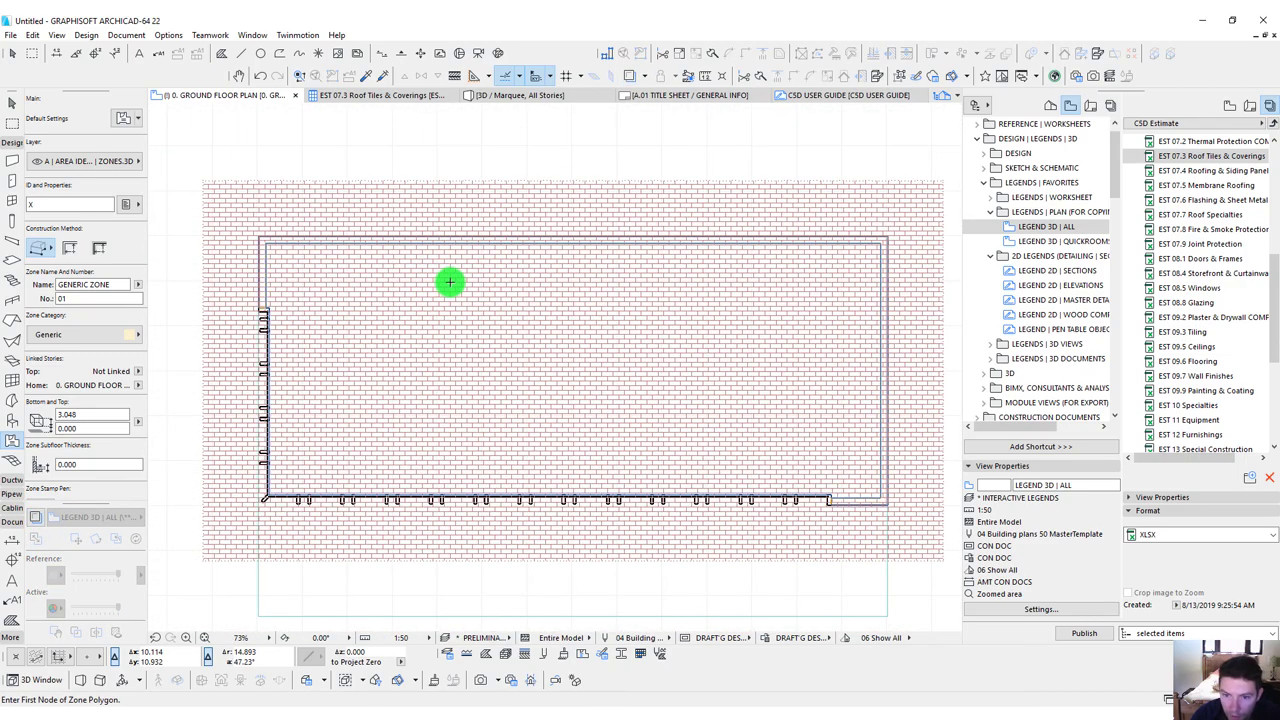
pyautogui.click(452, 286)
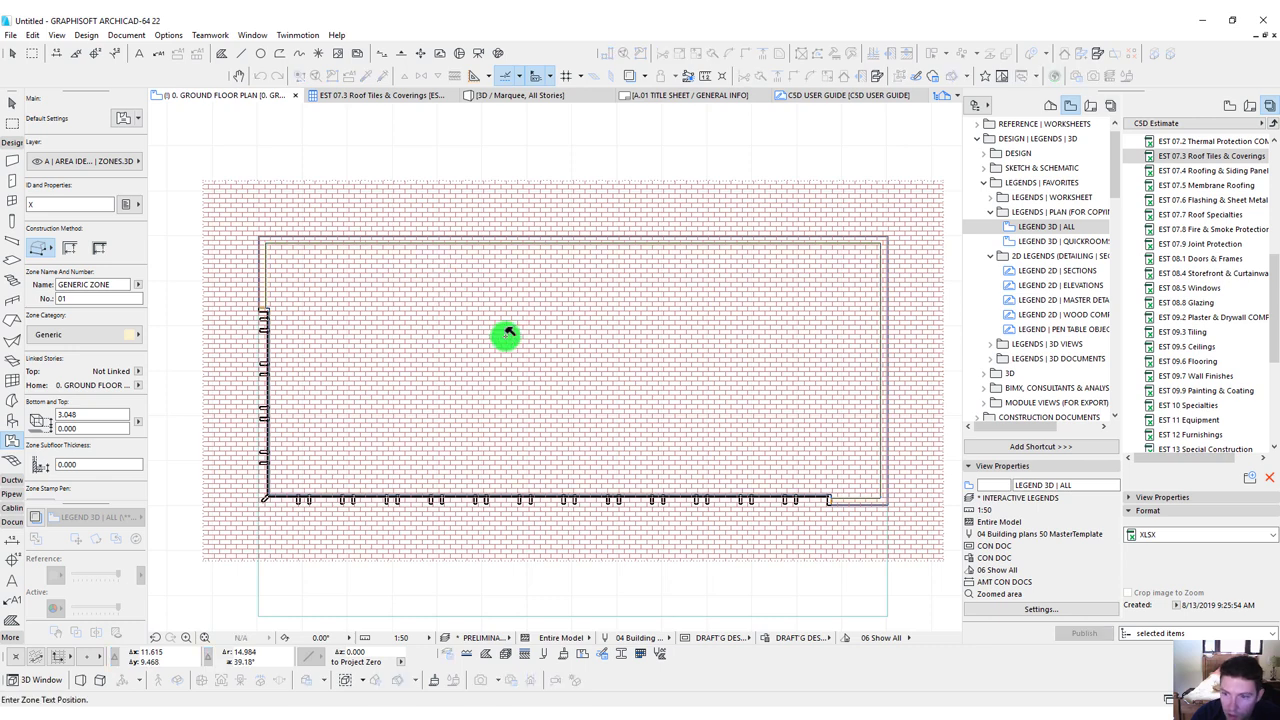
pyautogui.click(580, 383)
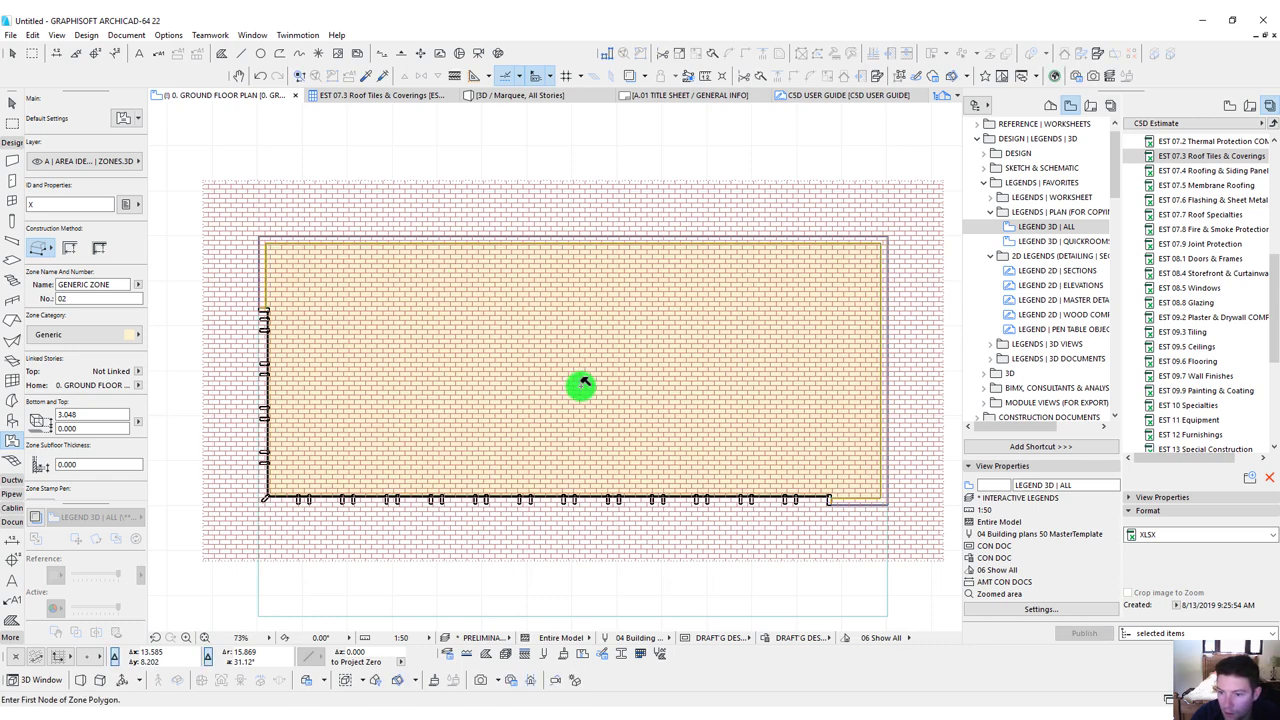
pyautogui.scroll(3, 255, 268)
pyautogui.scroll(6, 255, 268)
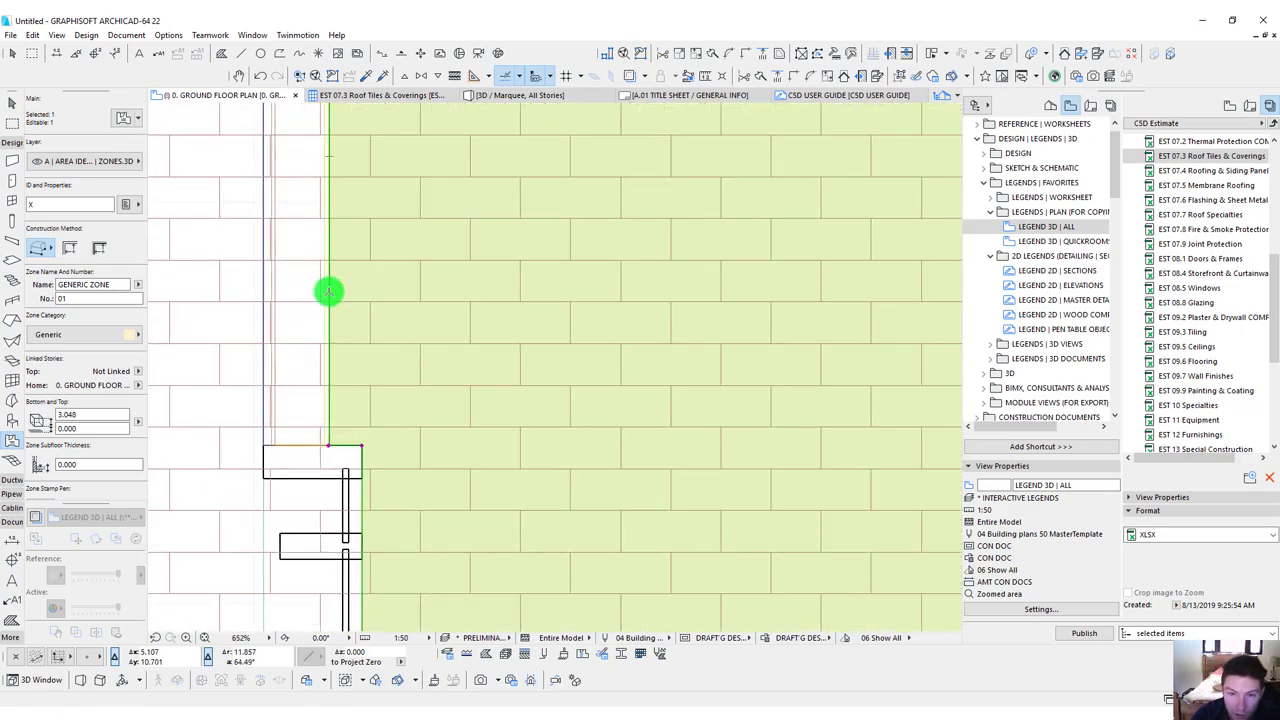
pyautogui.scroll(-9, 329, 291)
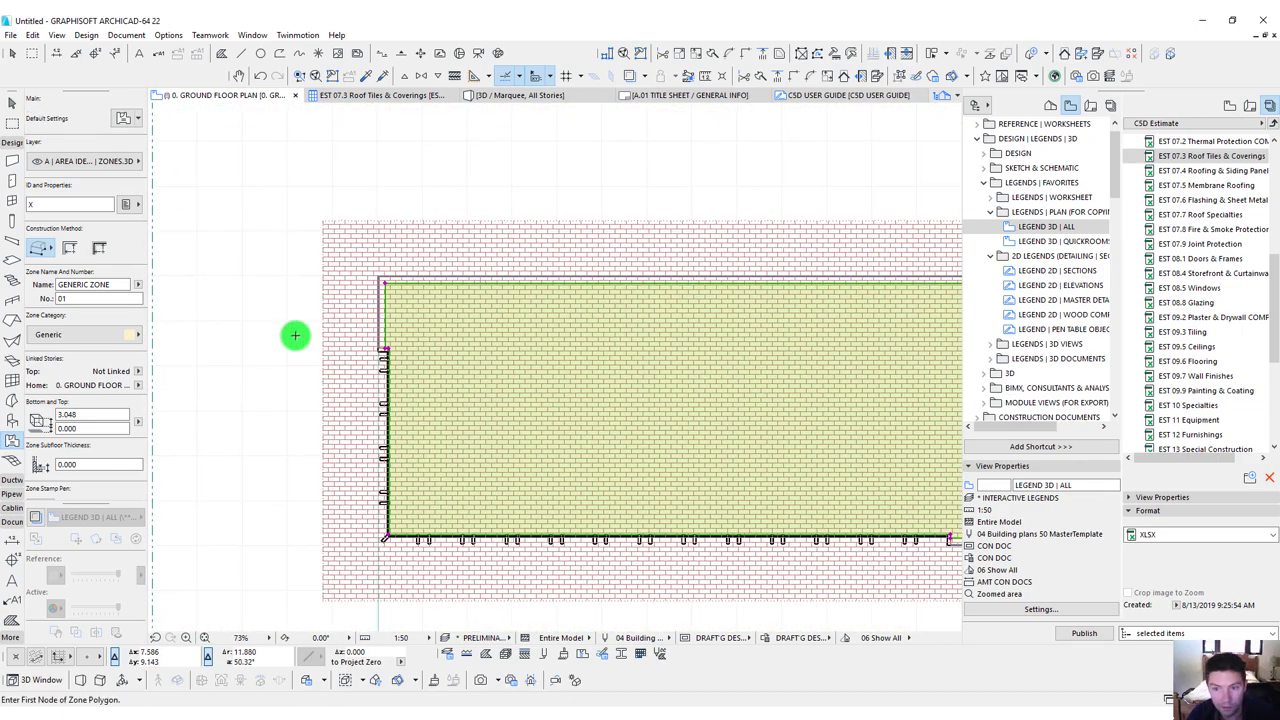
pyautogui.press('Delete')
# Draw a rectangular generic zone over the building's outer wall corners, about 17.07 by 7.32 m, and place its stamp inside.
pyautogui.click(44, 248)
pyautogui.click(84, 243)
pyautogui.scroll(7, 371, 266)
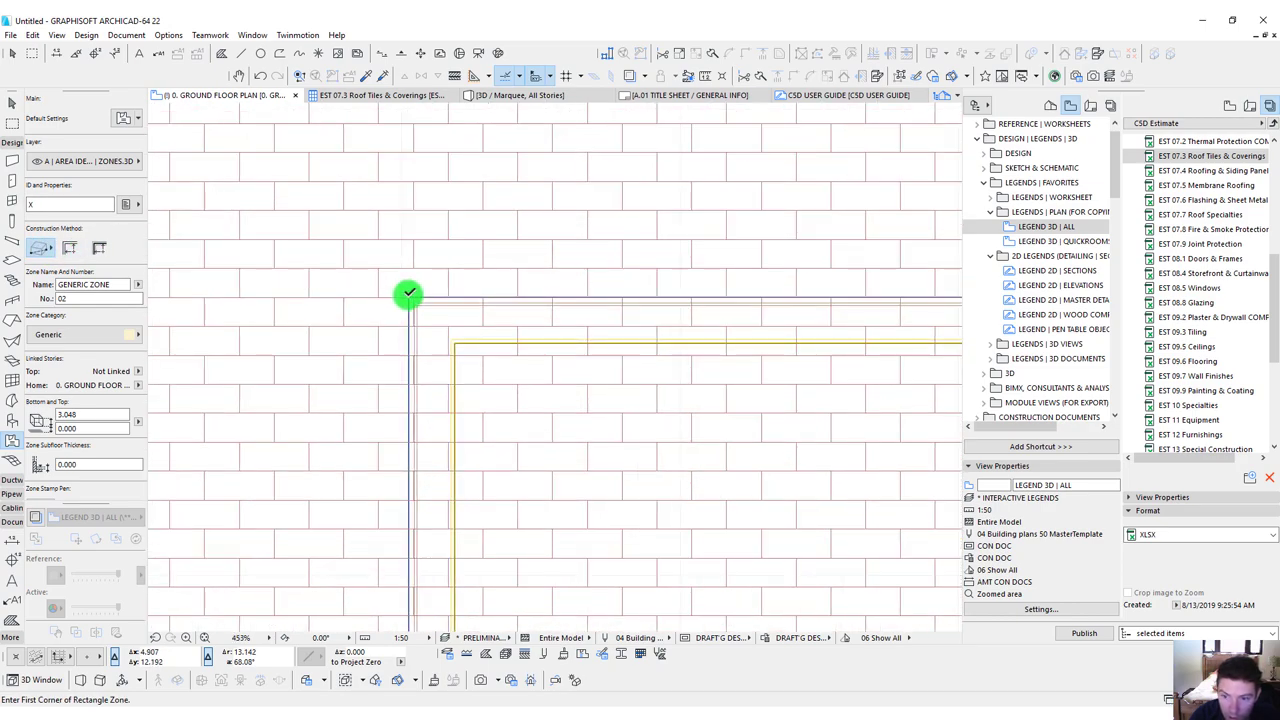
pyautogui.click(409, 293)
pyautogui.scroll(-3, 654, 477)
pyautogui.scroll(-3, 200, 163)
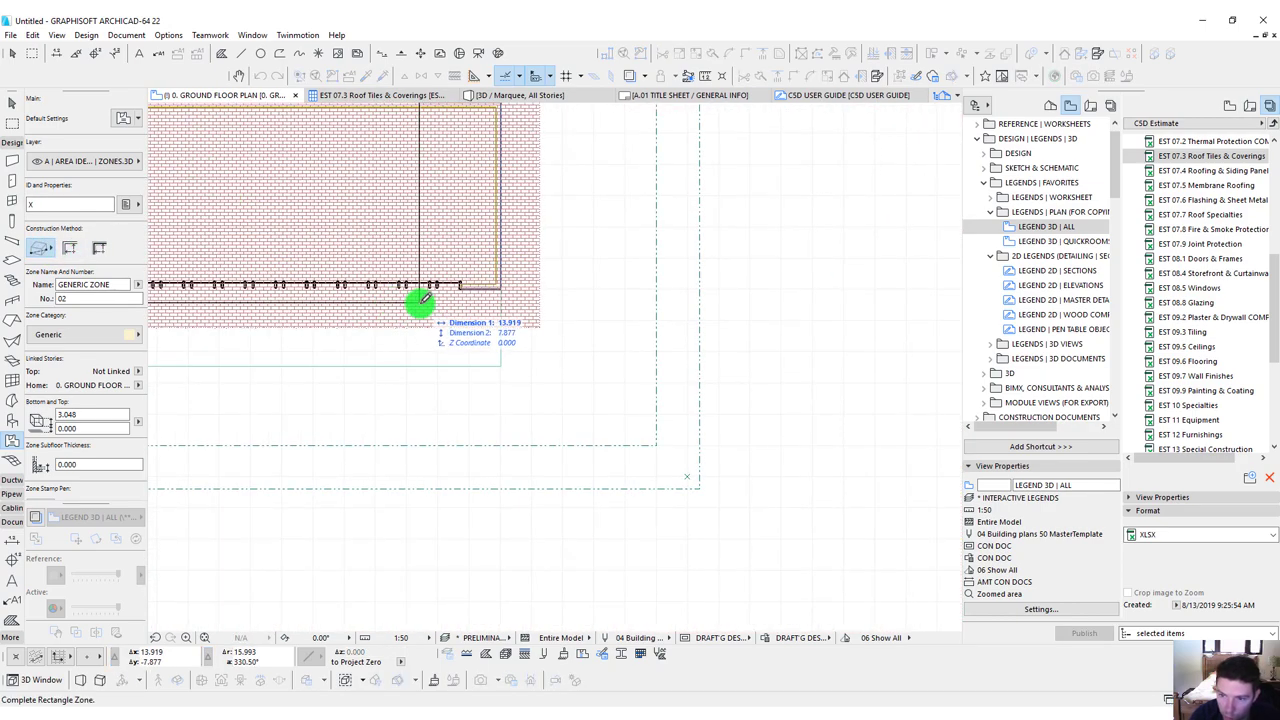
pyautogui.scroll(5, 686, 214)
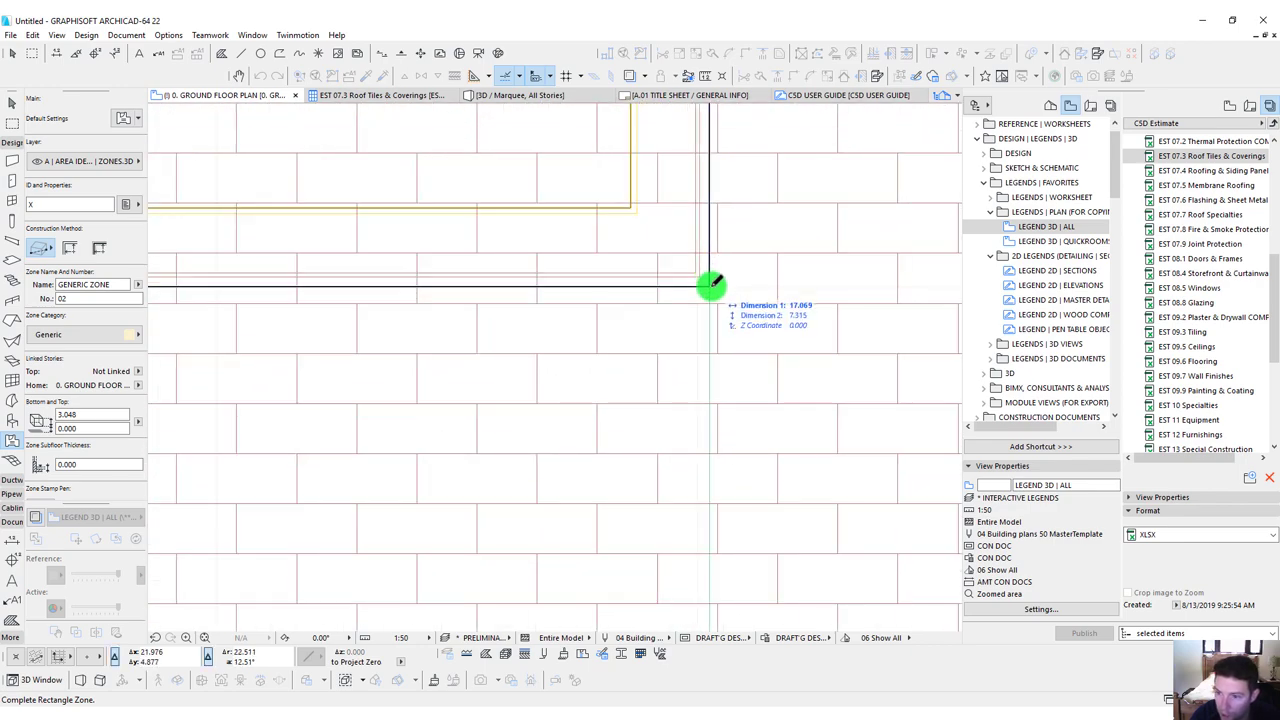
pyautogui.click(711, 285)
pyautogui.scroll(-6, 394, 220)
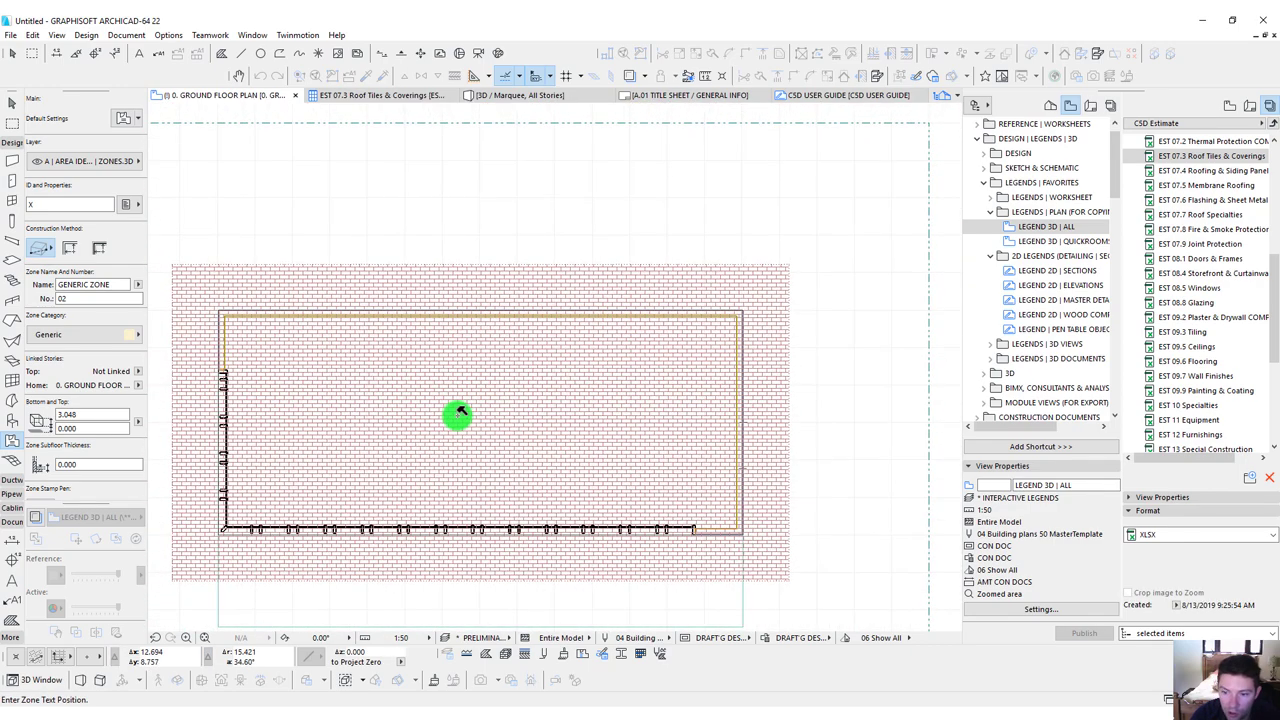
pyautogui.click(460, 413)
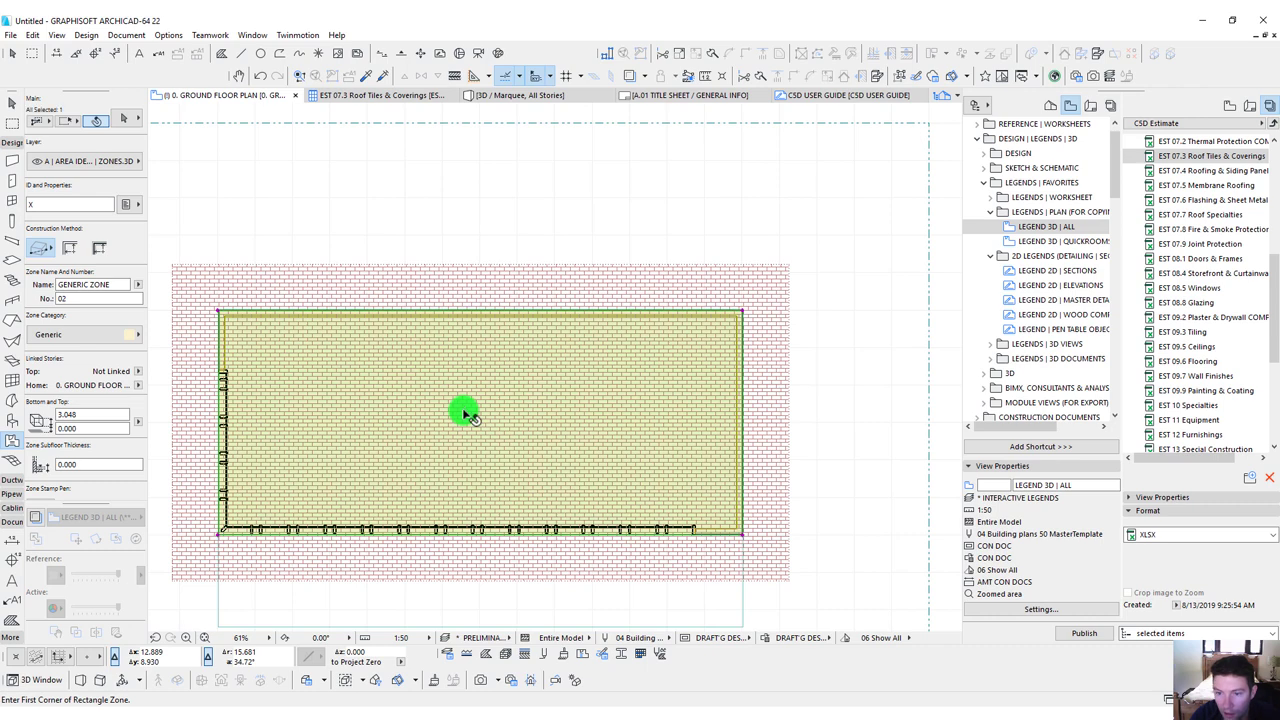
# Open the ZONE GSM ESTIMATE schedule, publish the report as XLSX, and widen the schedule's description column to fit its labels.
pyautogui.scroll(7, 1190, 194)
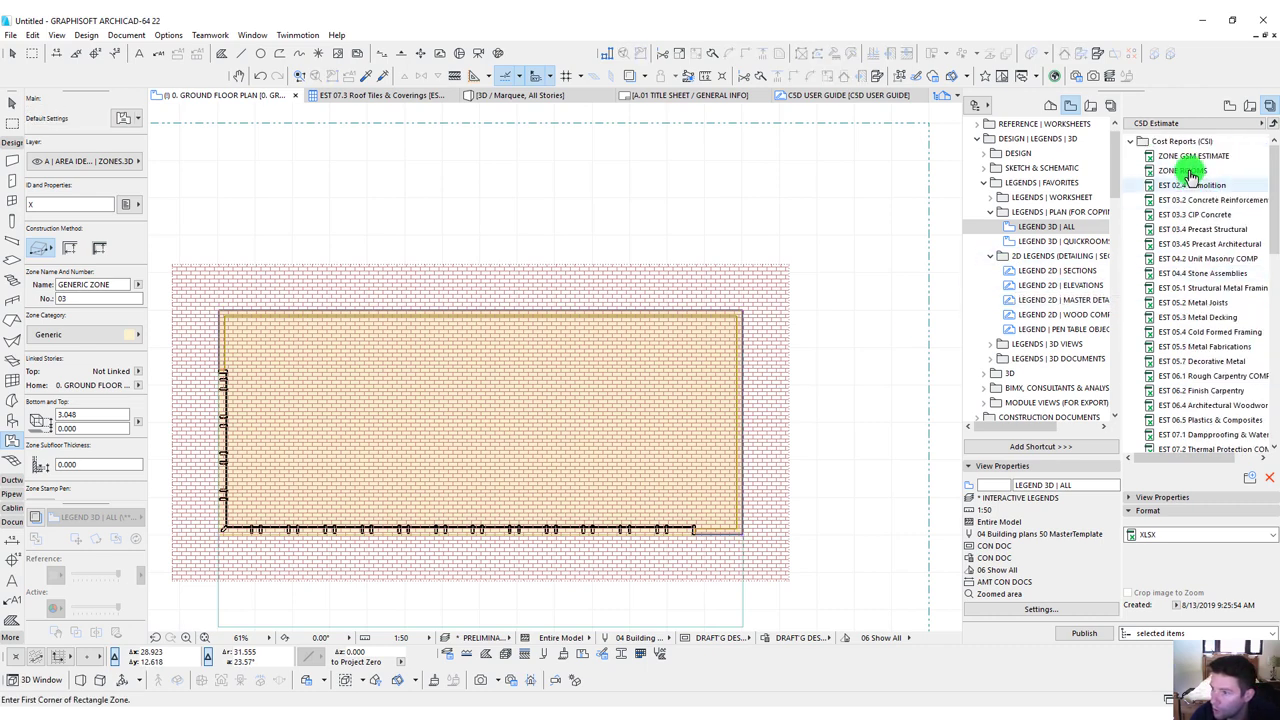
pyautogui.doubleClick(1190, 158)
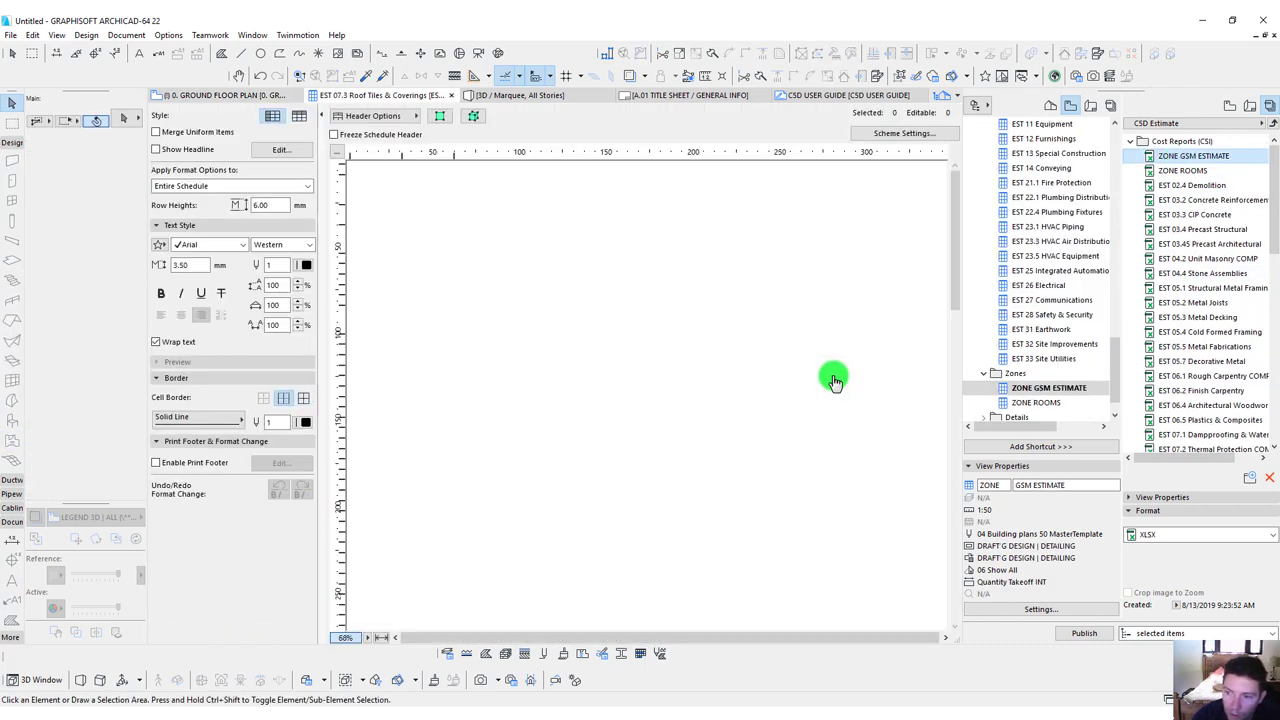
pyautogui.scroll(-10, 420, 471)
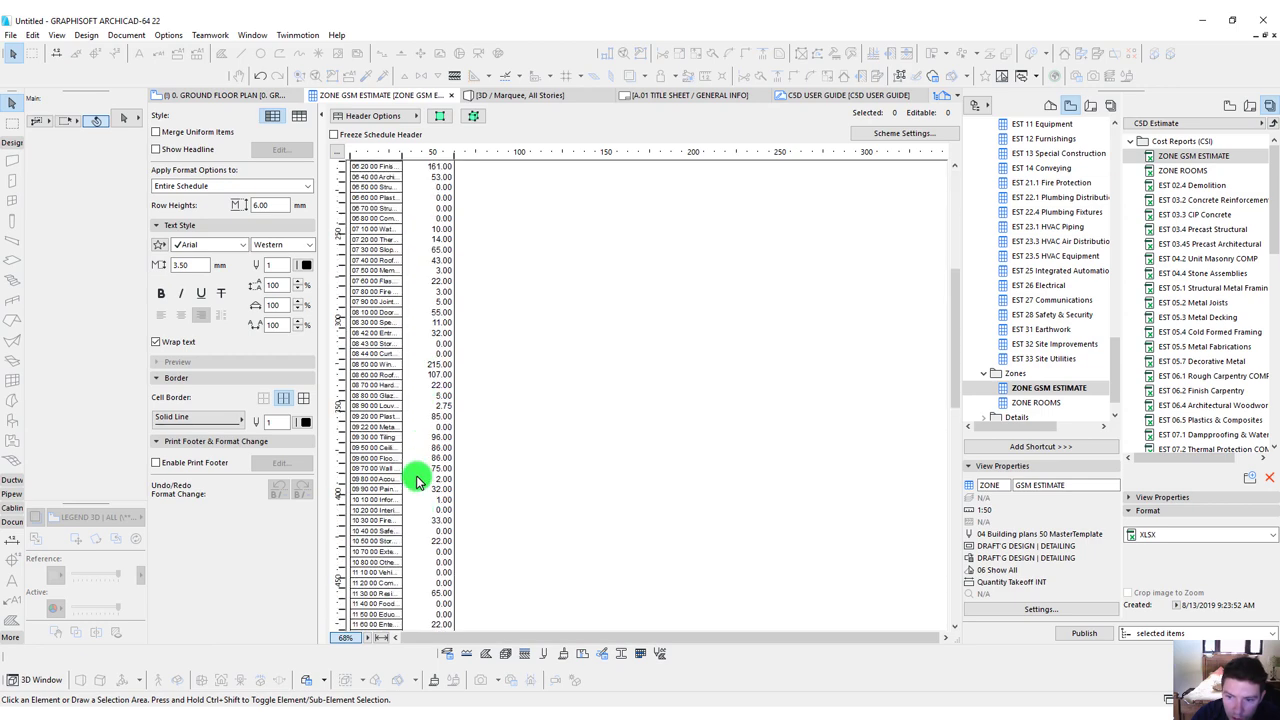
pyautogui.scroll(10, 420, 471)
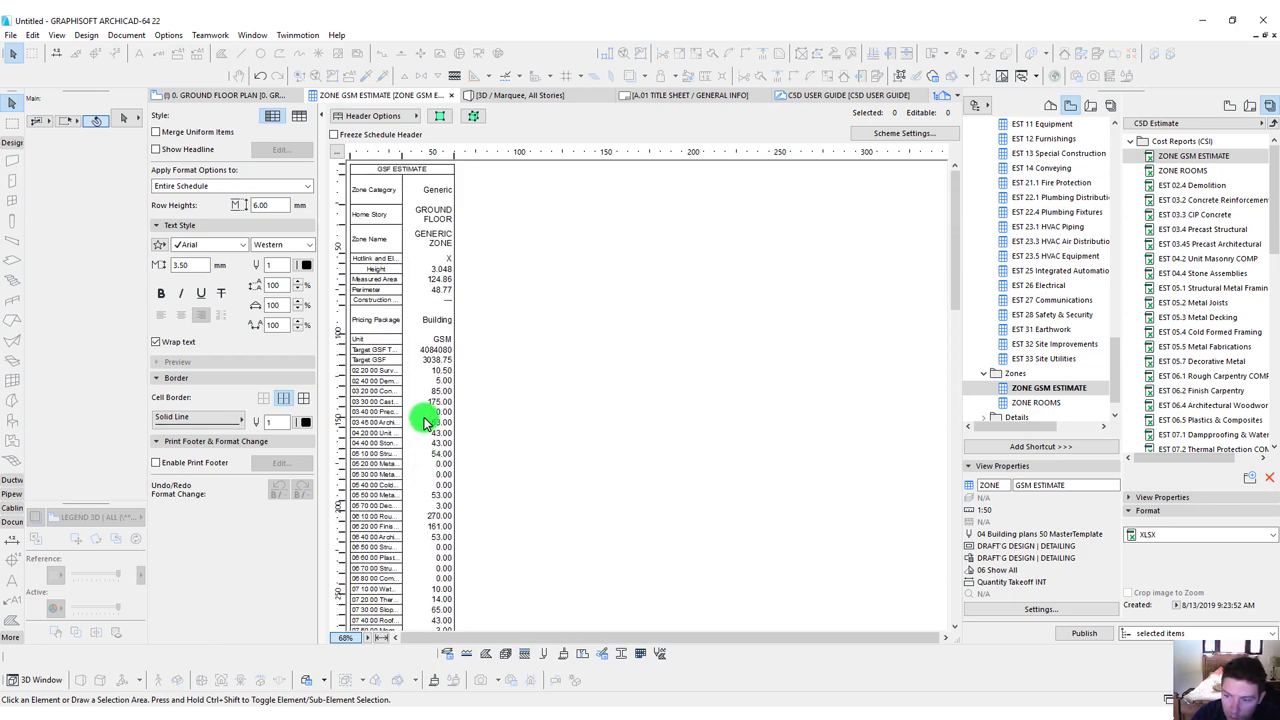
pyautogui.click(1088, 634)
pyautogui.click(814, 477)
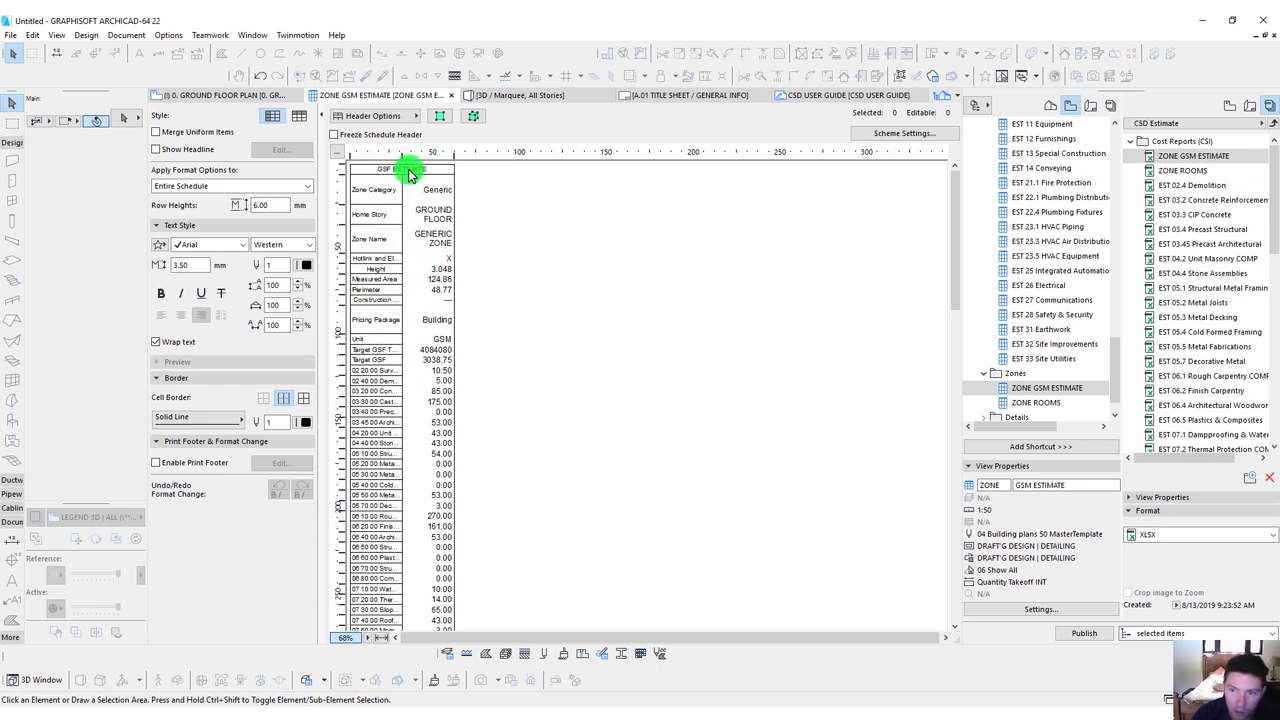
pyautogui.doubleClick(403, 158)
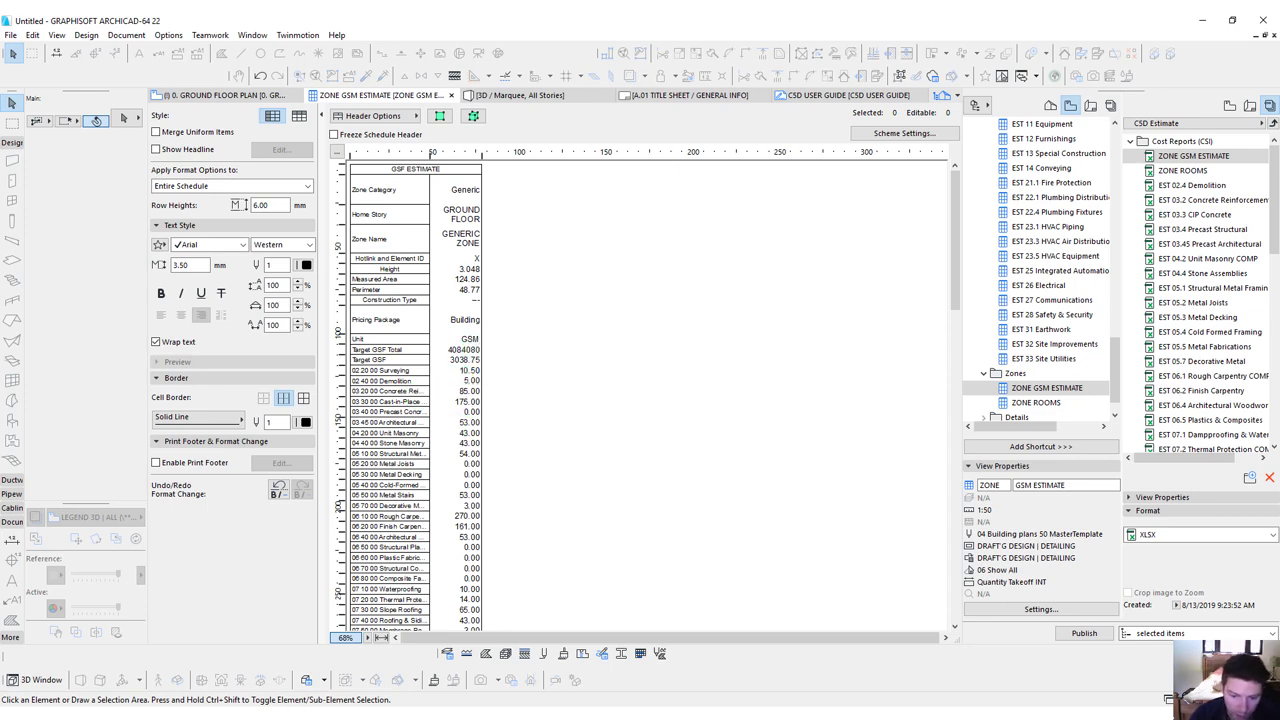
# Switch to INT Estimate.xlsm in Excel and refresh the GSM sheet with the published zone data.
pyautogui.moveTo(162, 679)
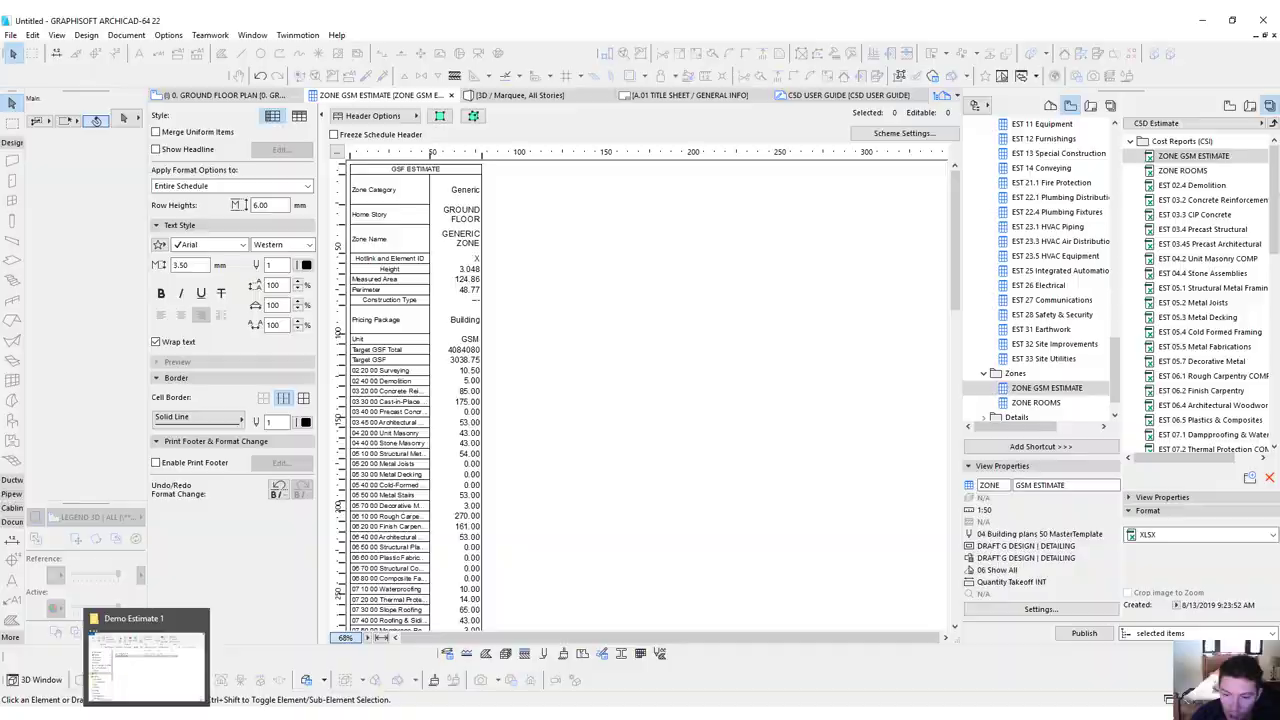
pyautogui.click(356, 708)
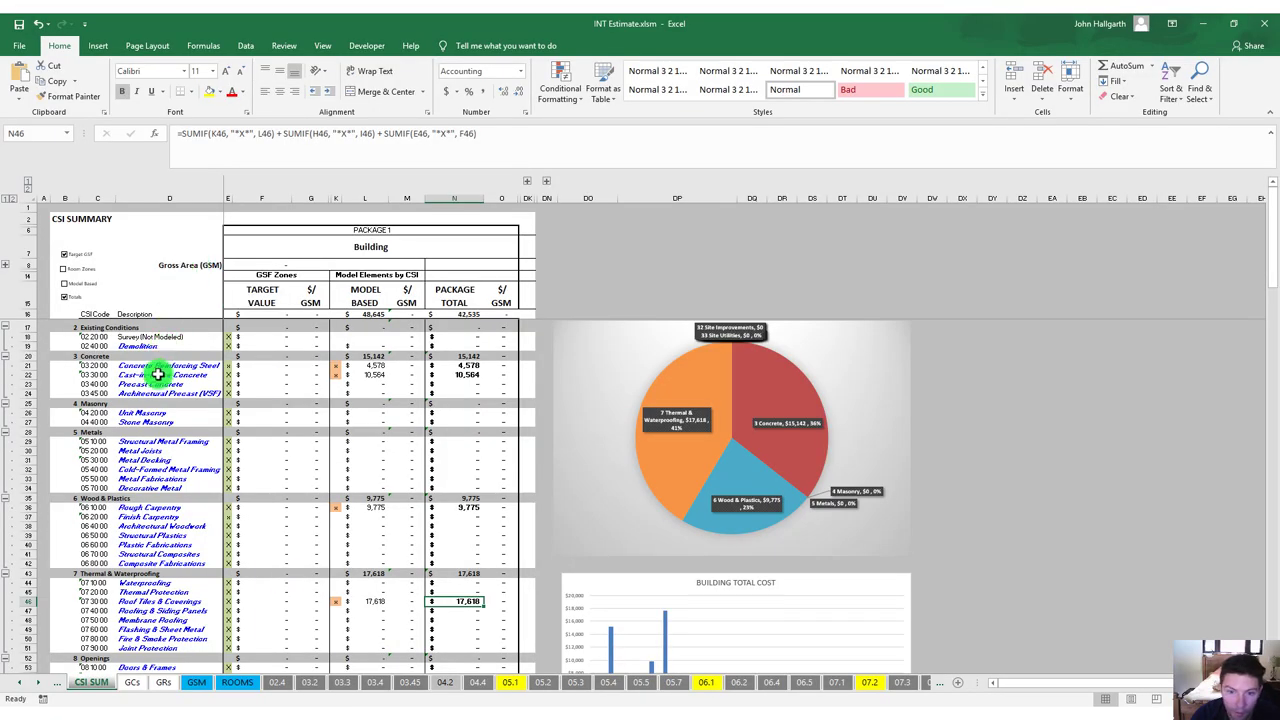
pyautogui.click(195, 683)
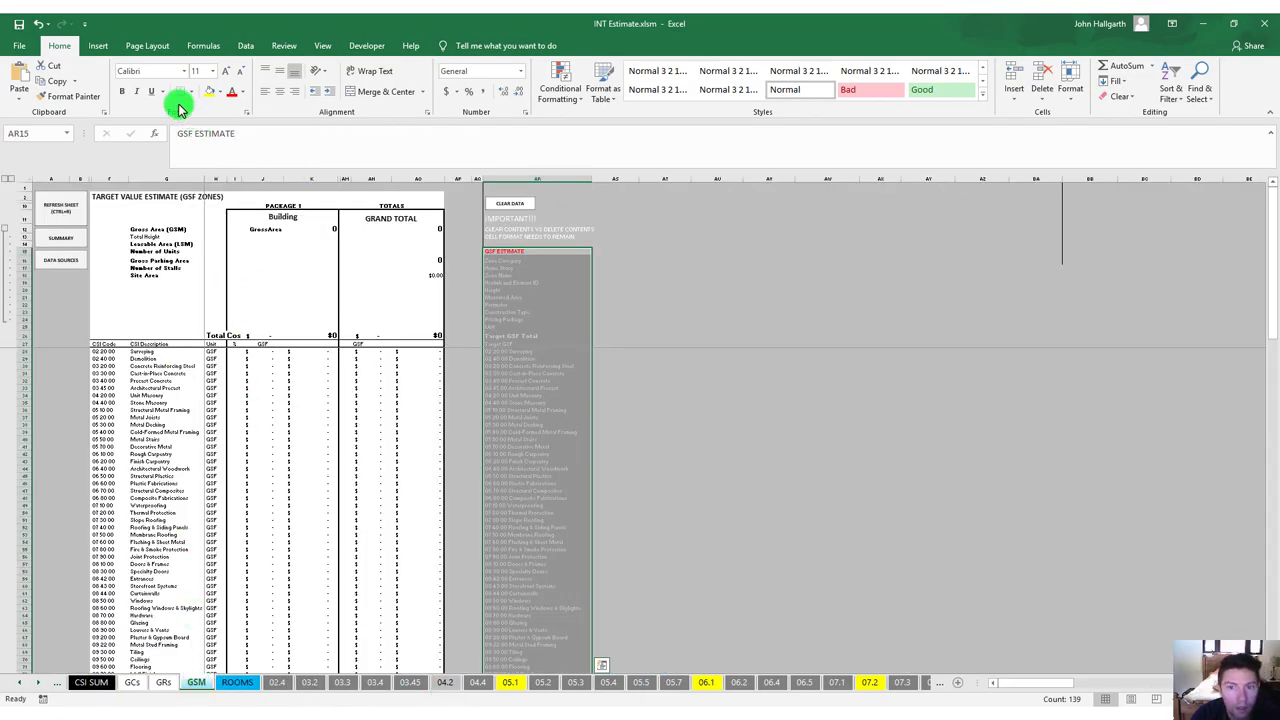
pyautogui.click(45, 205)
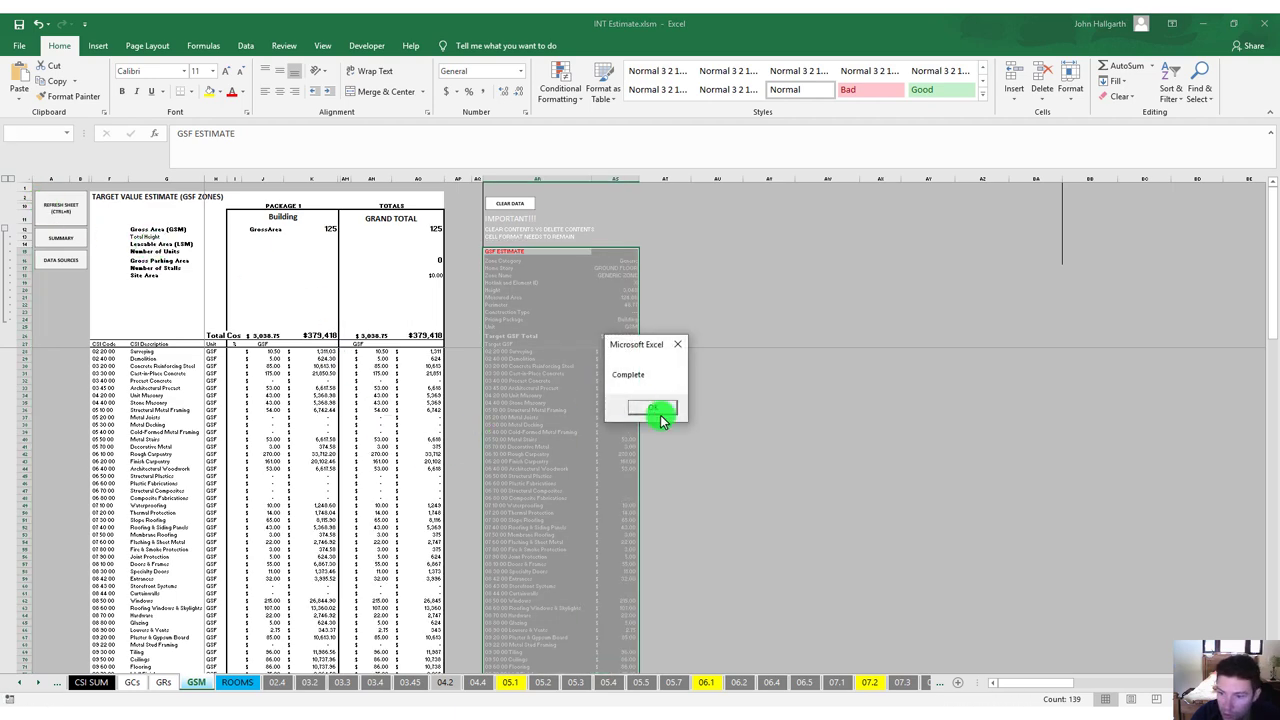
pyautogui.click(658, 410)
# In the CSI summary, clear the model-based inclusion marks for Concrete Reinforcing Steel and Cast-in-Place Concrete.
pyautogui.click(91, 683)
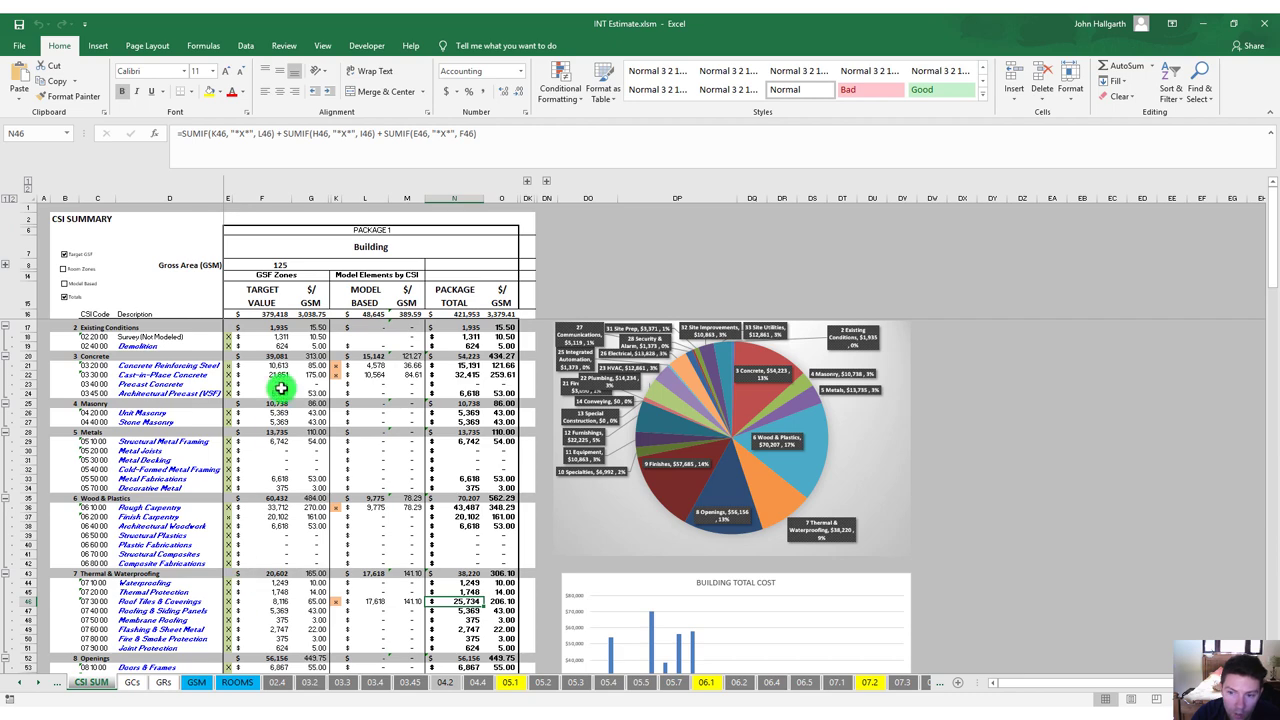
pyautogui.click(337, 364)
pyautogui.press('Delete')
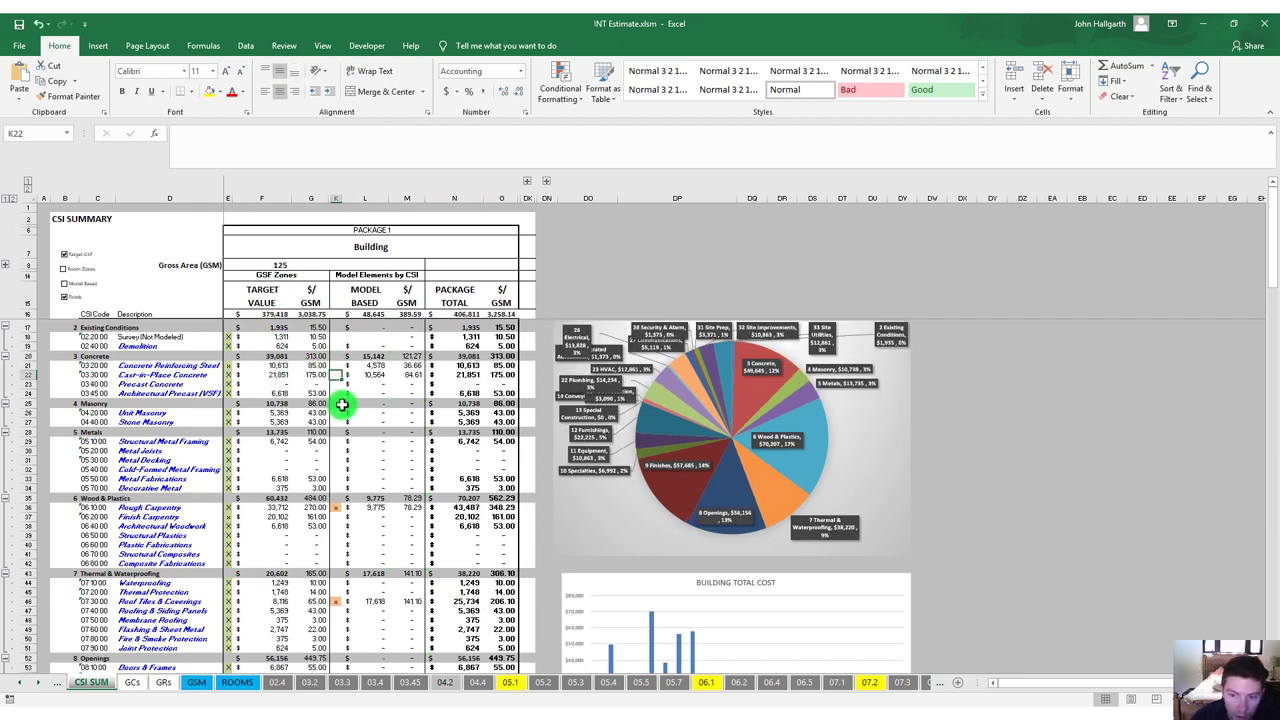
pyautogui.press('Left')
pyautogui.press('Left')
pyautogui.press('Right')
pyautogui.press('Right')
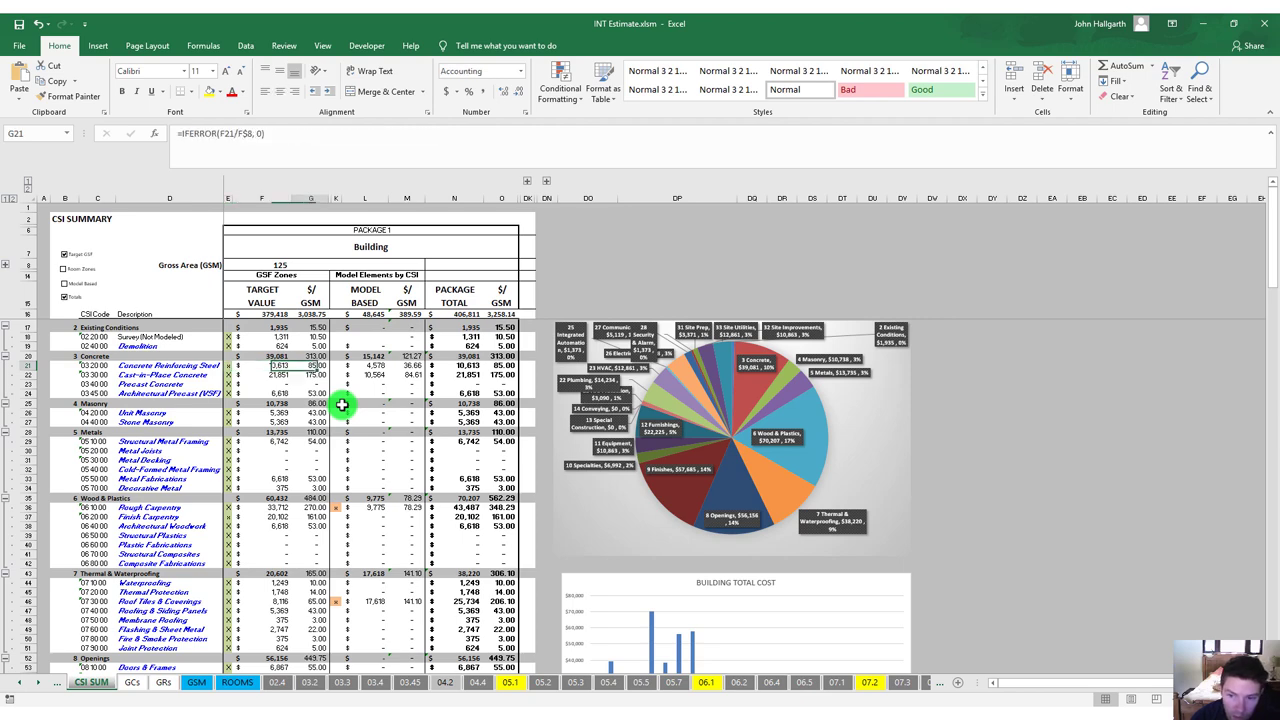
pyautogui.scroll(-4, 350, 619)
pyautogui.scroll(4, 356, 618)
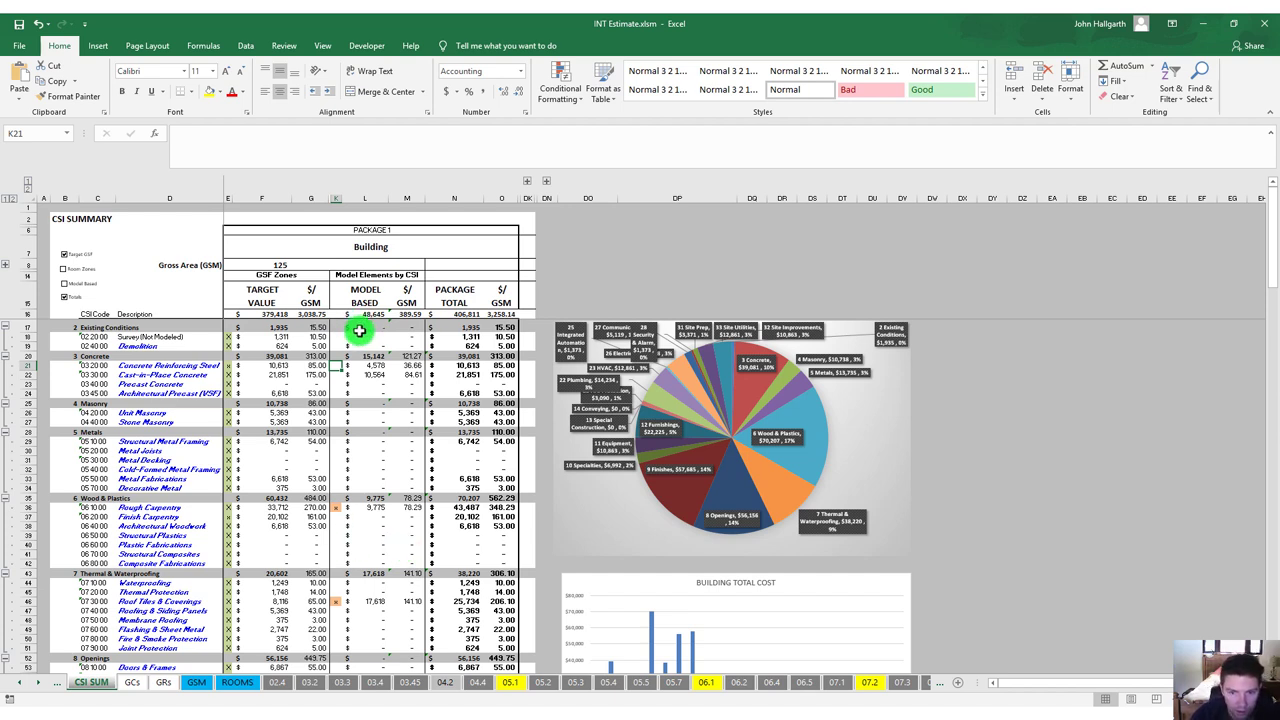
# Switch back to ARCHICAD and check the publishing method and save path of the Cost Reports (CSI) publisher set.
pyautogui.click(1202, 23)
pyautogui.click(1171, 142)
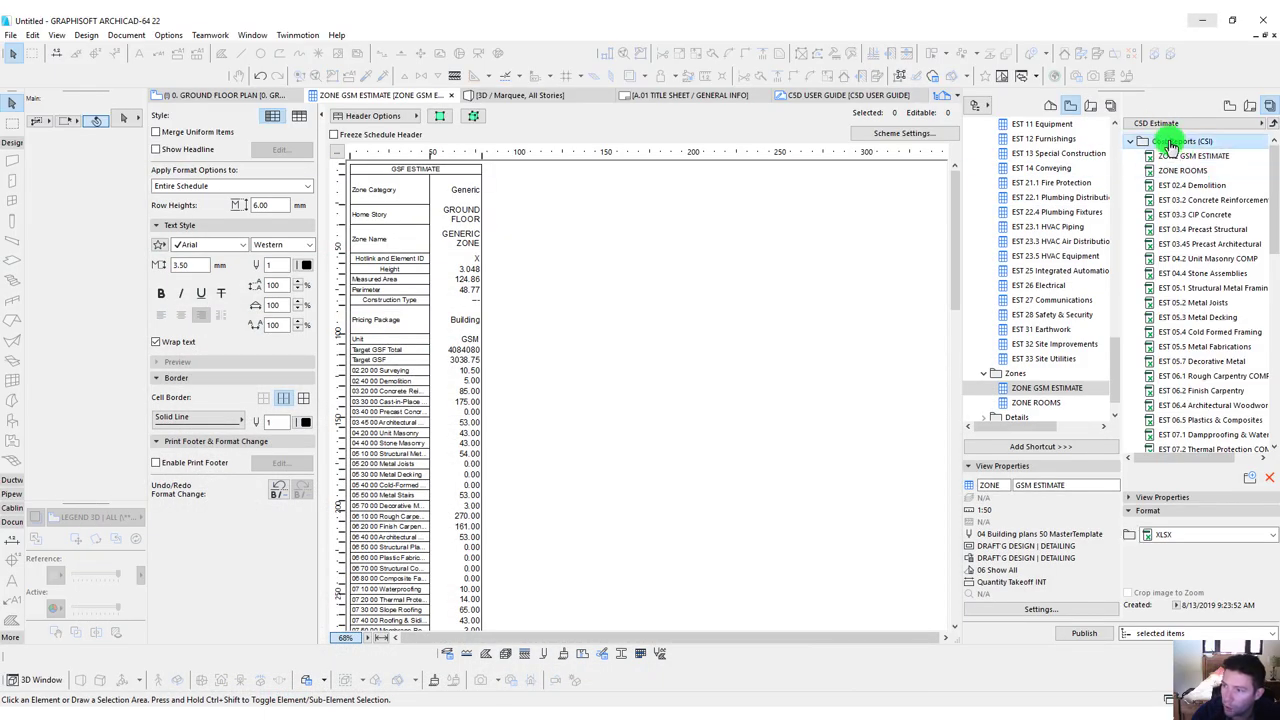
pyautogui.rightClick(1171, 142)
pyautogui.click(1185, 254)
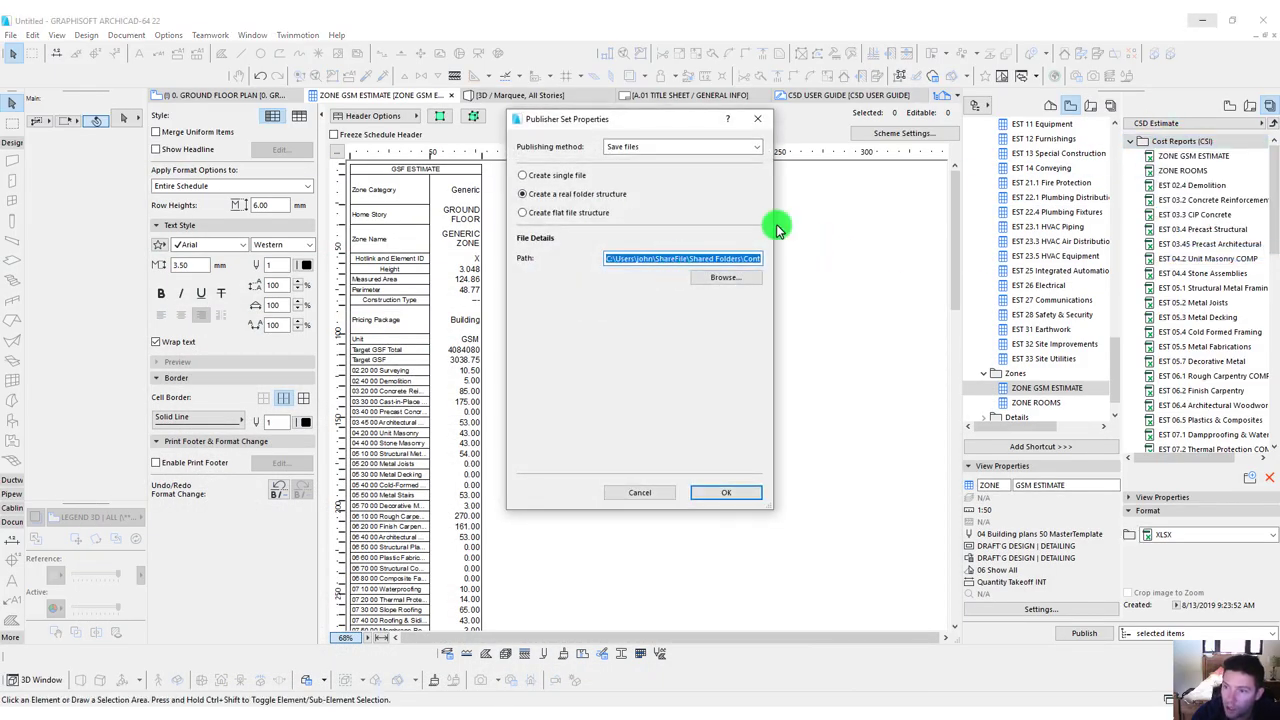
pyautogui.click(765, 113)
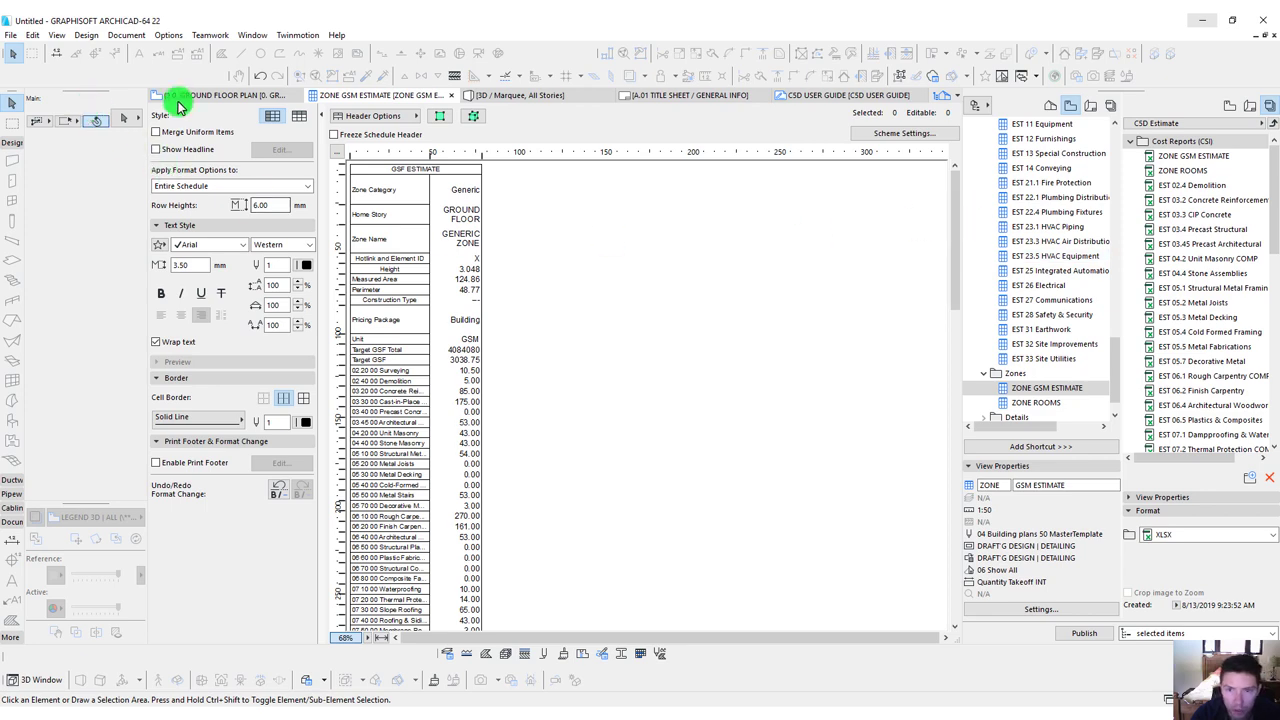
# Return to the ground floor plan and look over the whole building with its zone.
pyautogui.click(210, 95)
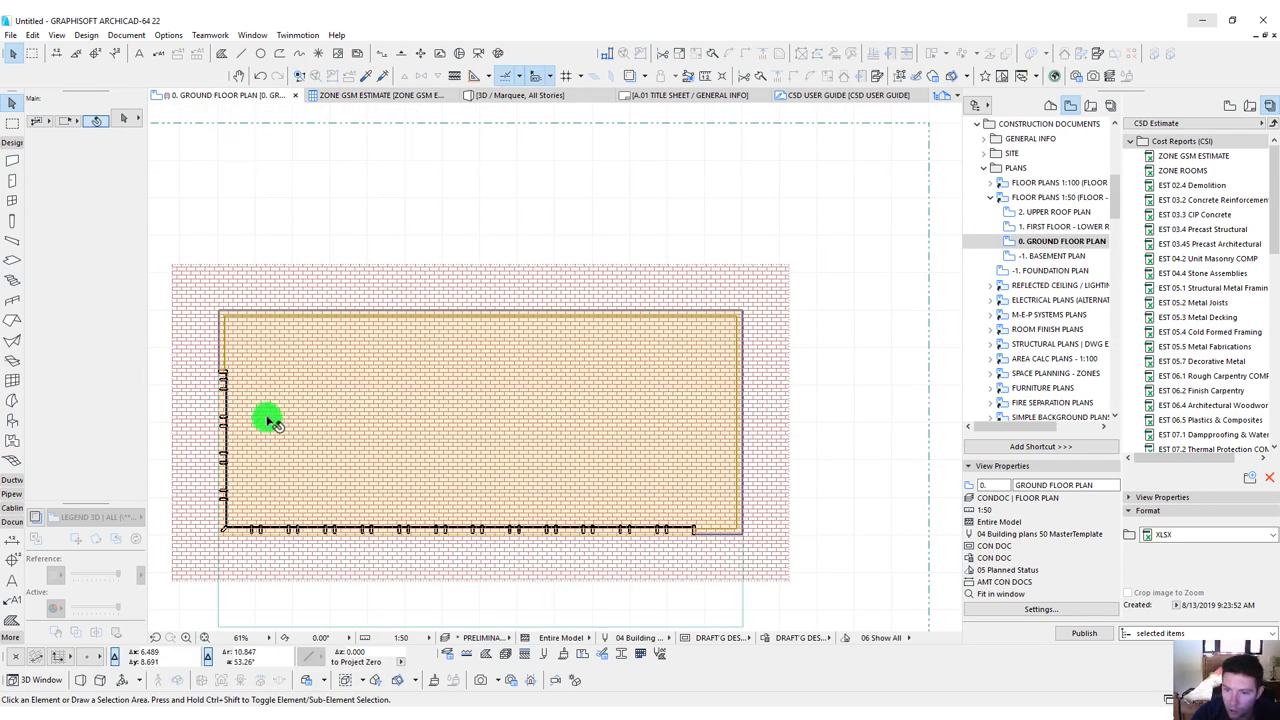
pyautogui.scroll(-4, 285, 425)
pyautogui.moveTo(316, 431); pyautogui.dragTo(500, 365, button='middle')
pyautogui.scroll(1, 498, 345)
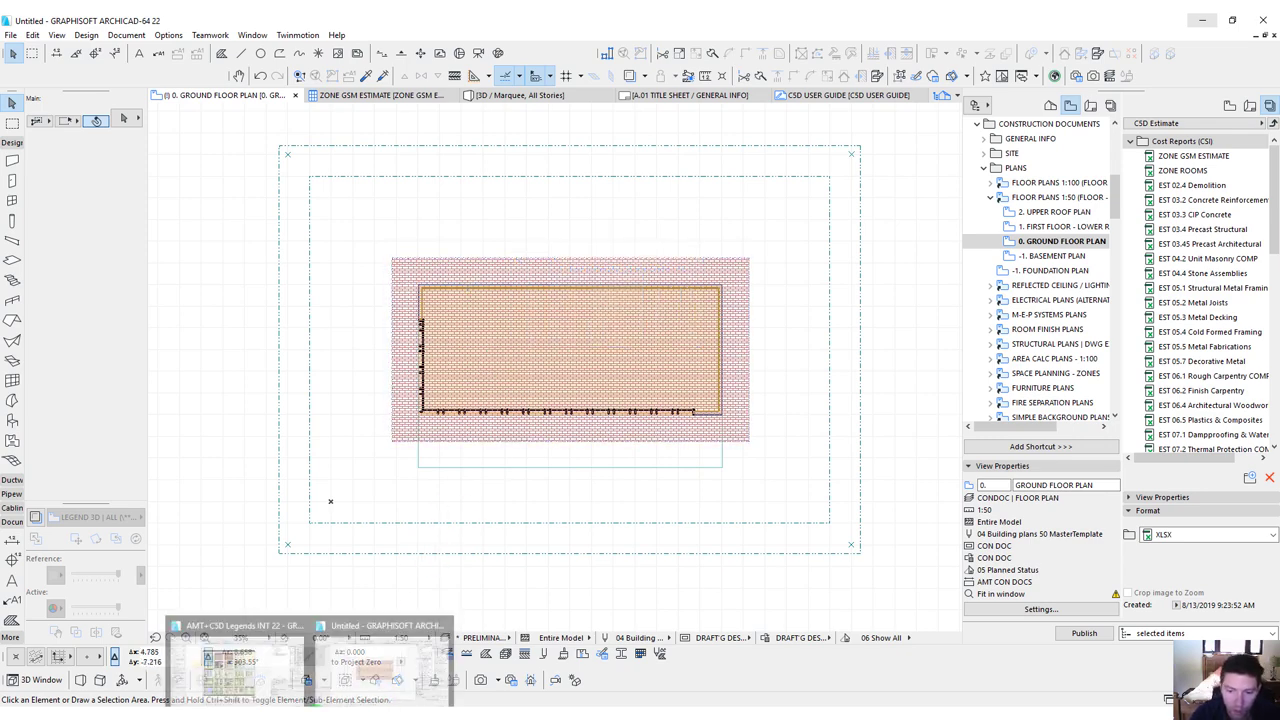
# Switch to the AMT+C5D Legends INT 22 project and look over its interactive legends.
pyautogui.click(257, 677)
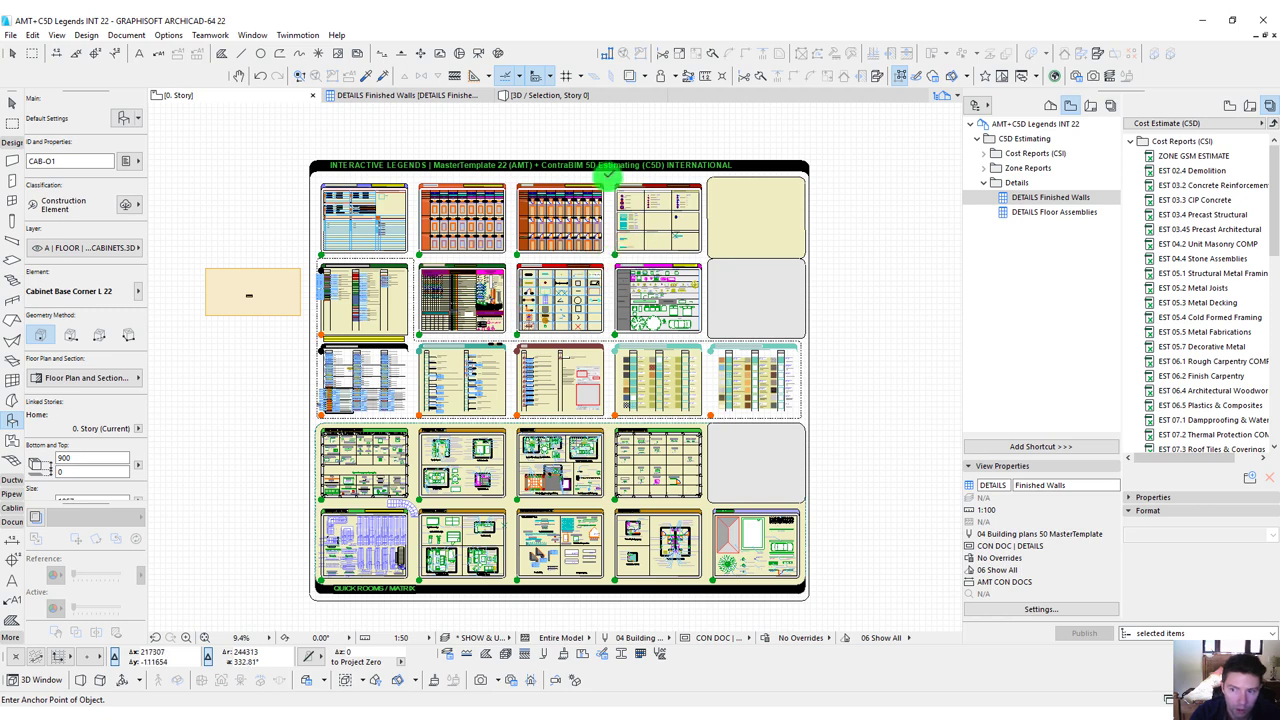
pyautogui.moveTo(503, 321); pyautogui.dragTo(494, 306, button='middle')
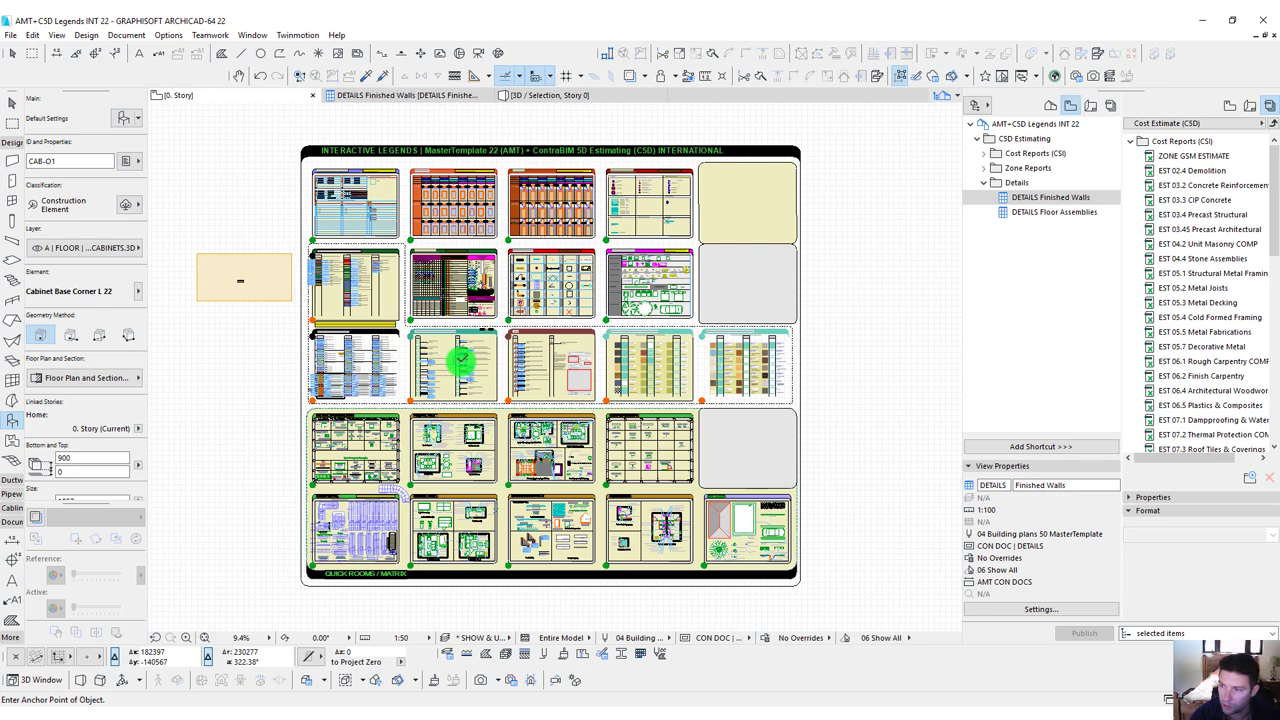
pyautogui.moveTo(577, 290); pyautogui.dragTo(575, 301, button='middle')
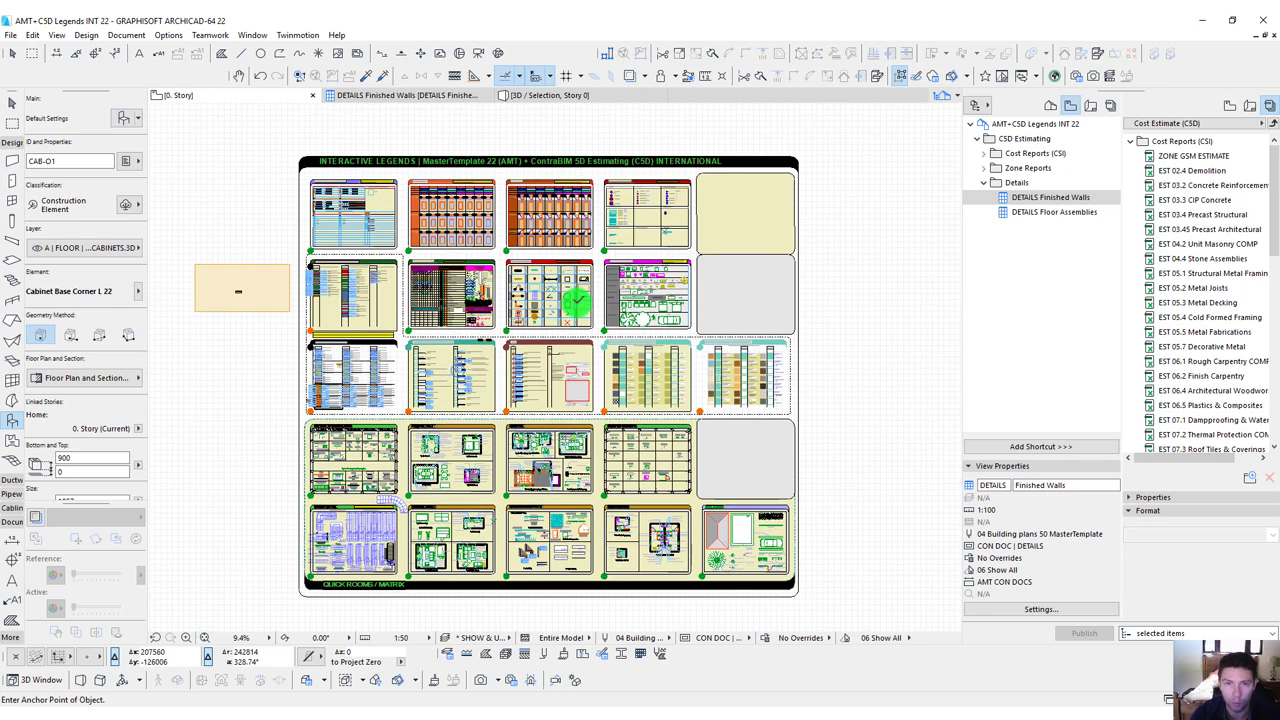